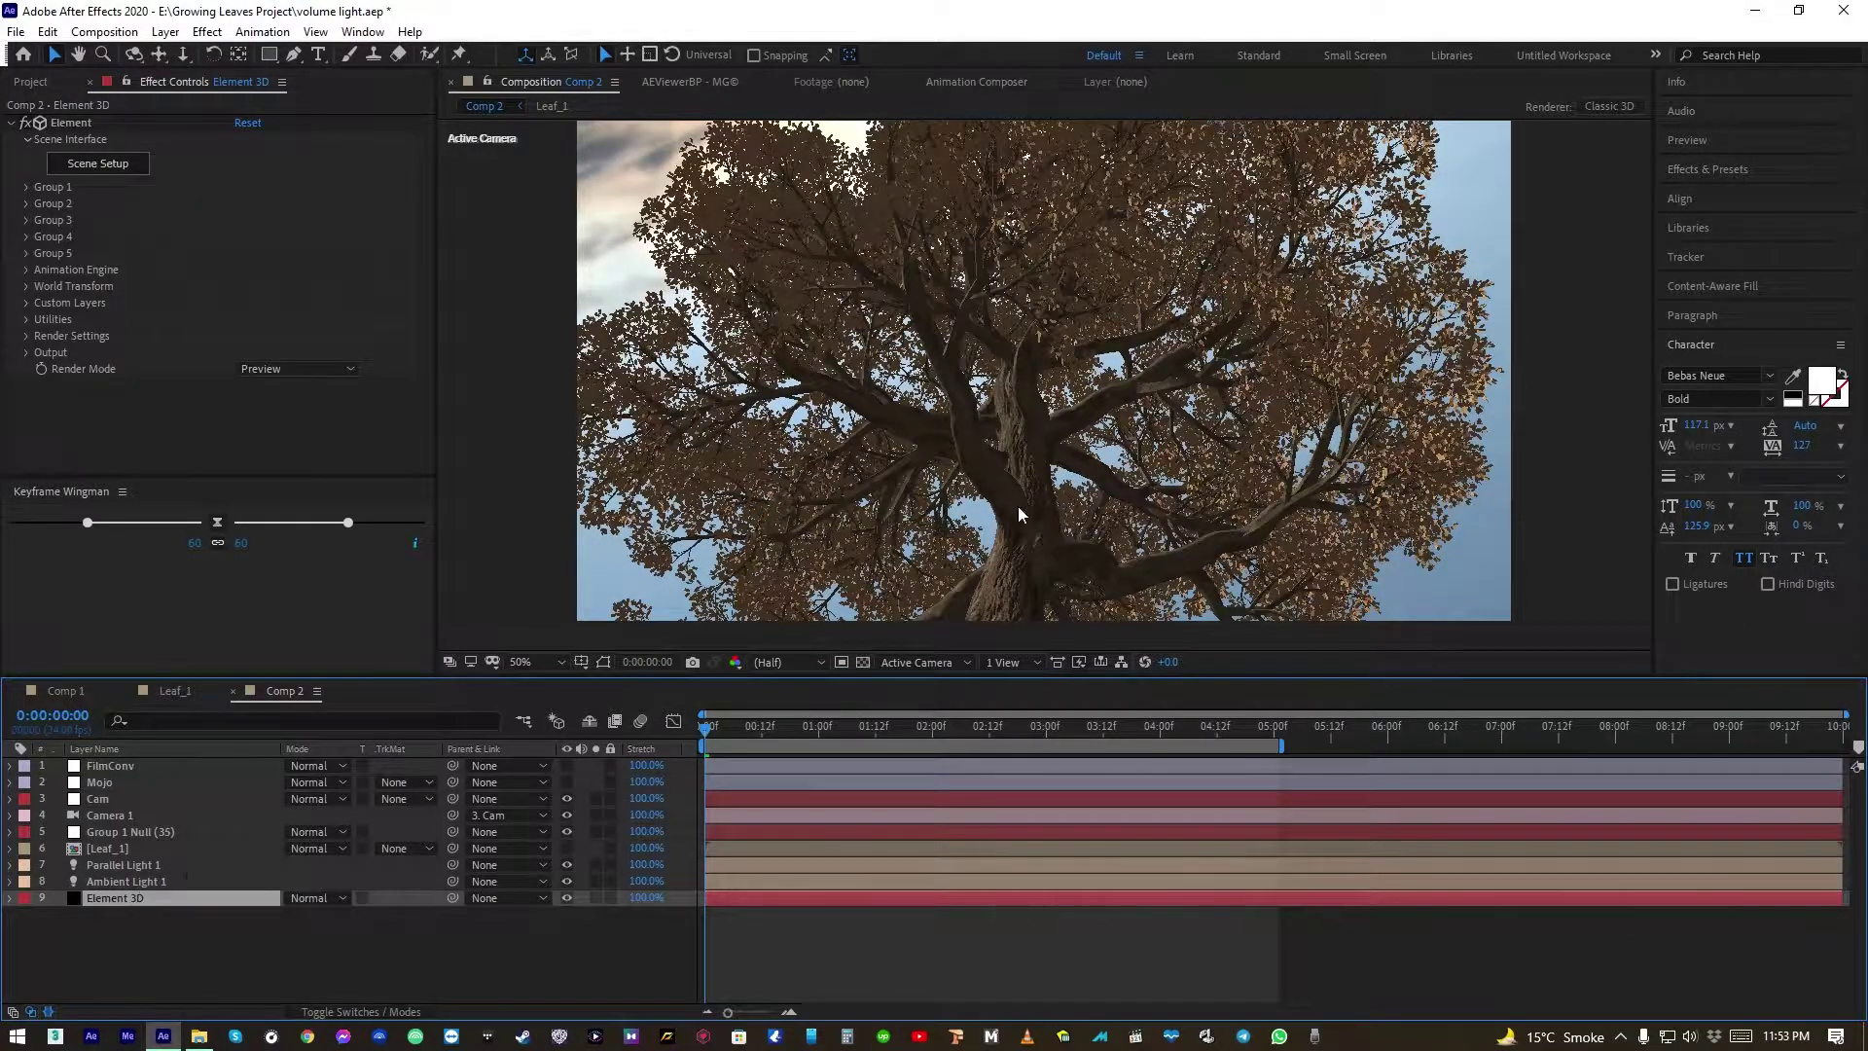
# In Element 3D Scene Setup, switch the tree's environment map to a darker blue sky and accept
pyautogui.click(128, 172)
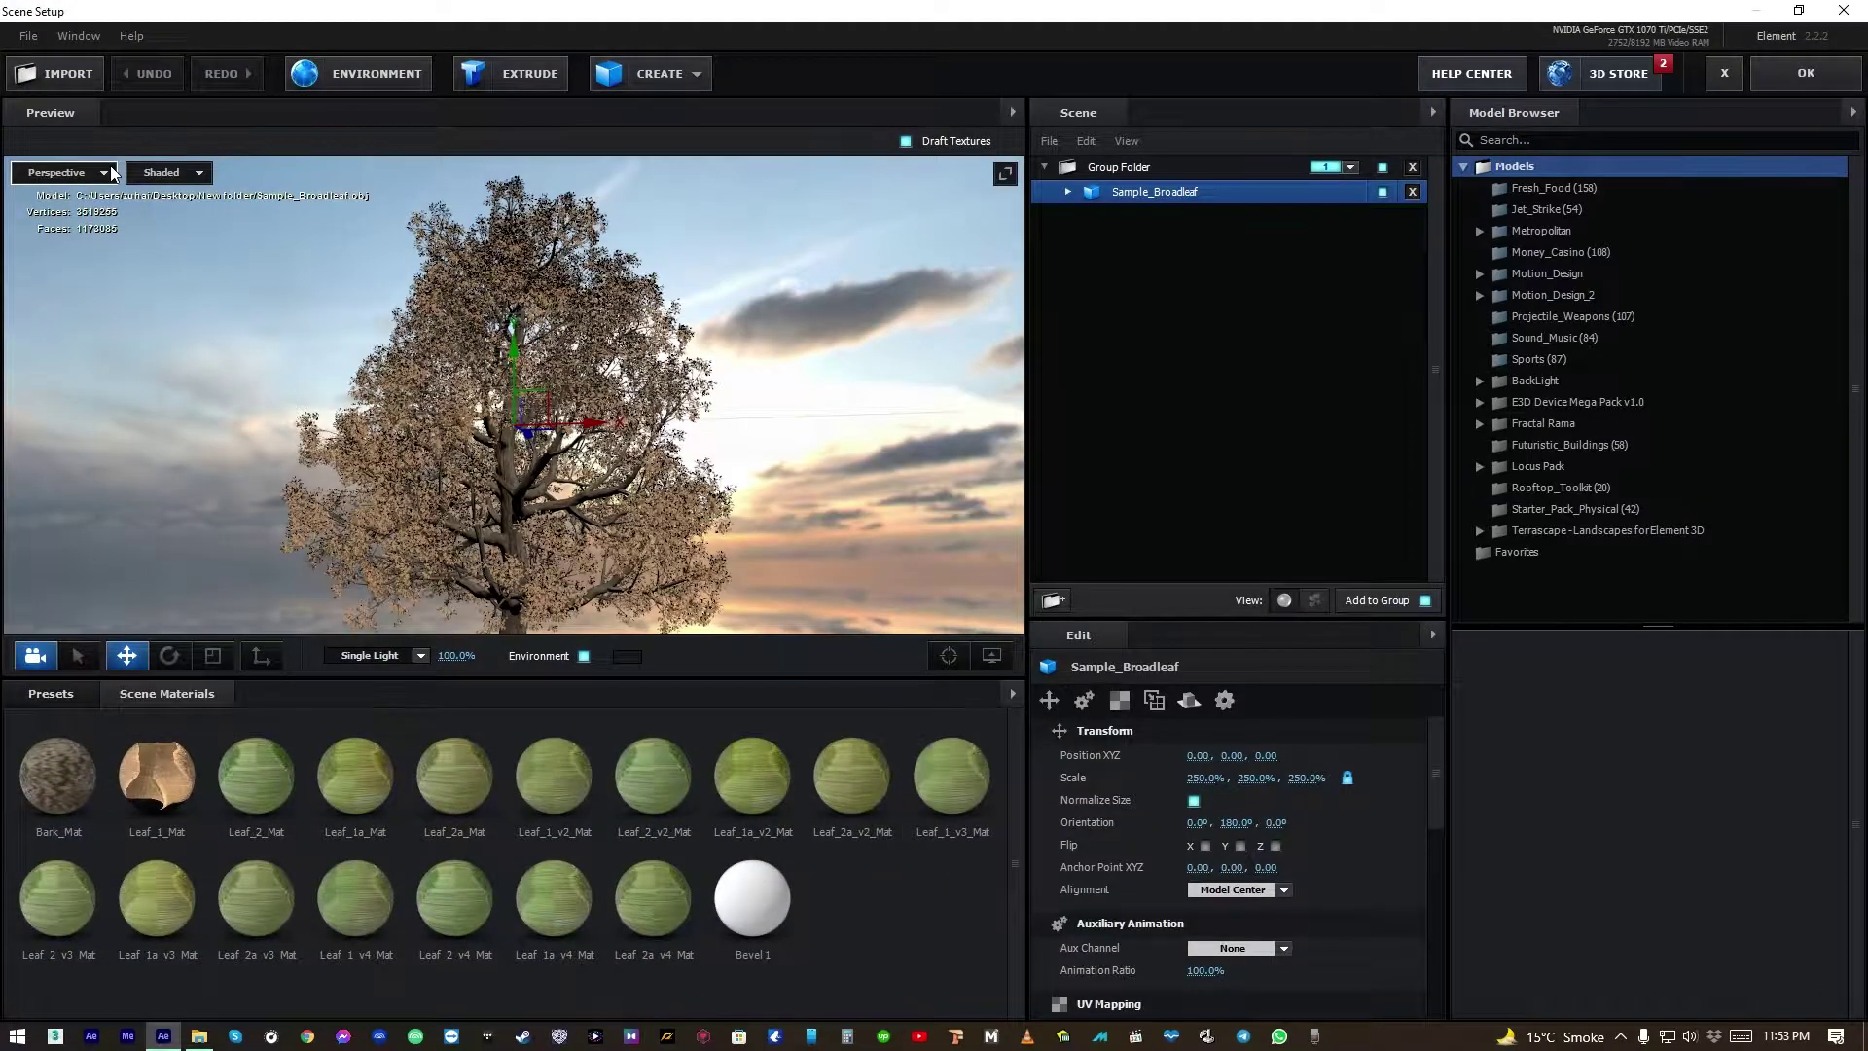
pyautogui.moveTo(382, 448); pyautogui.dragTo(511, 476)
pyautogui.scroll(5, 532, 500)
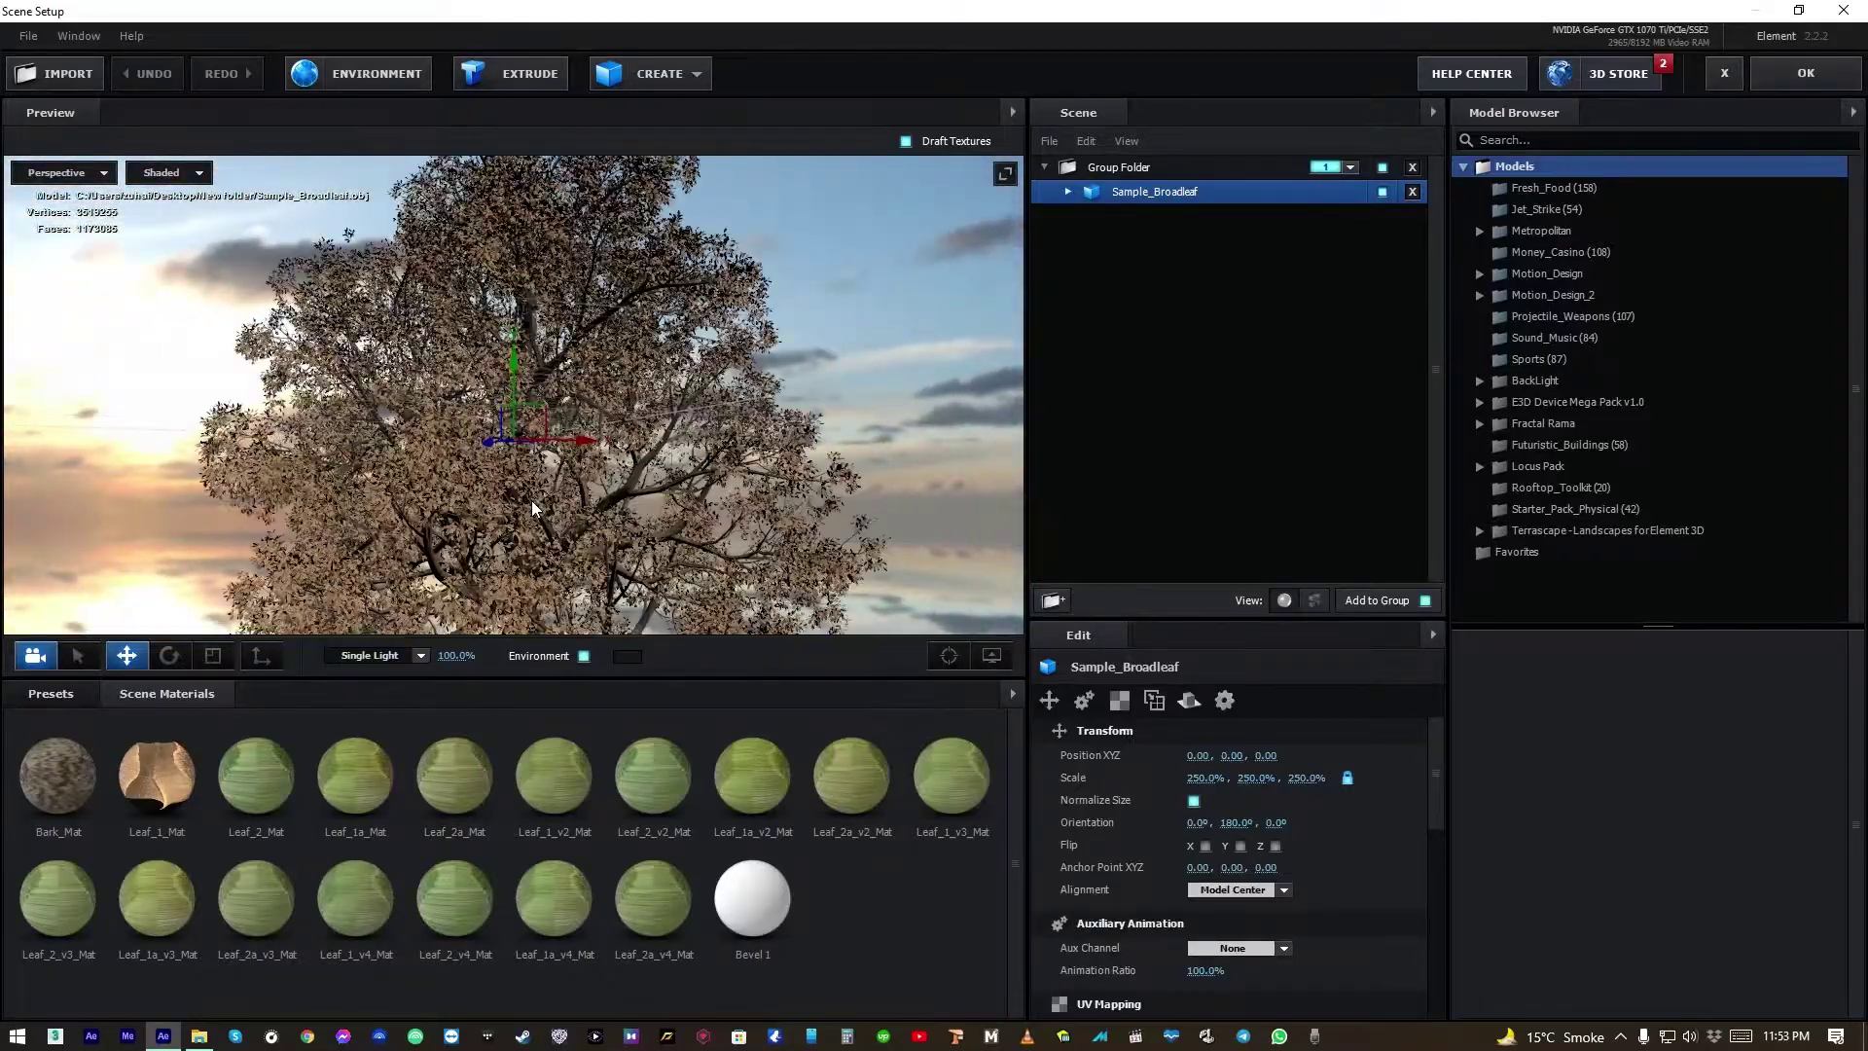
pyautogui.moveTo(702, 523)
pyautogui.mouseDown()
pyautogui.moveTo(700, 470)
pyautogui.moveTo(782, 492)
pyautogui.moveTo(775, 469)
pyautogui.moveTo(720, 534)
pyautogui.mouseUp()
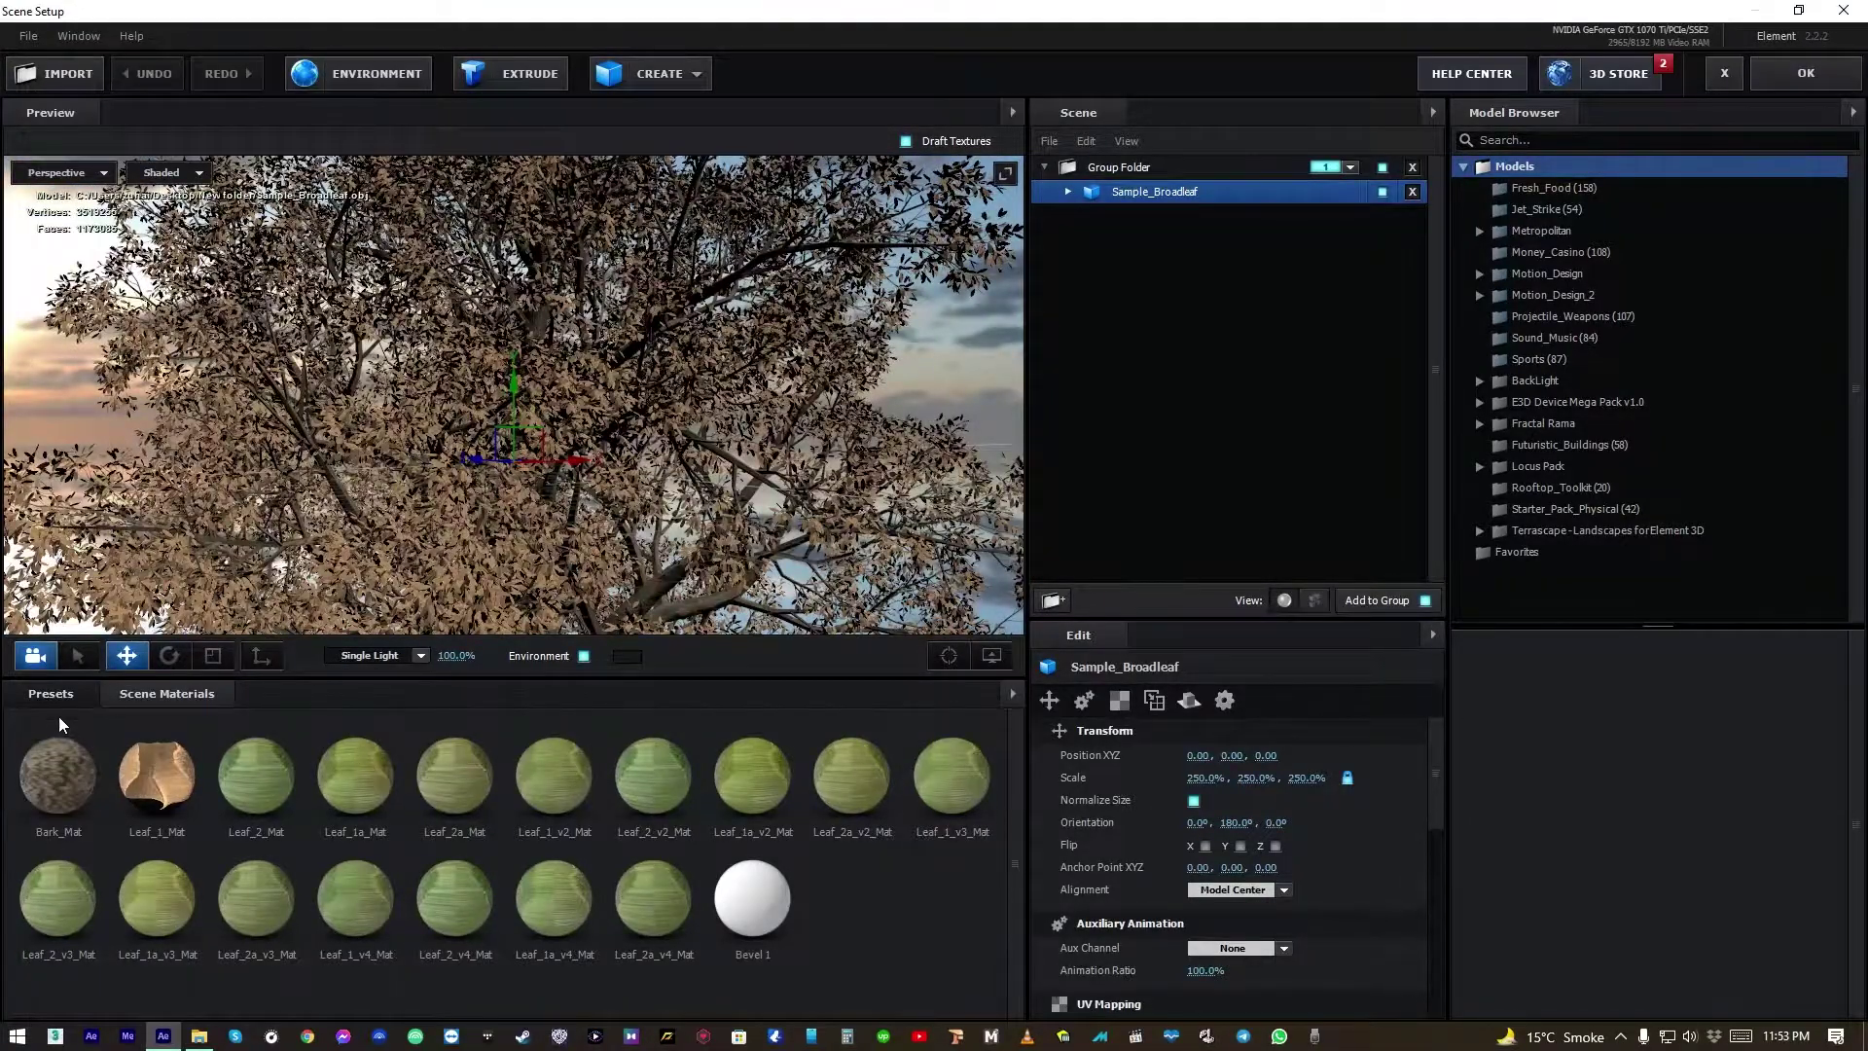
pyautogui.click(52, 691)
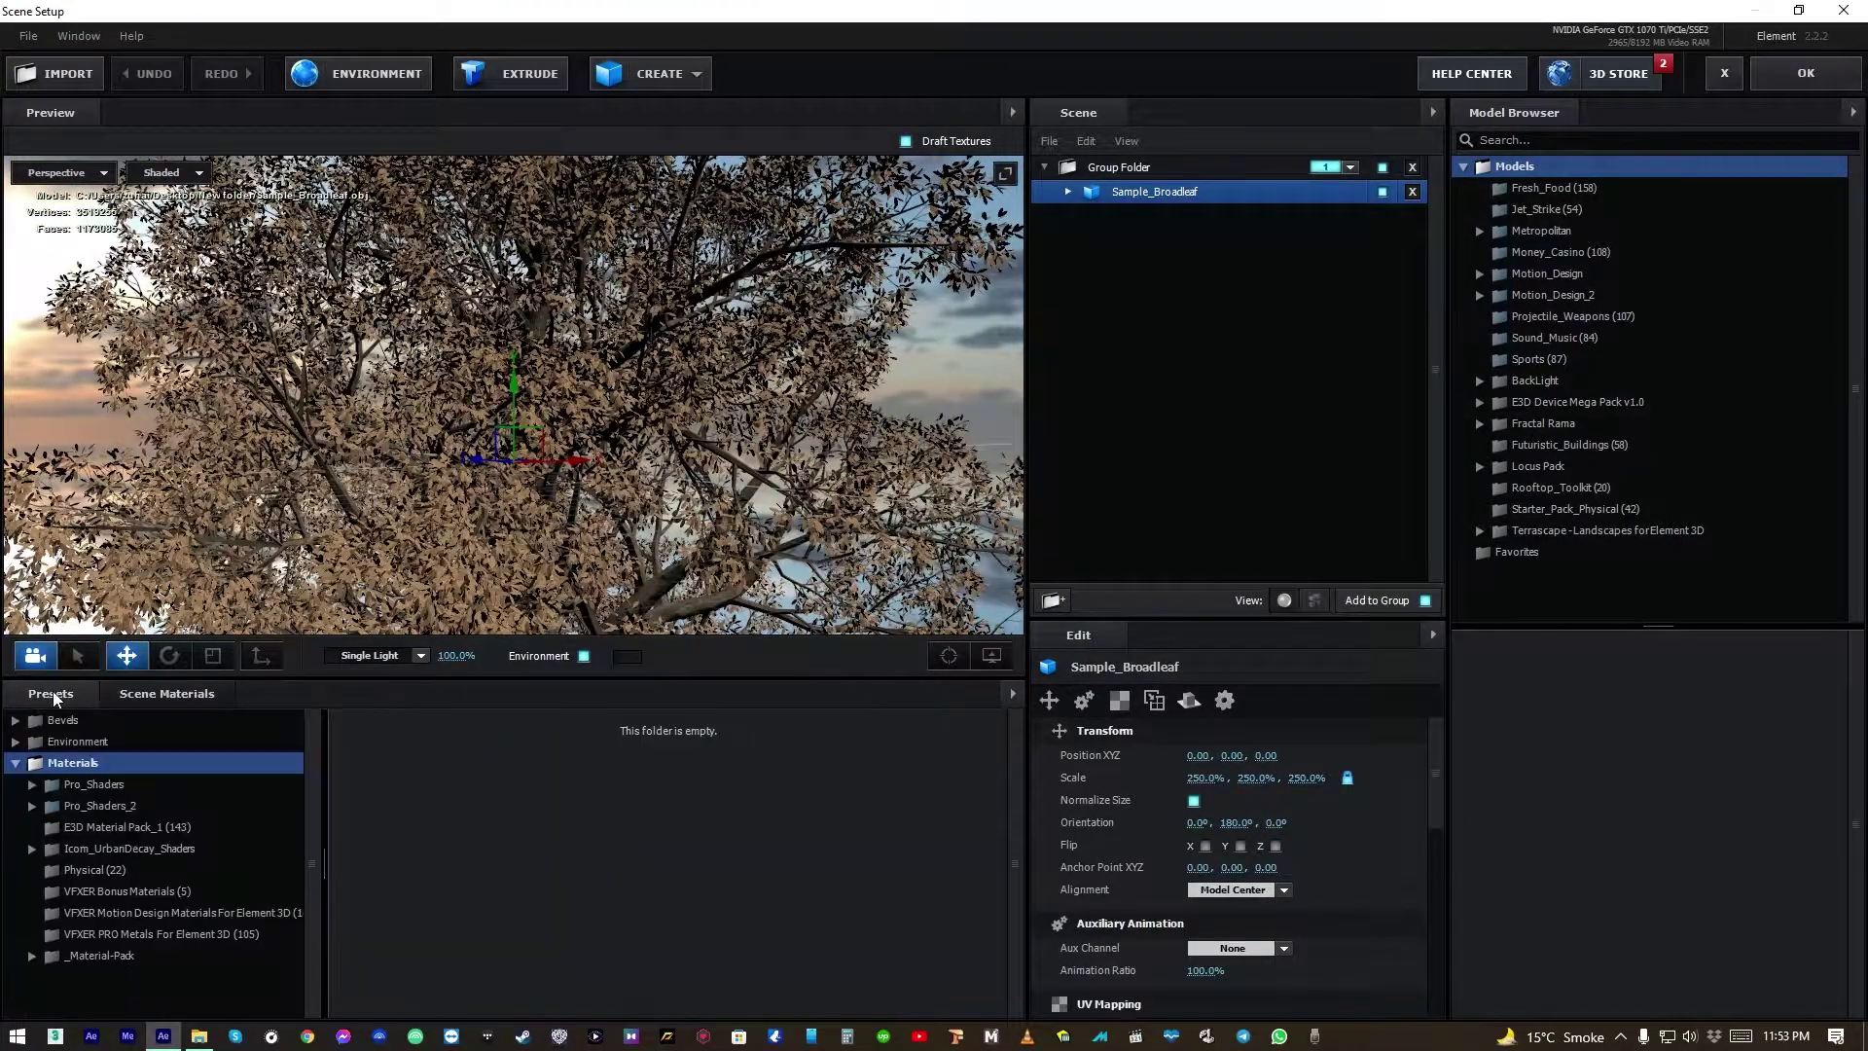
pyautogui.click(365, 74)
pyautogui.click(1128, 716)
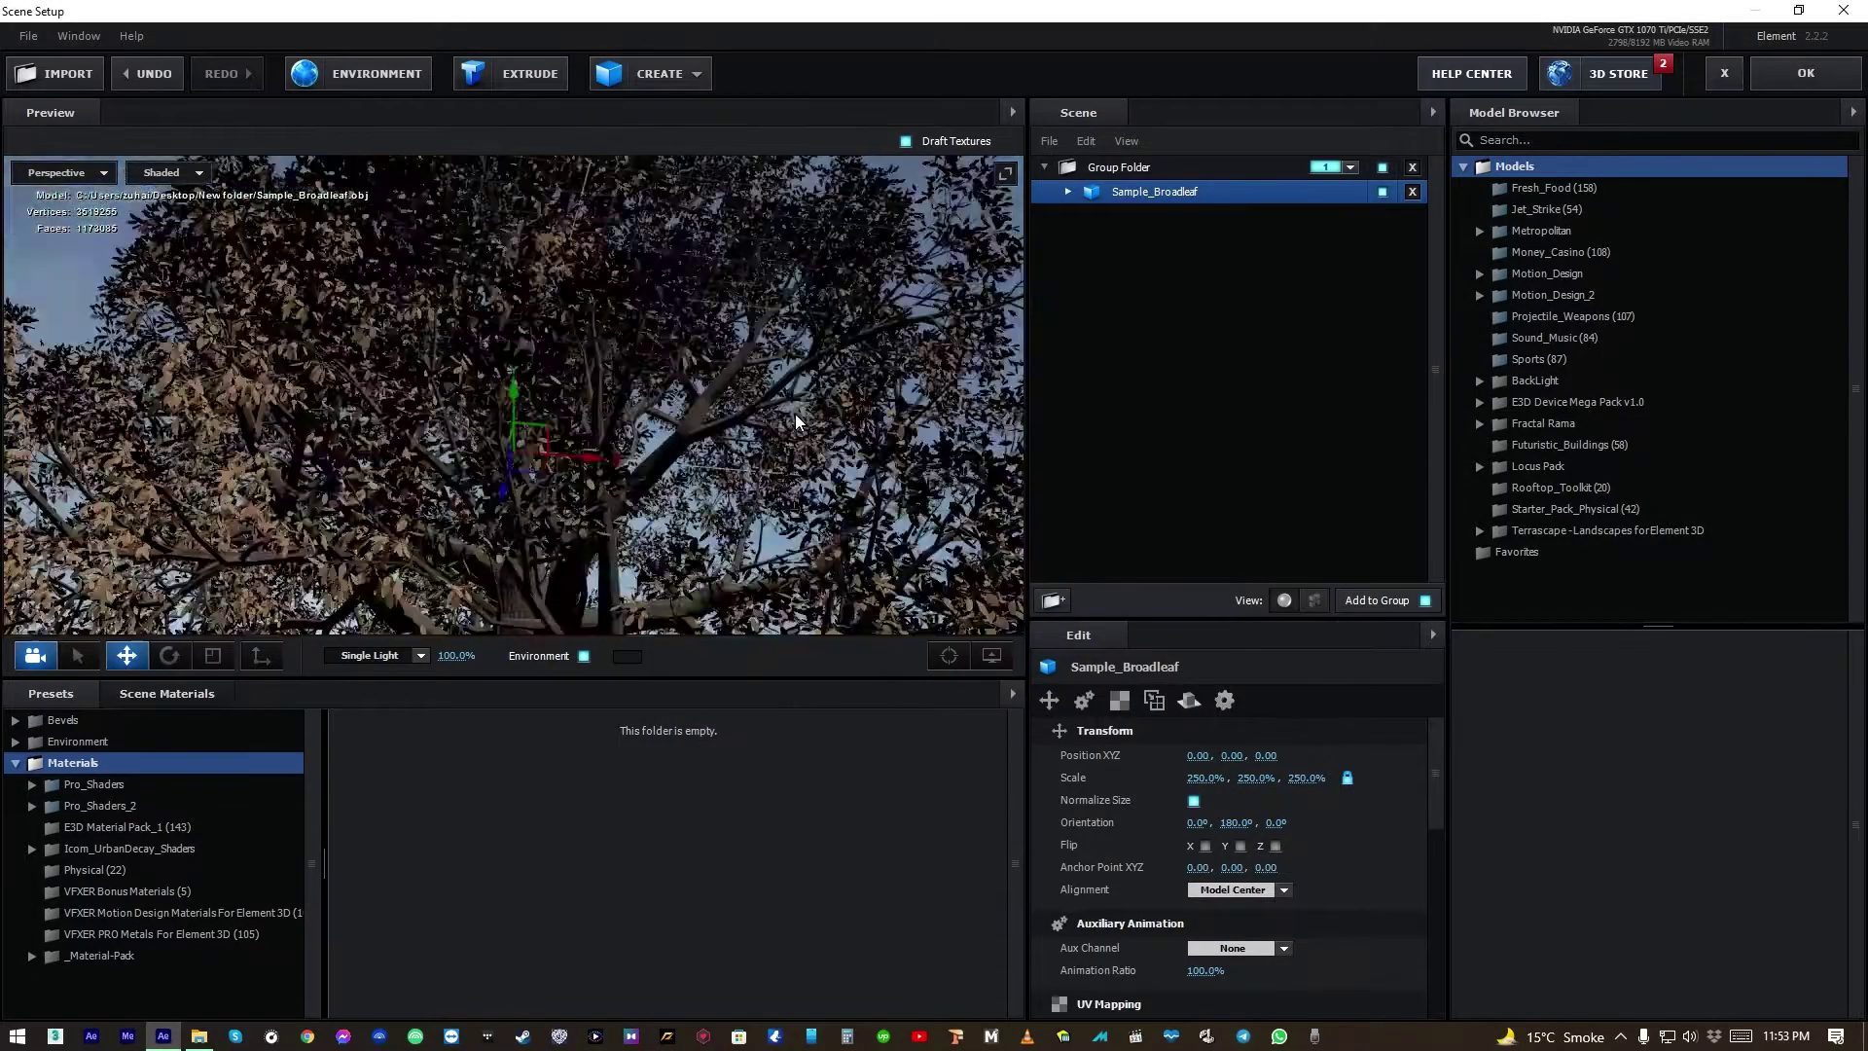
pyautogui.moveTo(796, 420); pyautogui.dragTo(960, 430)
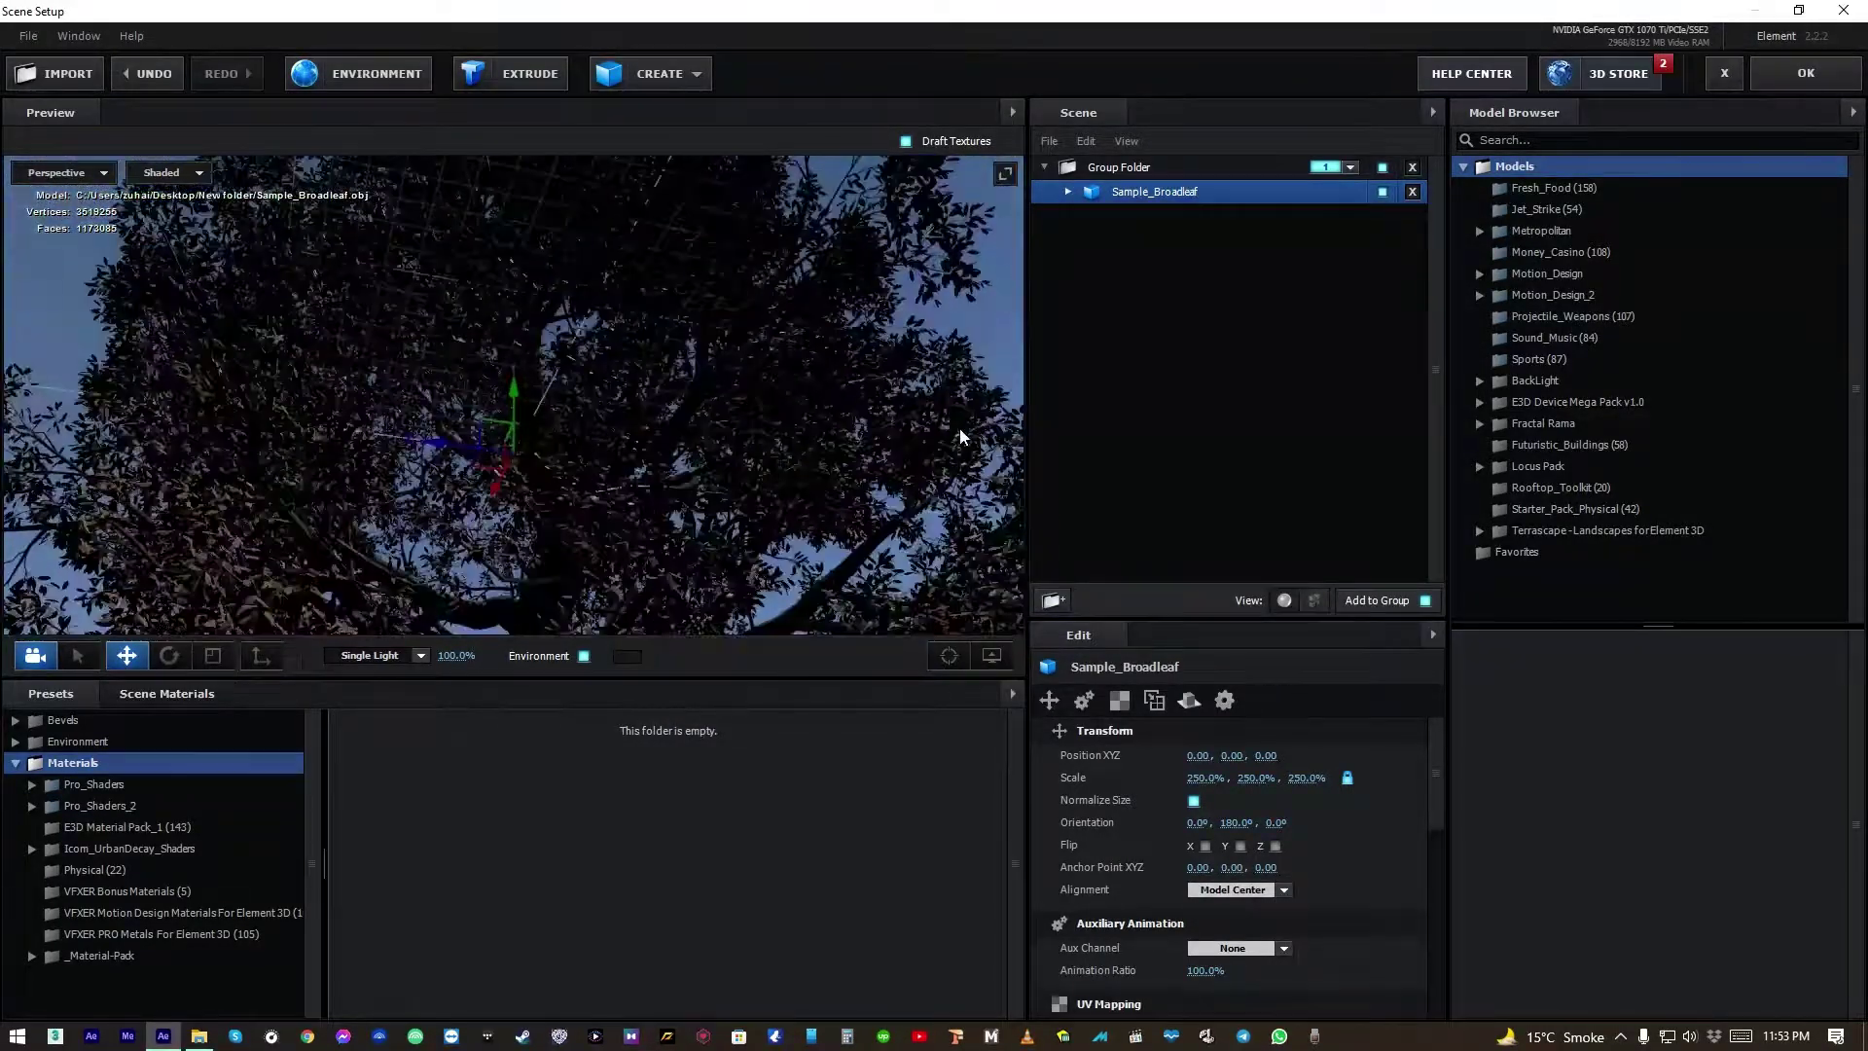
pyautogui.click(1788, 78)
pyautogui.click(122, 800)
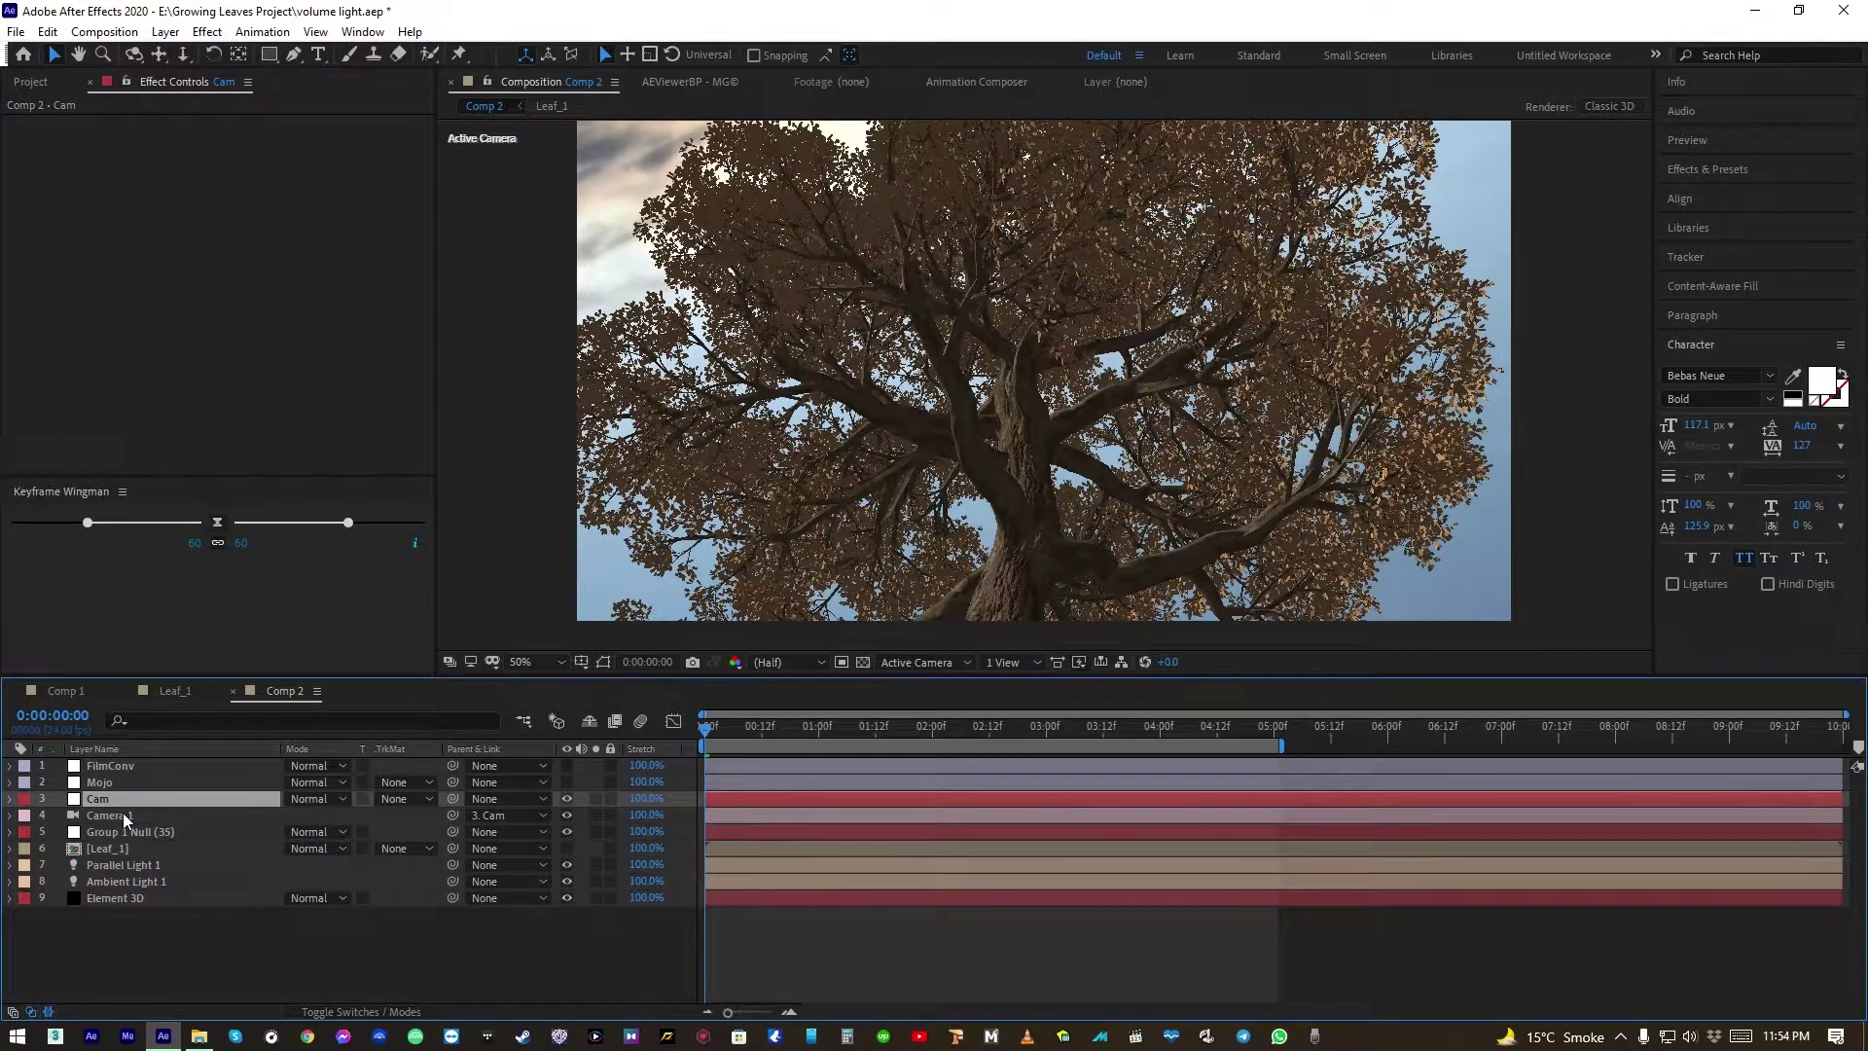
pyautogui.click(122, 814)
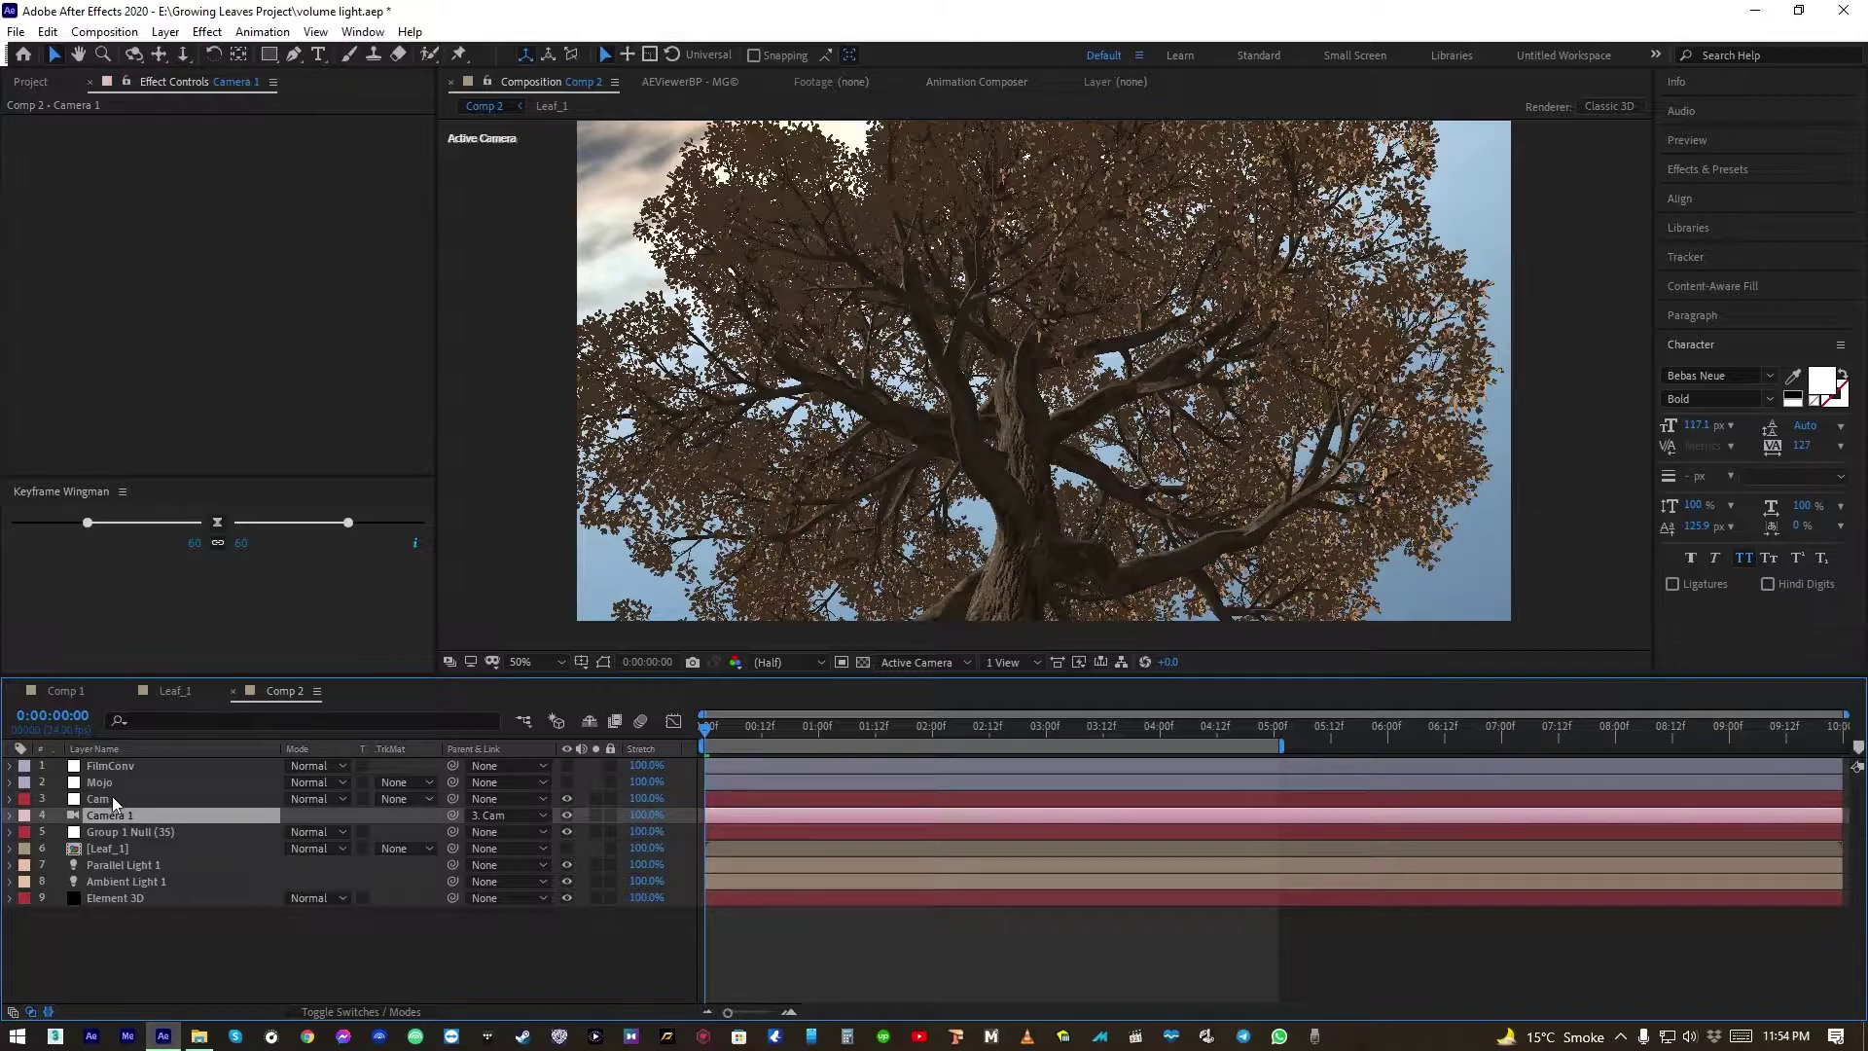
pyautogui.keyDown('shift'); pyautogui.click(113, 796); pyautogui.keyUp('shift')
pyautogui.click(850, 960)
pyautogui.click(720, 730)
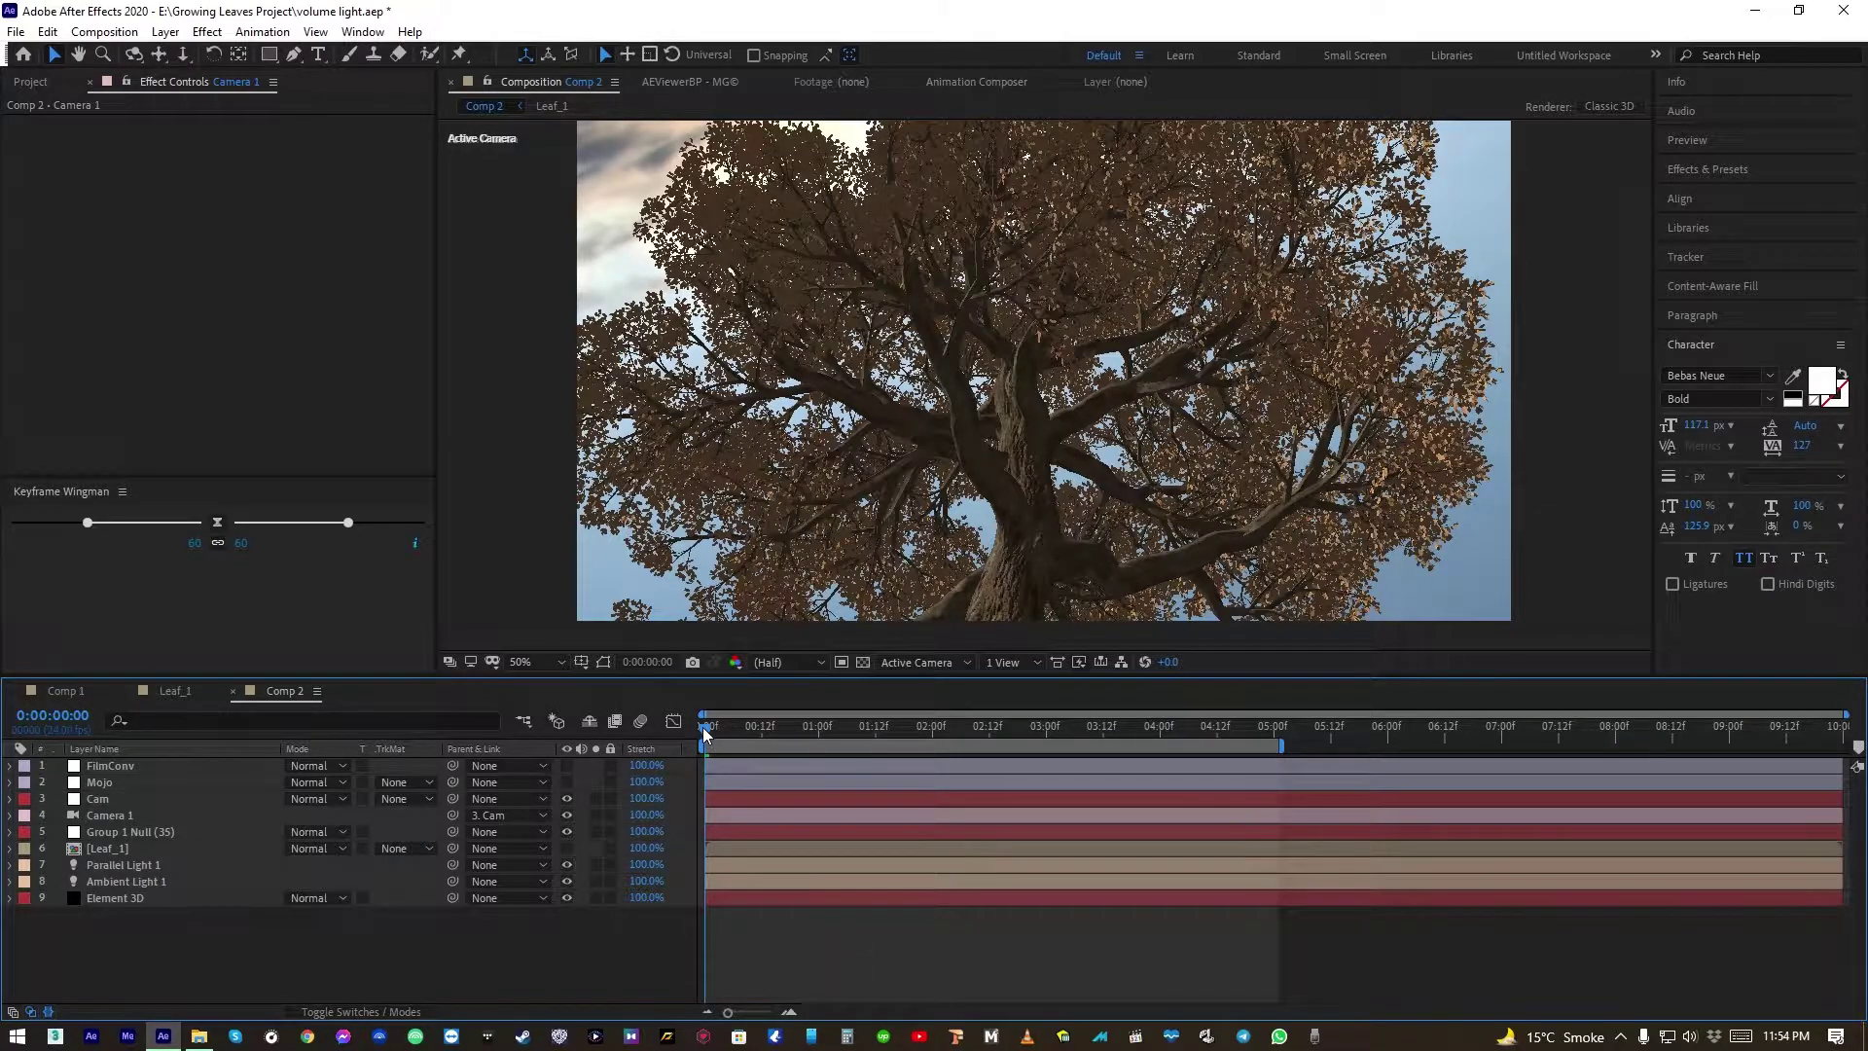
pyautogui.moveTo(720, 732); pyautogui.dragTo(146, 852)
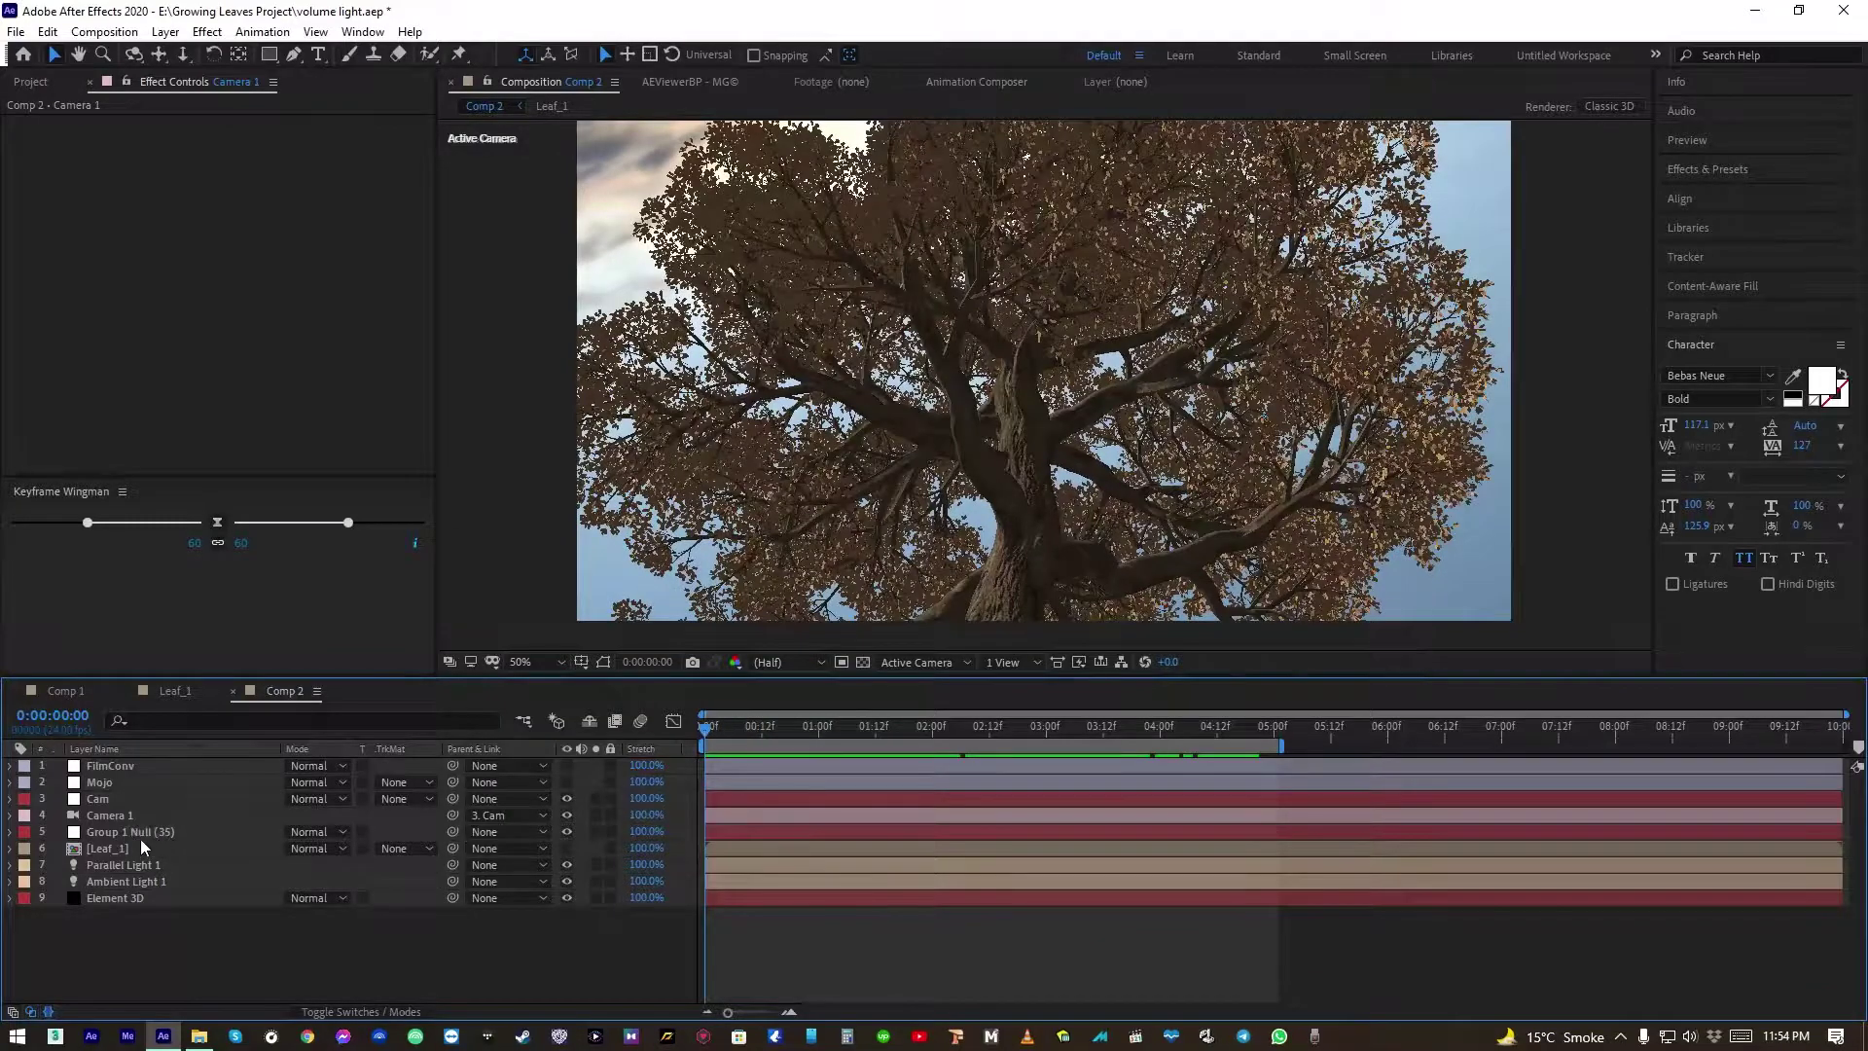
pyautogui.click(130, 831)
pyautogui.click(126, 864)
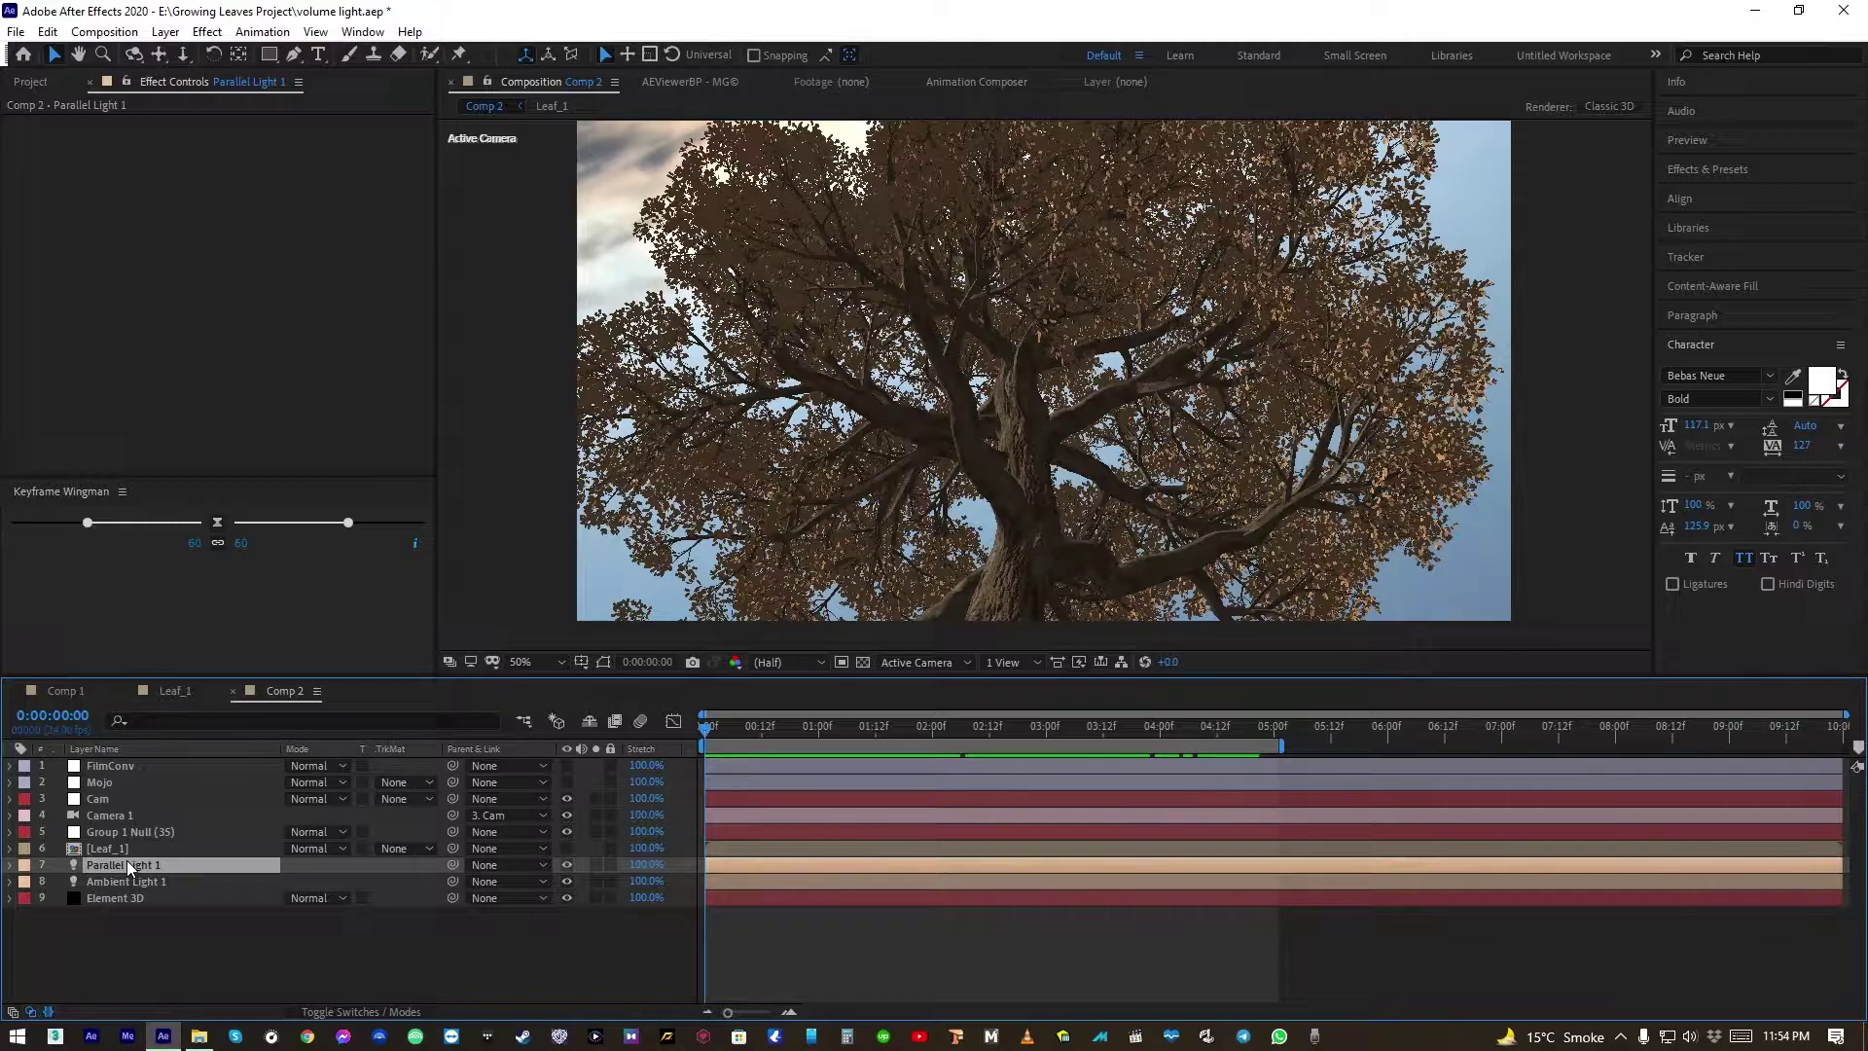
pyautogui.click(569, 868)
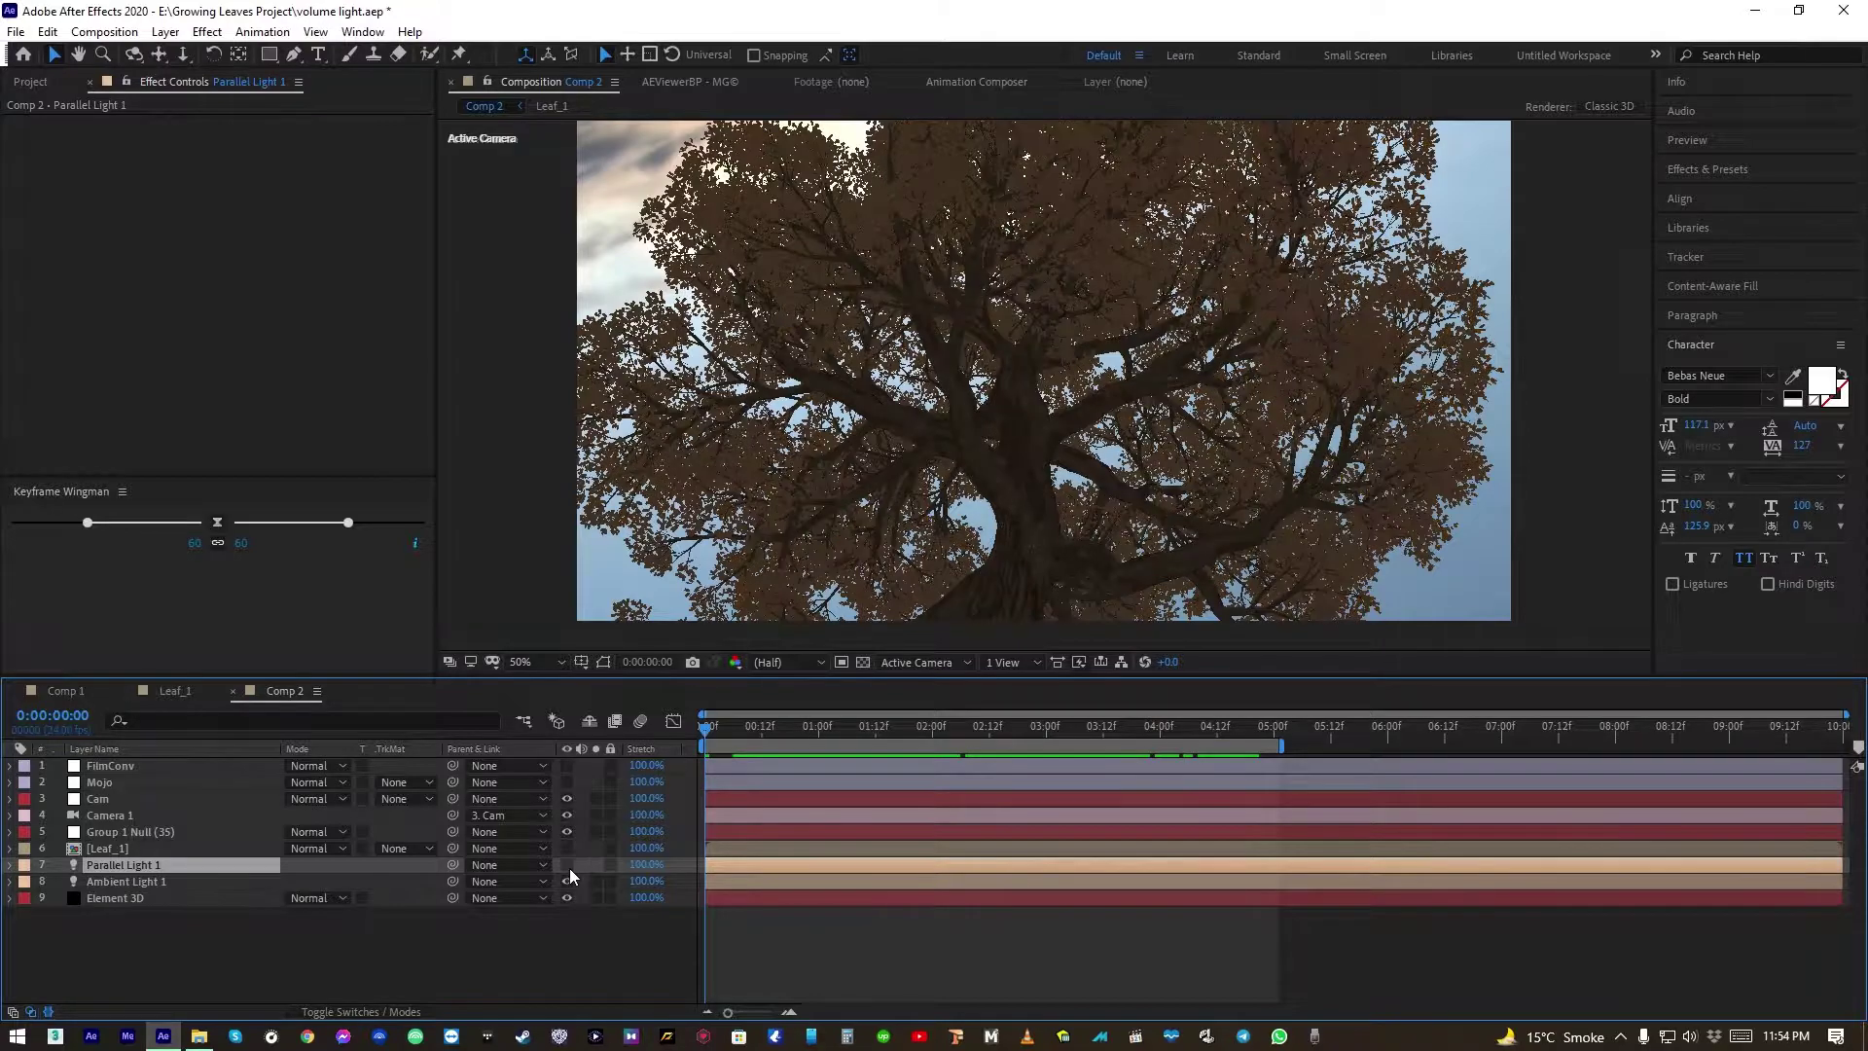
pyautogui.click(569, 868)
pyautogui.click(569, 868)
pyautogui.click(568, 865)
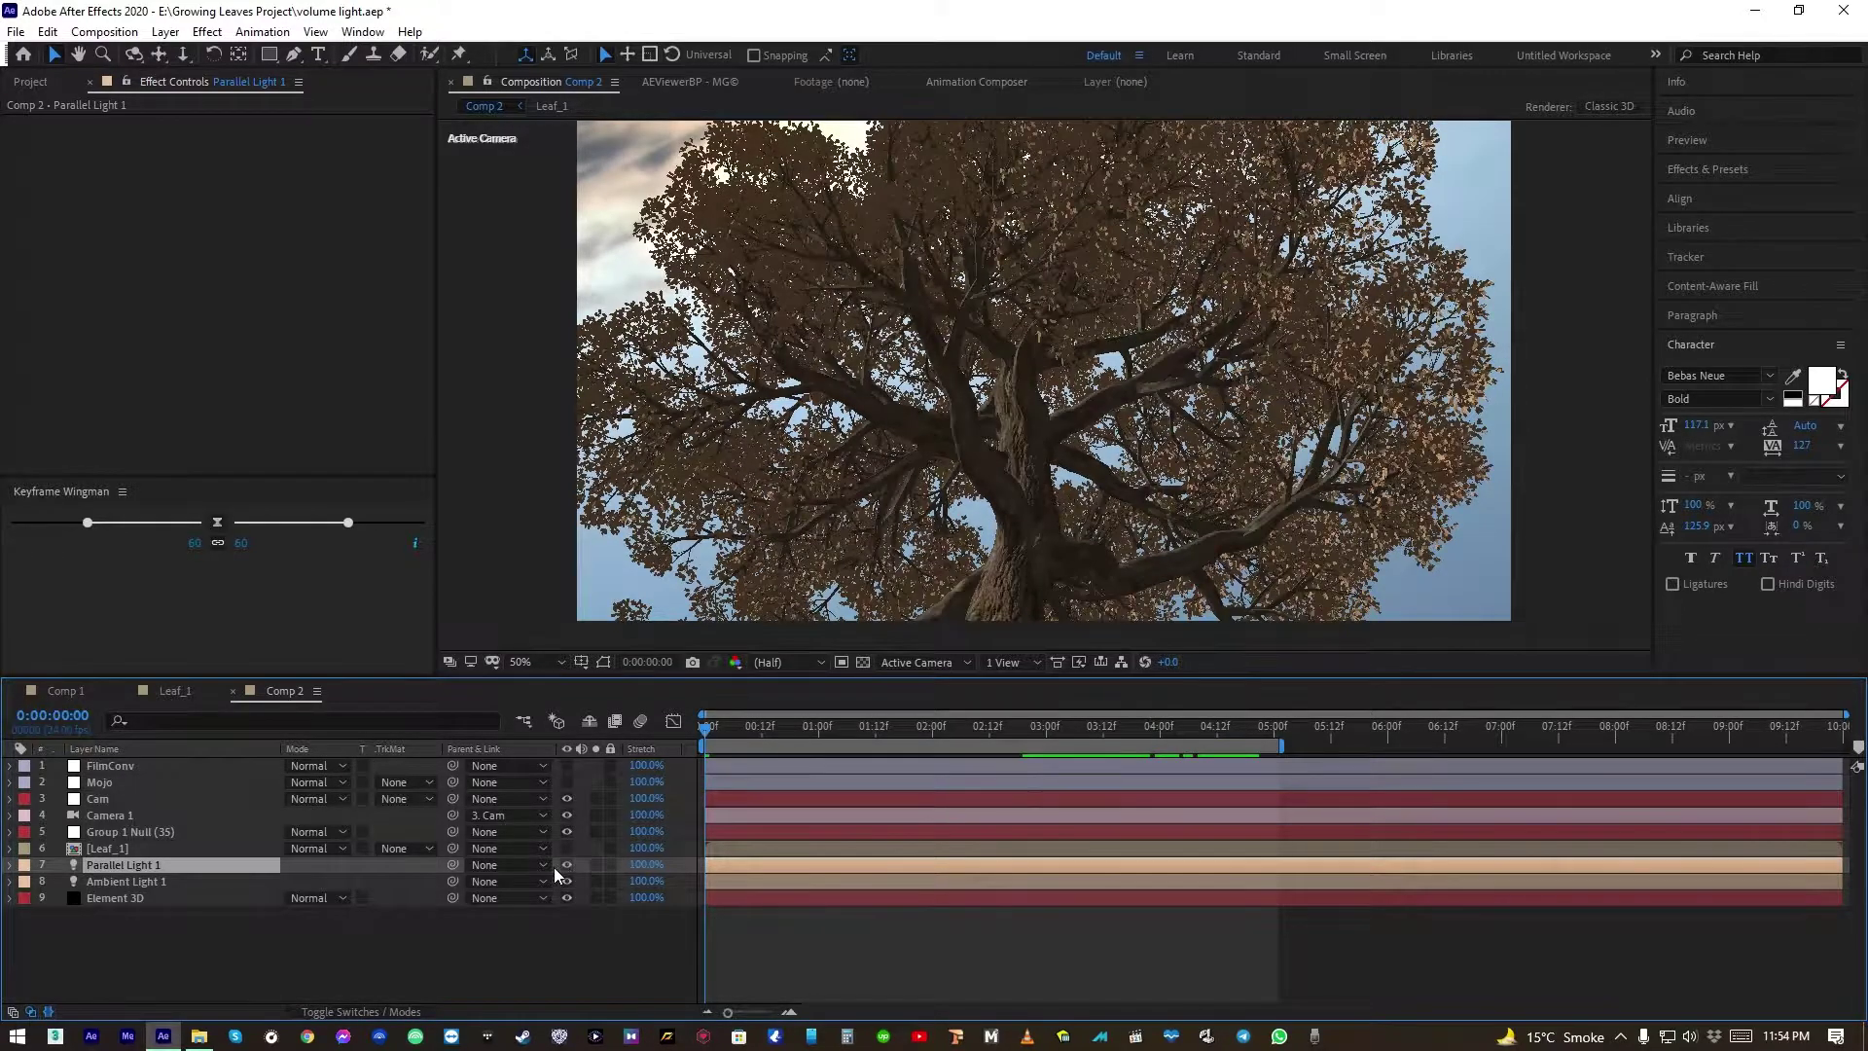
pyautogui.click(156, 881)
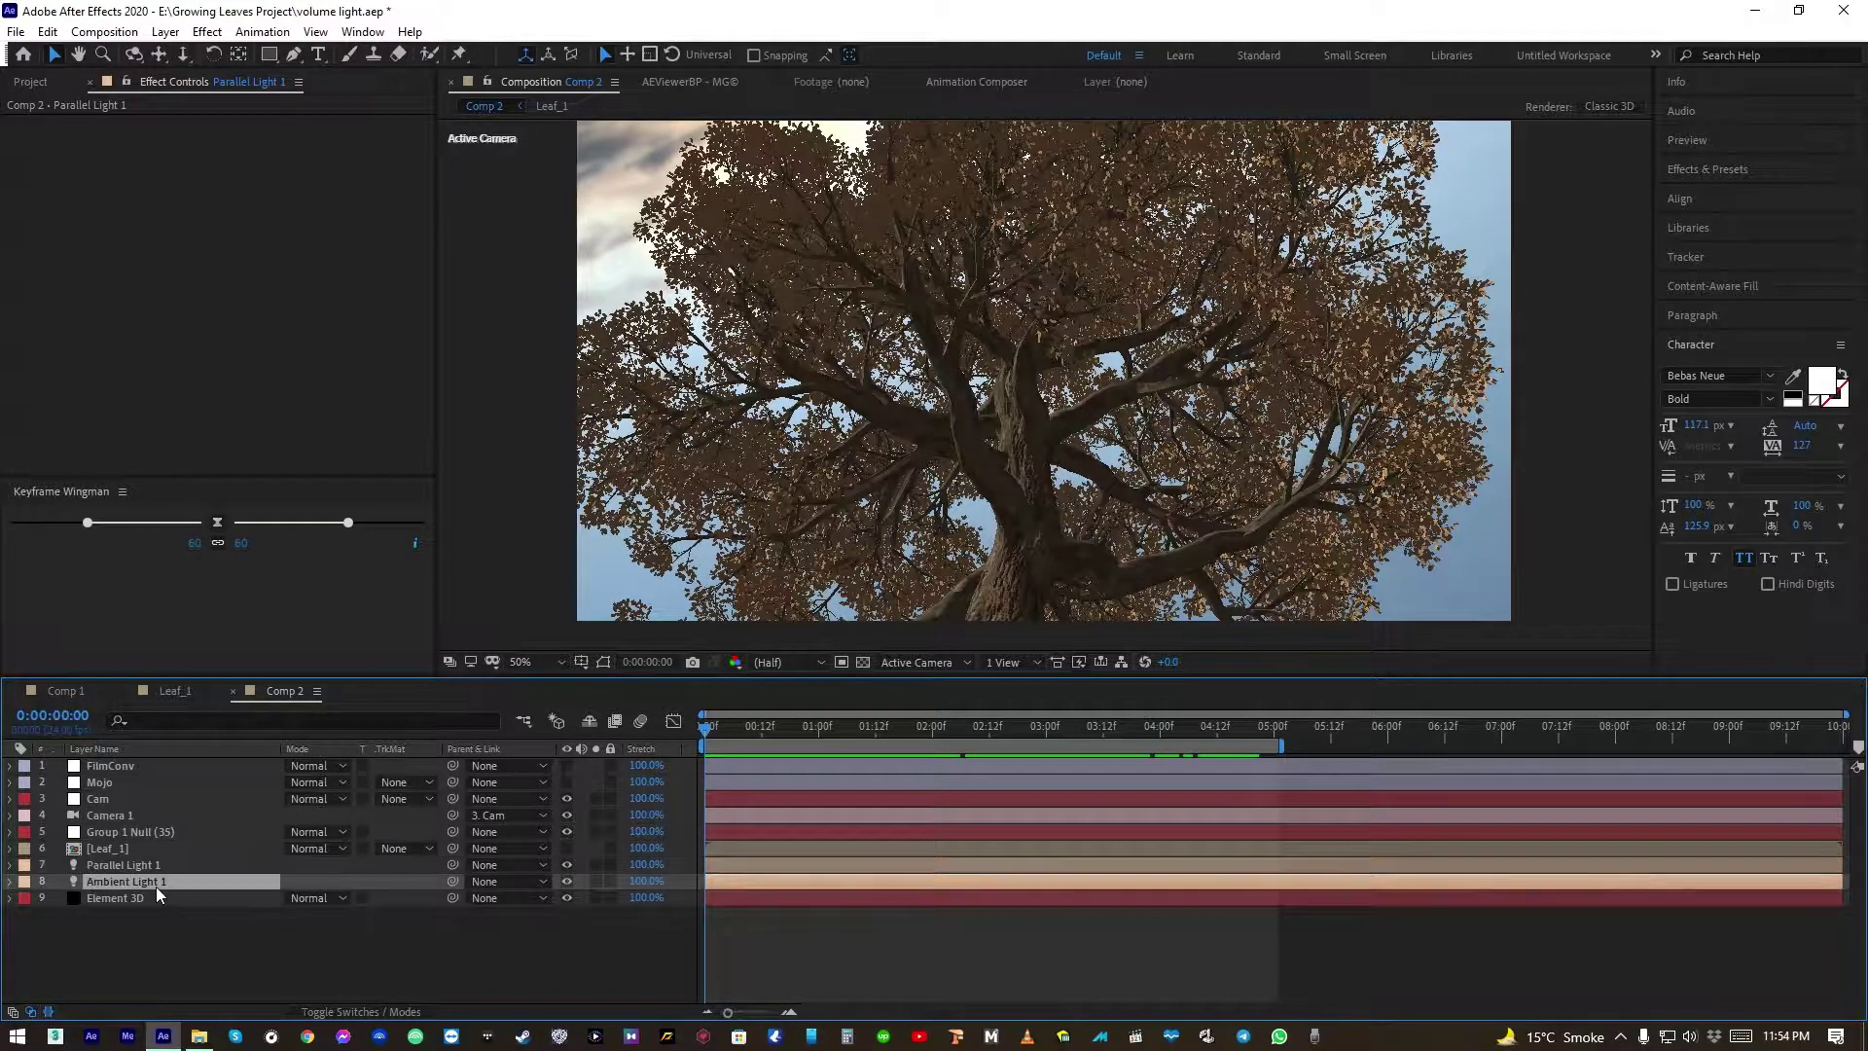
pyautogui.click(567, 882)
pyautogui.click(566, 882)
pyautogui.press('t')
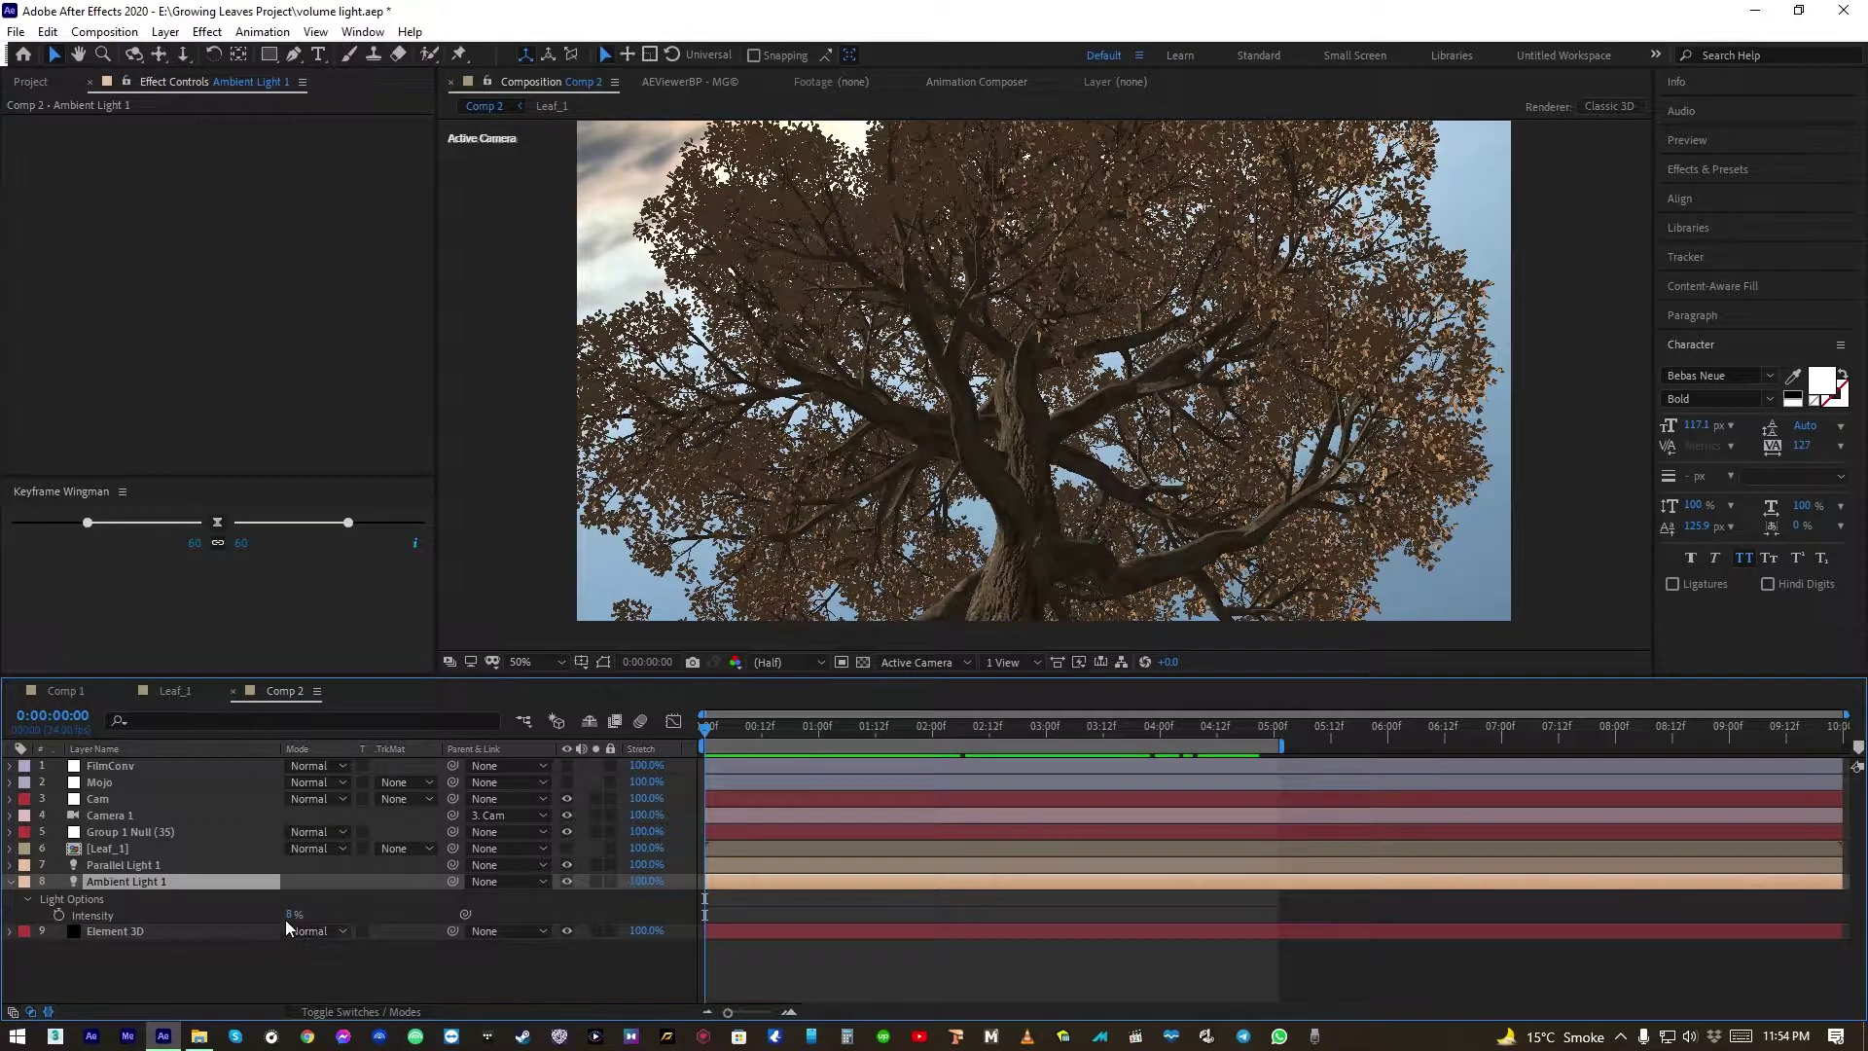
pyautogui.click(114, 866)
pyautogui.press('t')
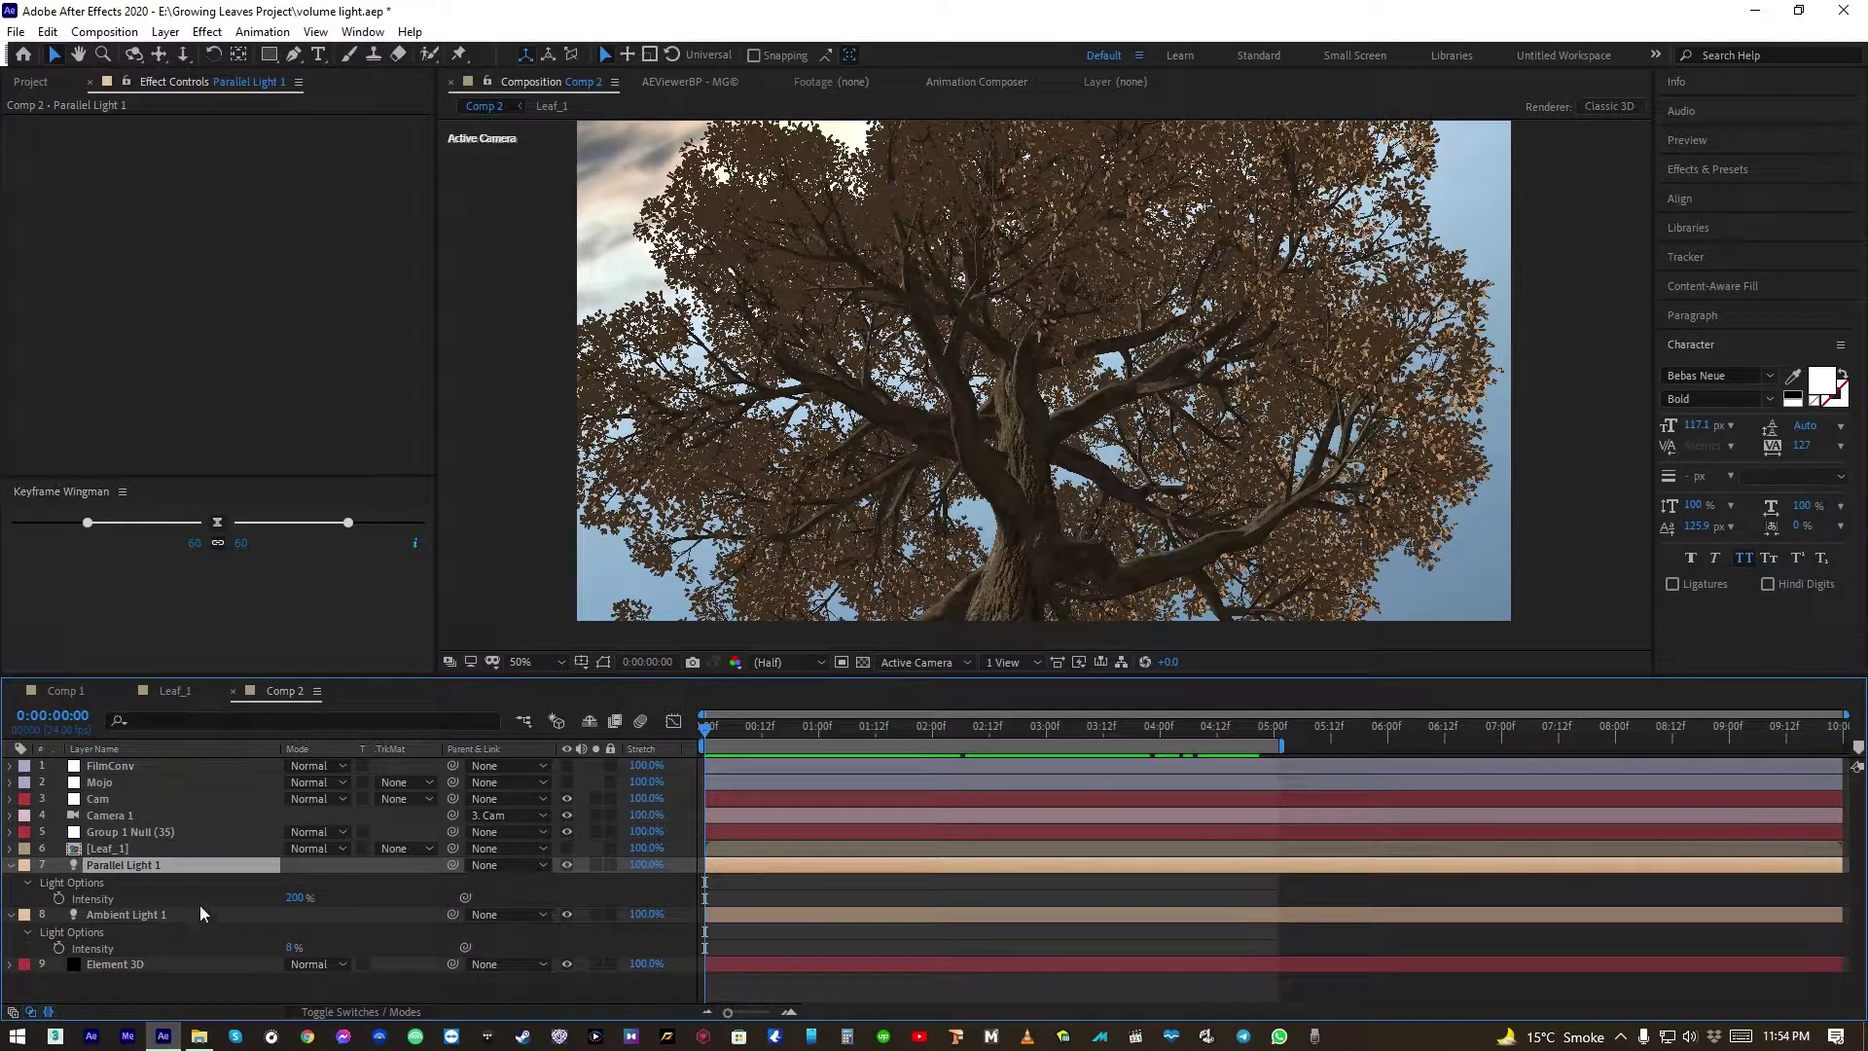
# Add a new adjustment layer above [Leaf_1]
pyautogui.click(58, 847)
pyautogui.click(166, 31)
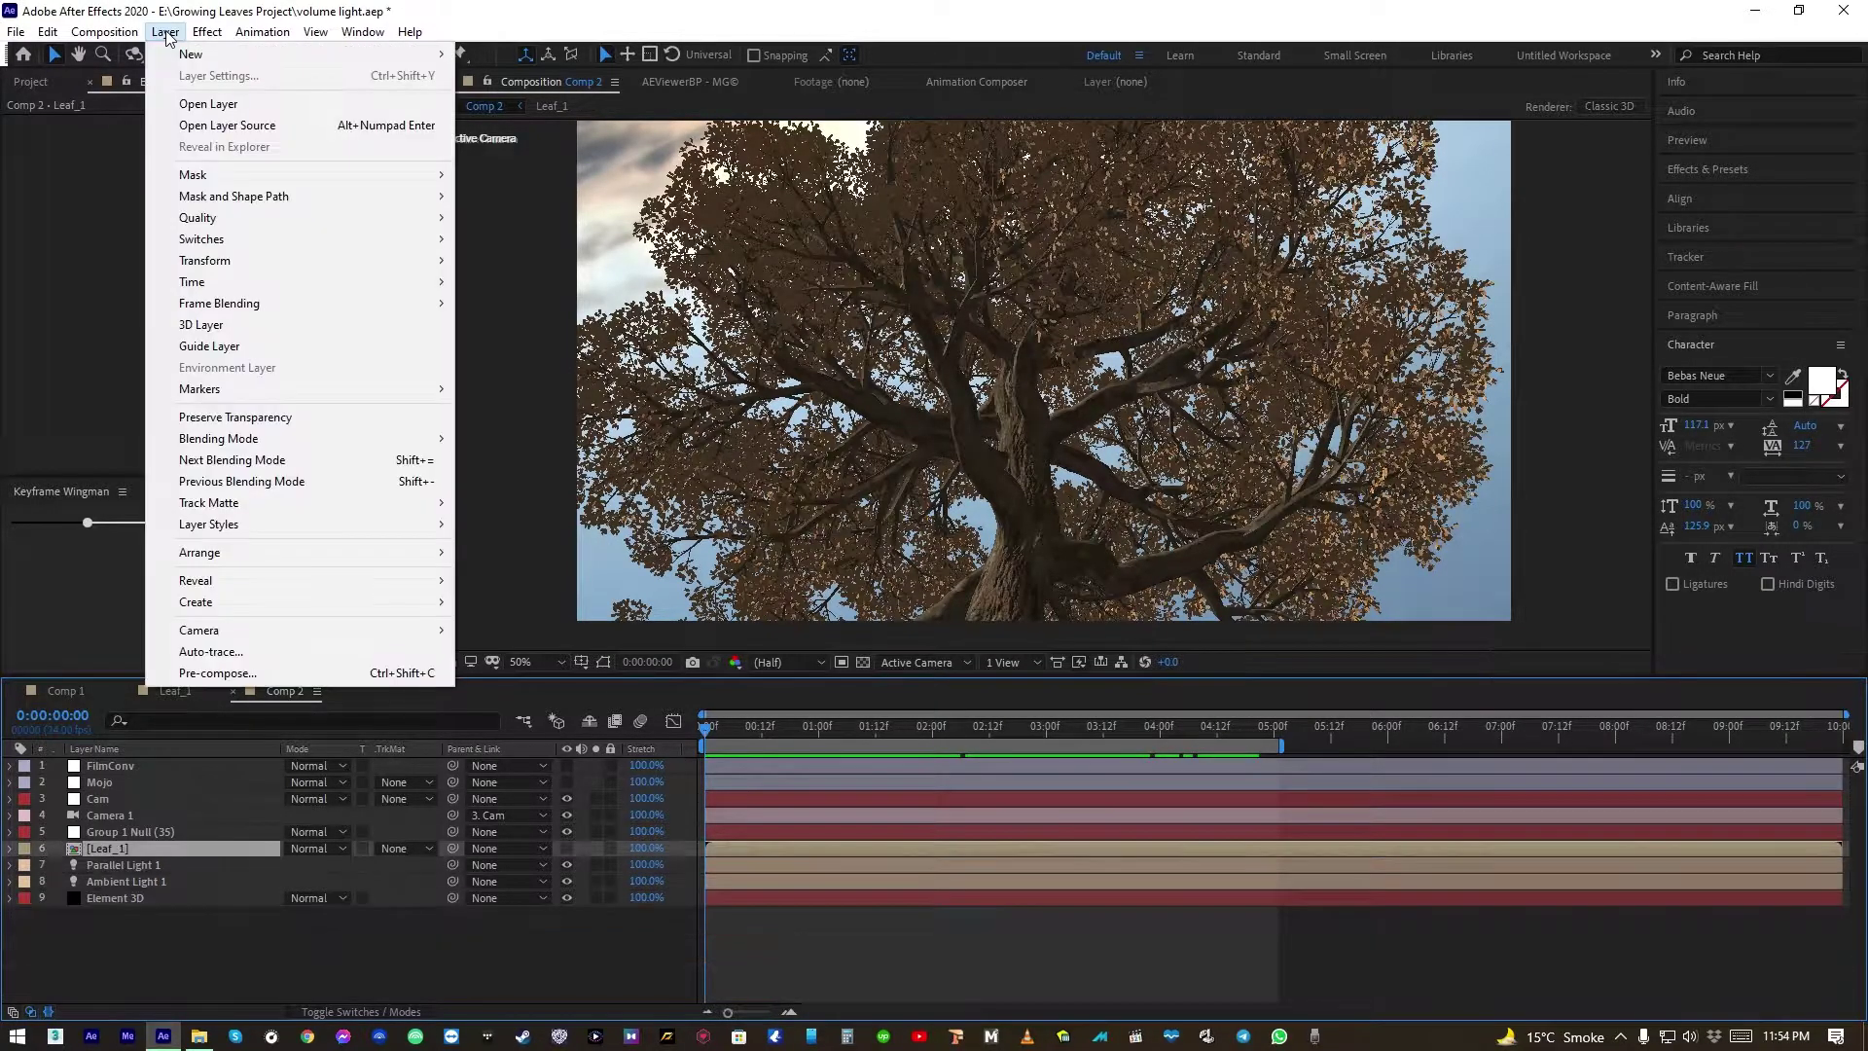
pyautogui.moveTo(273, 61)
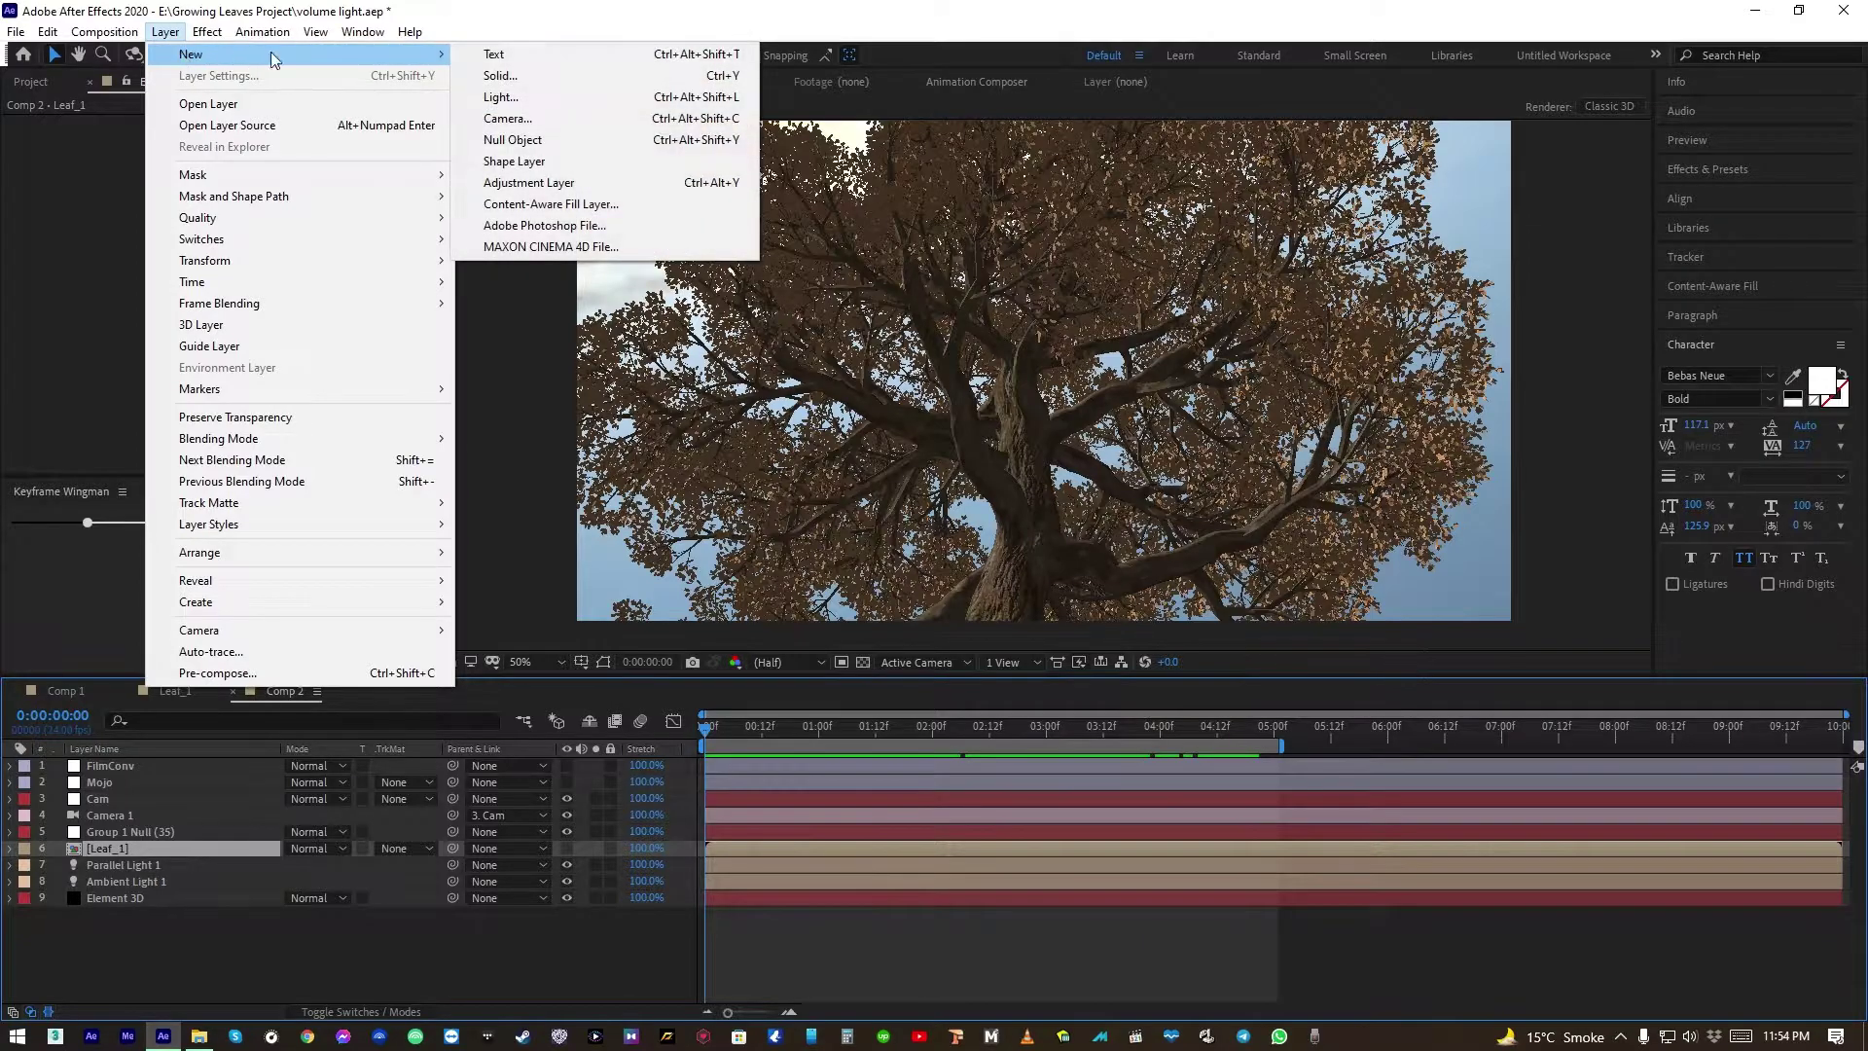
pyautogui.click(547, 189)
# Apply RG Trapcode Shine to the adjustment layer, giving the tree a warm reddish glow
pyautogui.rightClick(191, 295)
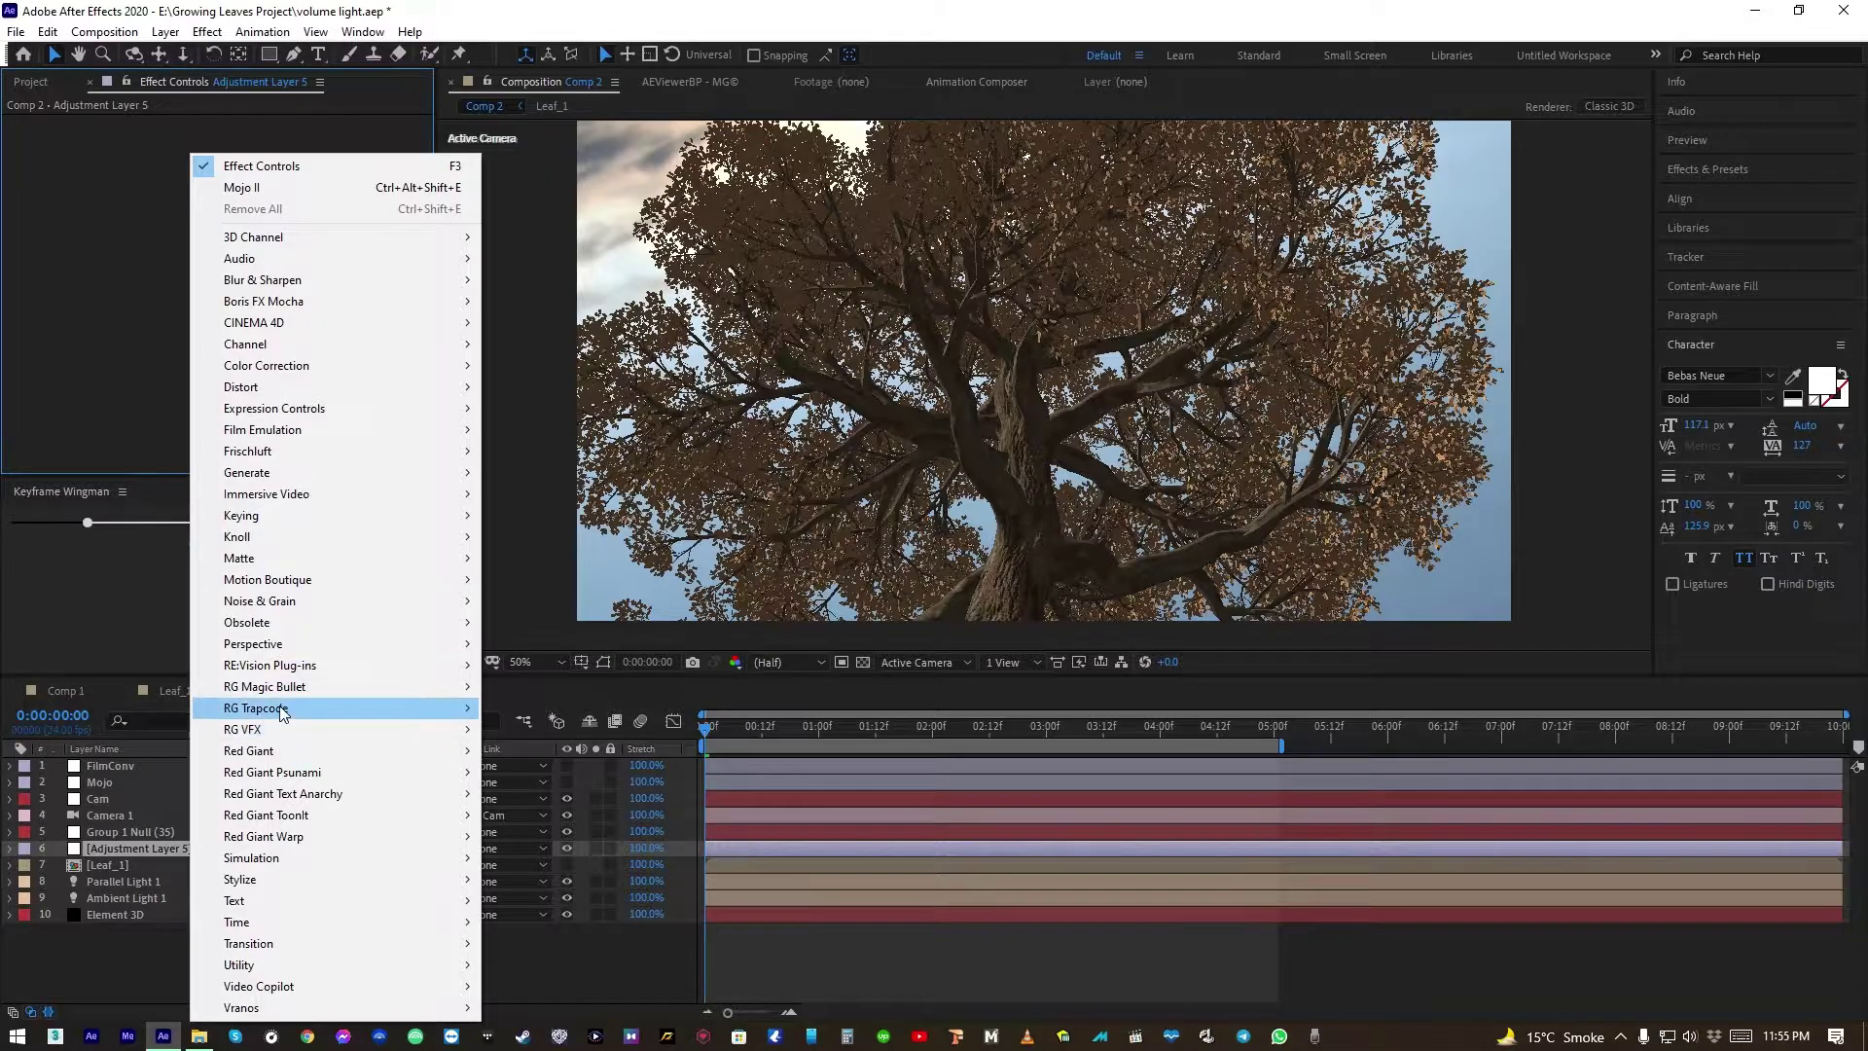
pyautogui.moveTo(282, 708)
pyautogui.click(528, 857)
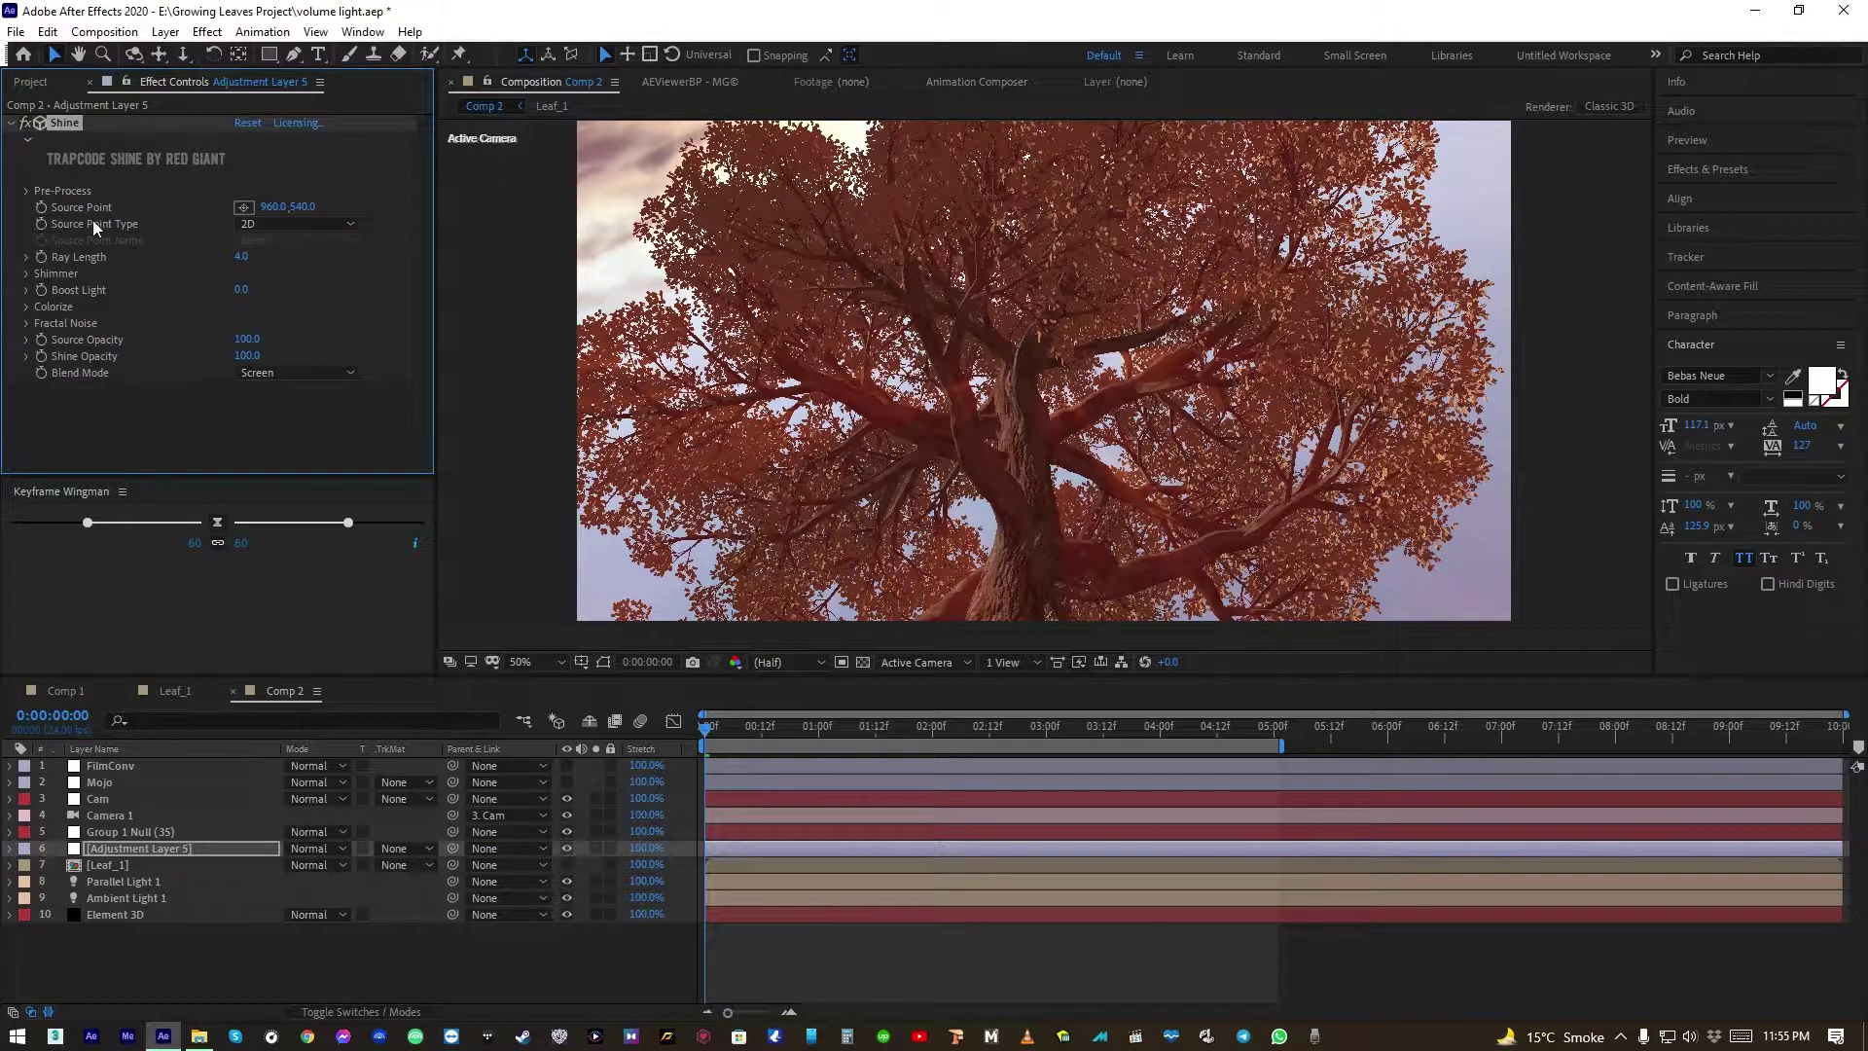
# Create a Point light named Shine with Intensity 0%
pyautogui.click(166, 32)
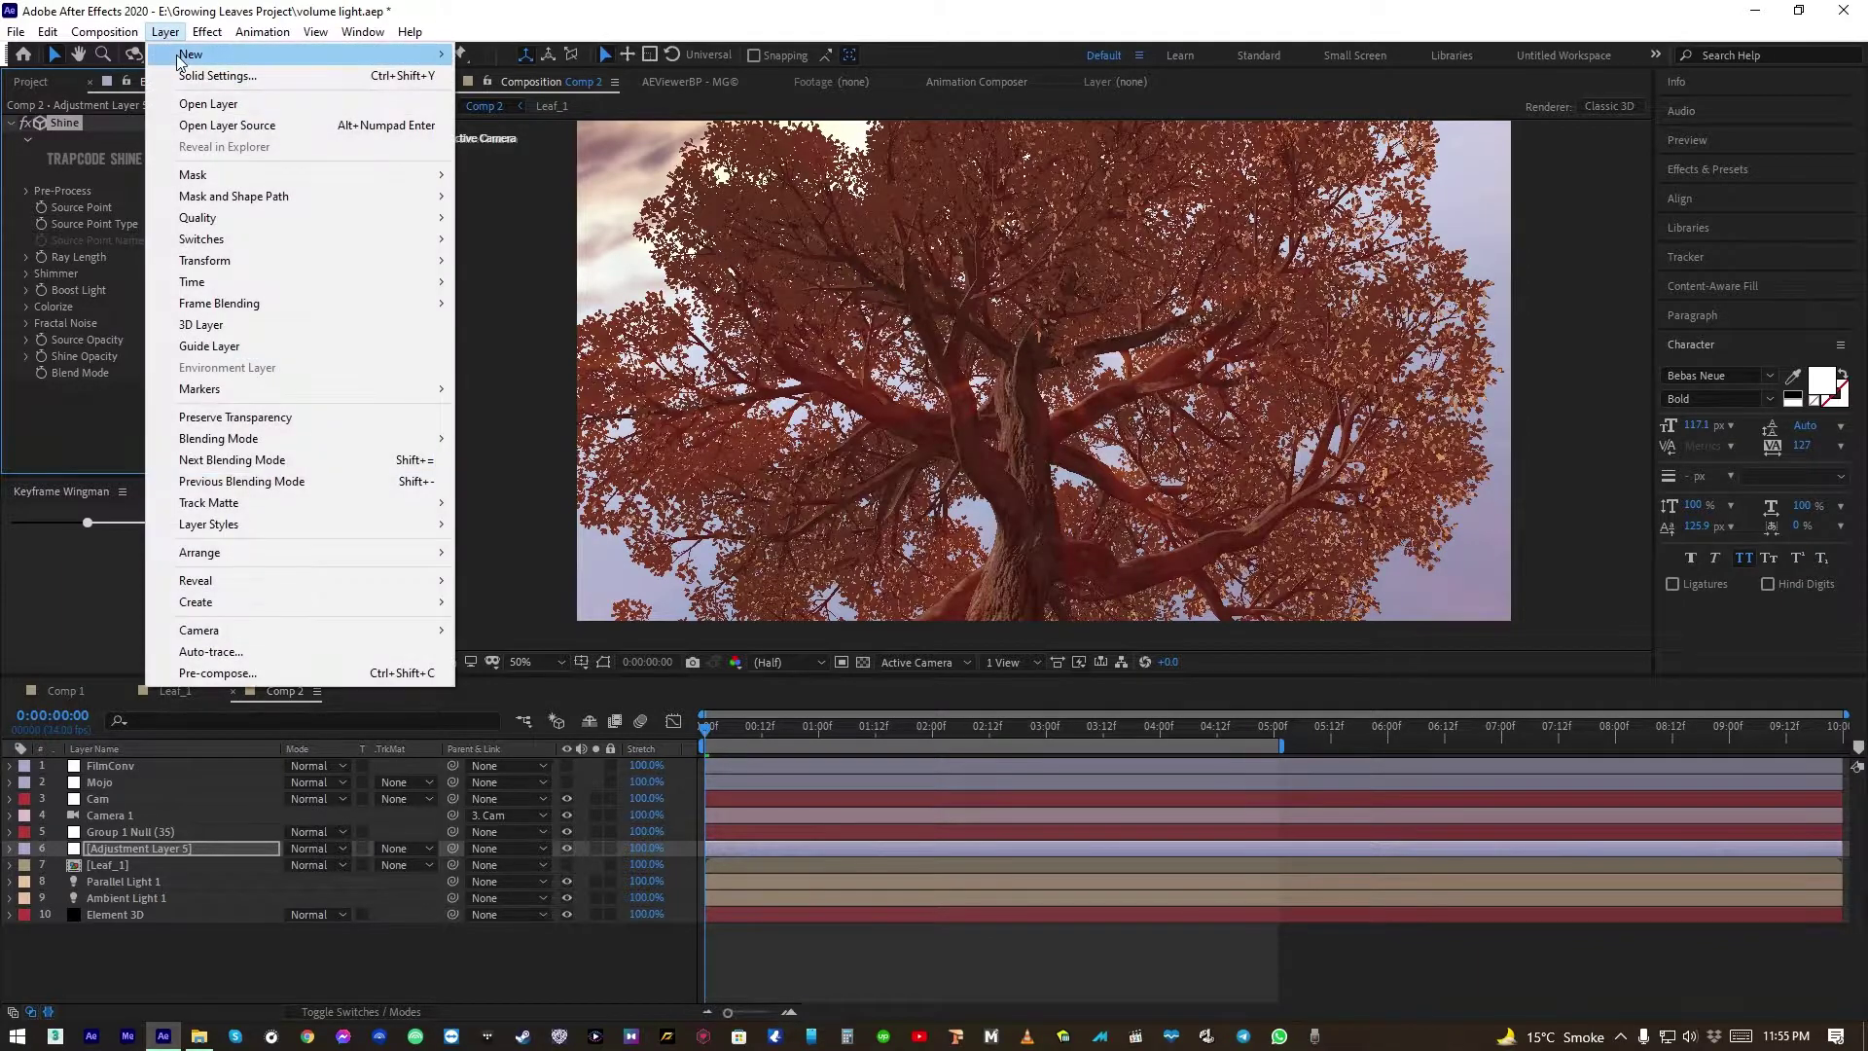
pyautogui.moveTo(181, 55)
pyautogui.click(488, 97)
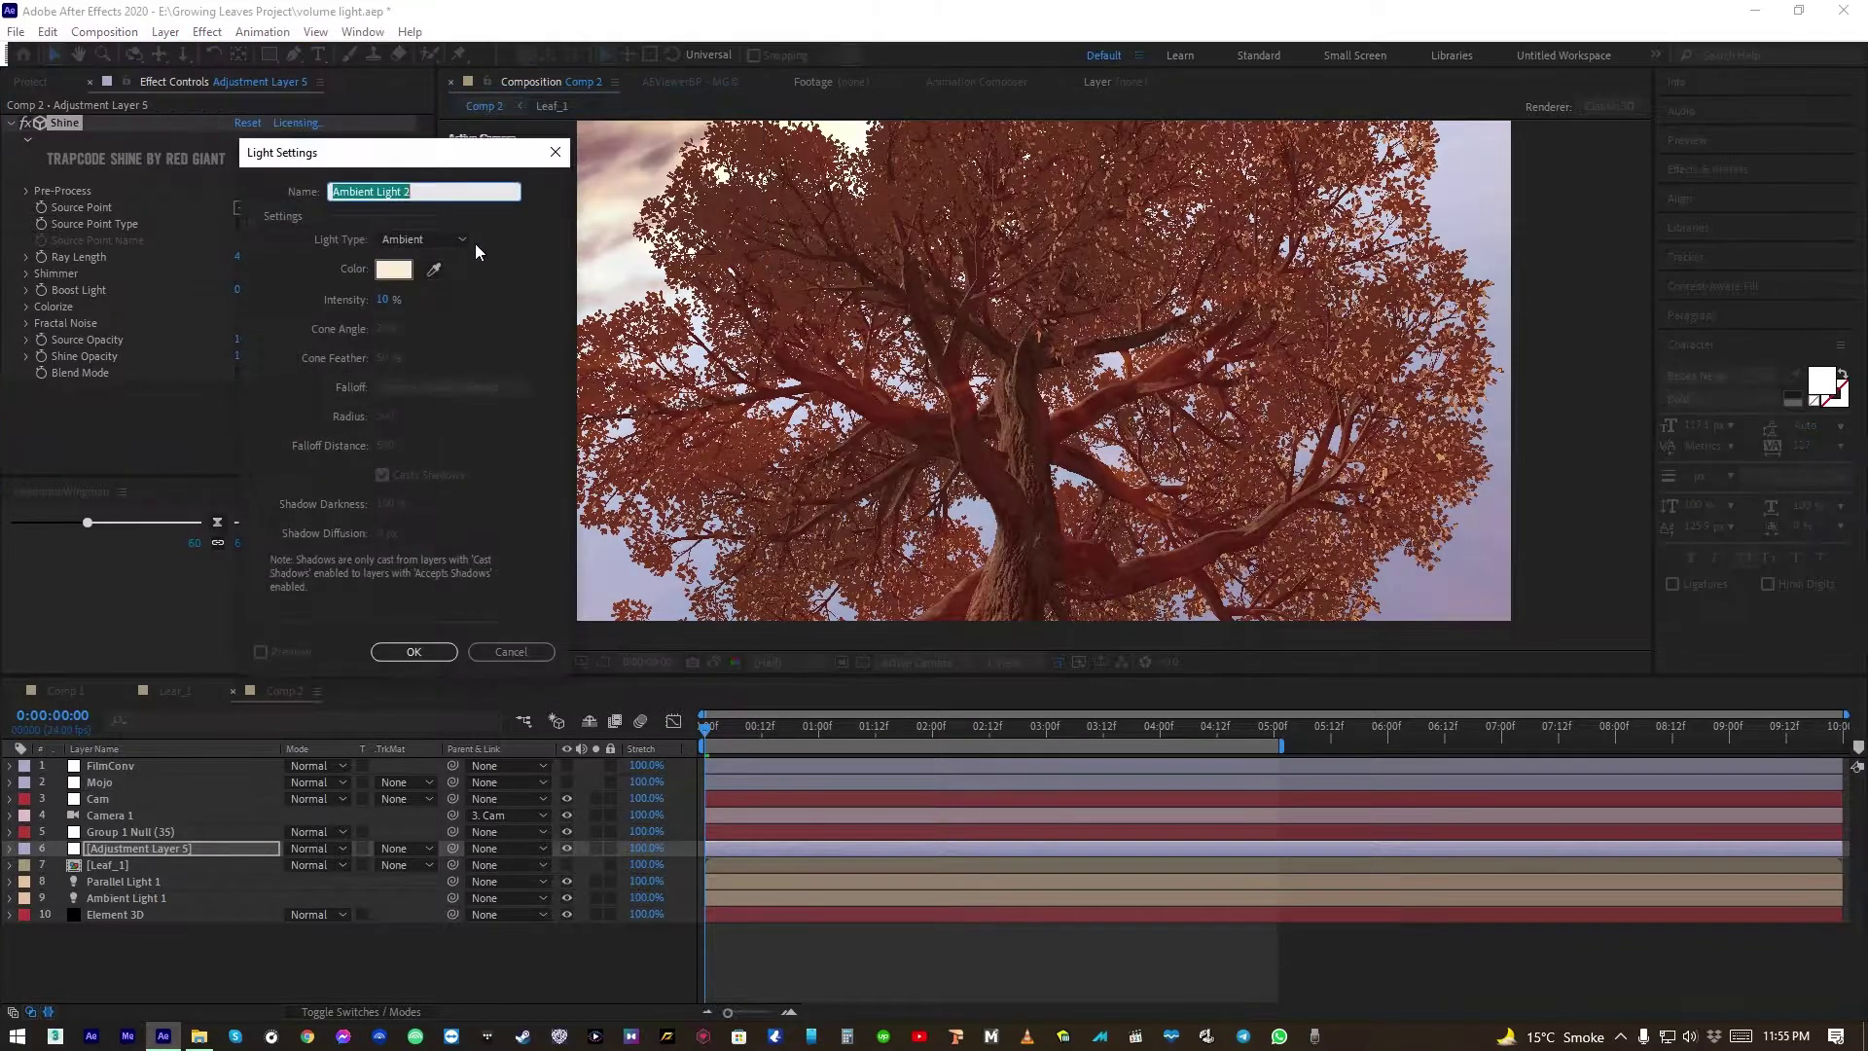
pyautogui.click(415, 239)
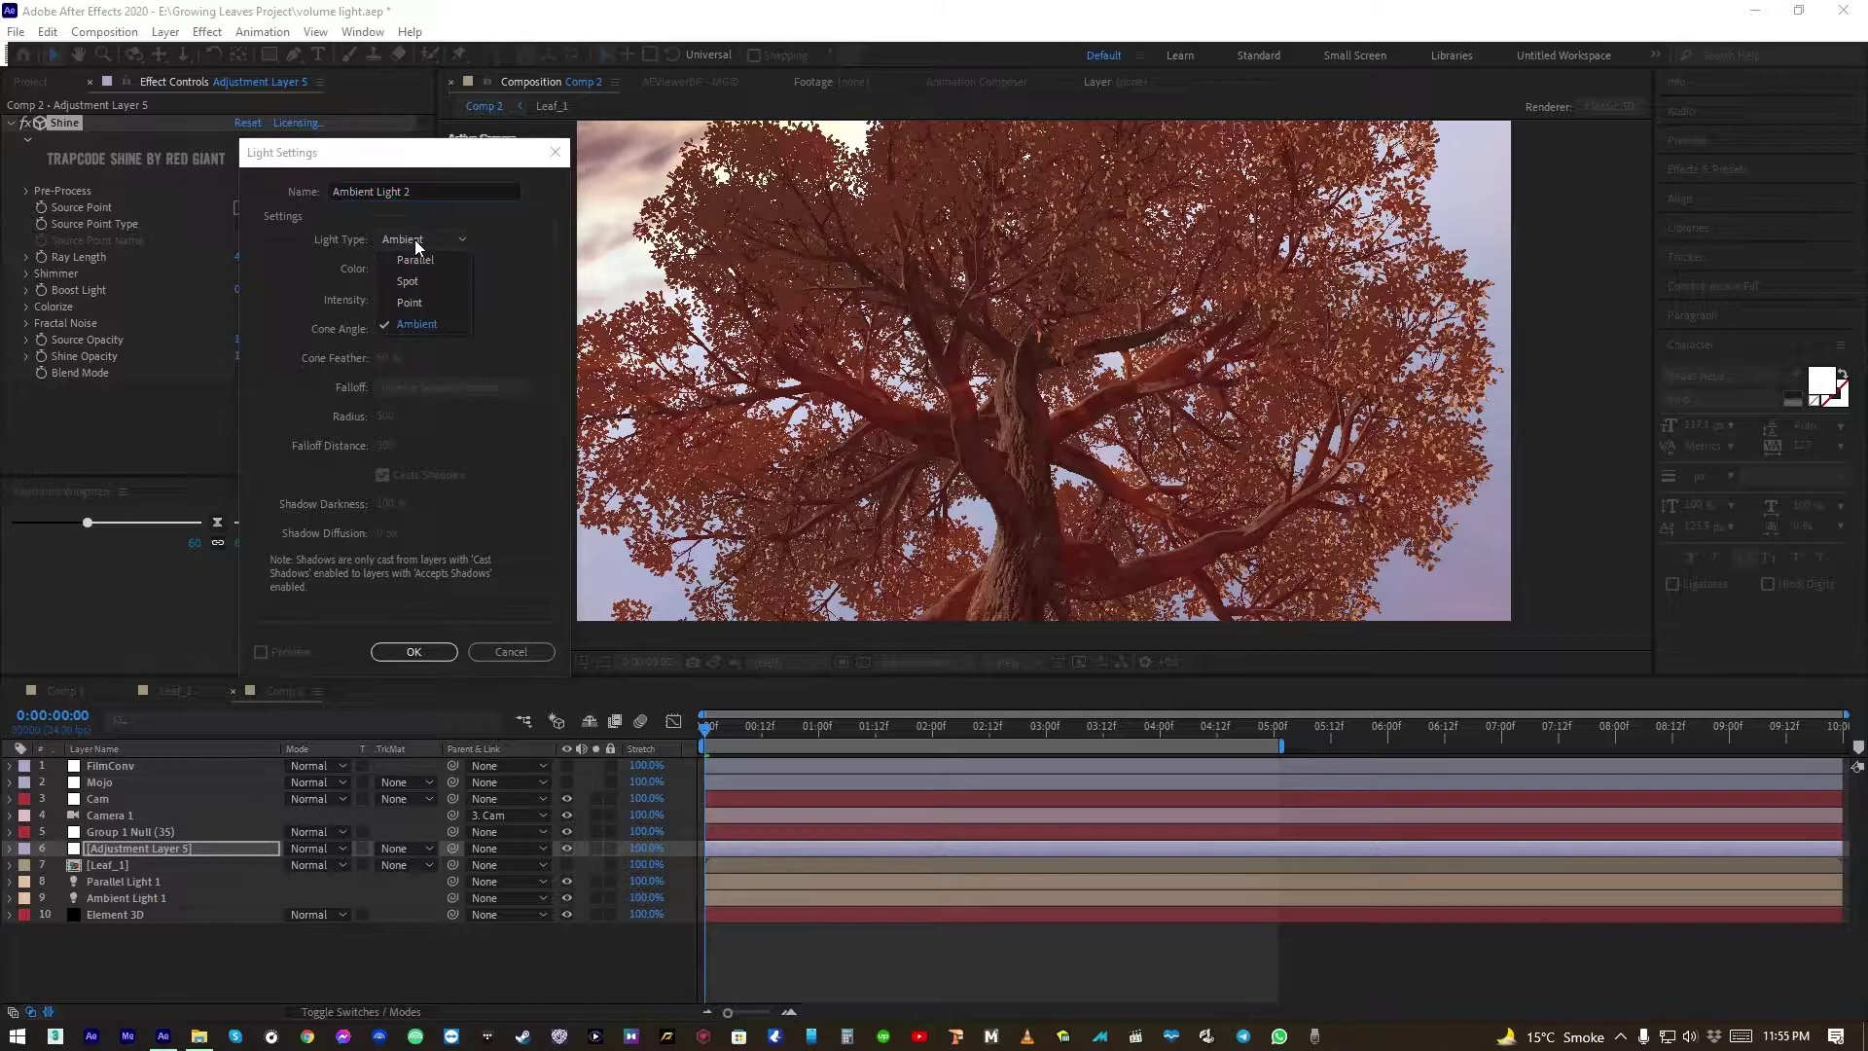
pyautogui.click(425, 303)
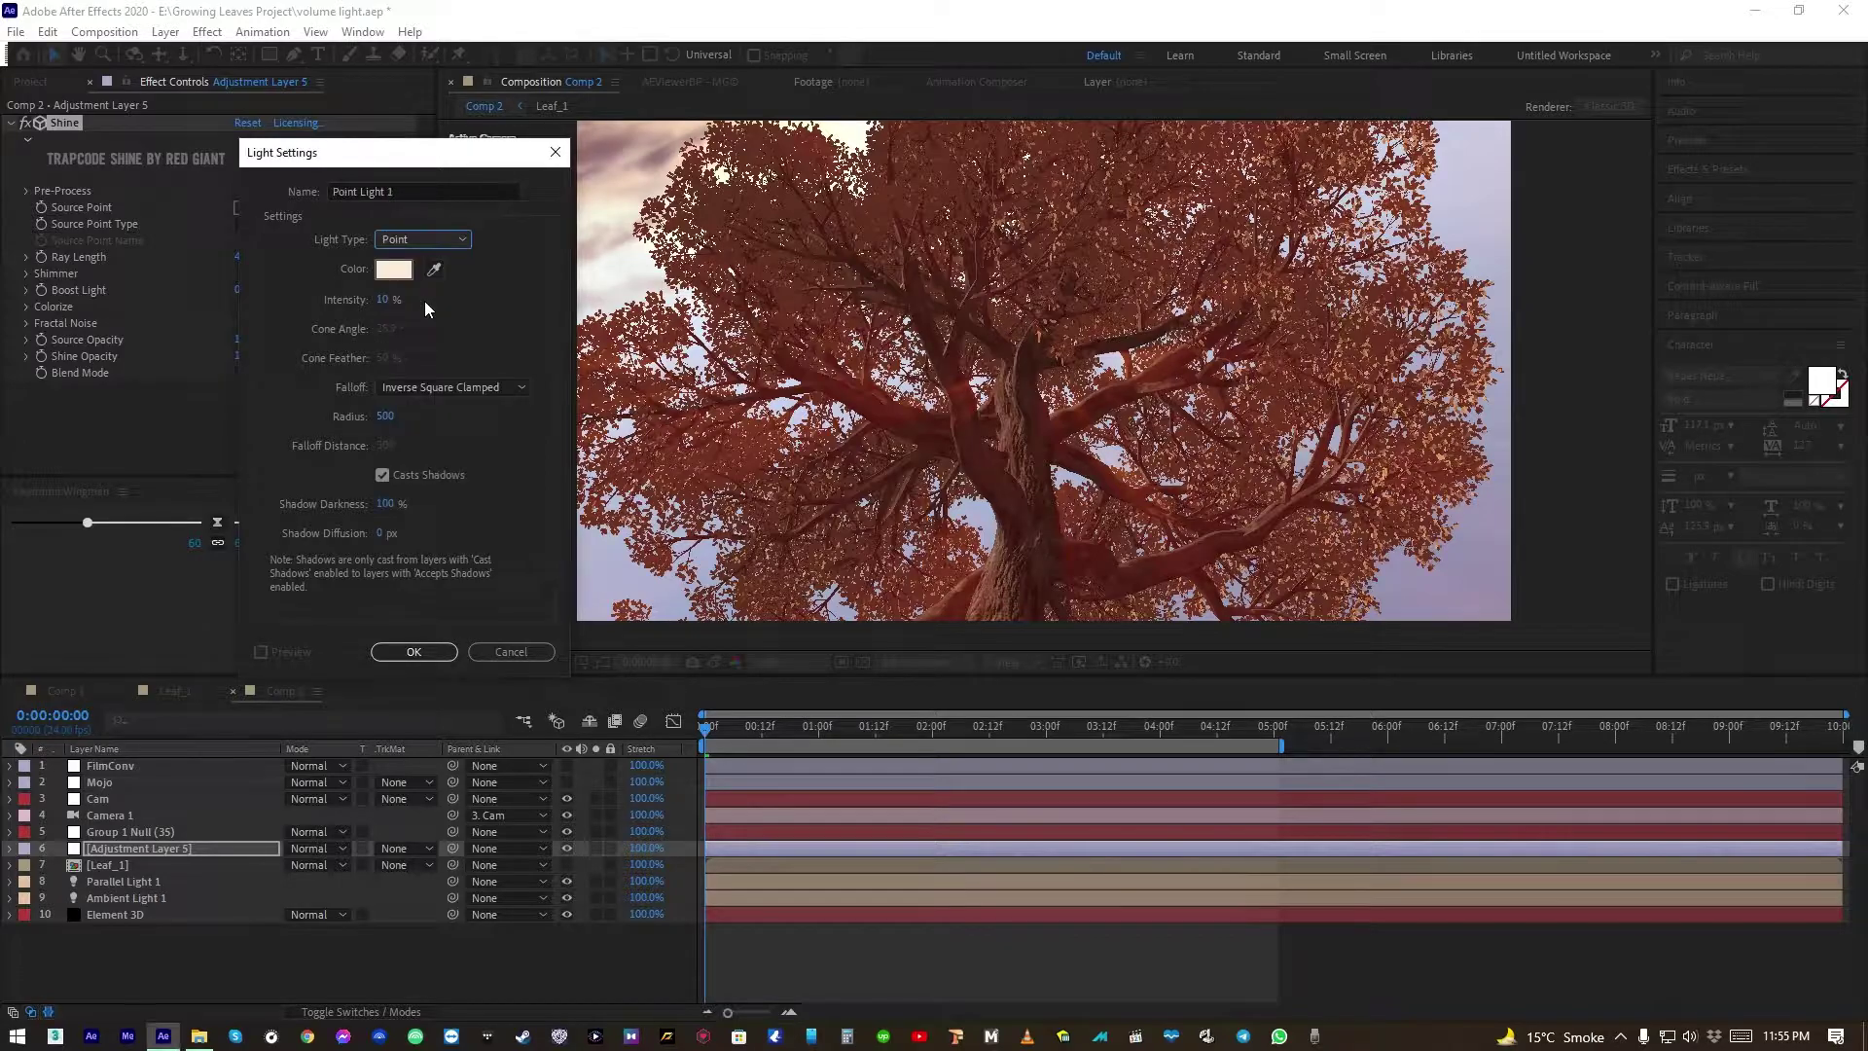
pyautogui.click(422, 185)
pyautogui.write('Shine')
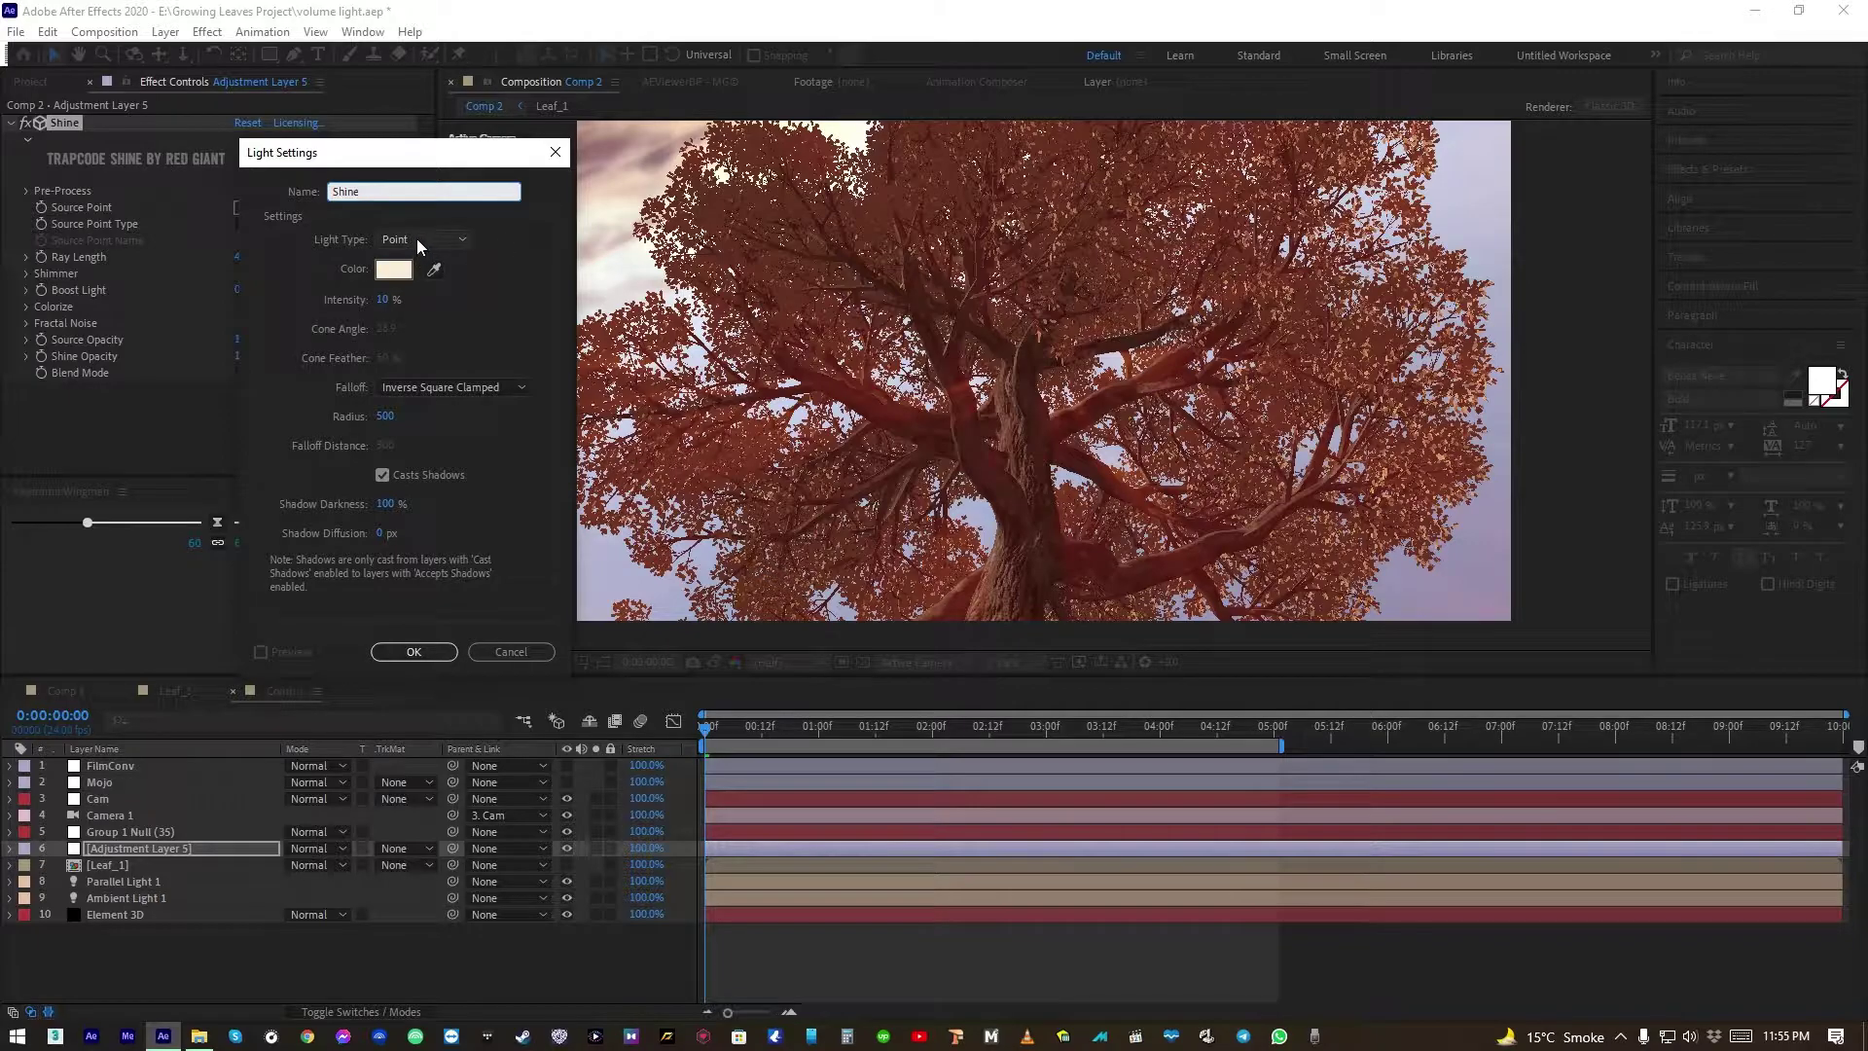
pyautogui.click(417, 238)
pyautogui.click(421, 301)
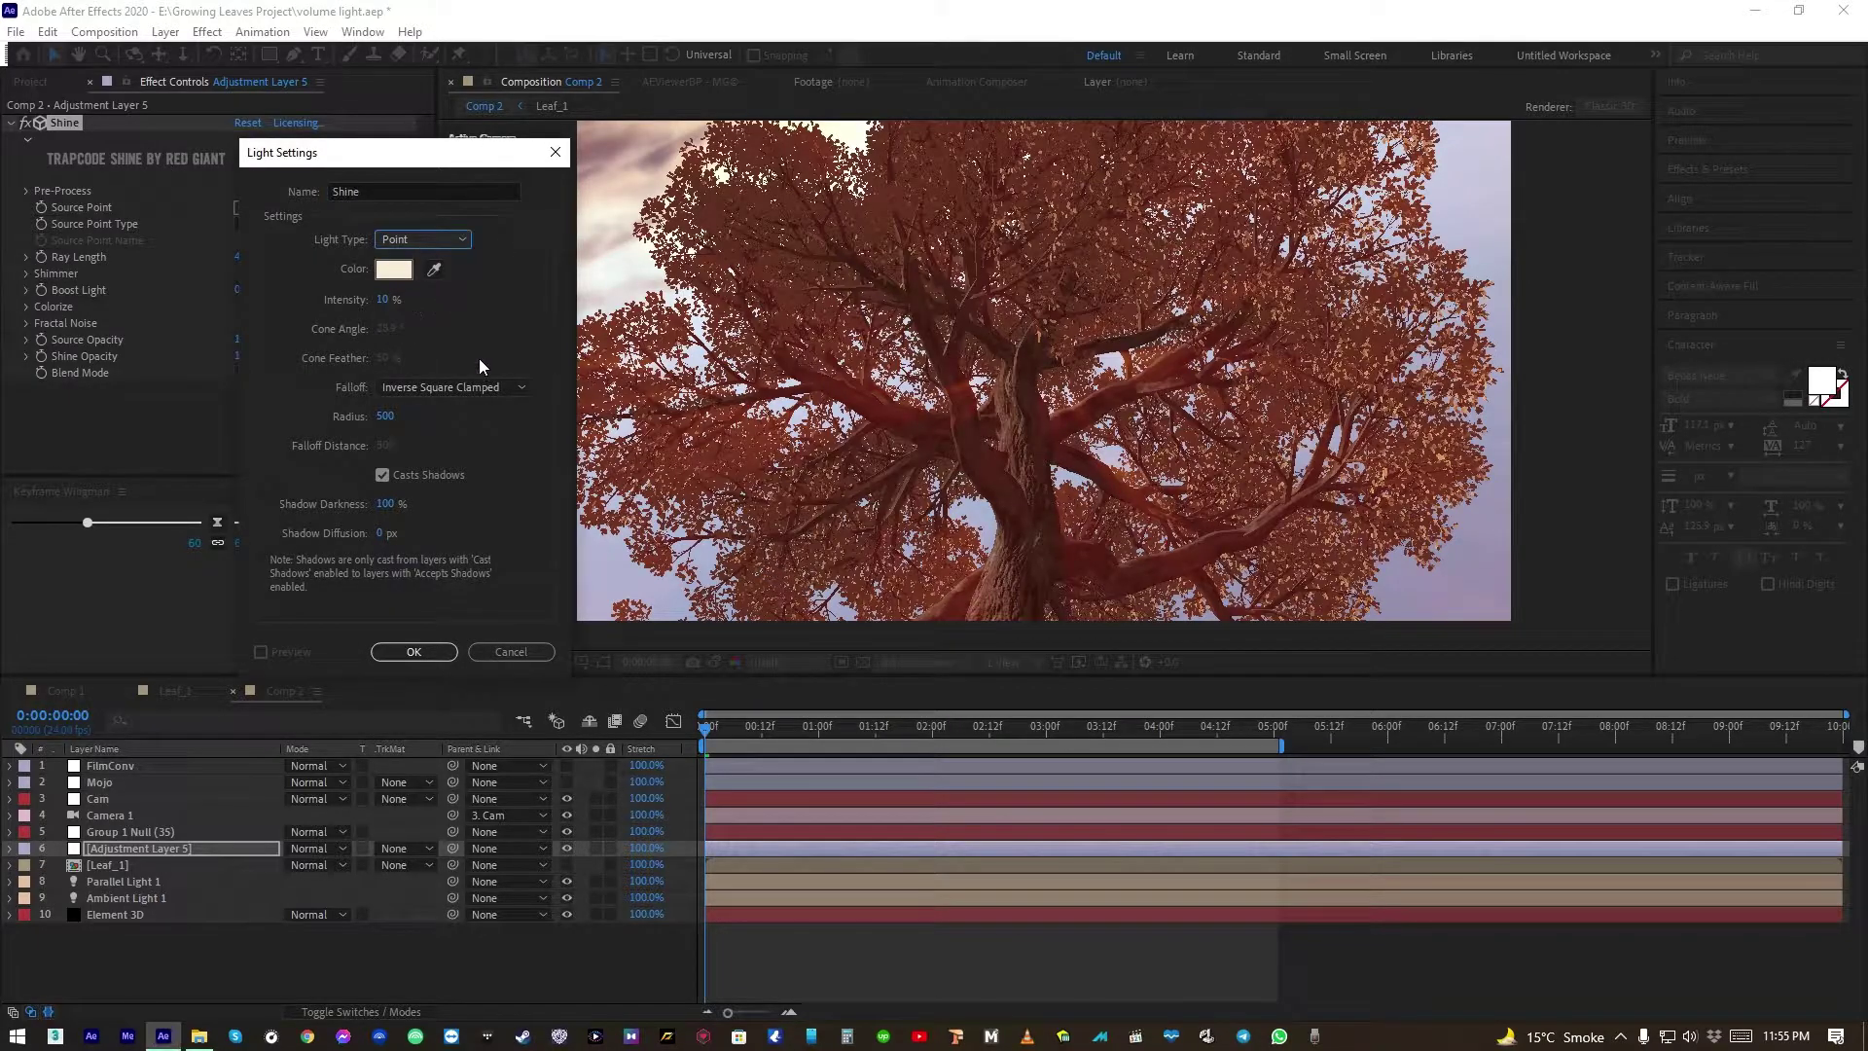
pyautogui.click(389, 300)
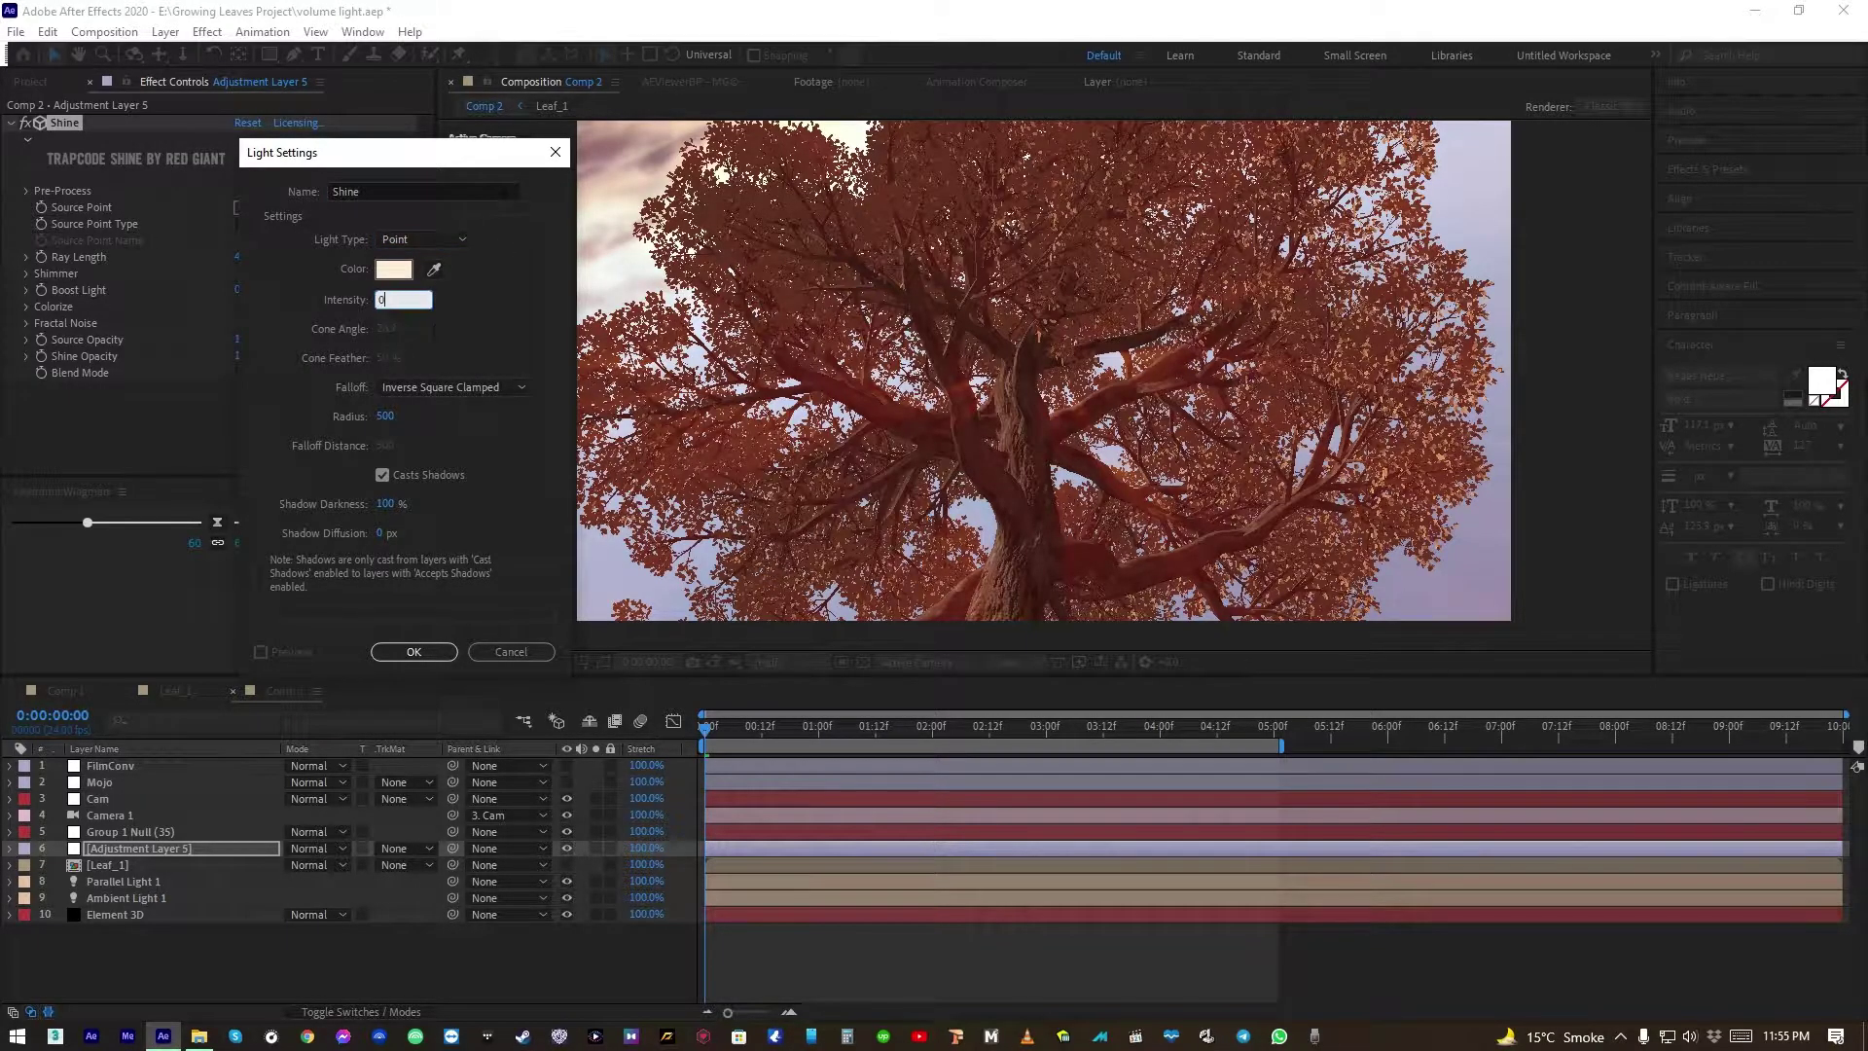
pyautogui.write('0')
pyautogui.press('Return')
pyautogui.click(105, 849)
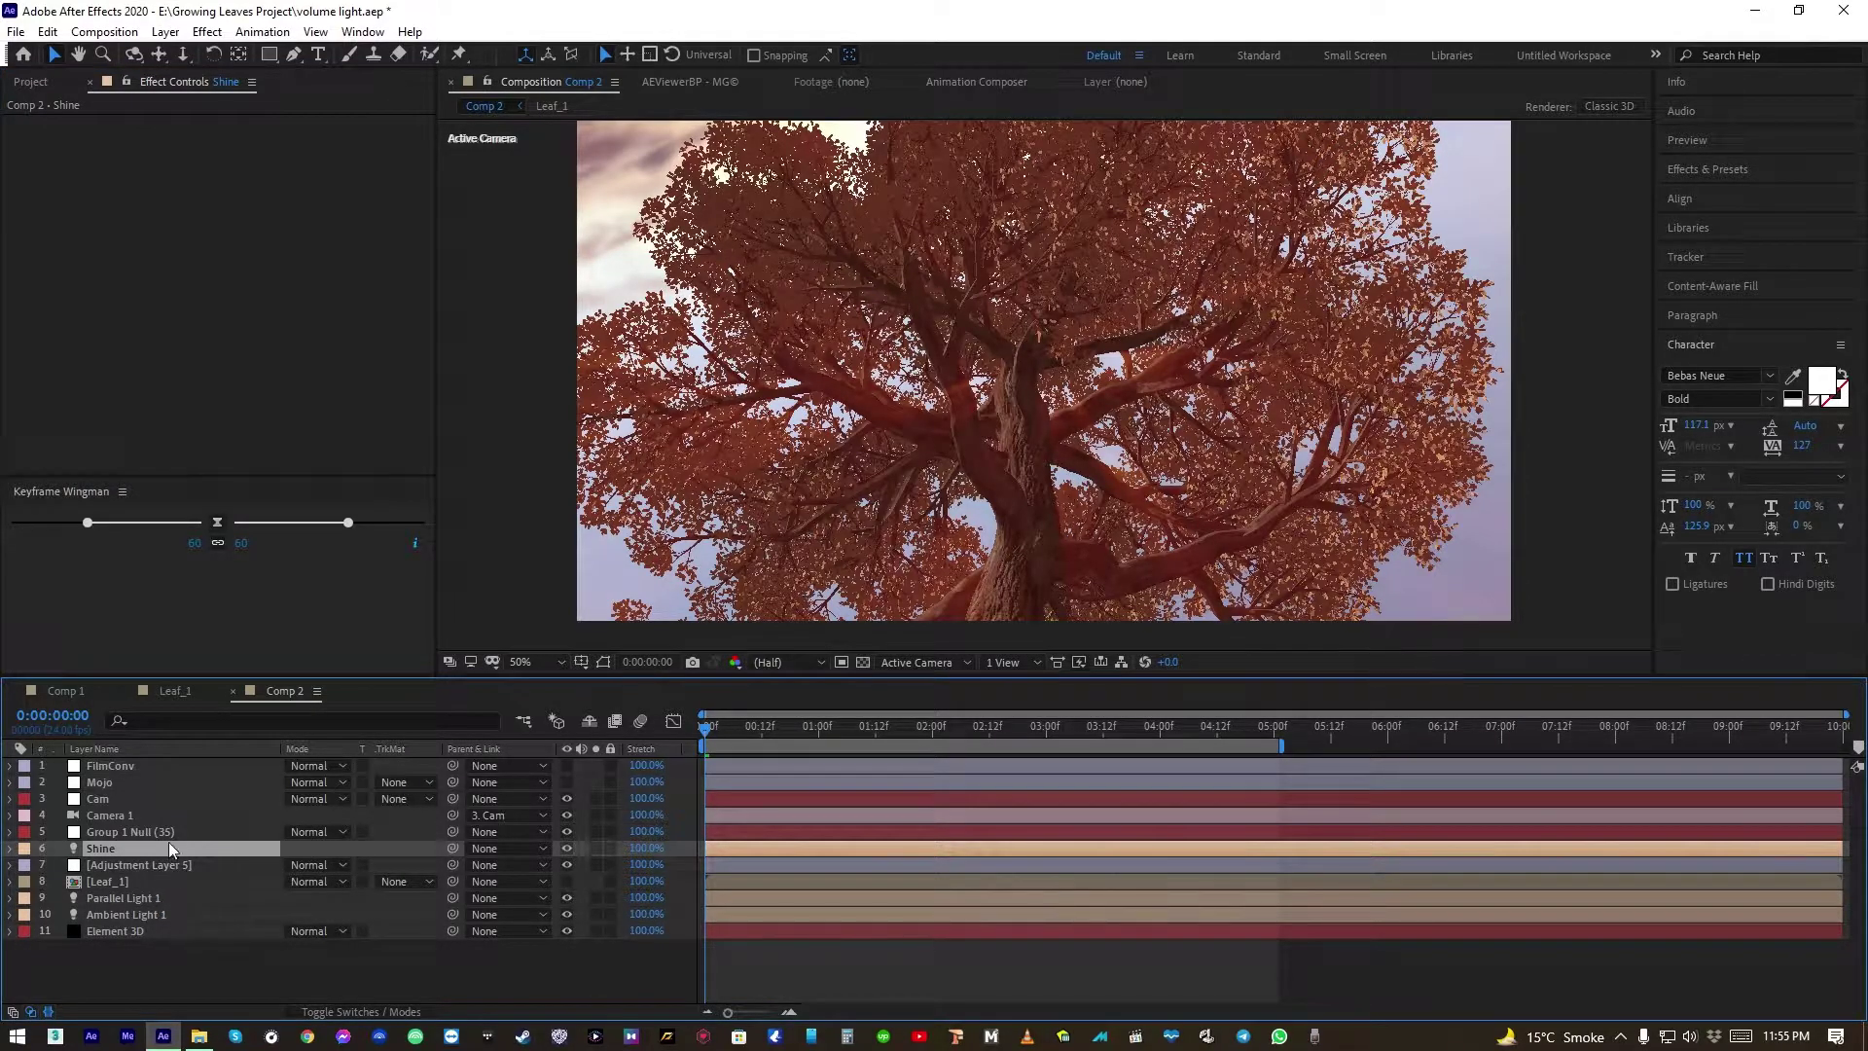
# Set the Shine effect's Source Point Type to 3D Light
pyautogui.click(144, 864)
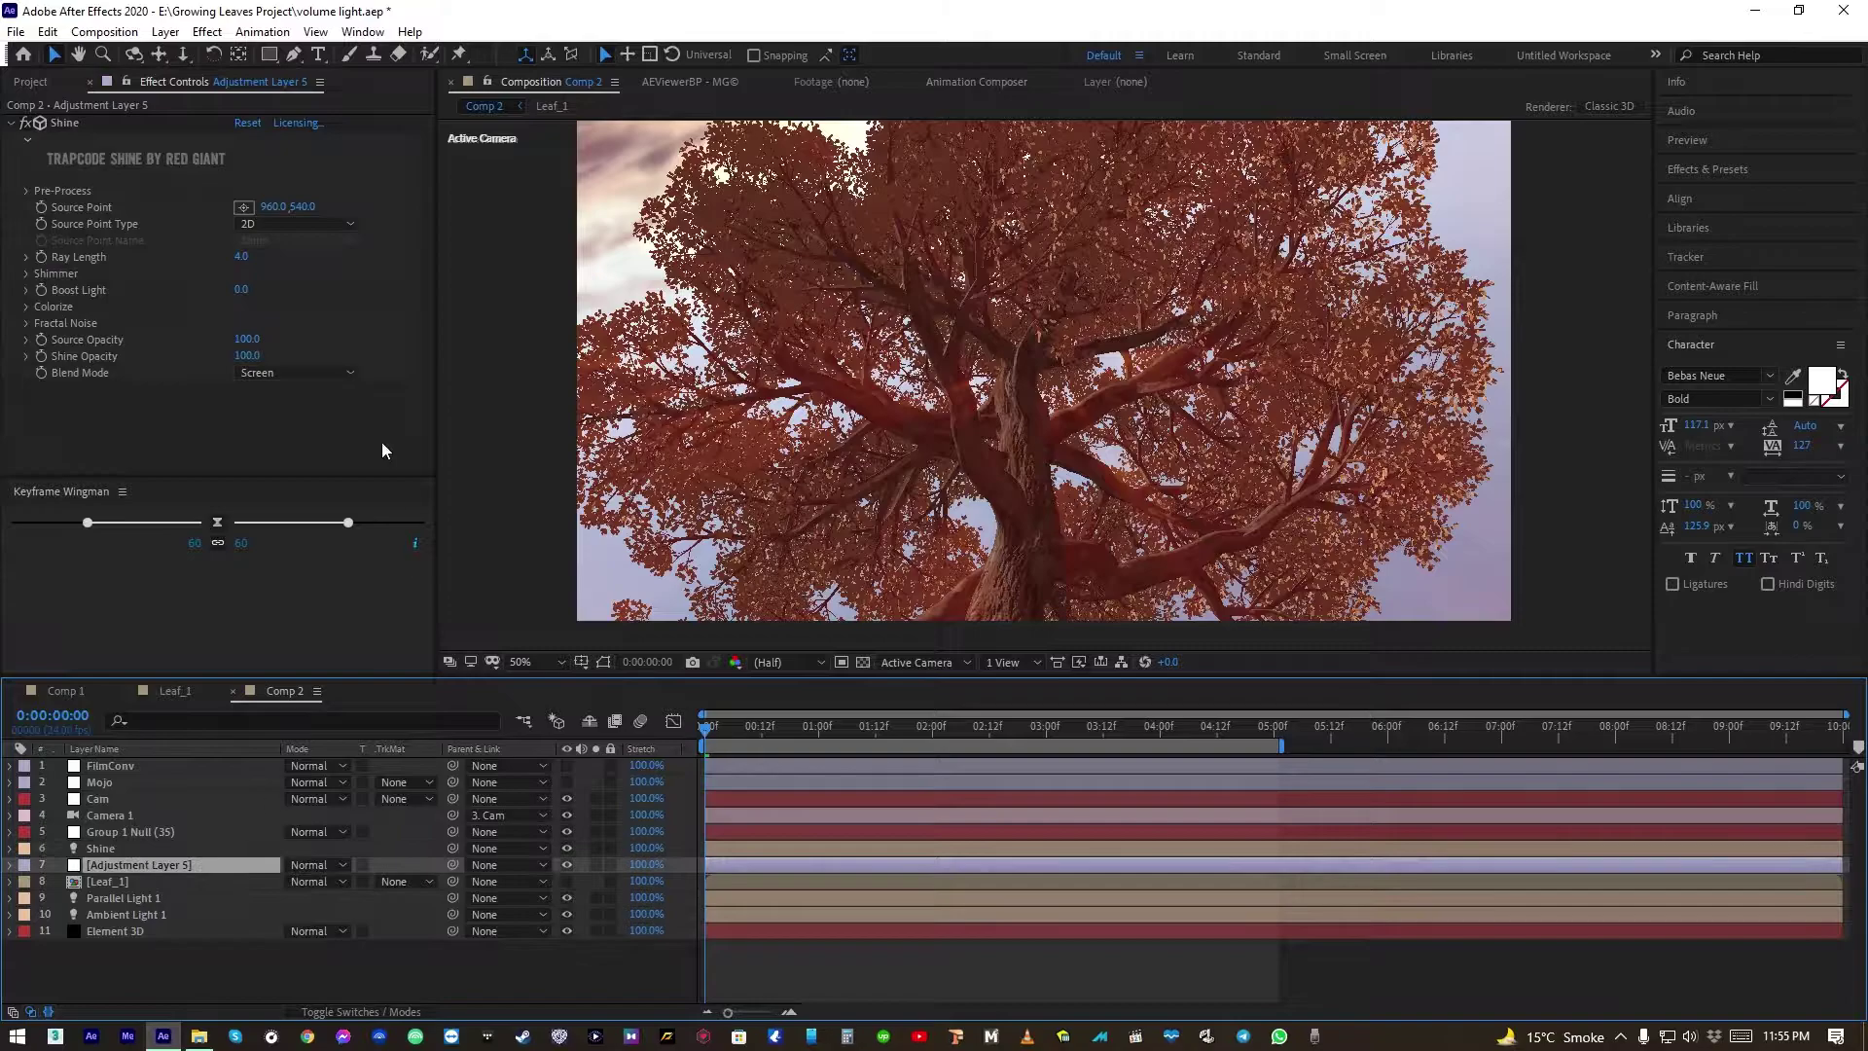
pyautogui.click(260, 225)
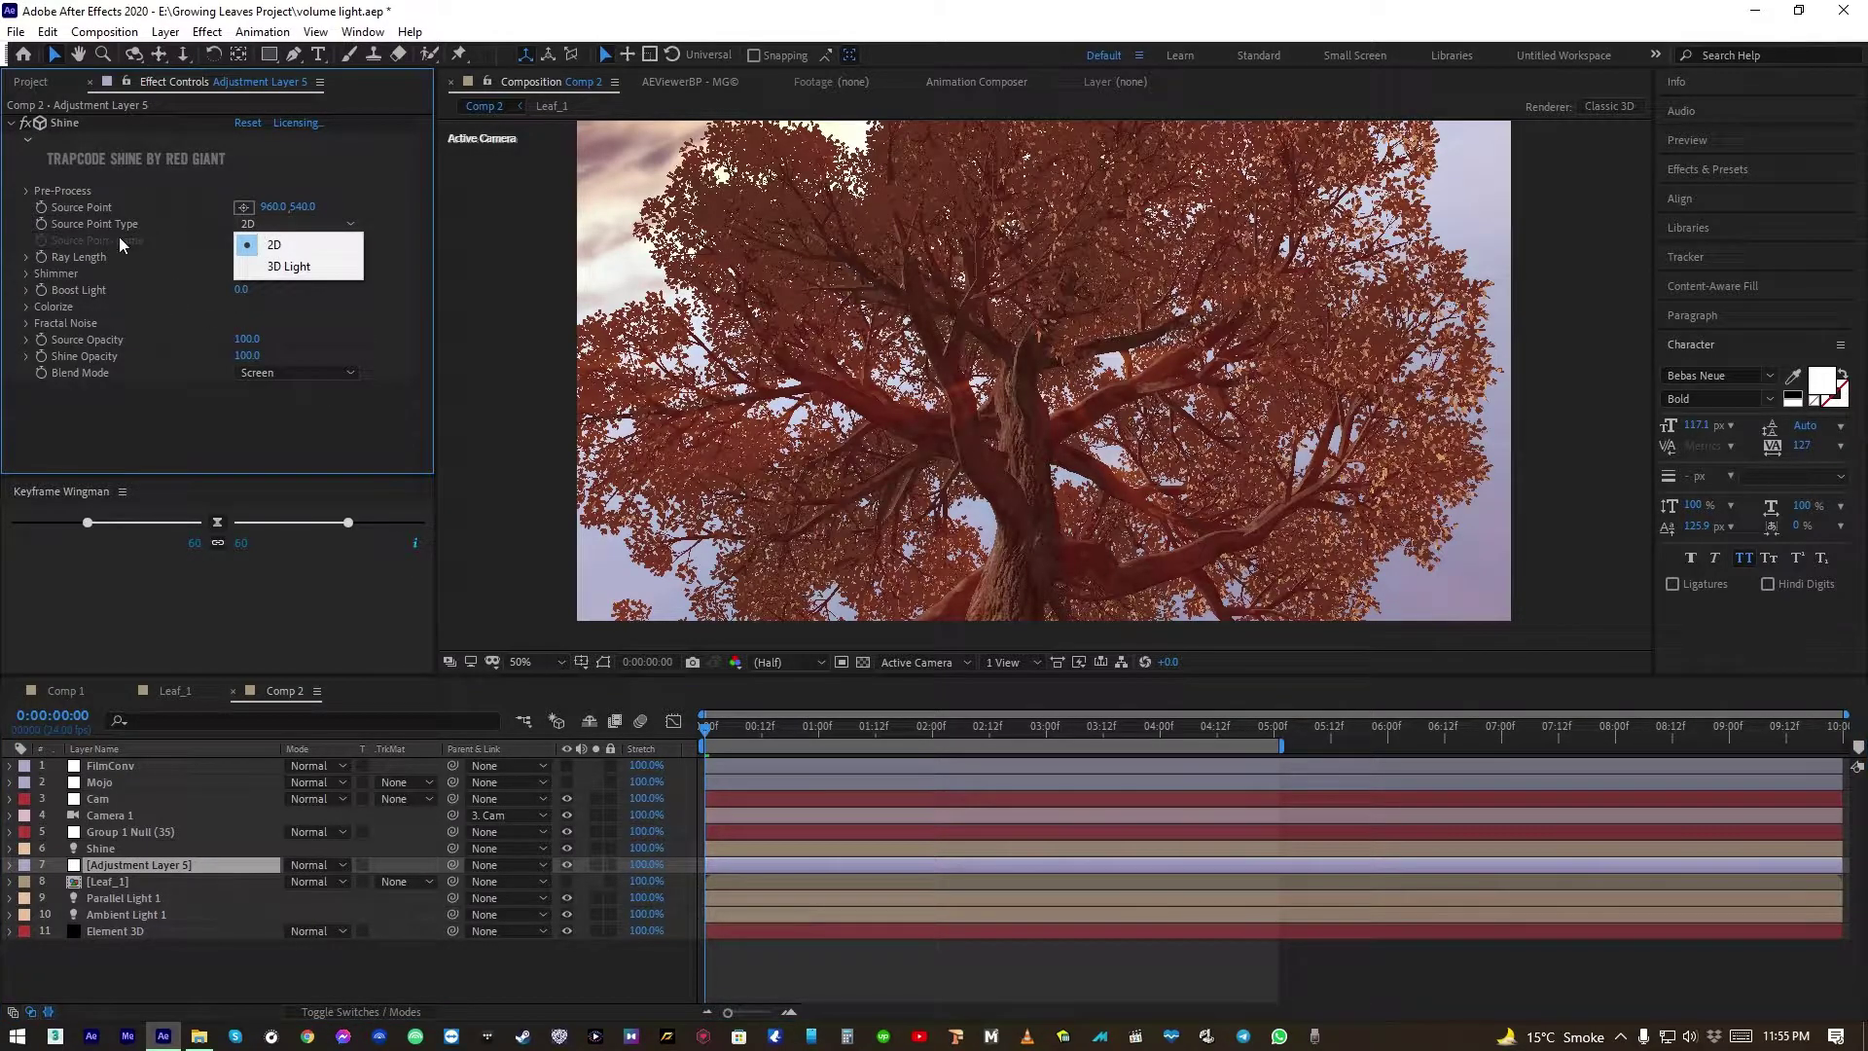
pyautogui.click(84, 226)
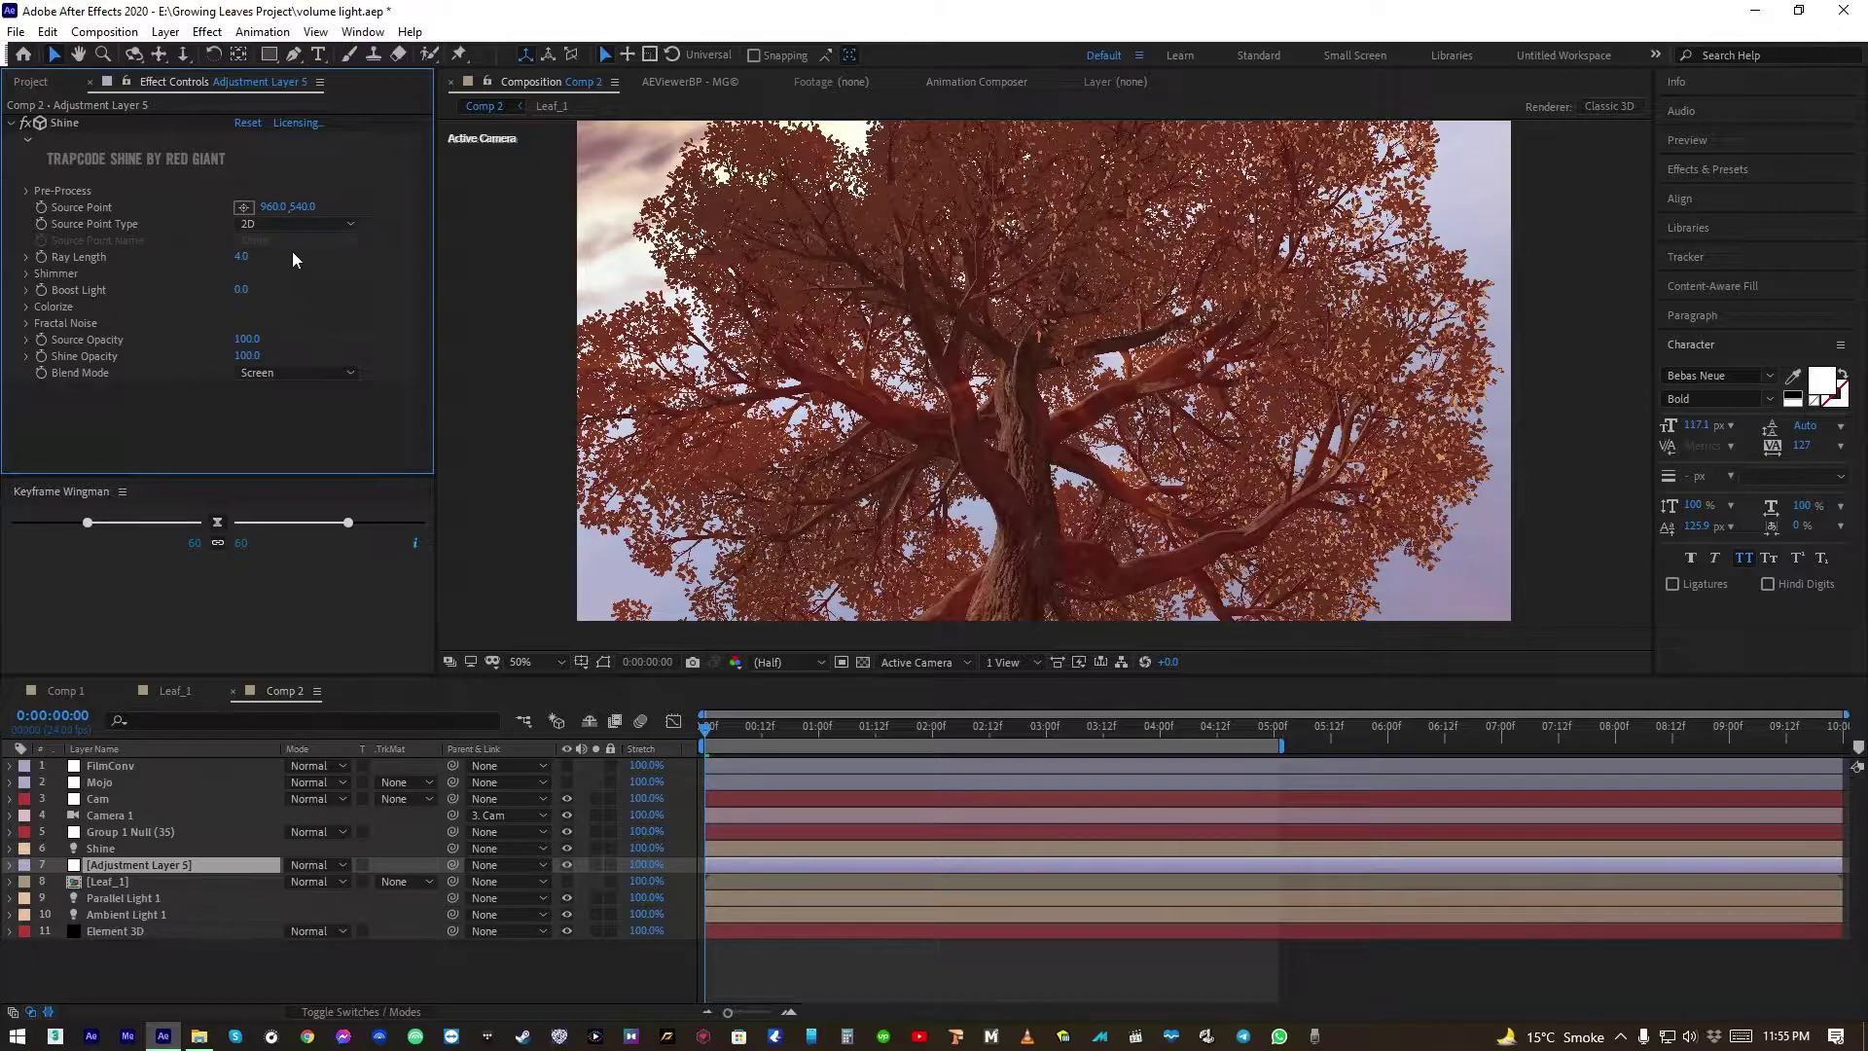
pyautogui.click(257, 225)
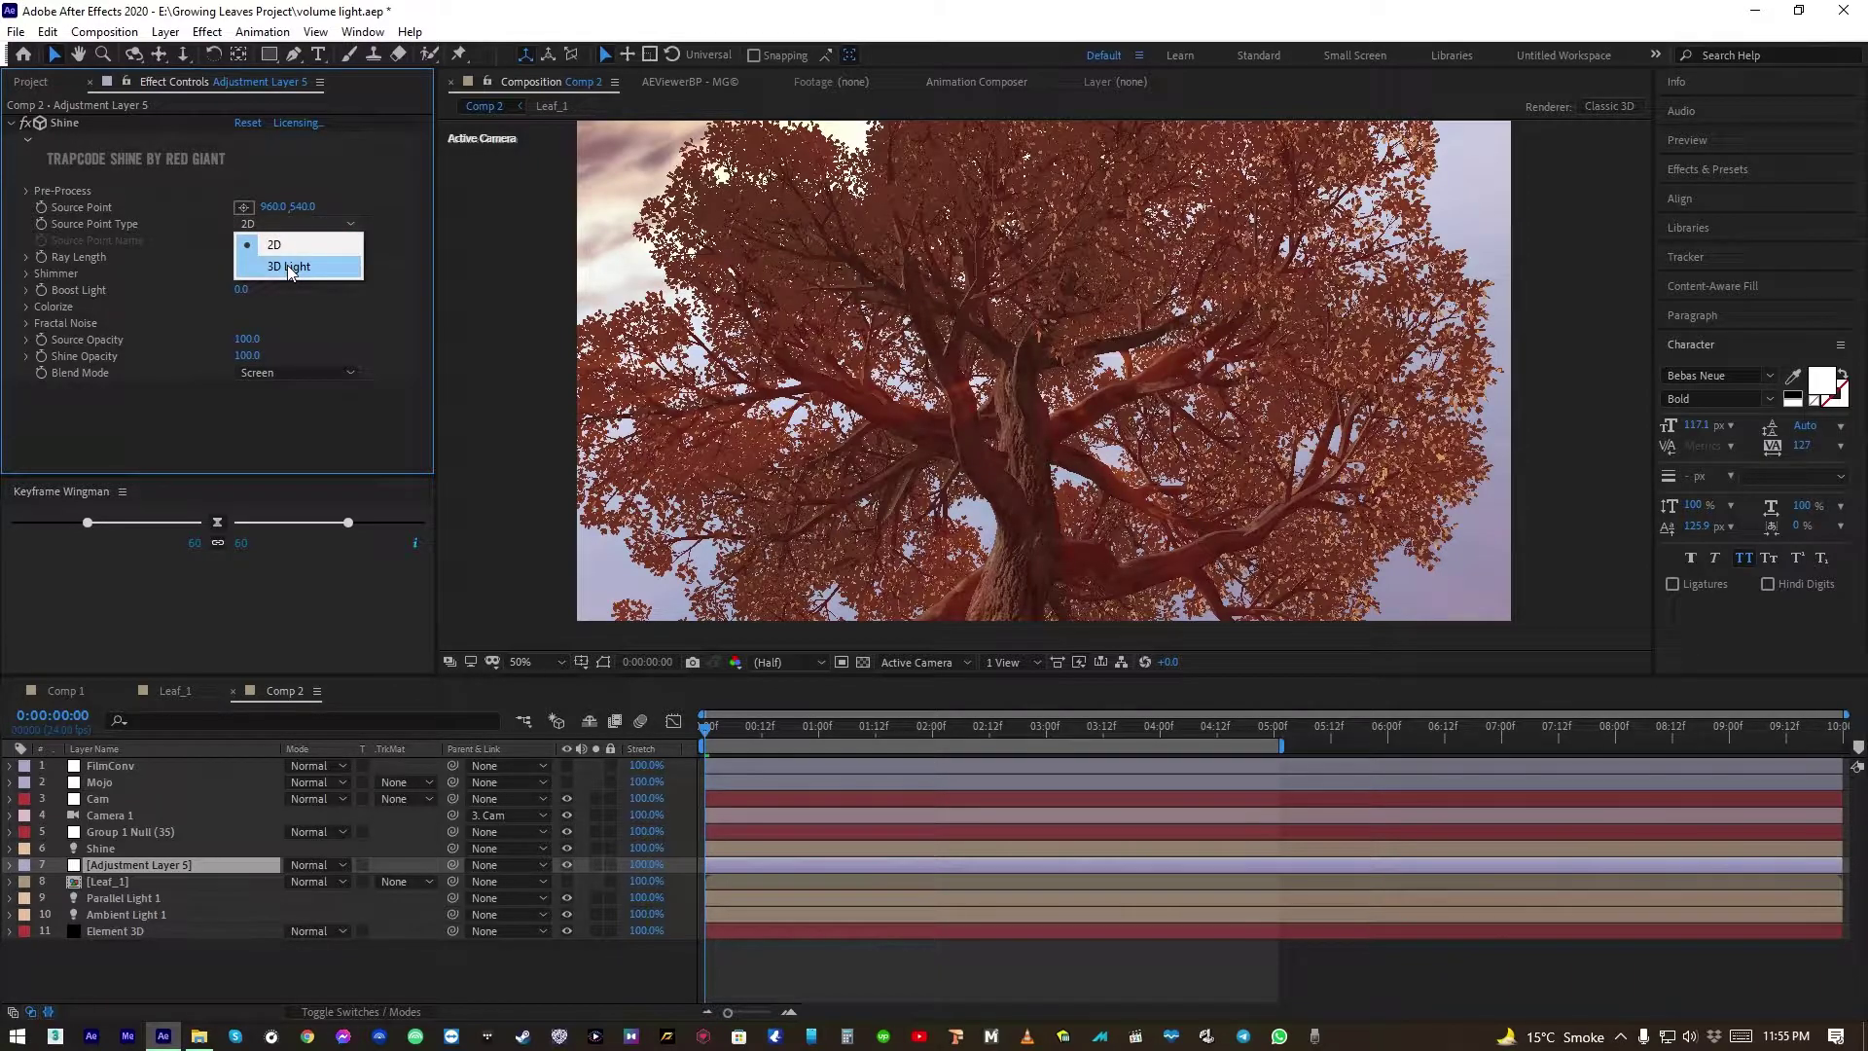
pyautogui.click(288, 264)
# Move the Shine light near the canopy's top-left edge, to position -219.3, -540.8, -342.9
pyautogui.click(725, 183)
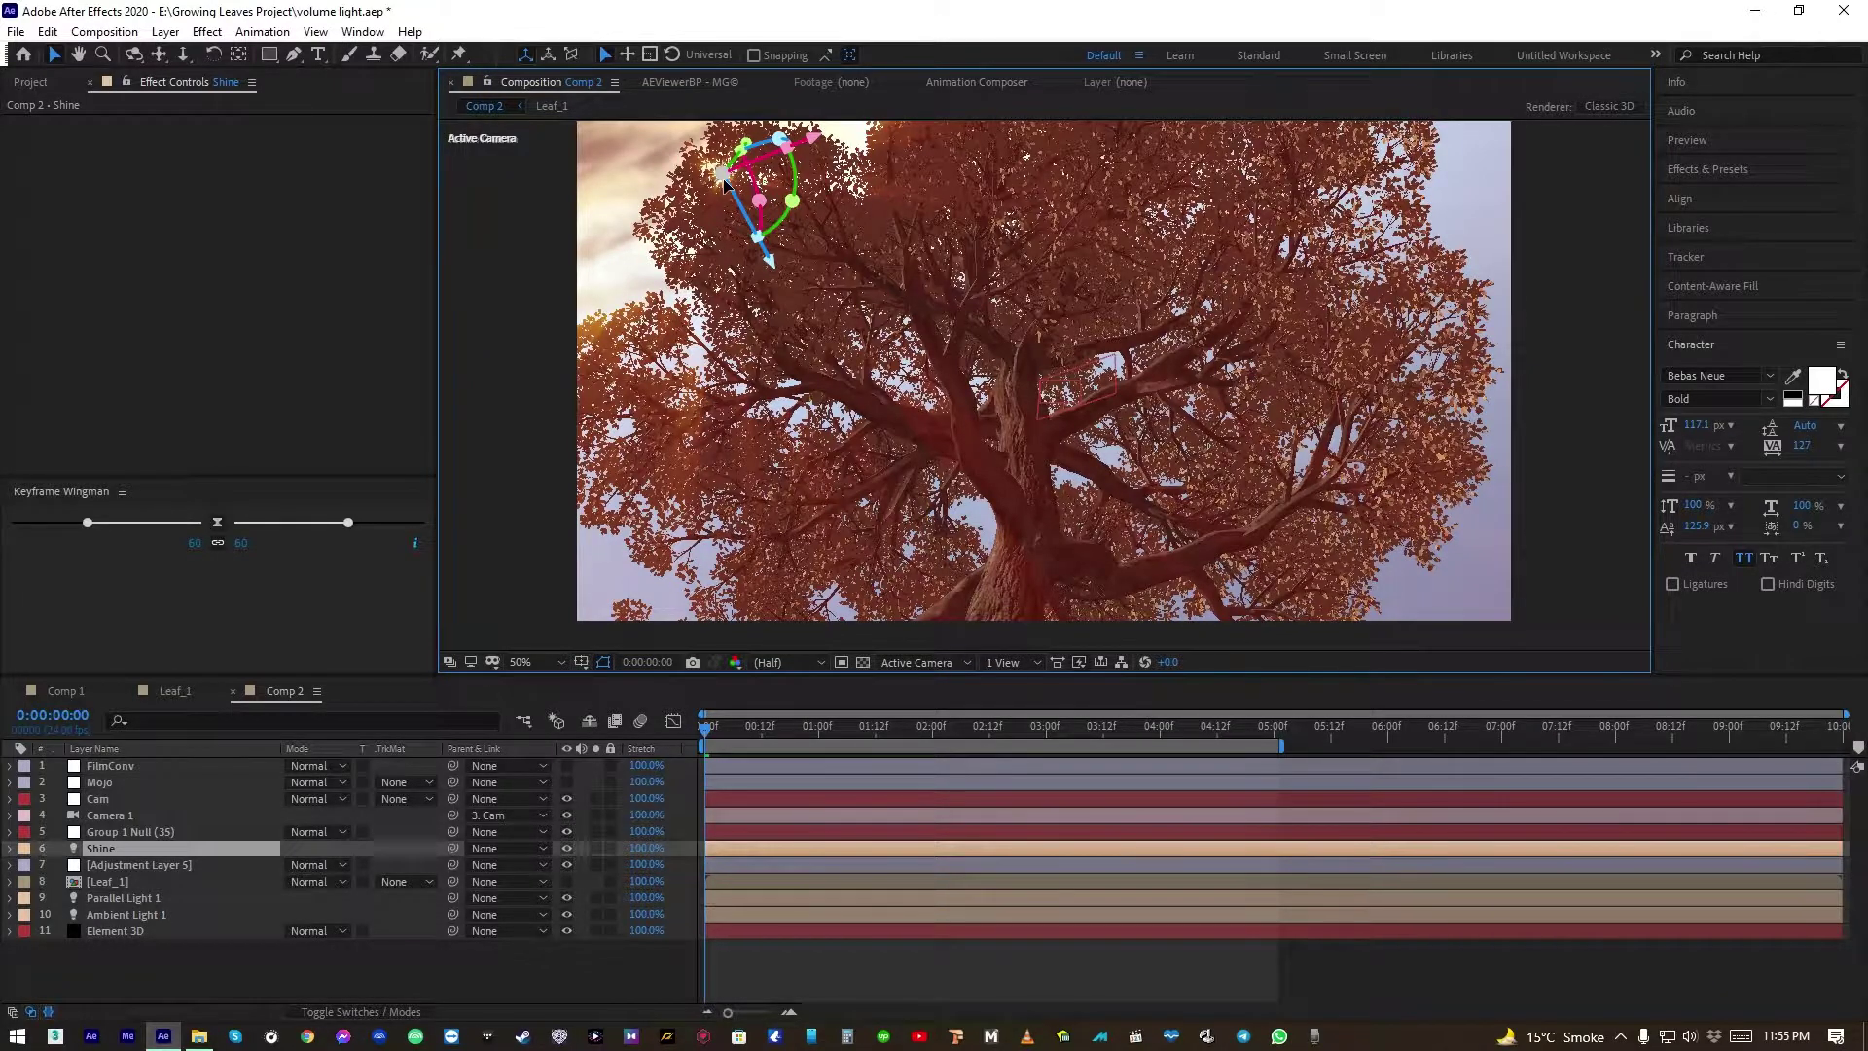
pyautogui.moveTo(725, 181); pyautogui.dragTo(825, 136)
pyautogui.click(99, 853)
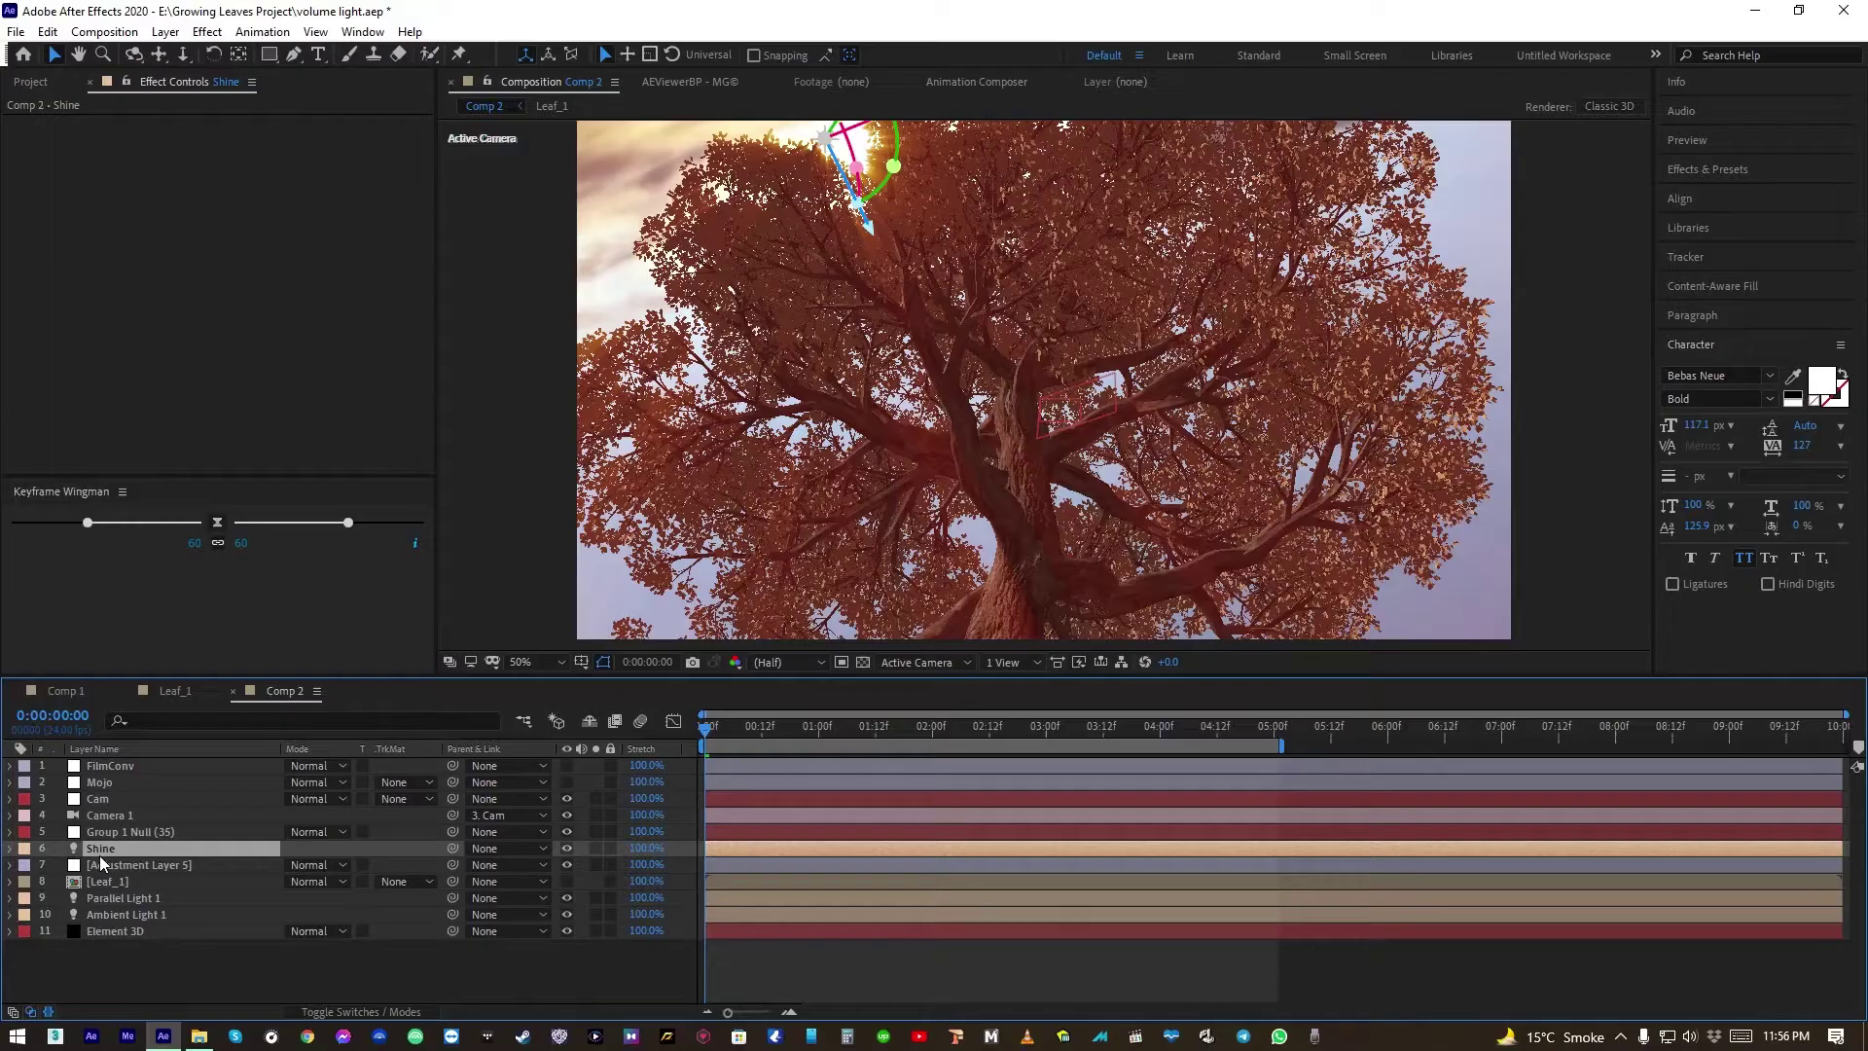
pyautogui.press('p')
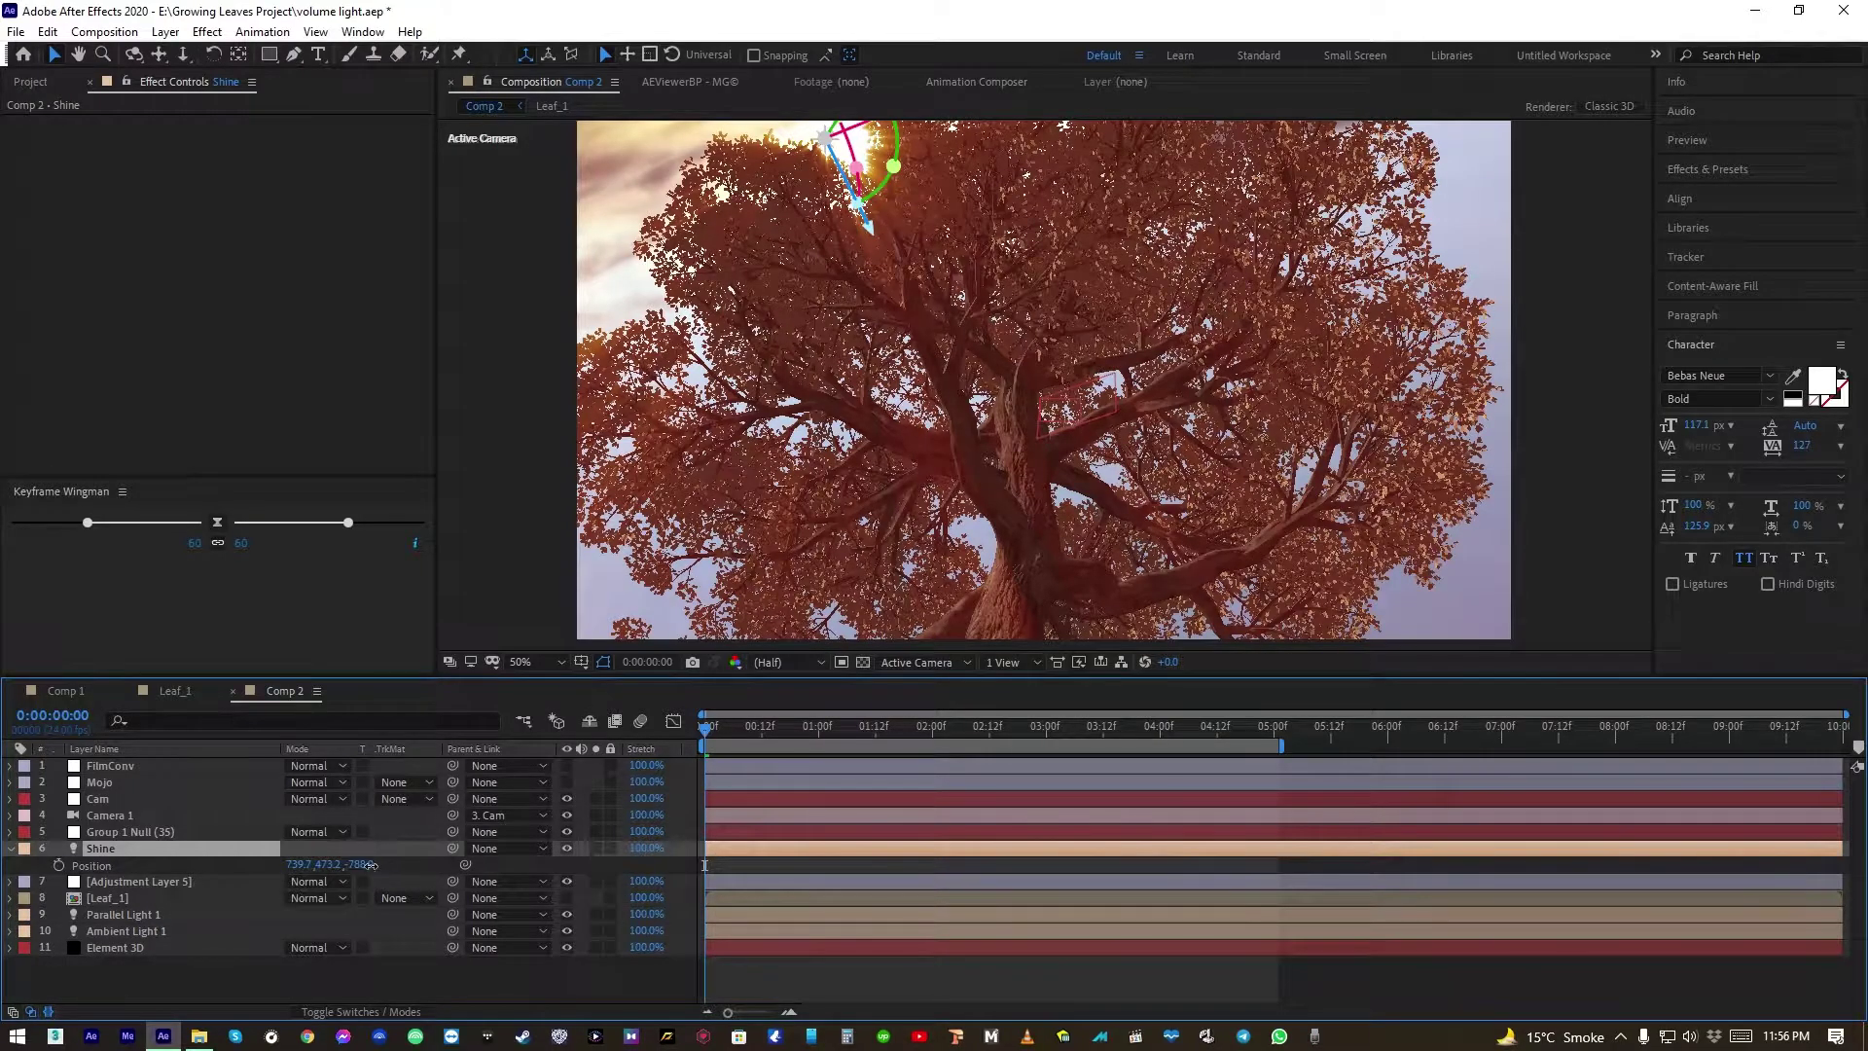
pyautogui.moveTo(371, 864); pyautogui.dragTo(546, 855)
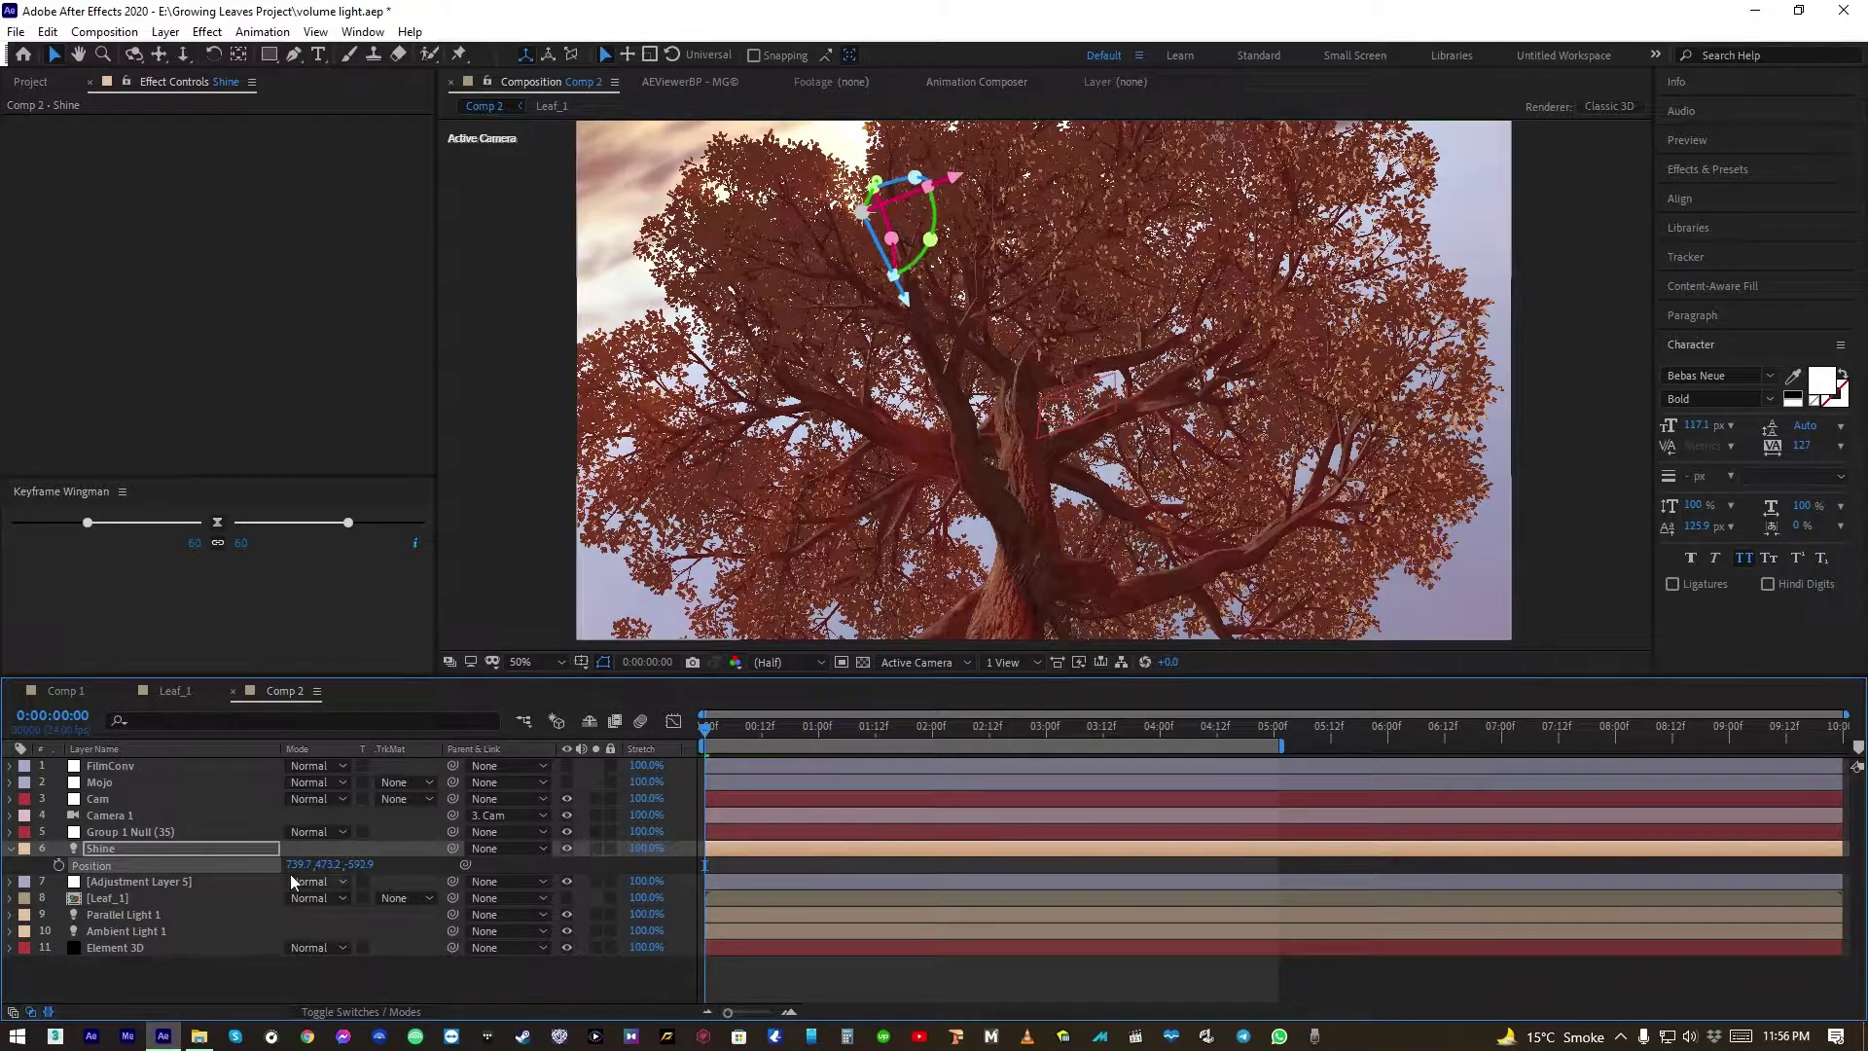
pyautogui.moveTo(308, 869); pyautogui.dragTo(207, 902)
pyautogui.click(713, 730)
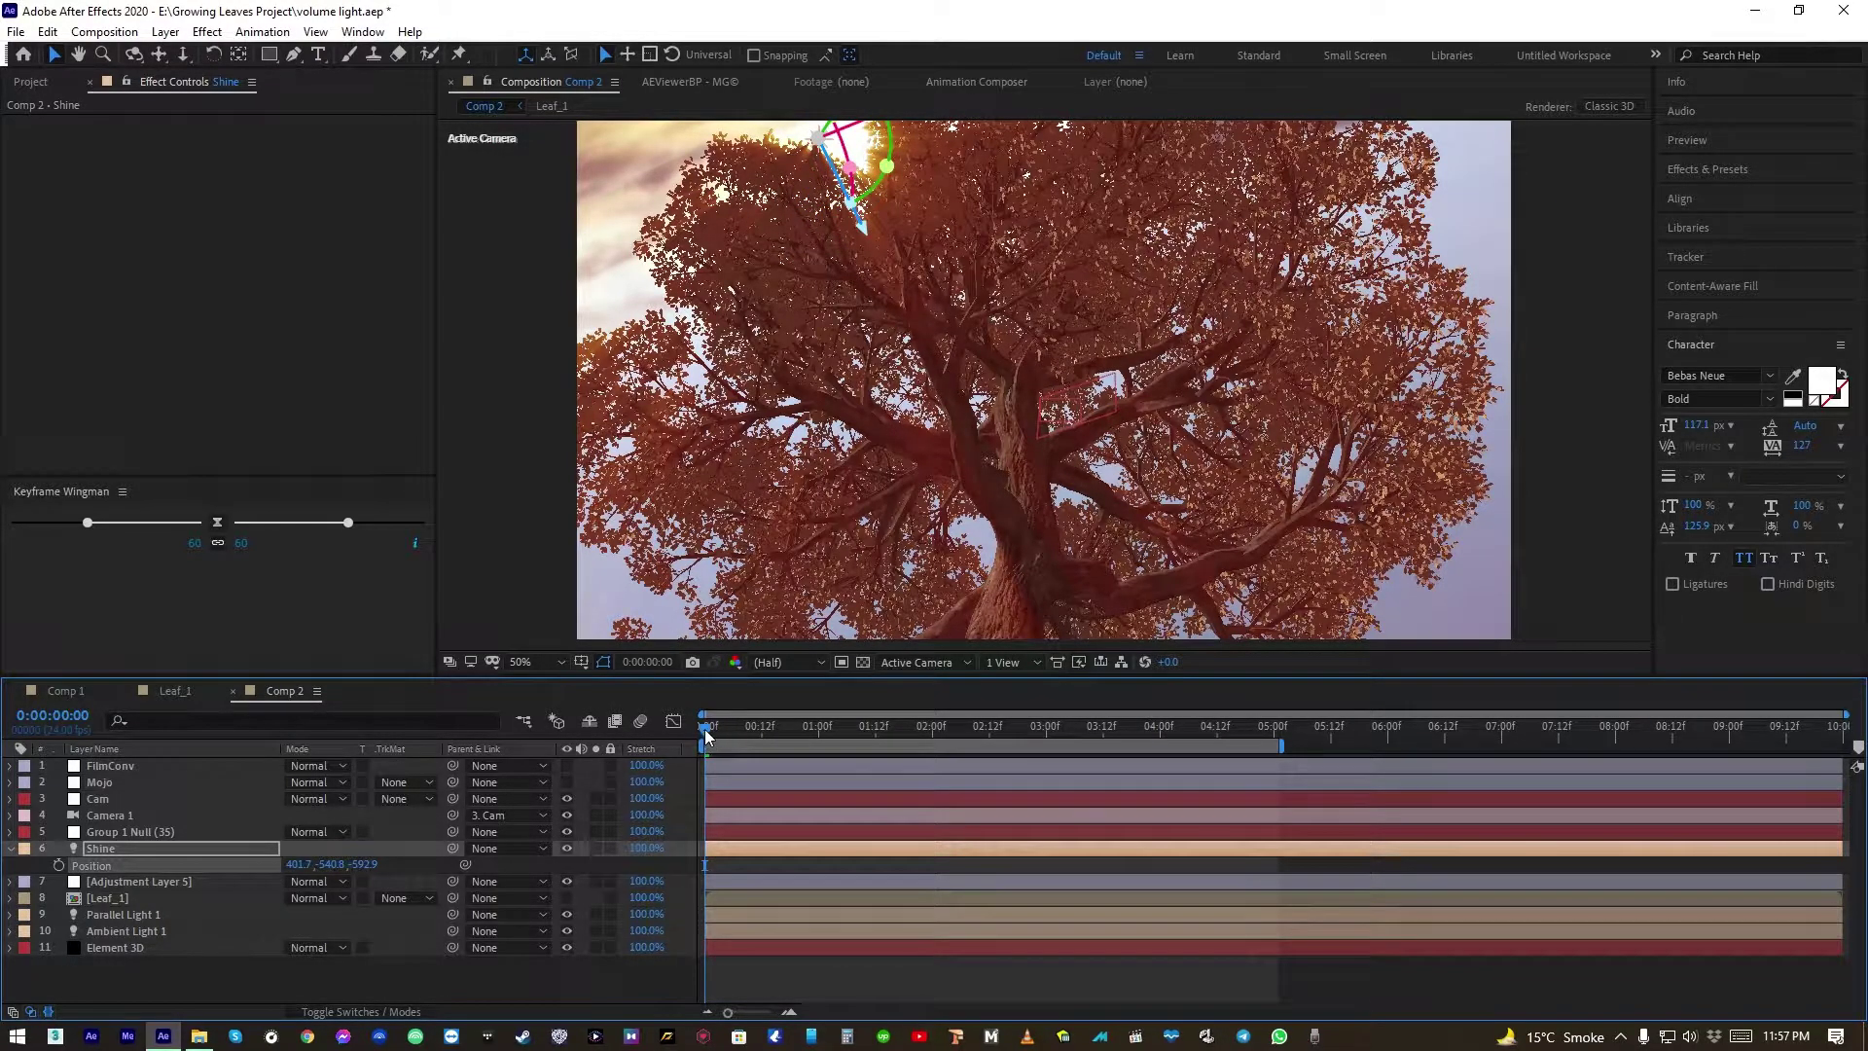
pyautogui.moveTo(716, 735); pyautogui.dragTo(1267, 797)
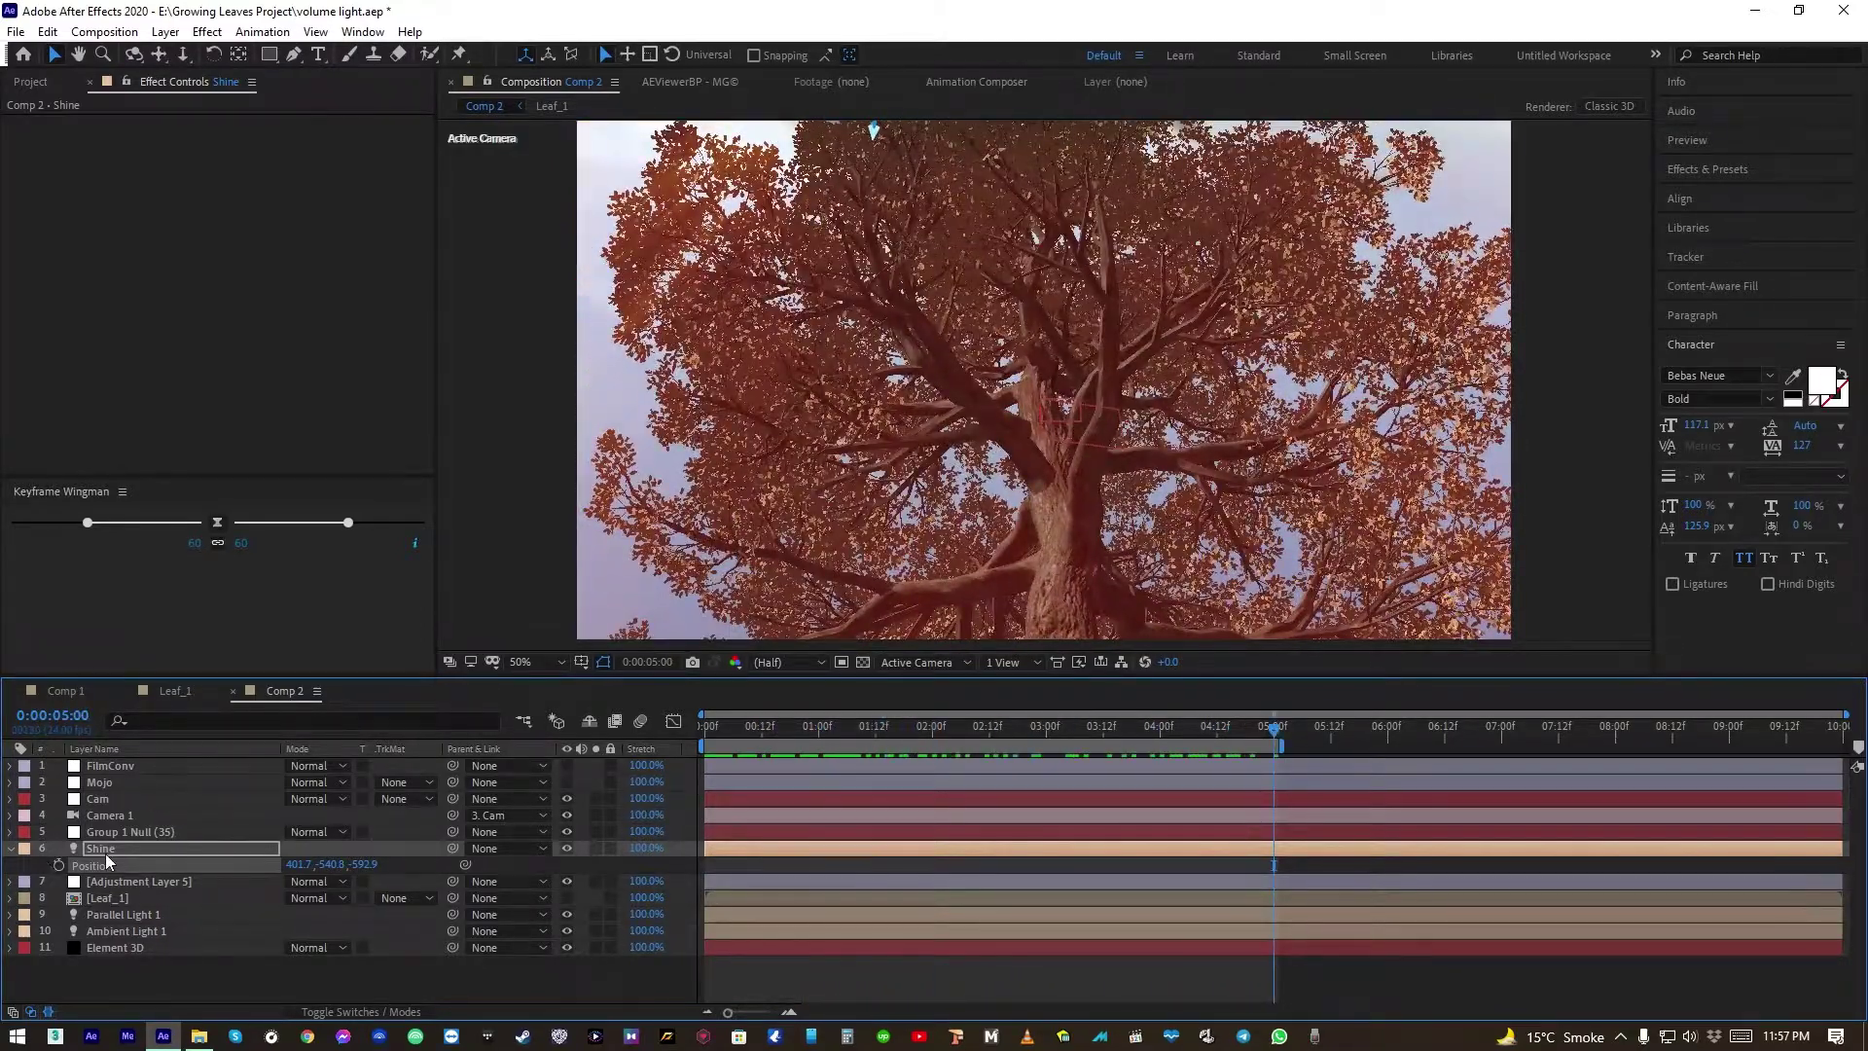
pyautogui.moveTo(366, 864); pyautogui.dragTo(108, 849)
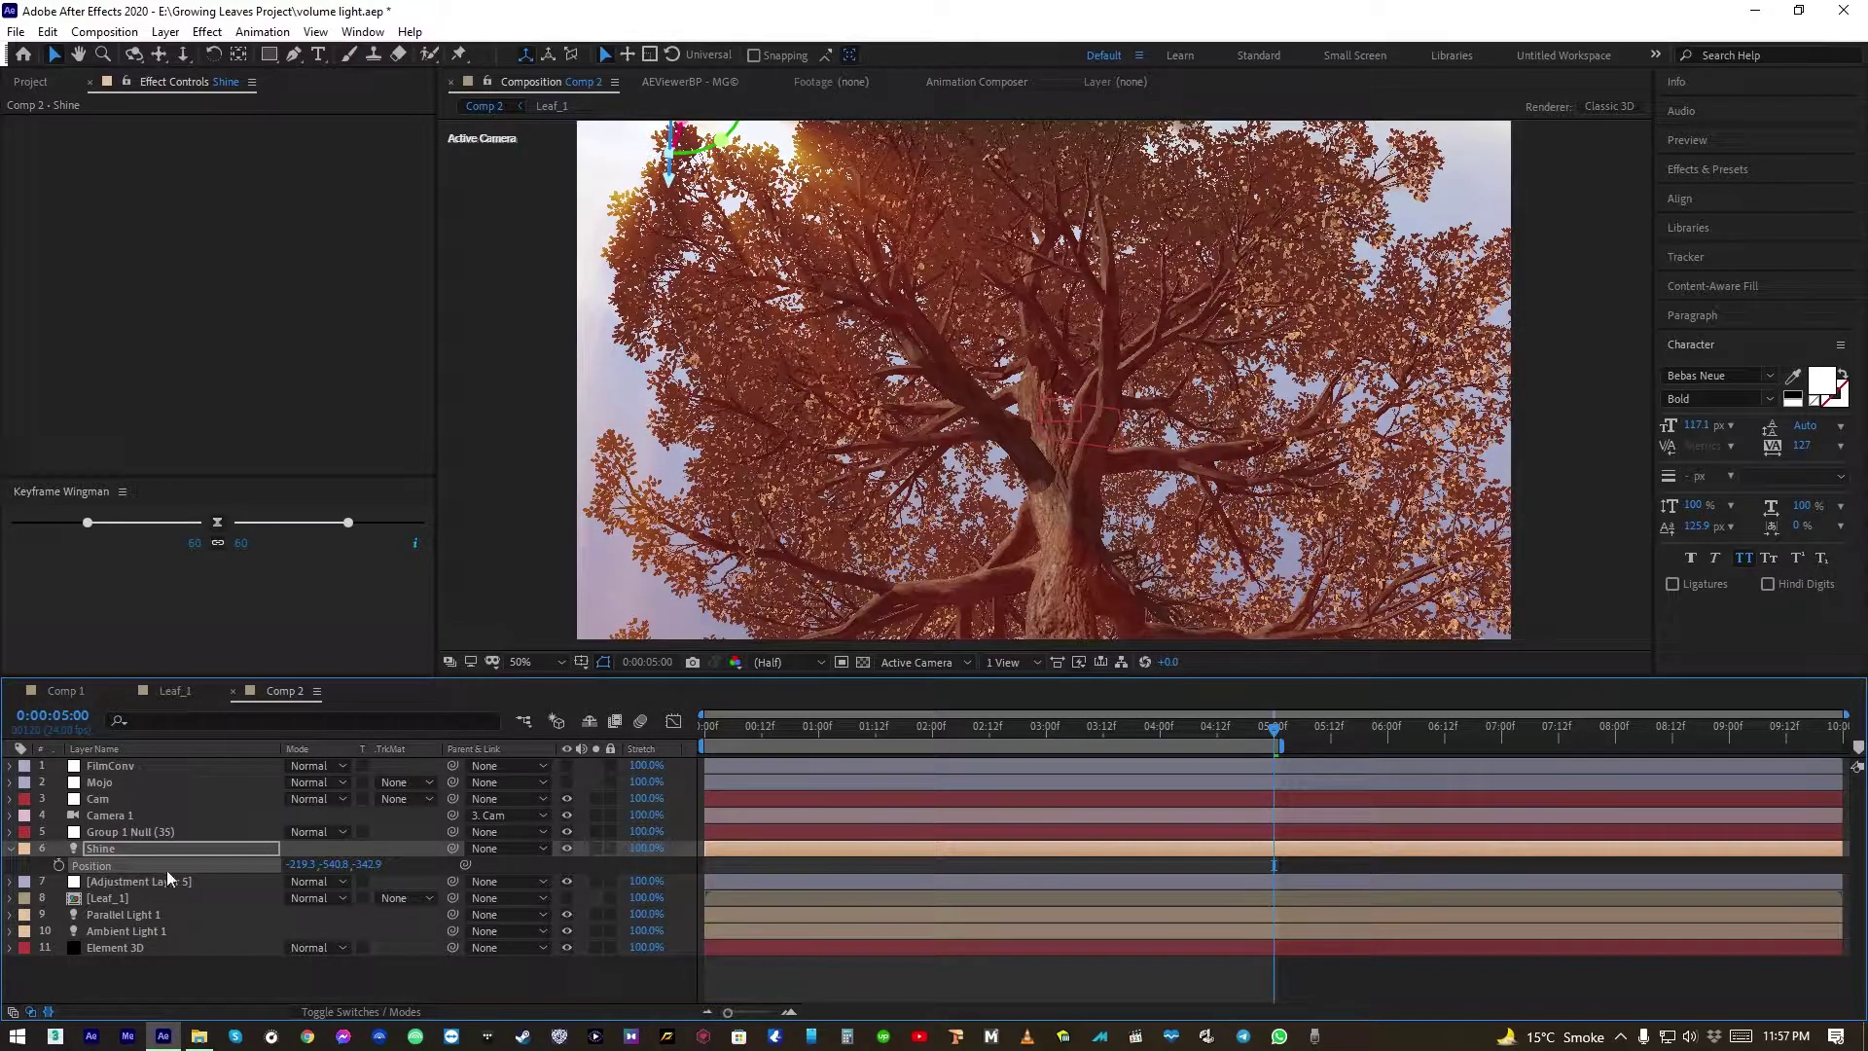
pyautogui.click(123, 948)
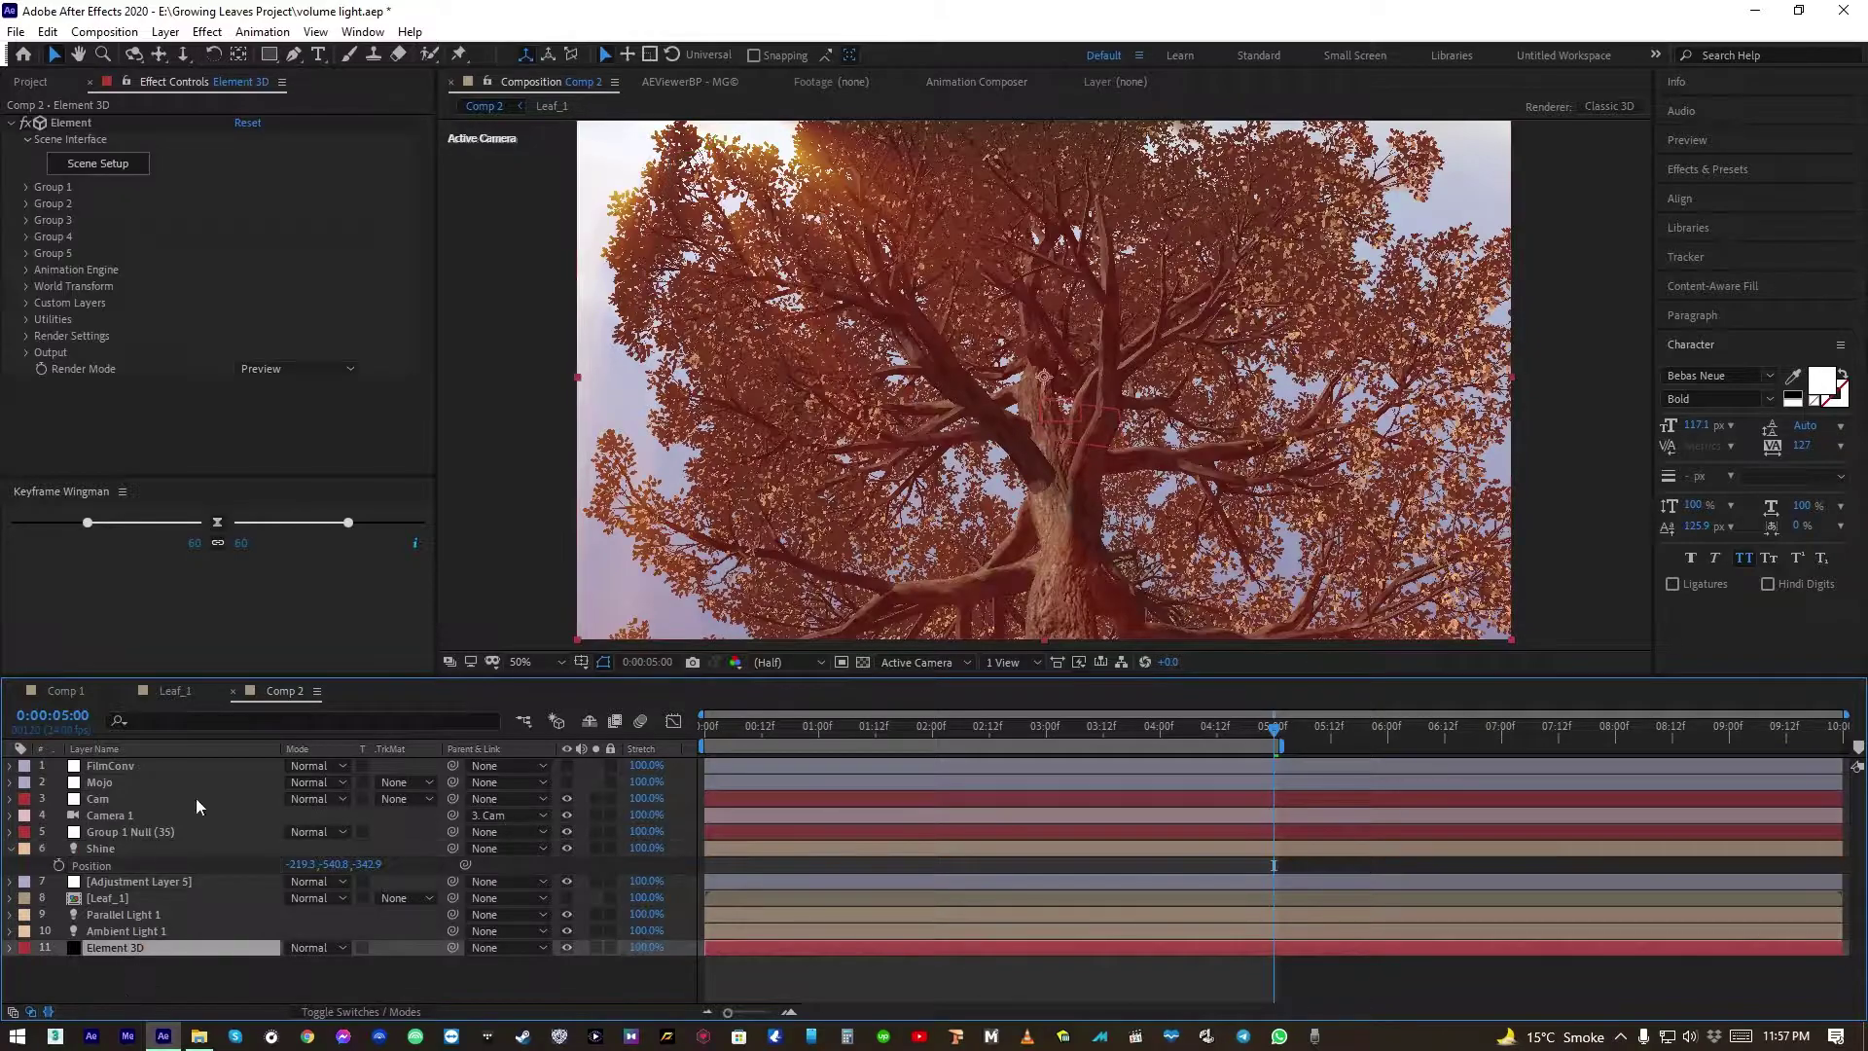
# Set Shine's Colorize to One Color with a pale cream colour
pyautogui.click(122, 881)
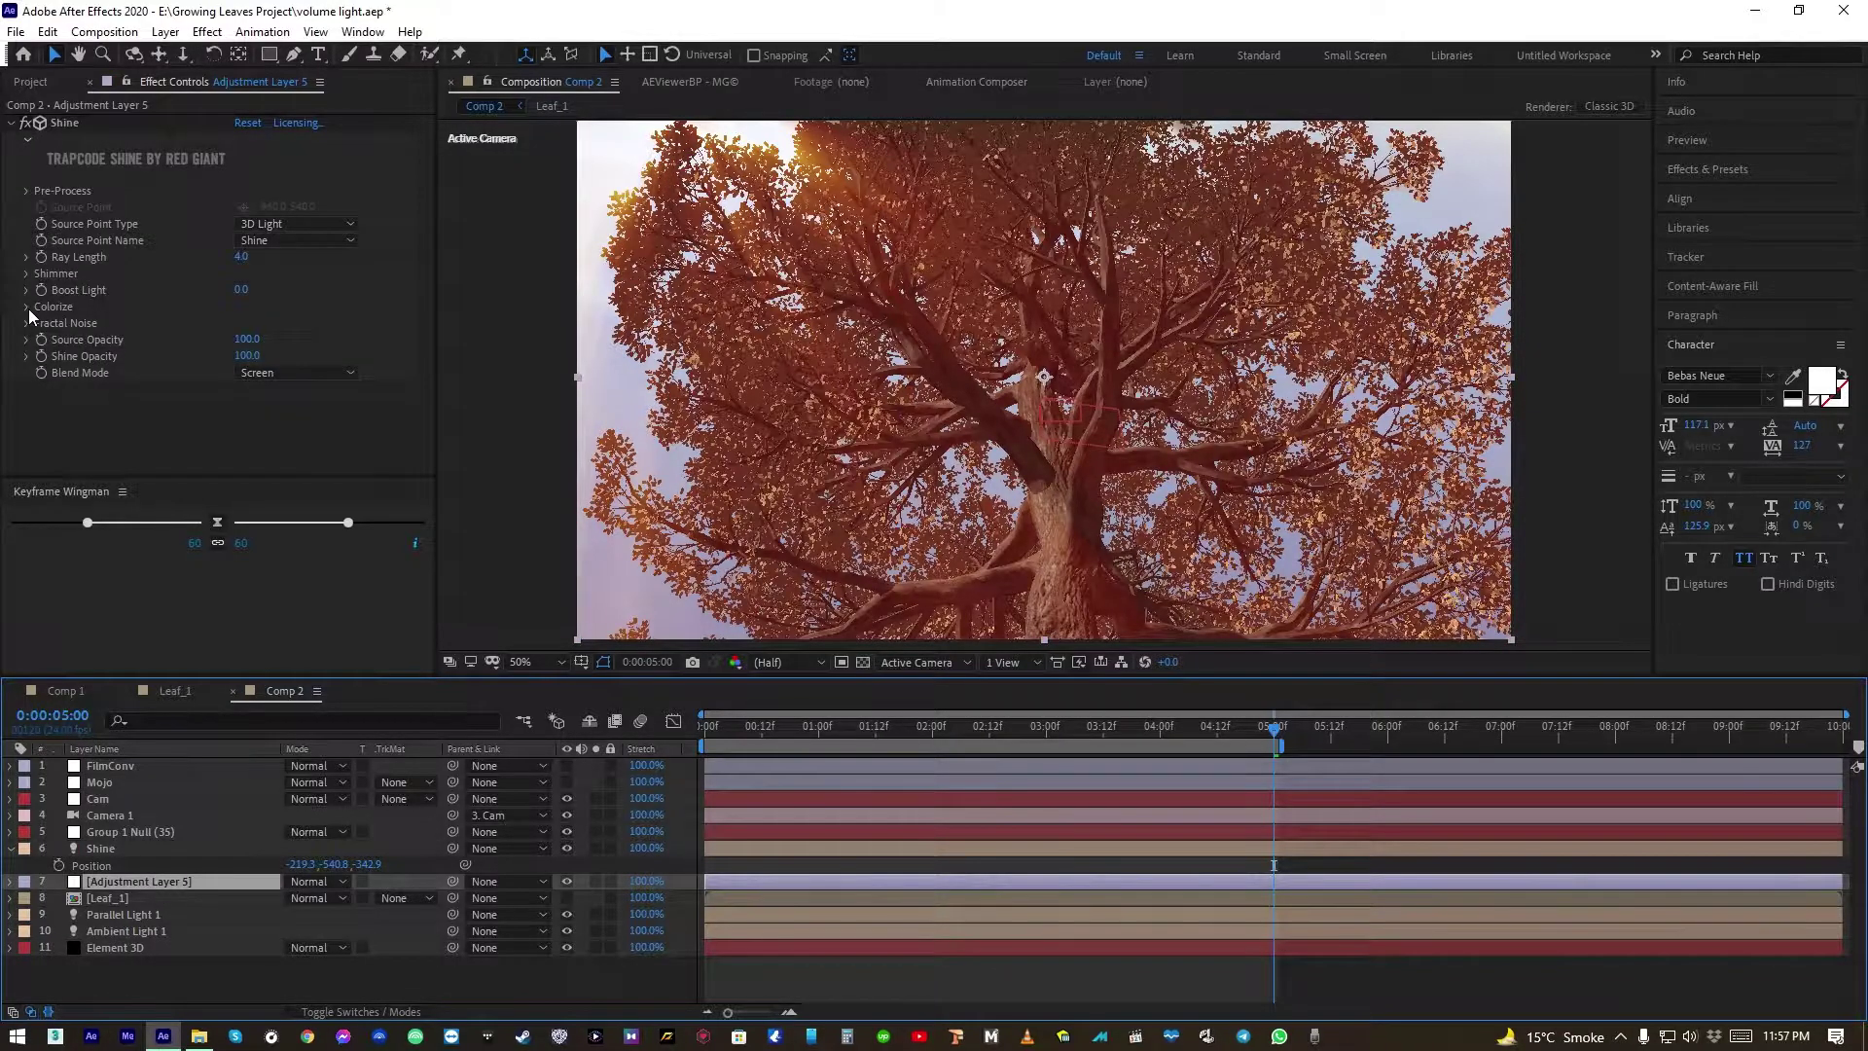
pyautogui.click(26, 306)
pyautogui.click(333, 323)
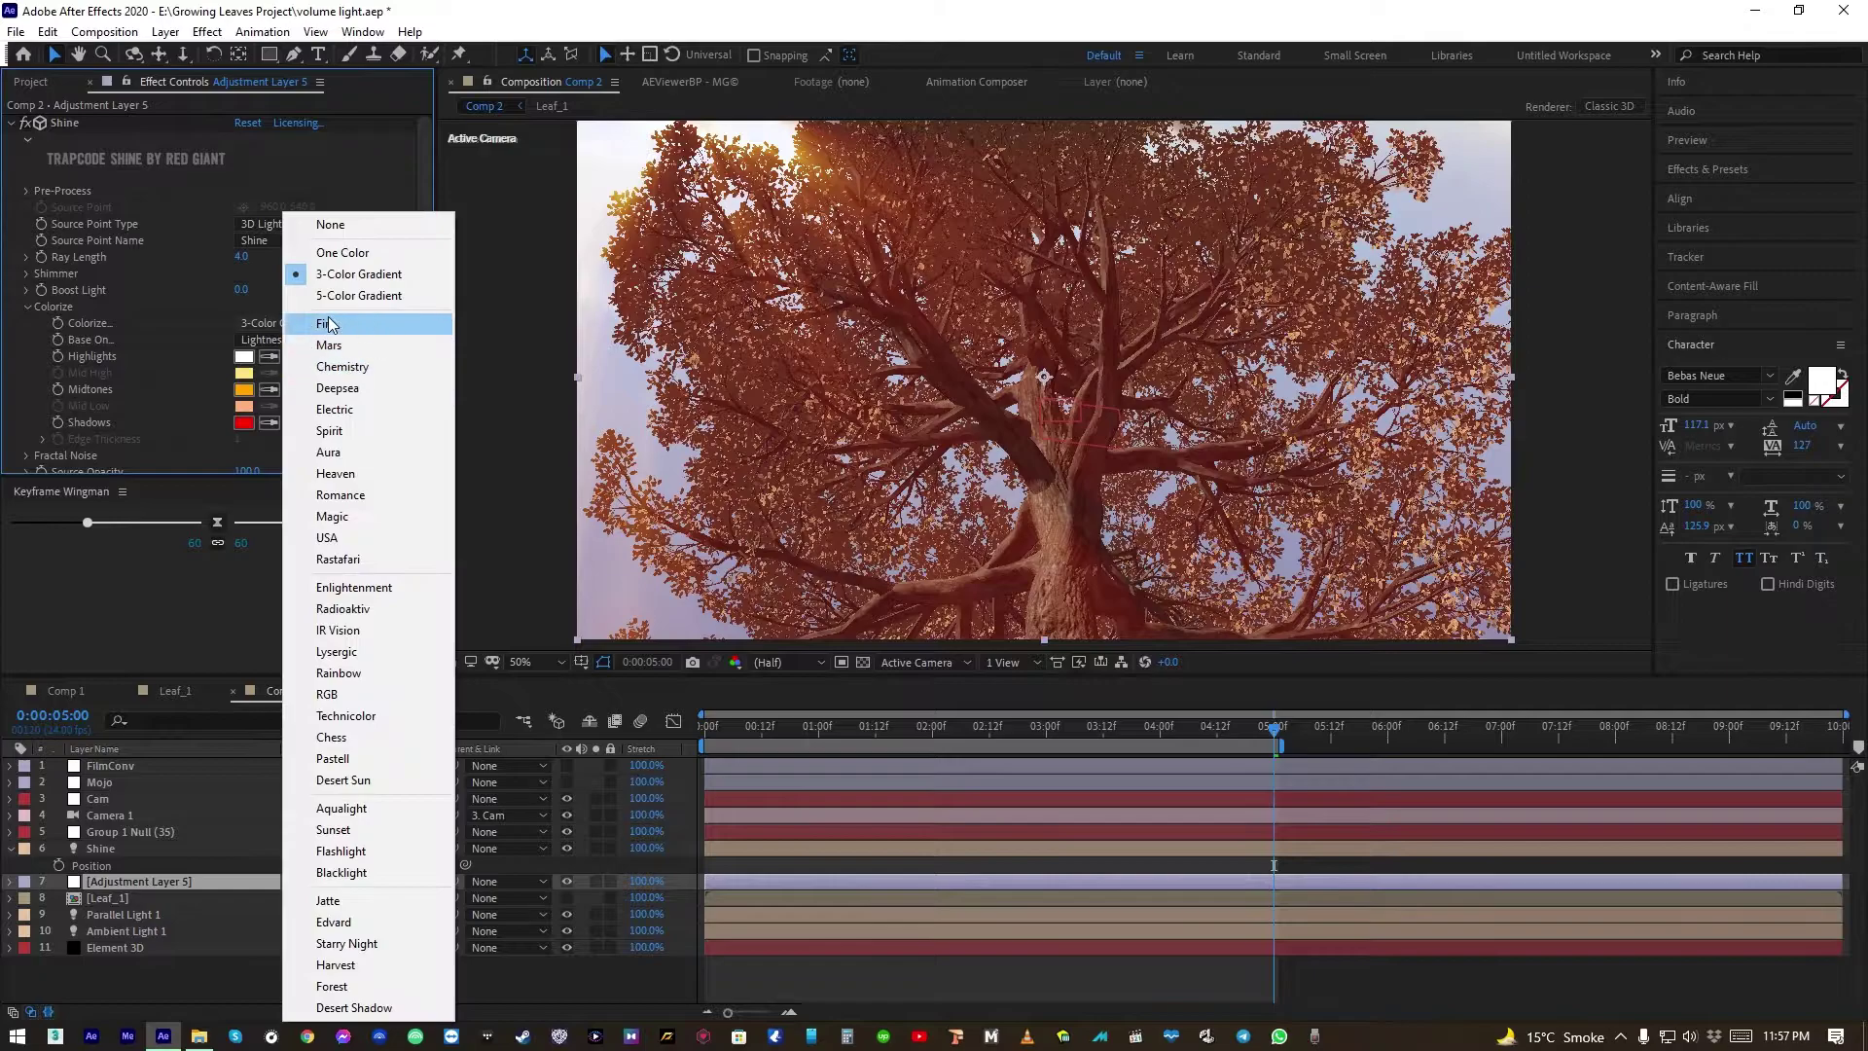
pyautogui.click(337, 255)
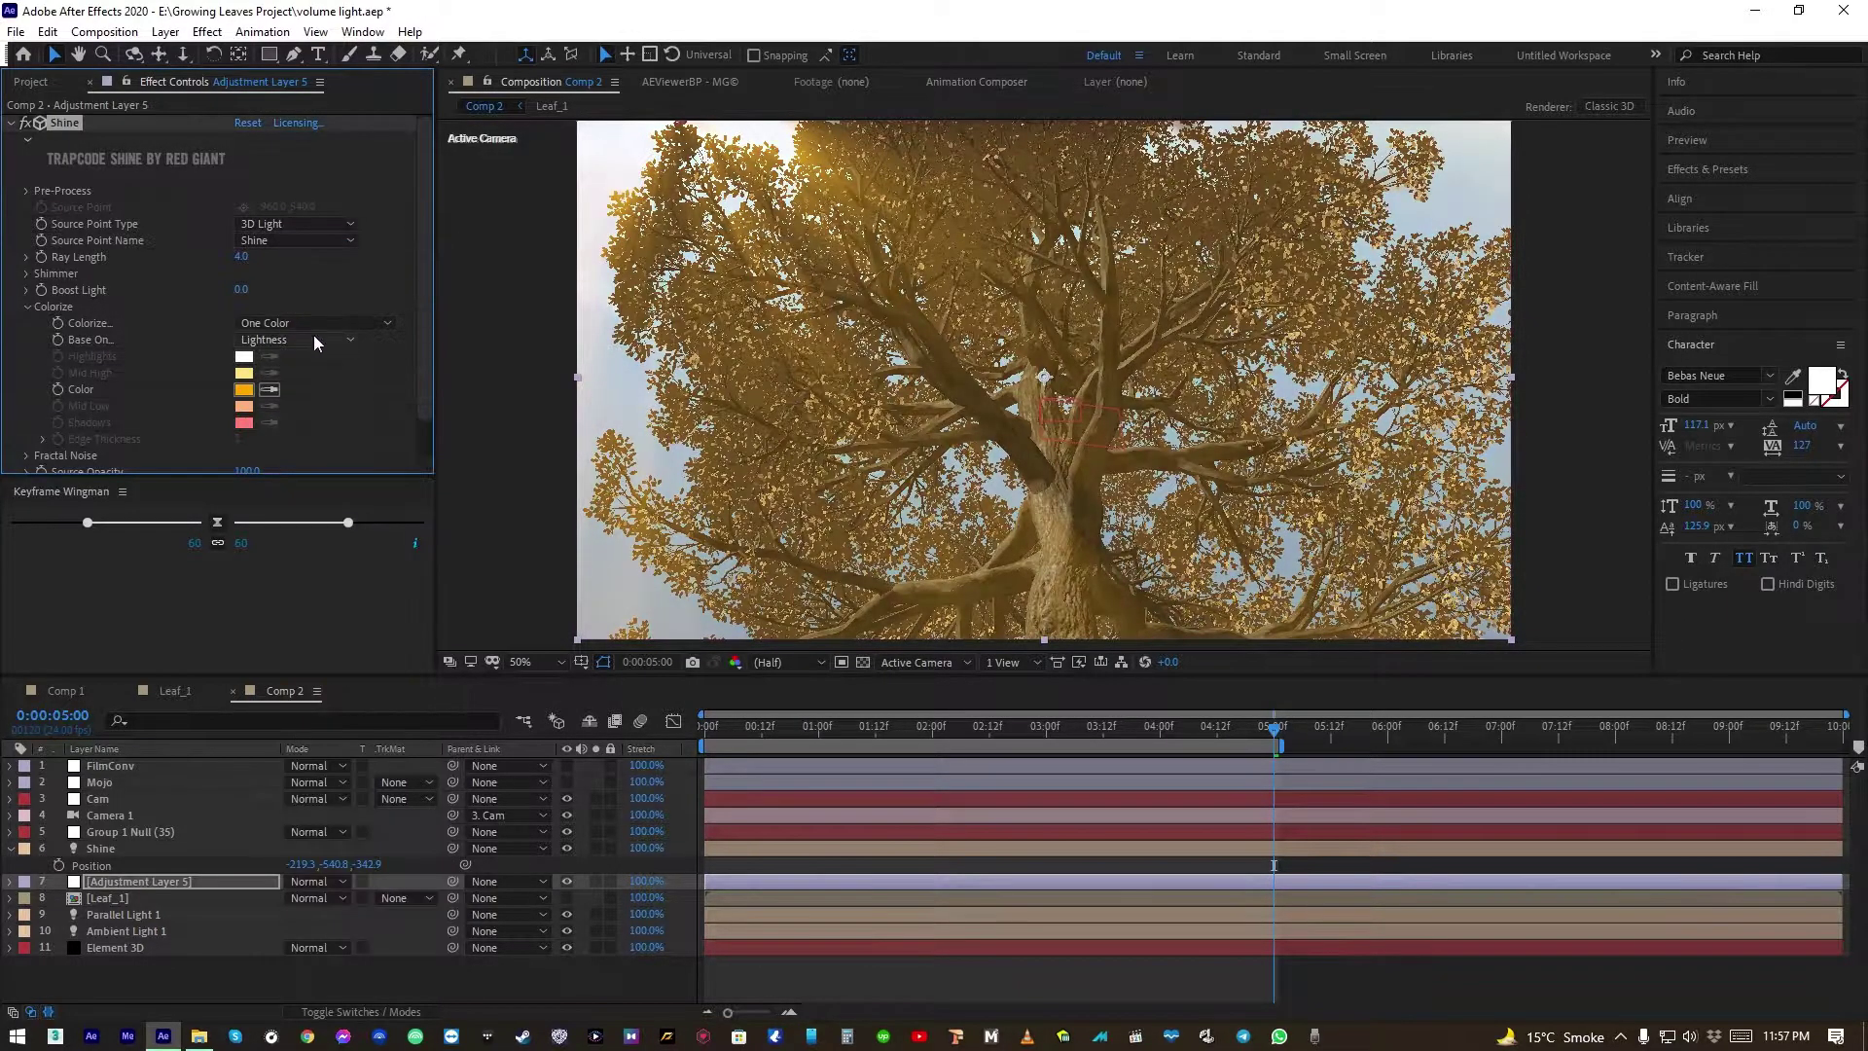
pyautogui.click(245, 391)
pyautogui.moveTo(169, 129); pyautogui.dragTo(64, 8)
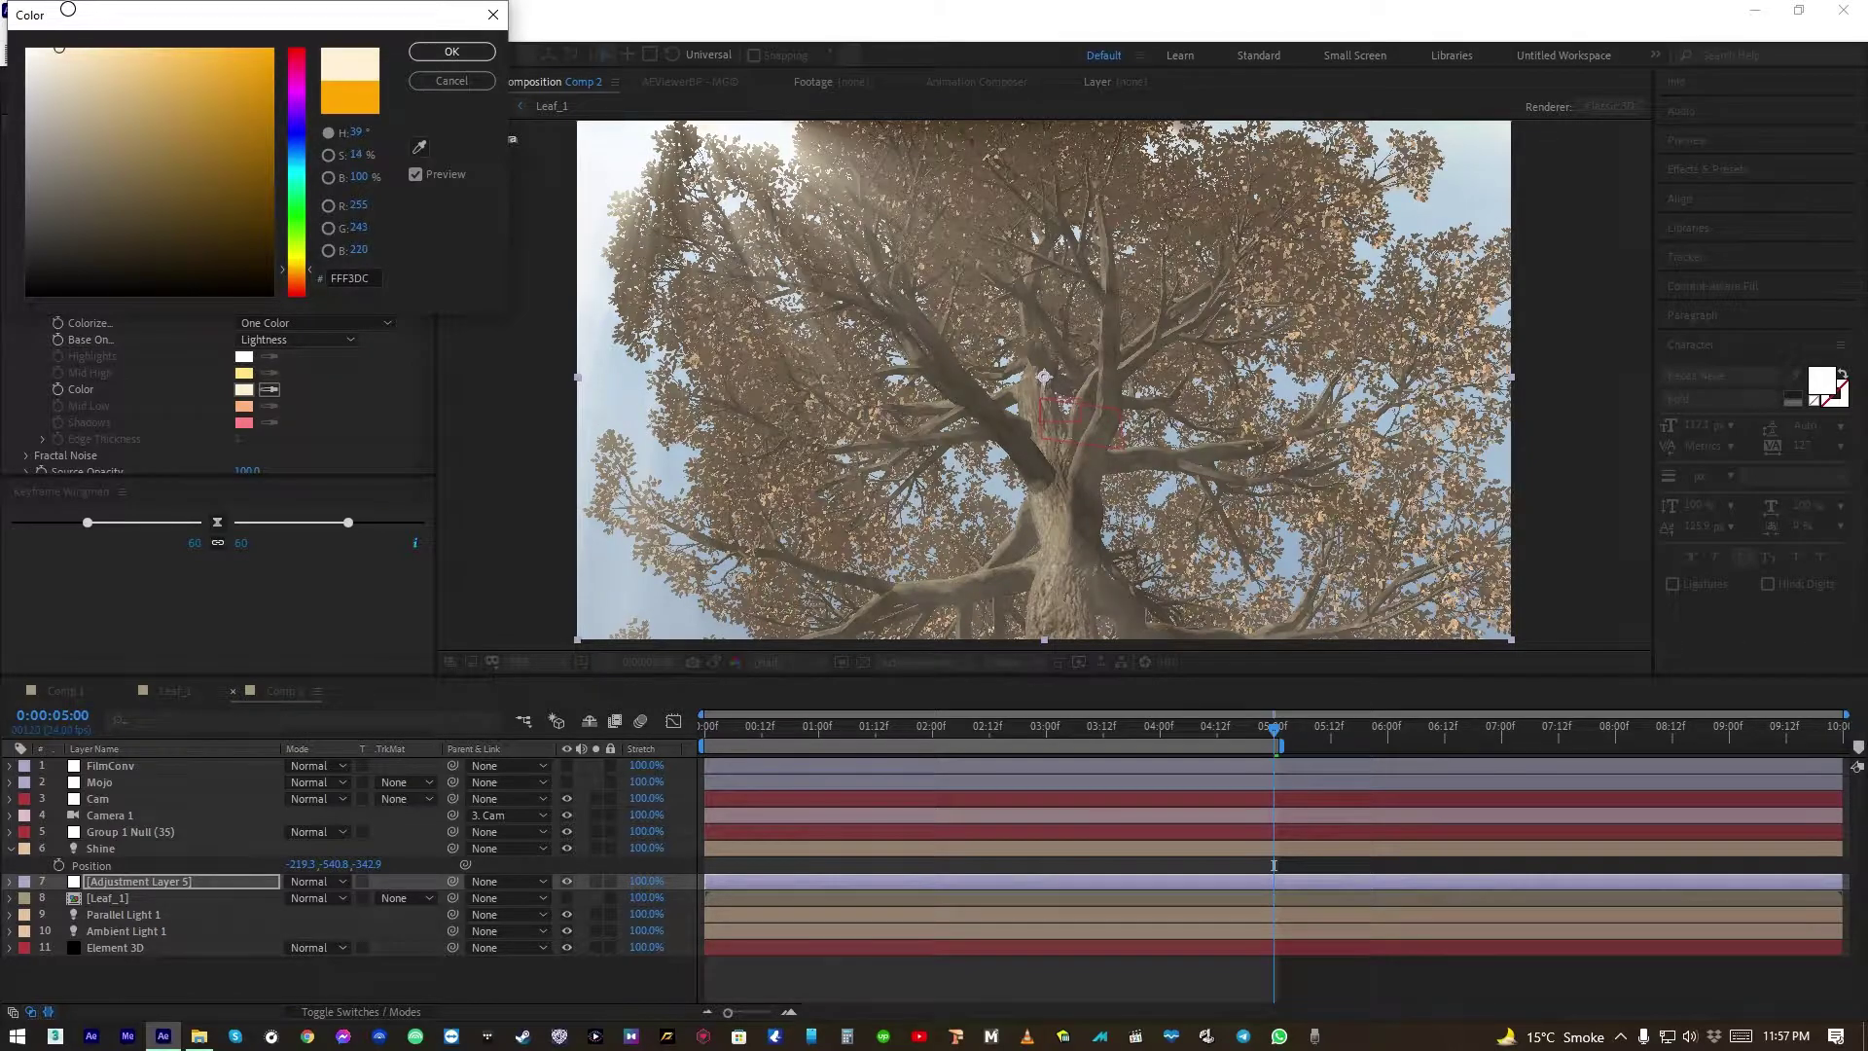
pyautogui.click(452, 50)
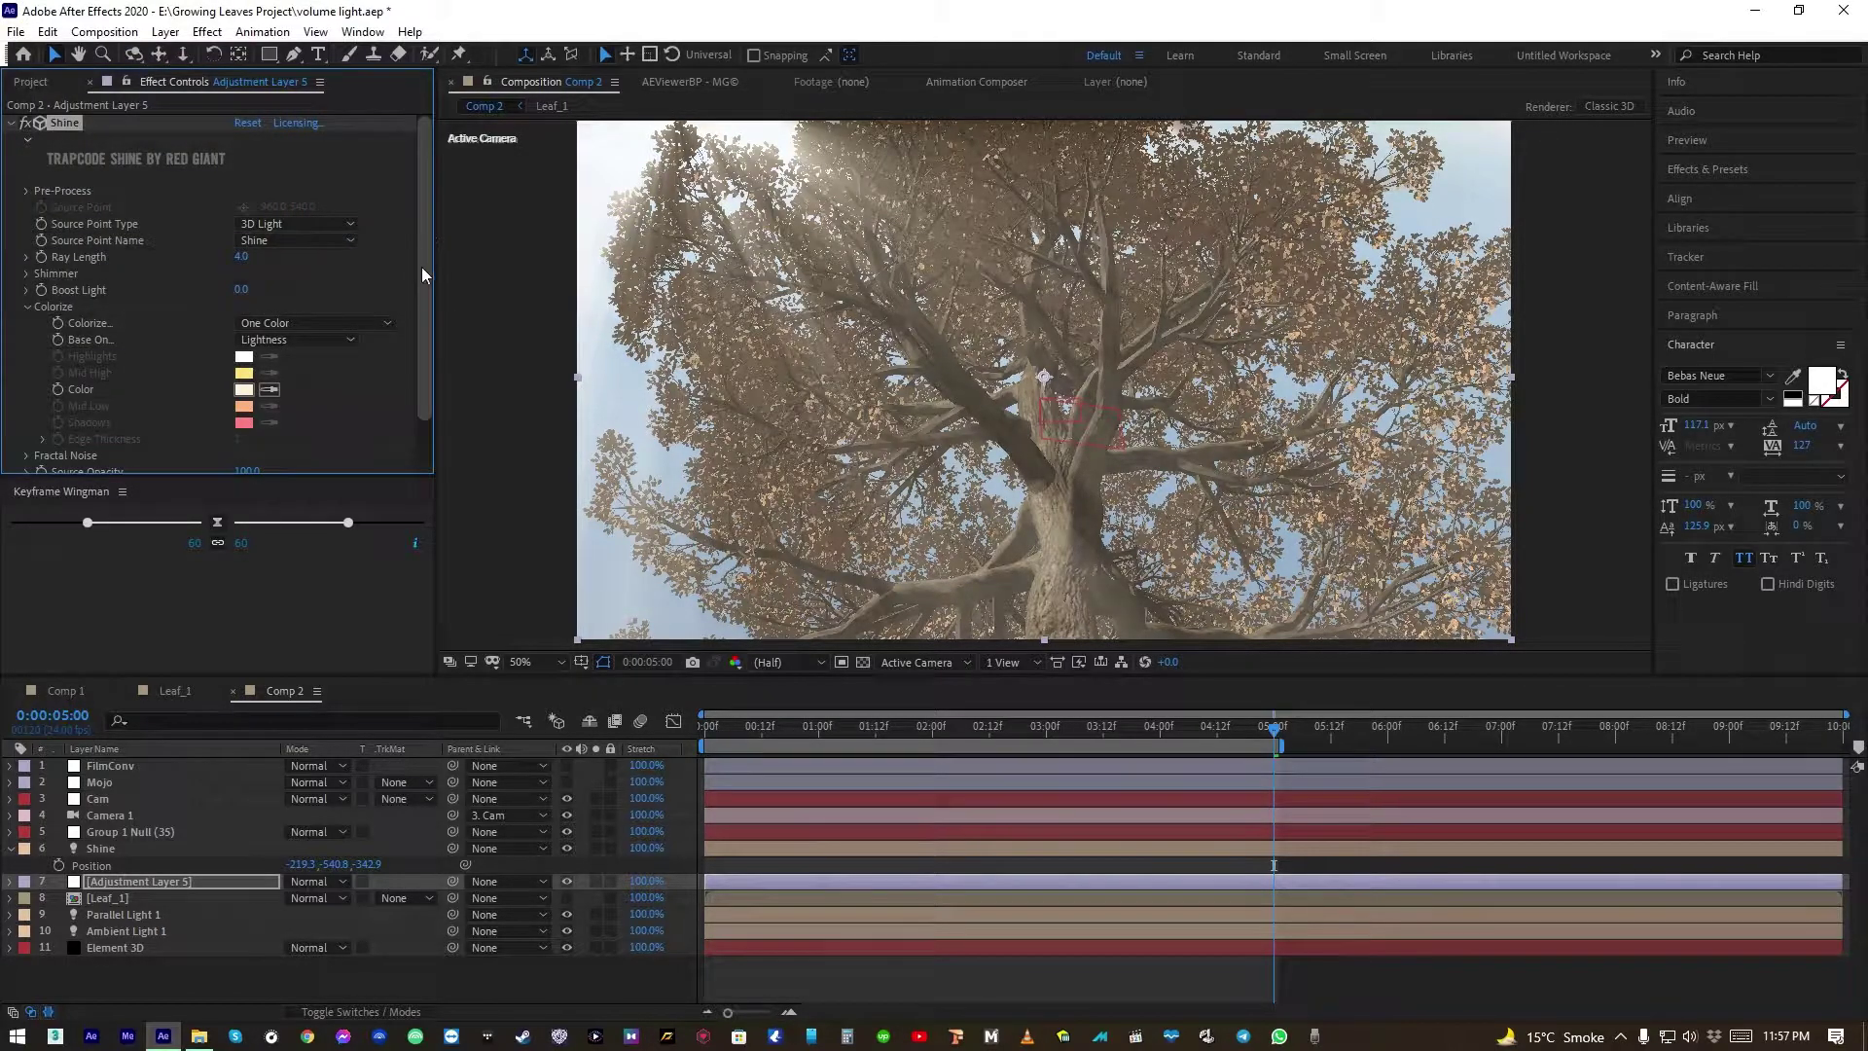
# Set the Shine Ray Length to 6
pyautogui.click(27, 307)
pyautogui.click(240, 257)
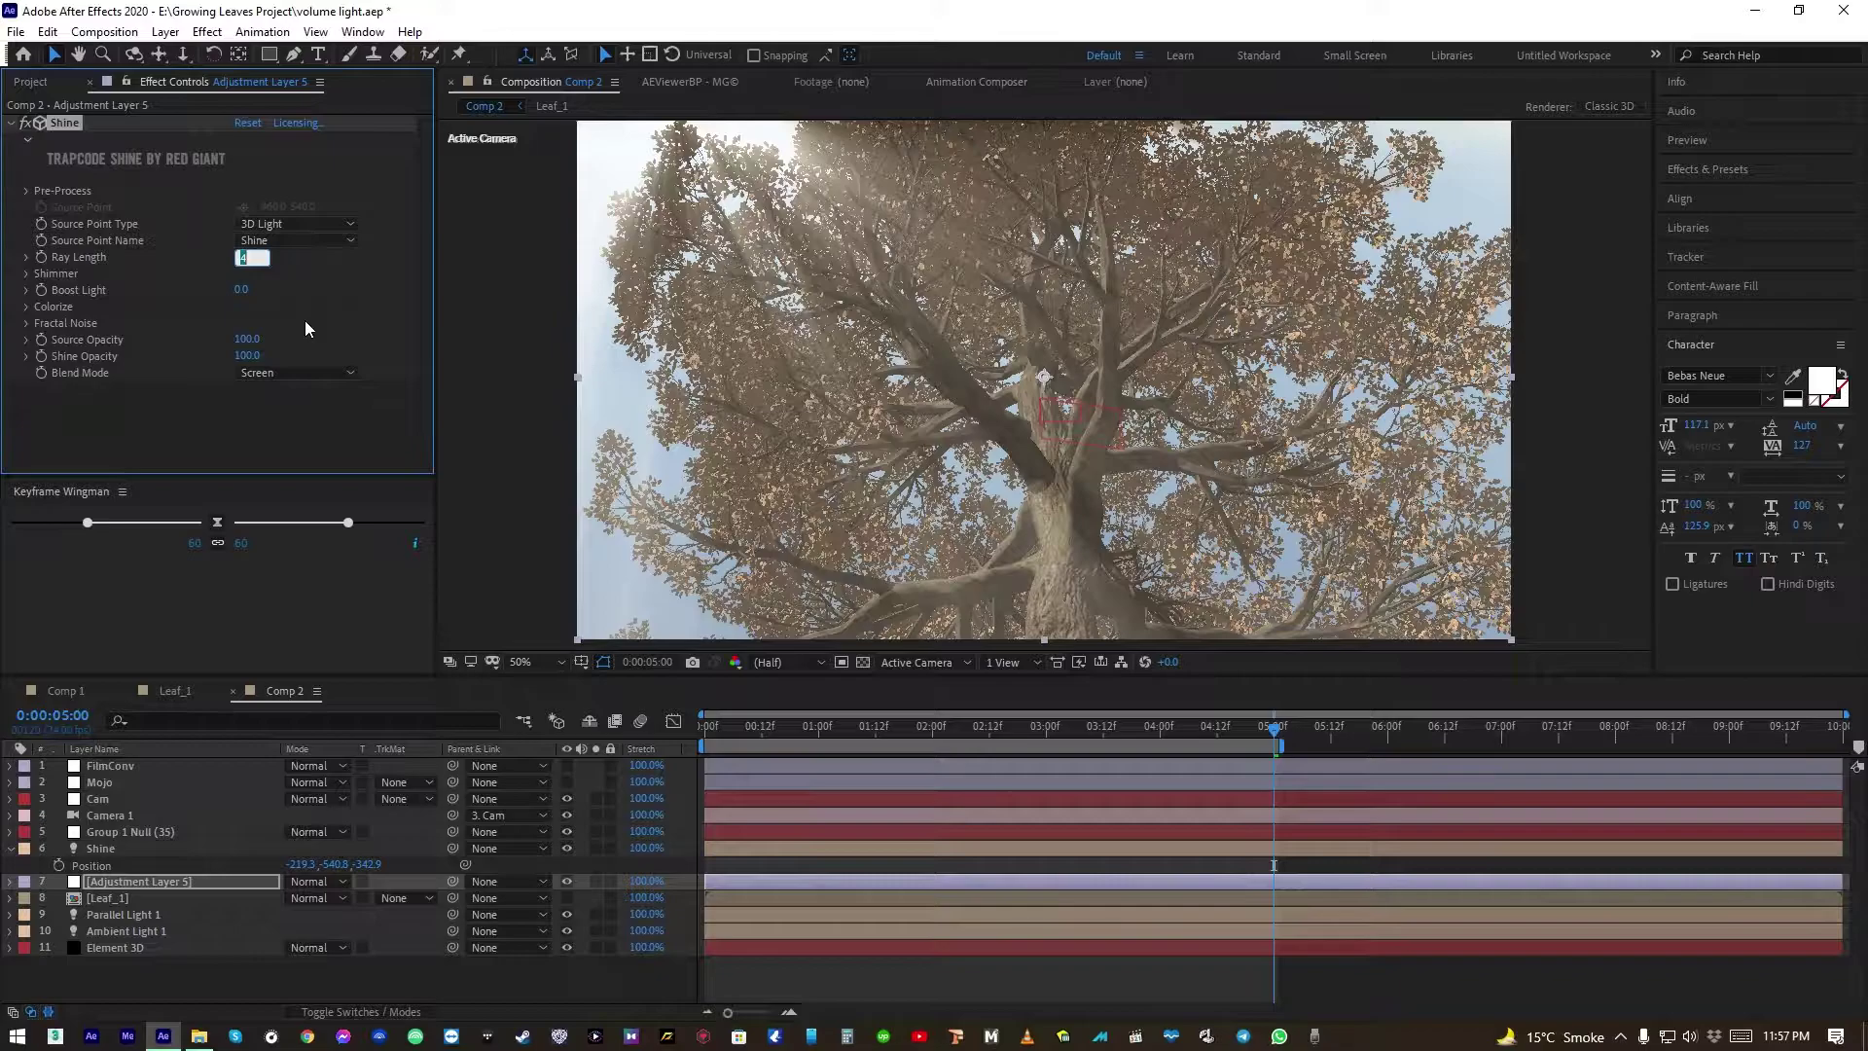
pyautogui.write('6')
pyautogui.press('Return')
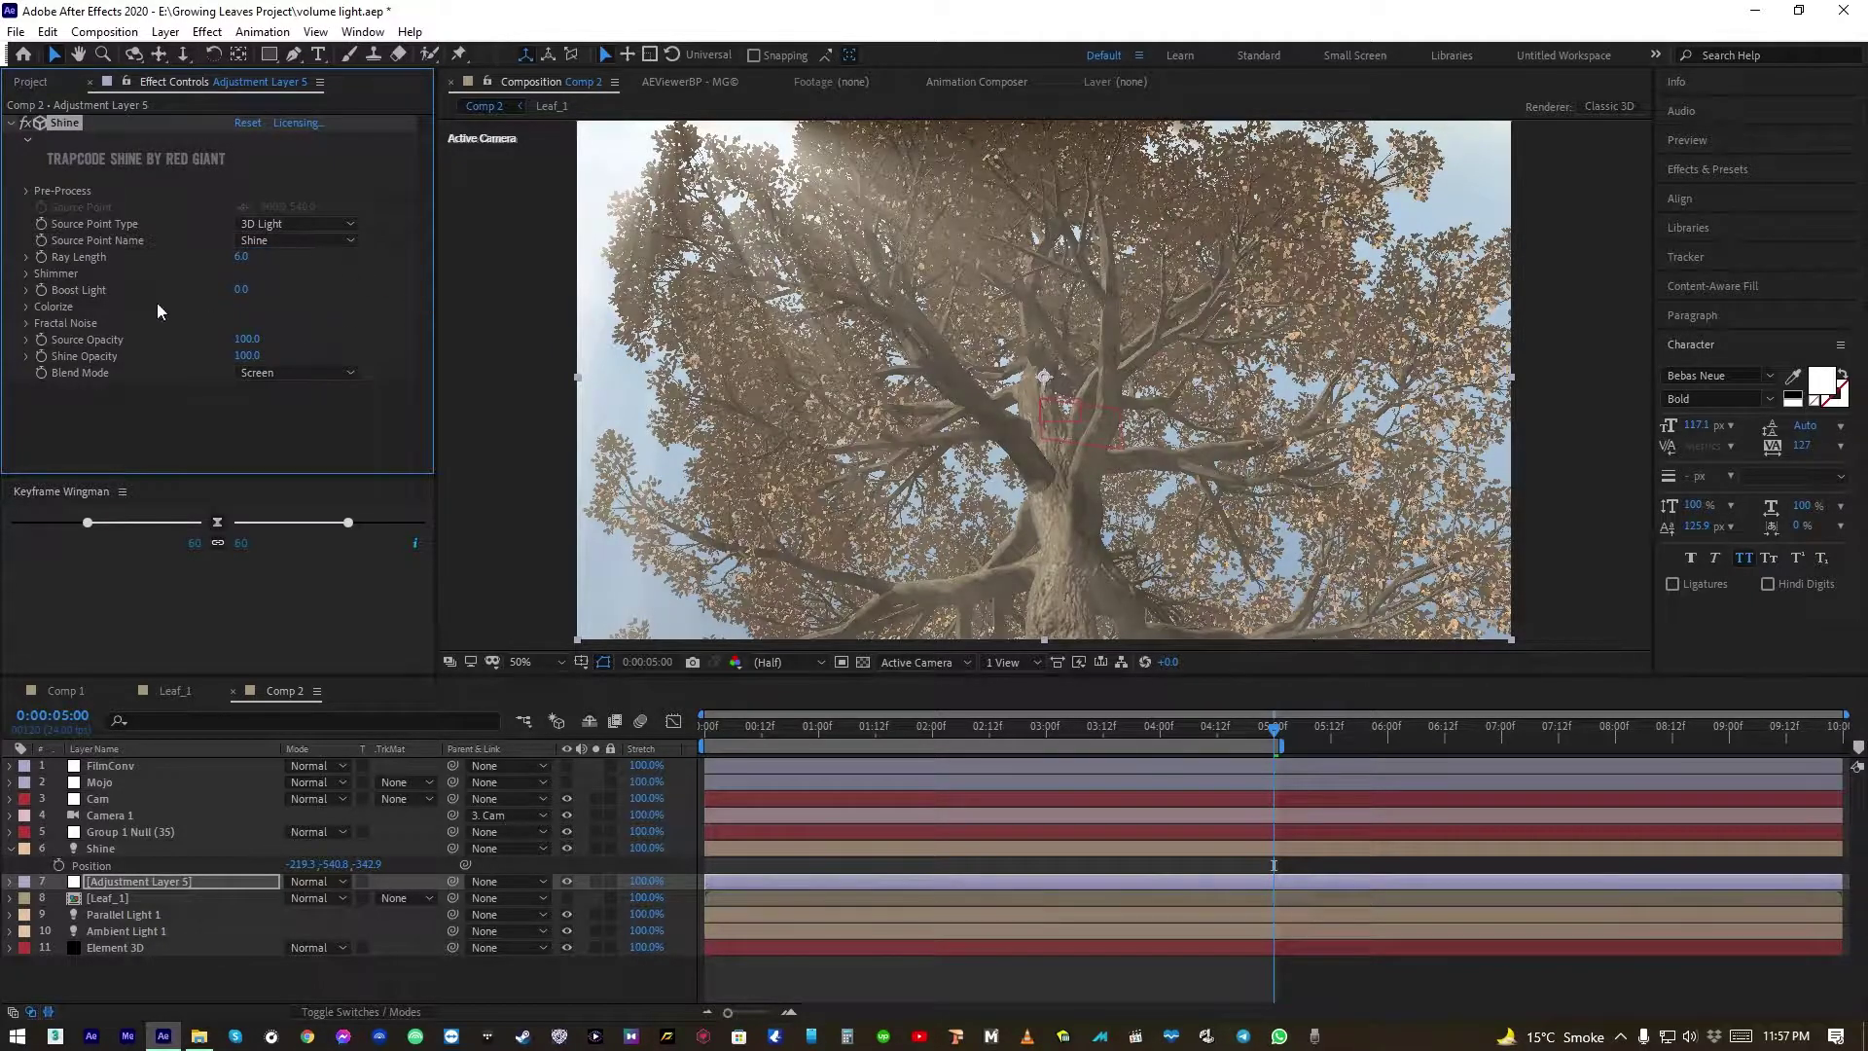
# Set Shimmer Amount to 116 and Detail to 15.1, enabling Source Point affects Shimmer
pyautogui.click(26, 274)
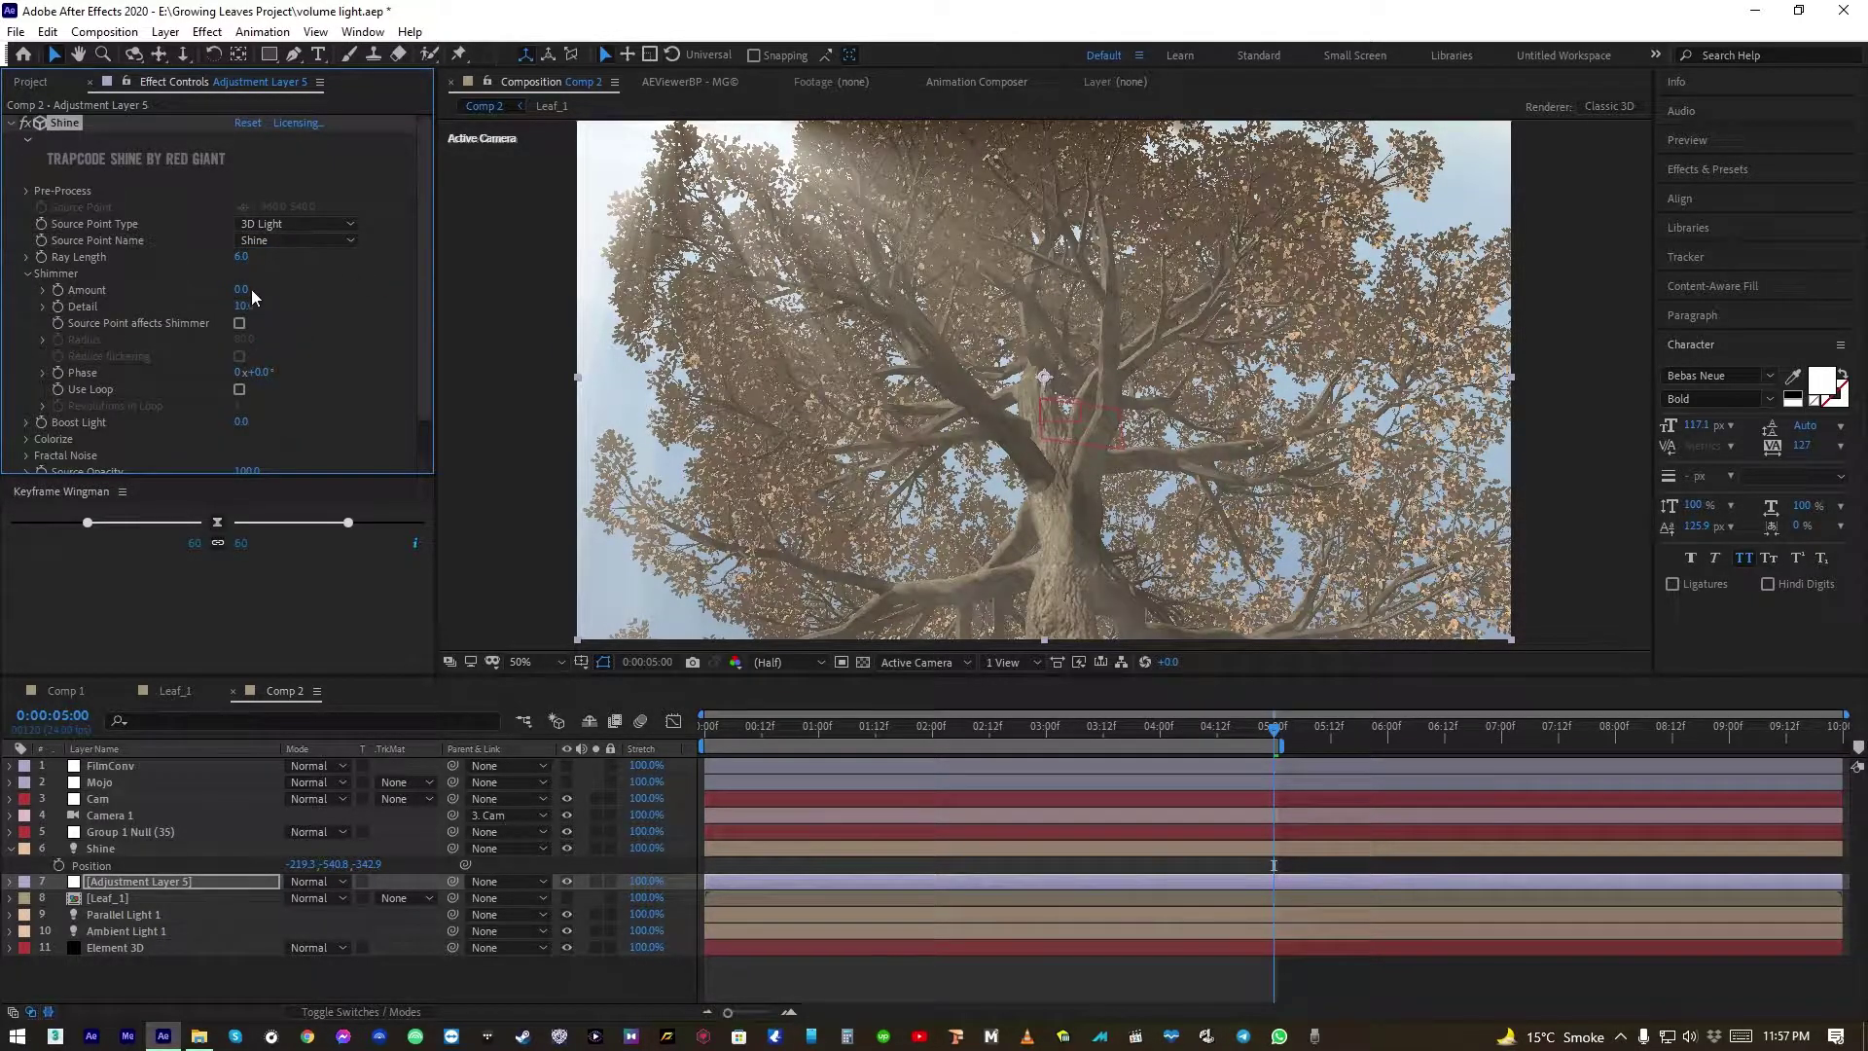
pyautogui.moveTo(251, 298); pyautogui.dragTo(370, 288)
pyautogui.moveTo(244, 307); pyautogui.dragTo(302, 312)
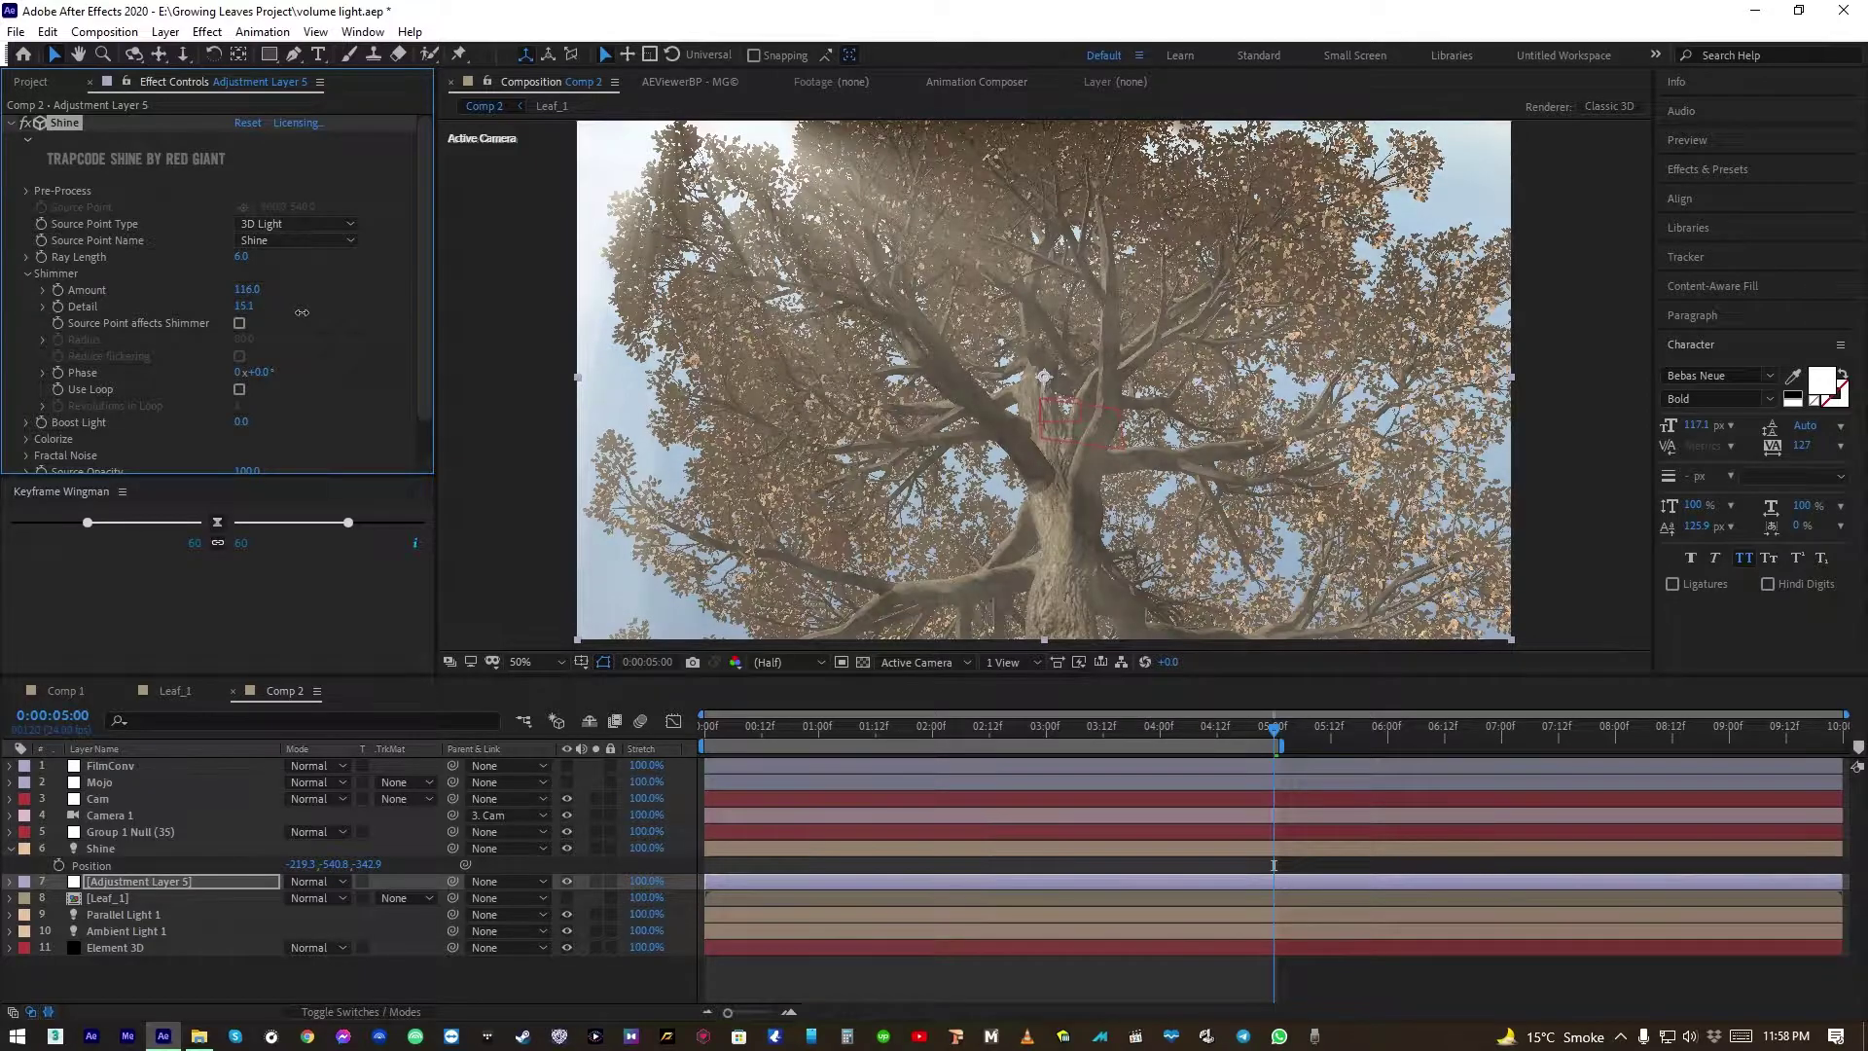
pyautogui.click(239, 324)
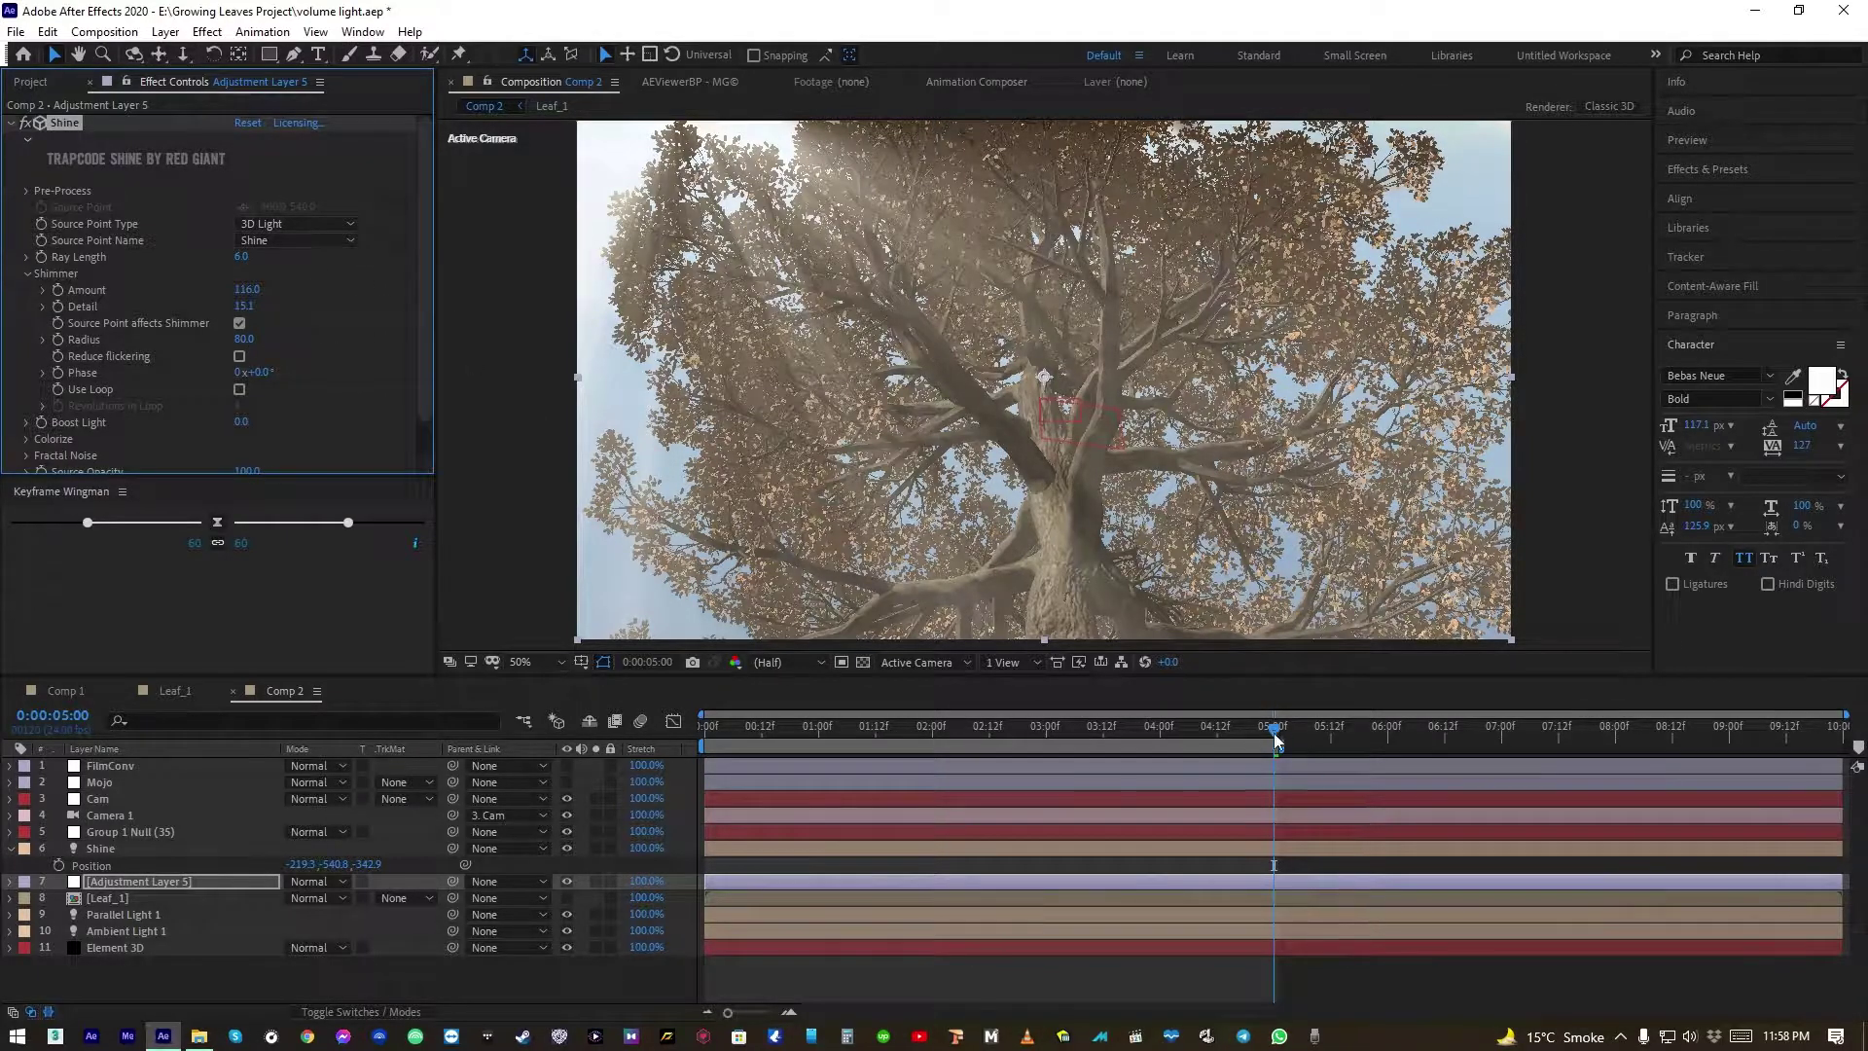
pyautogui.moveTo(1275, 732); pyautogui.dragTo(852, 731)
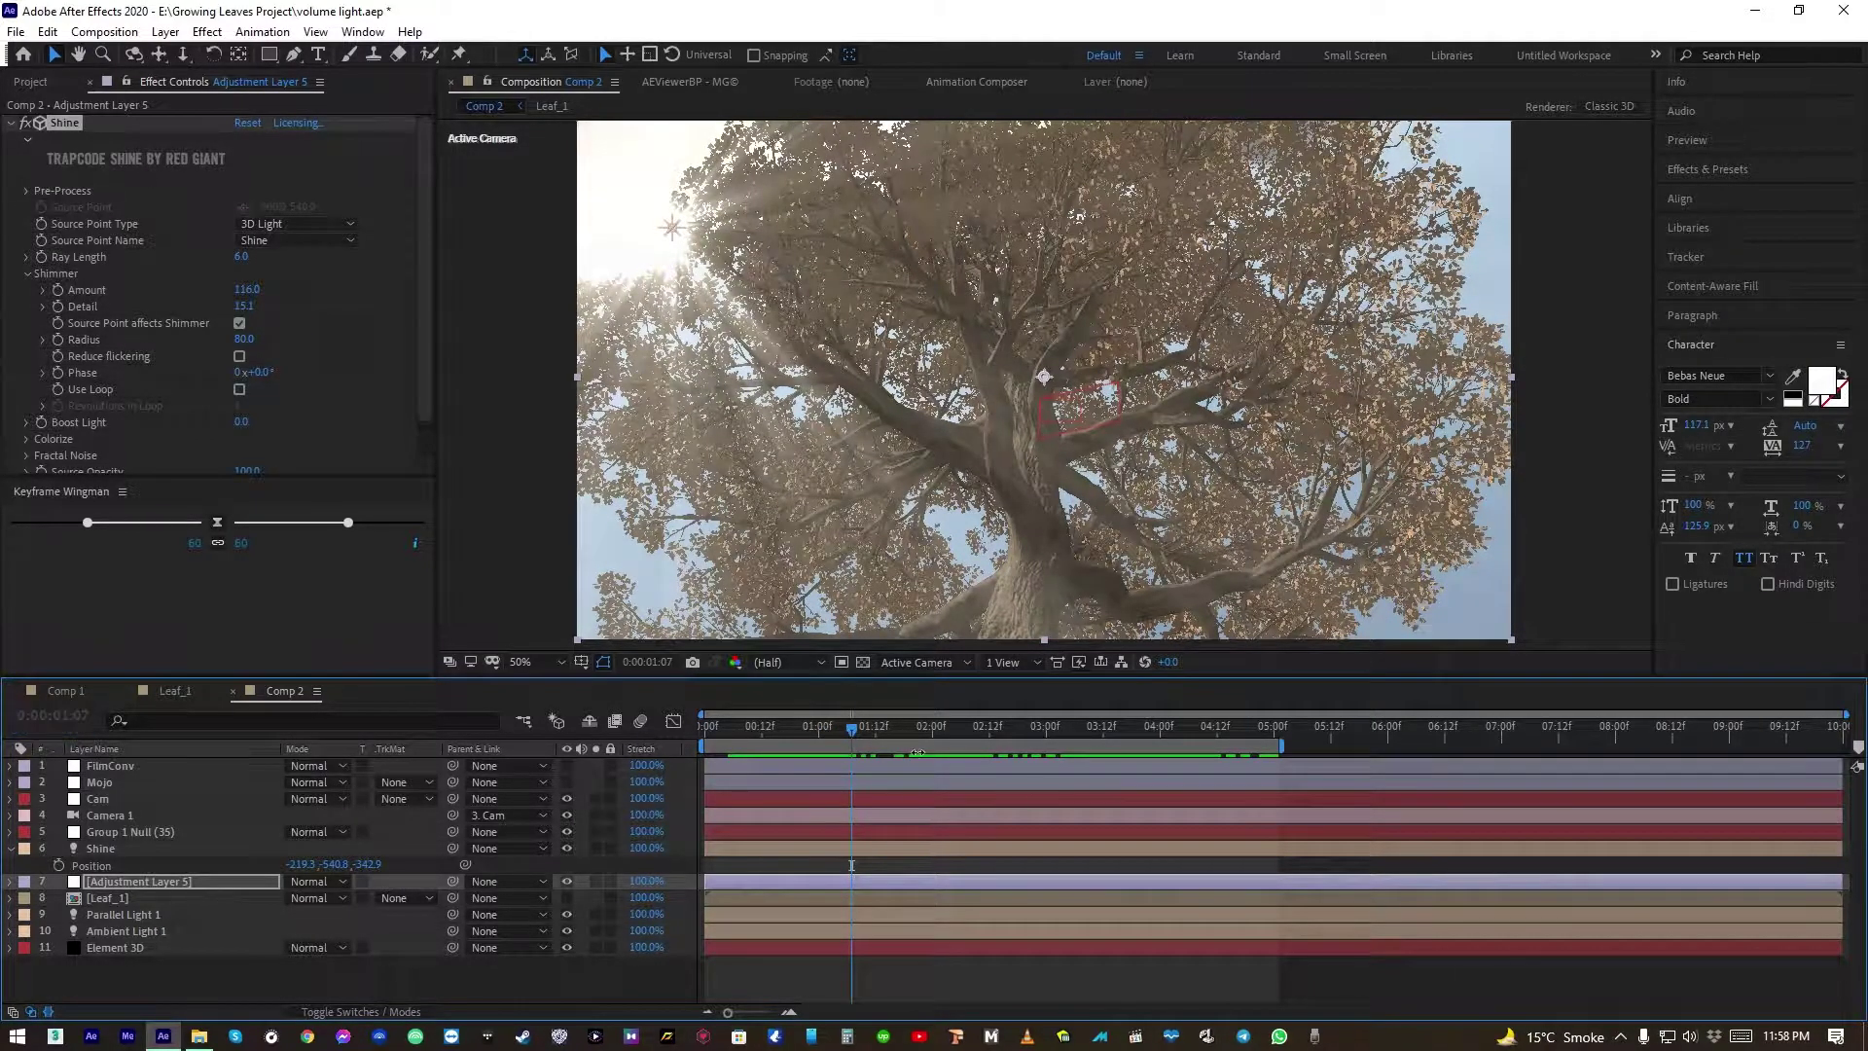
pyautogui.moveTo(851, 732); pyautogui.dragTo(1265, 771)
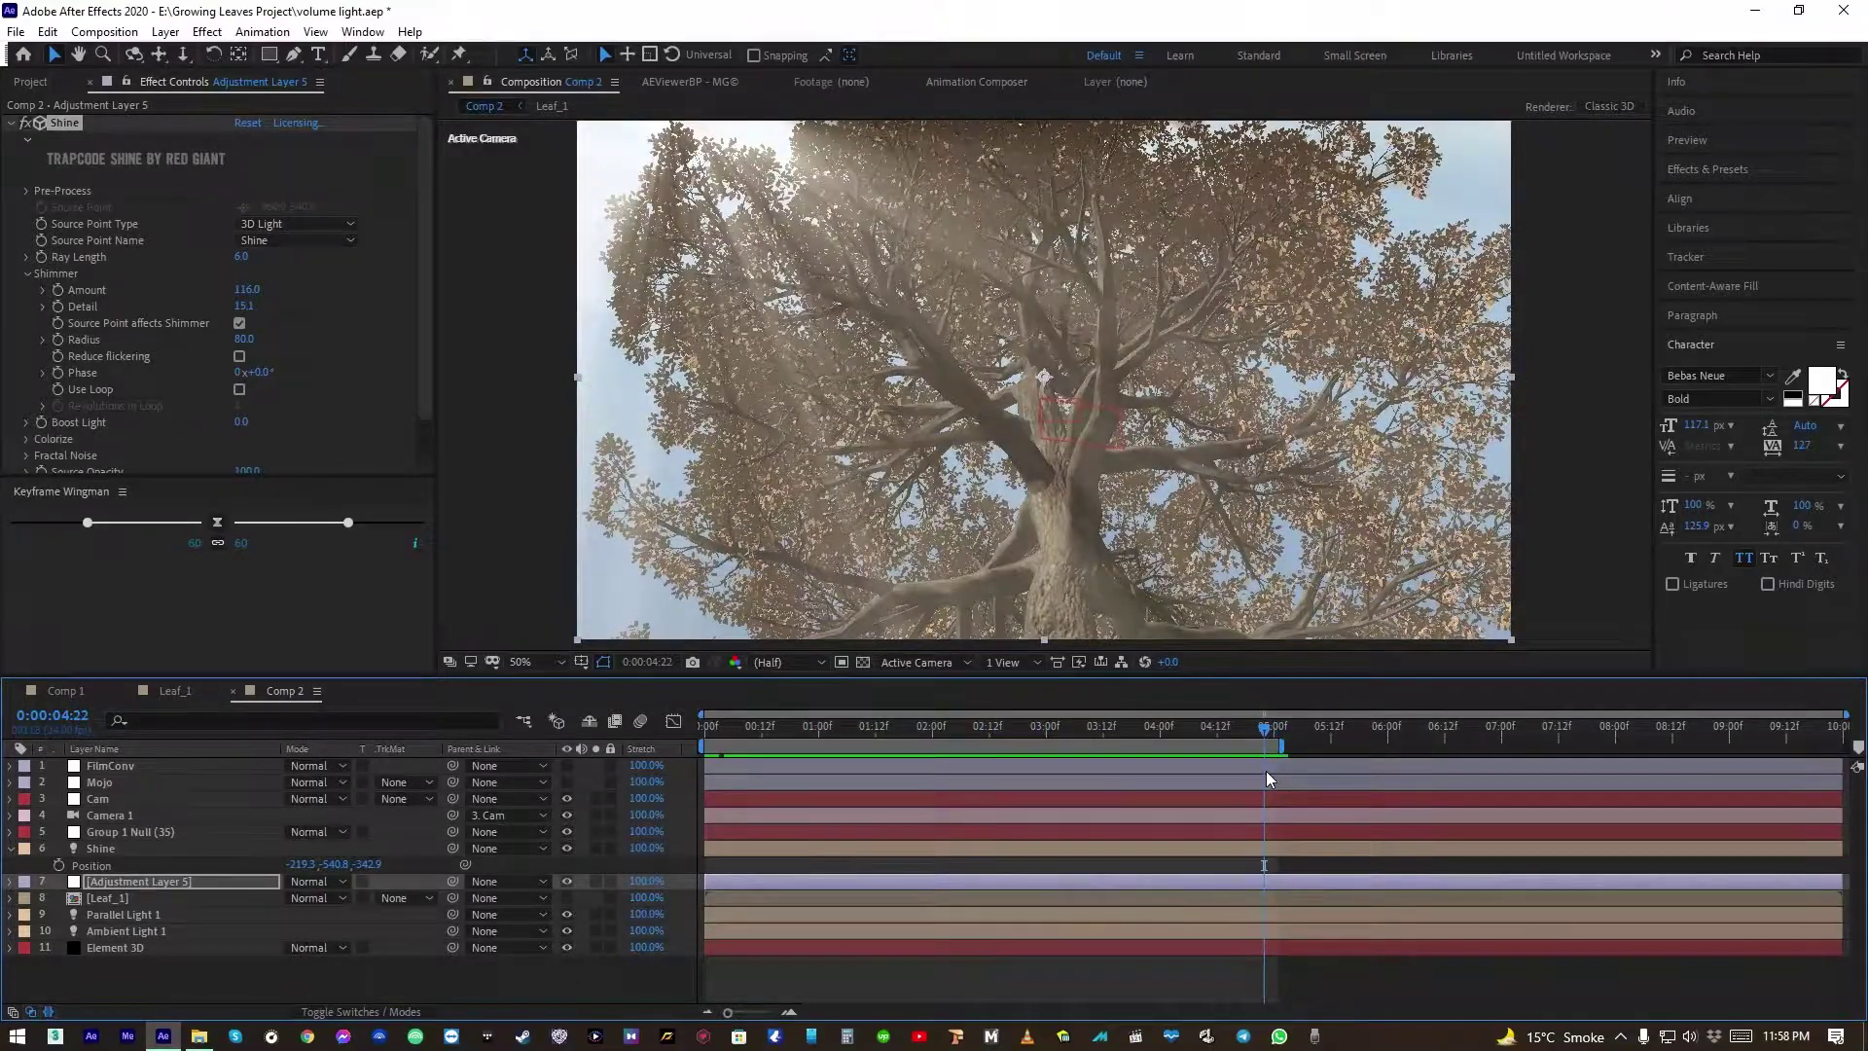
# Raise the Shine light higher above the crown, to position -219.3, -1092.8, 91.1
pyautogui.click(126, 849)
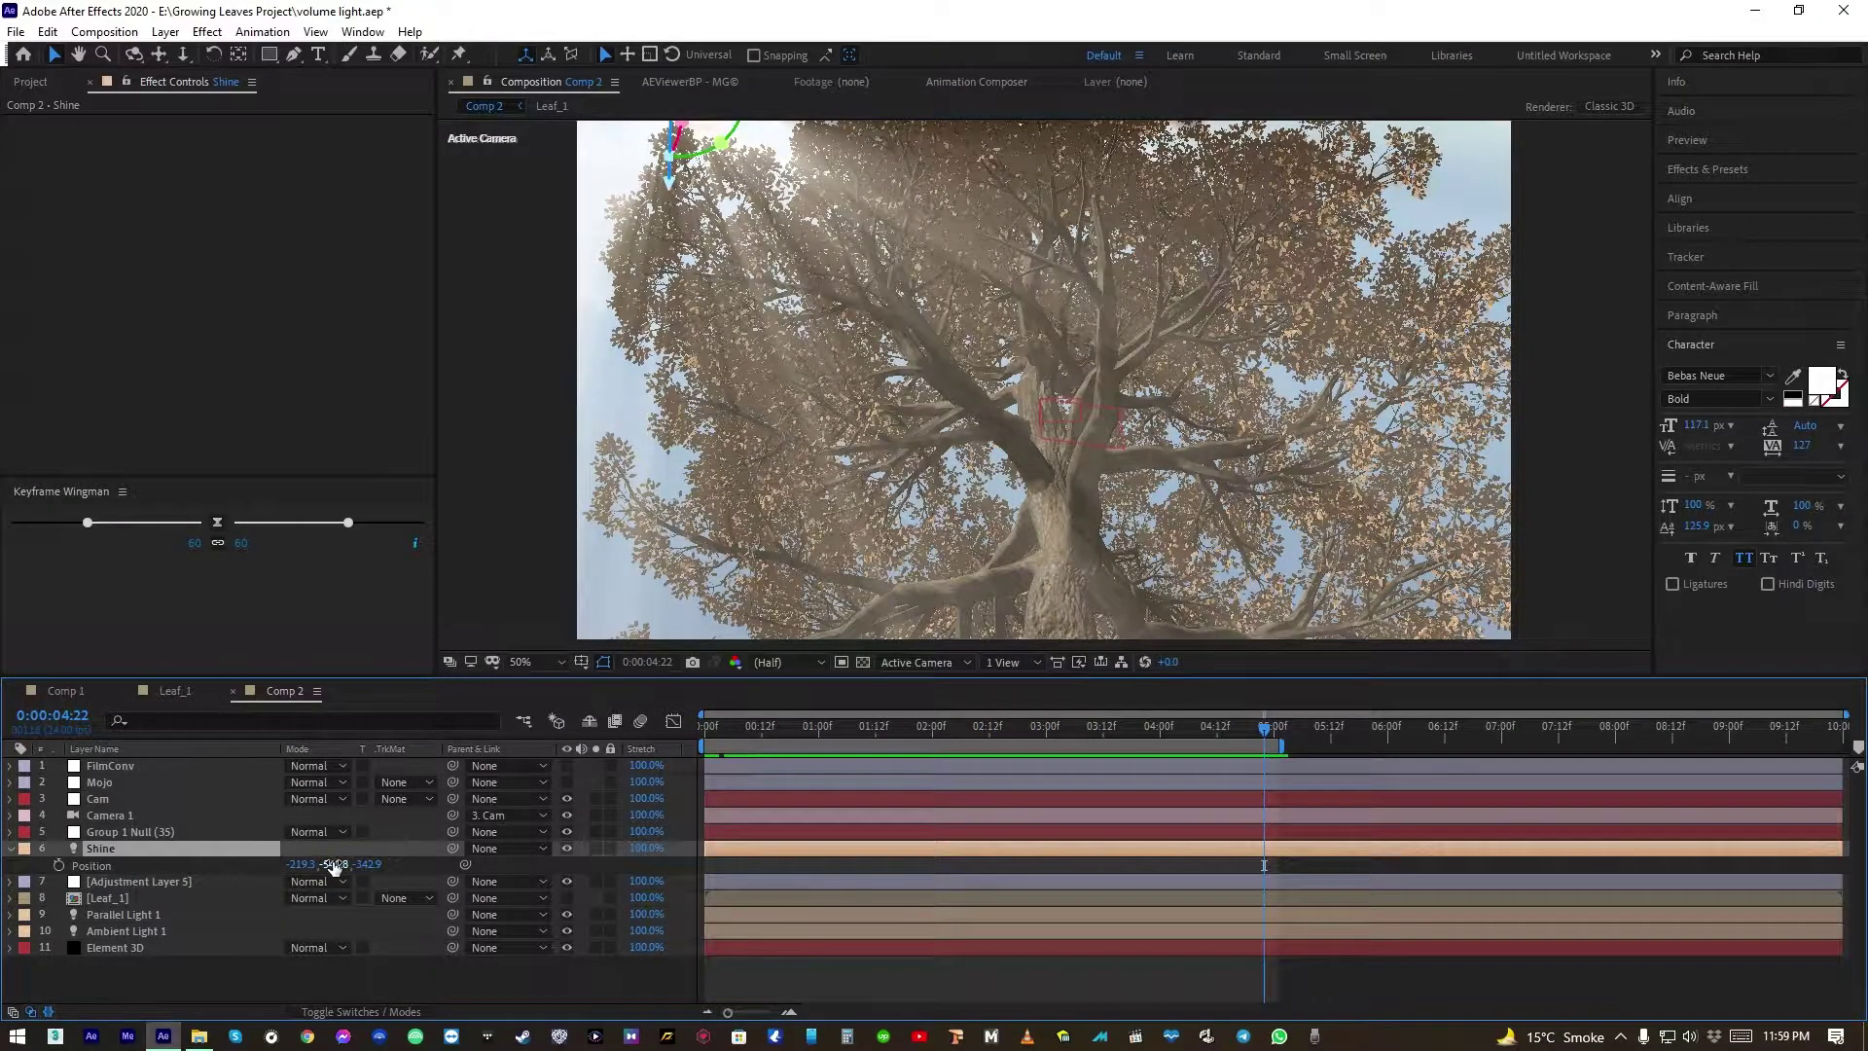
pyautogui.moveTo(329, 864); pyautogui.dragTo(387, 865)
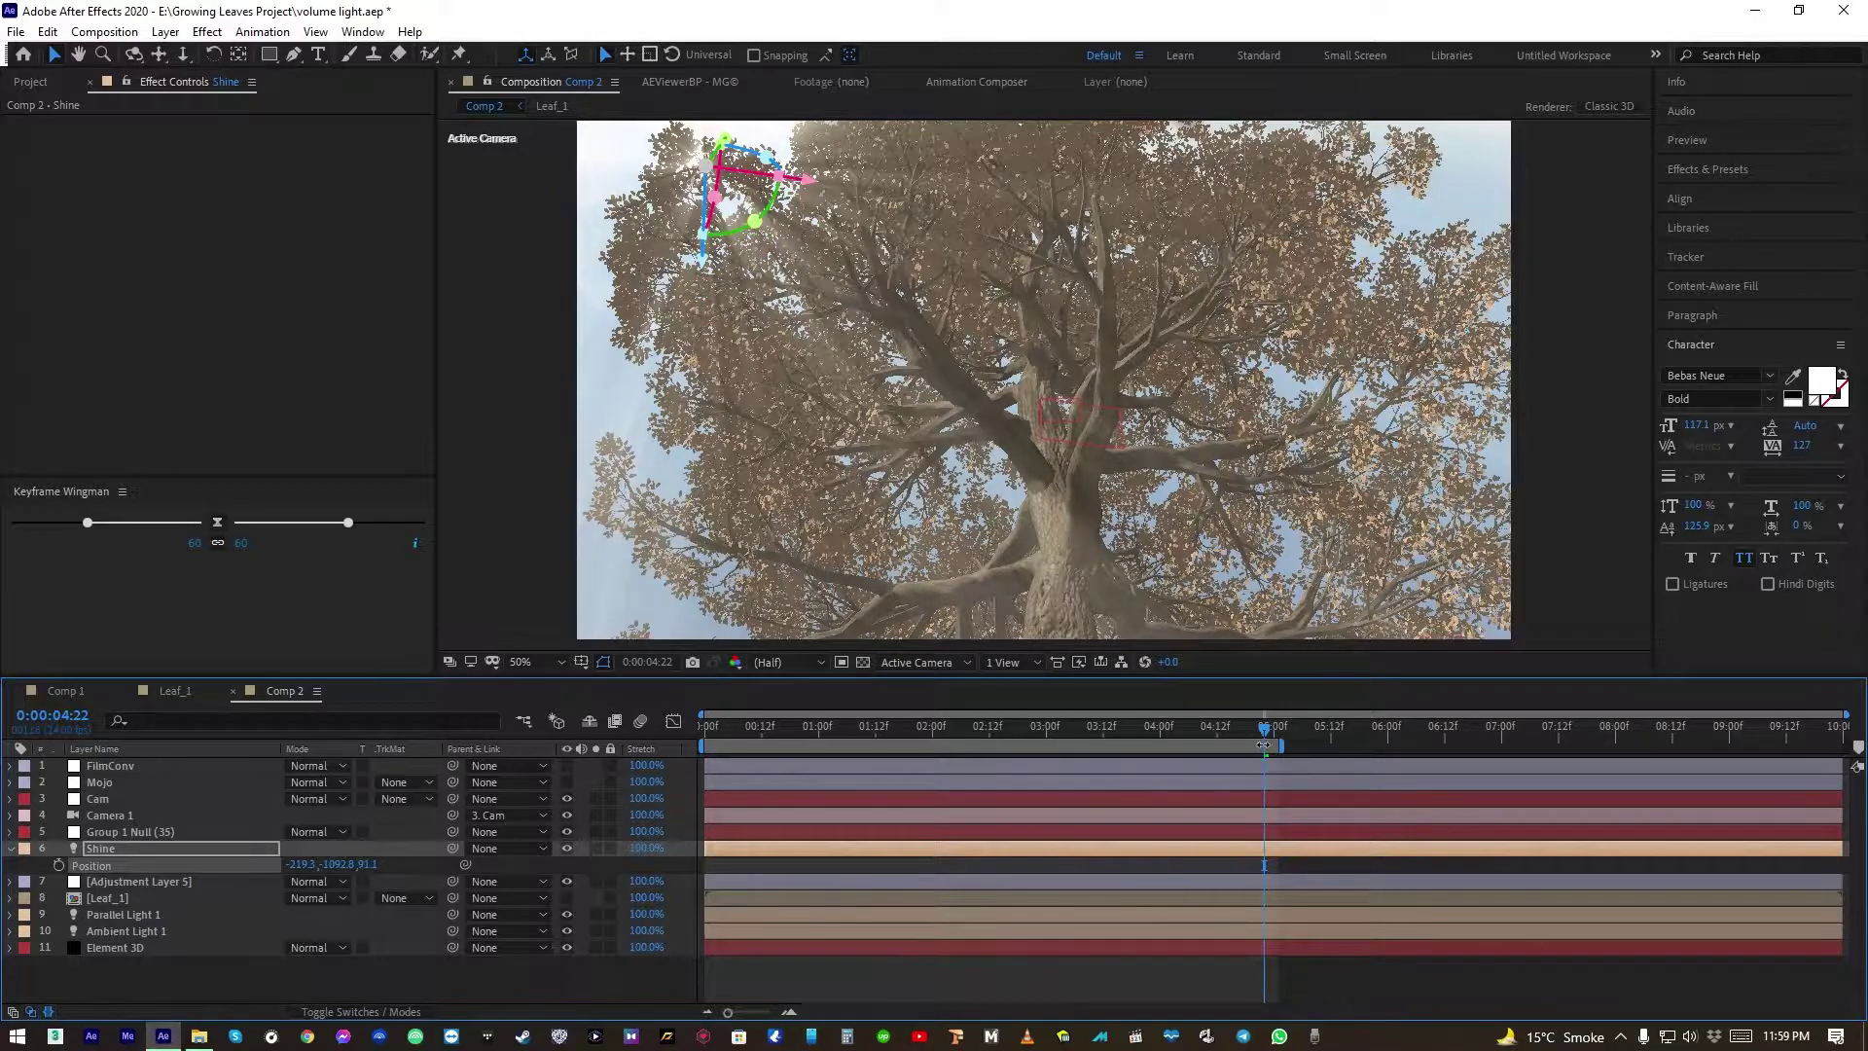
pyautogui.moveTo(1263, 745); pyautogui.dragTo(1148, 754)
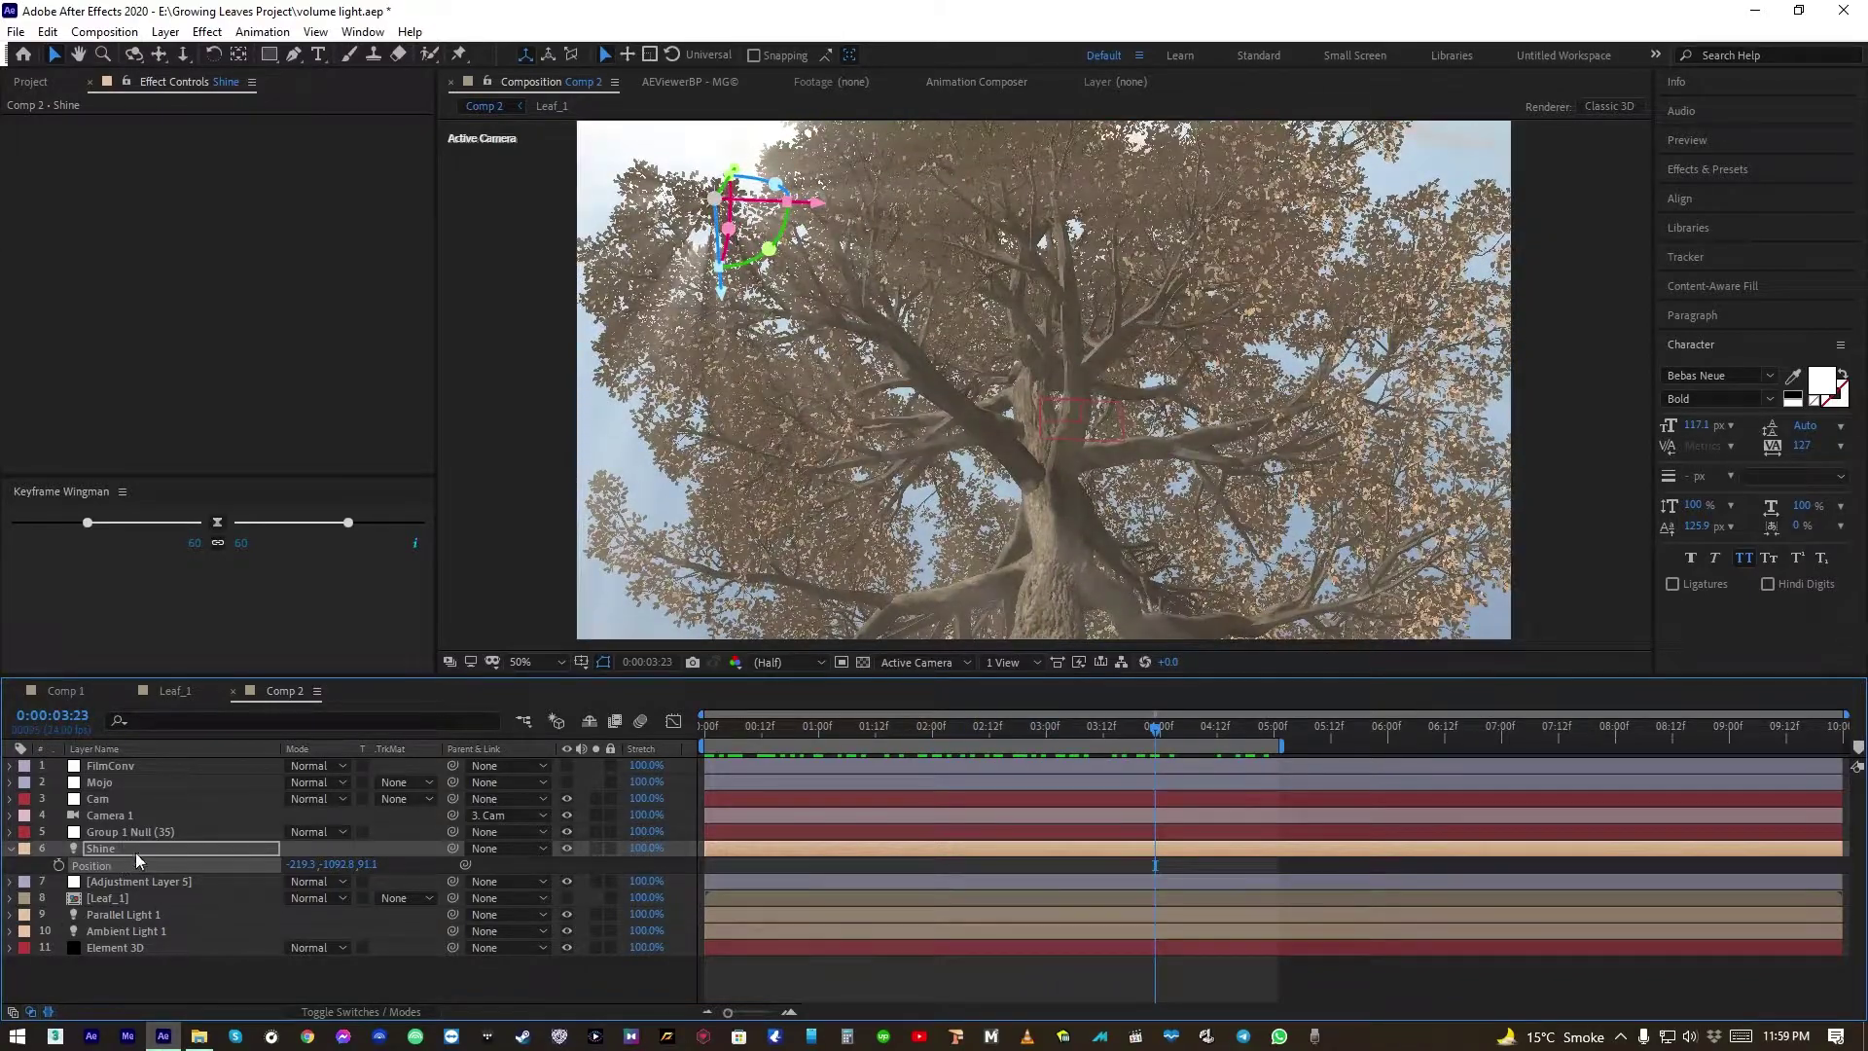
pyautogui.click(151, 880)
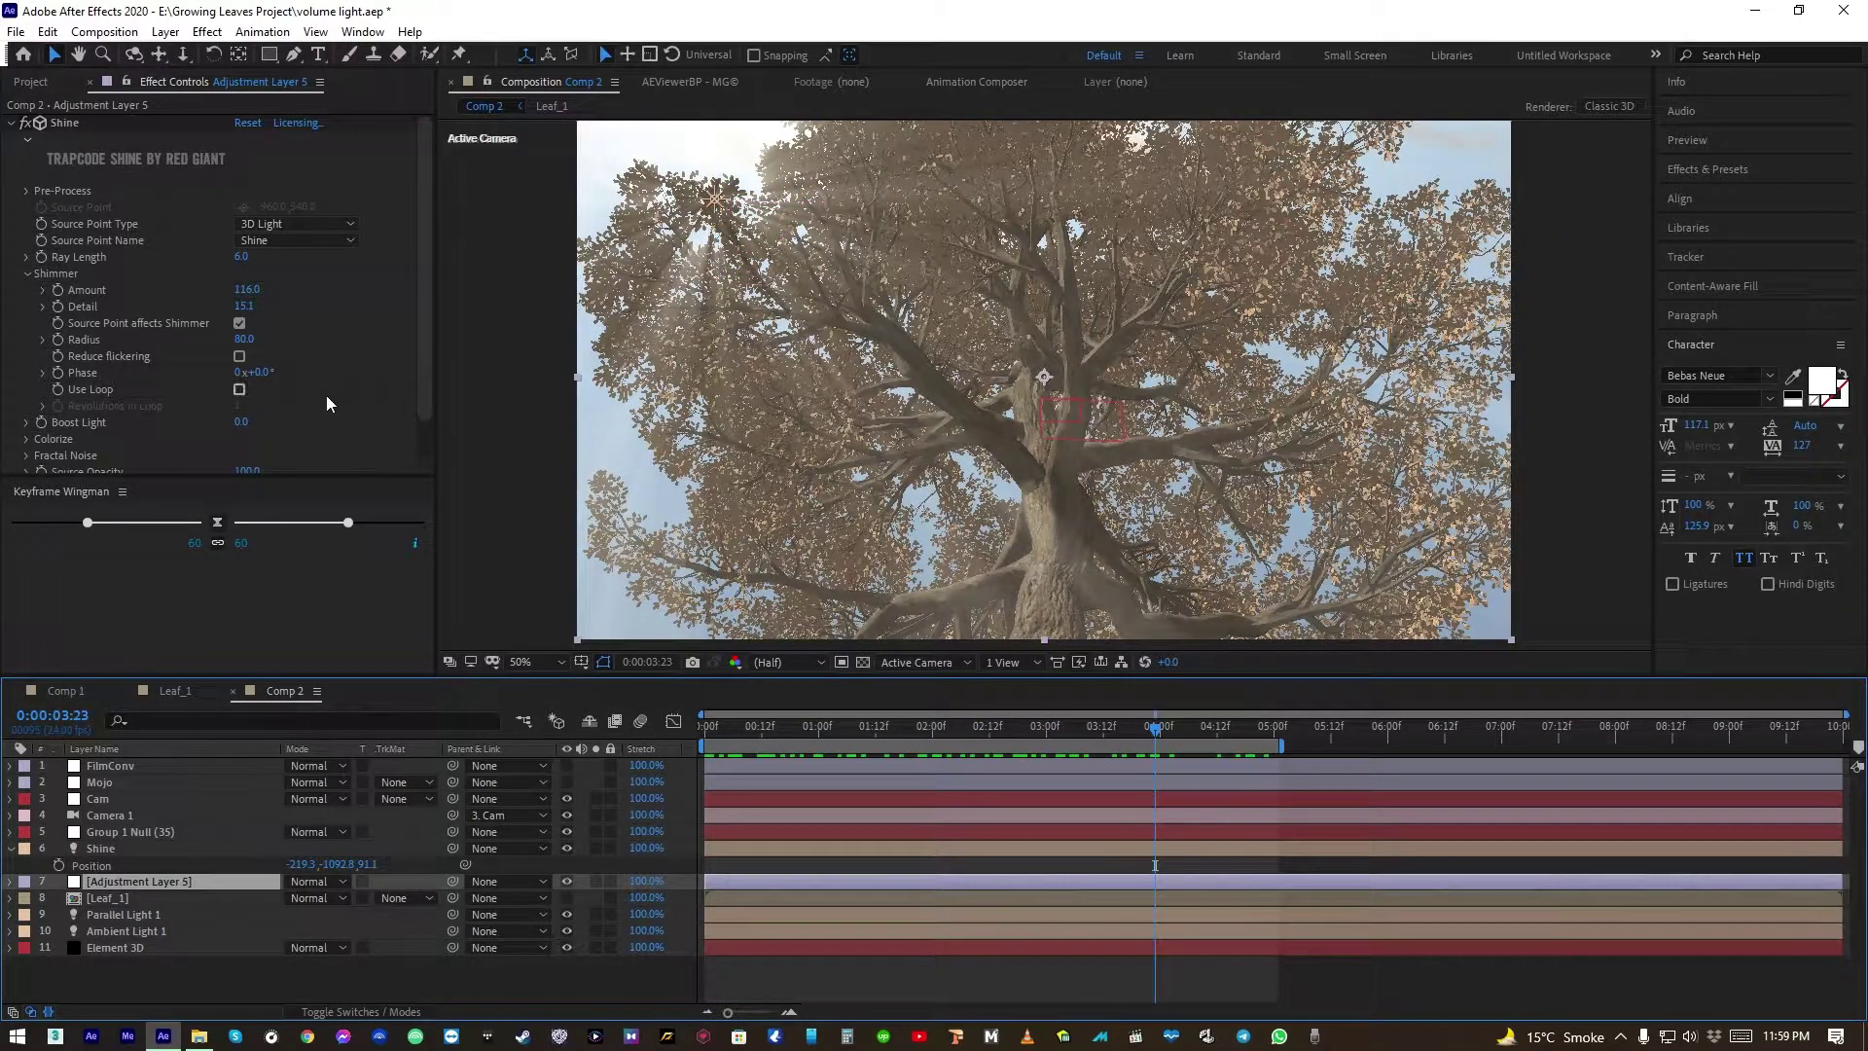
# Set Shine's Boost Light to 1 and scrub the timeline to preview the brighter rays
pyautogui.scroll(-1, 323, 372)
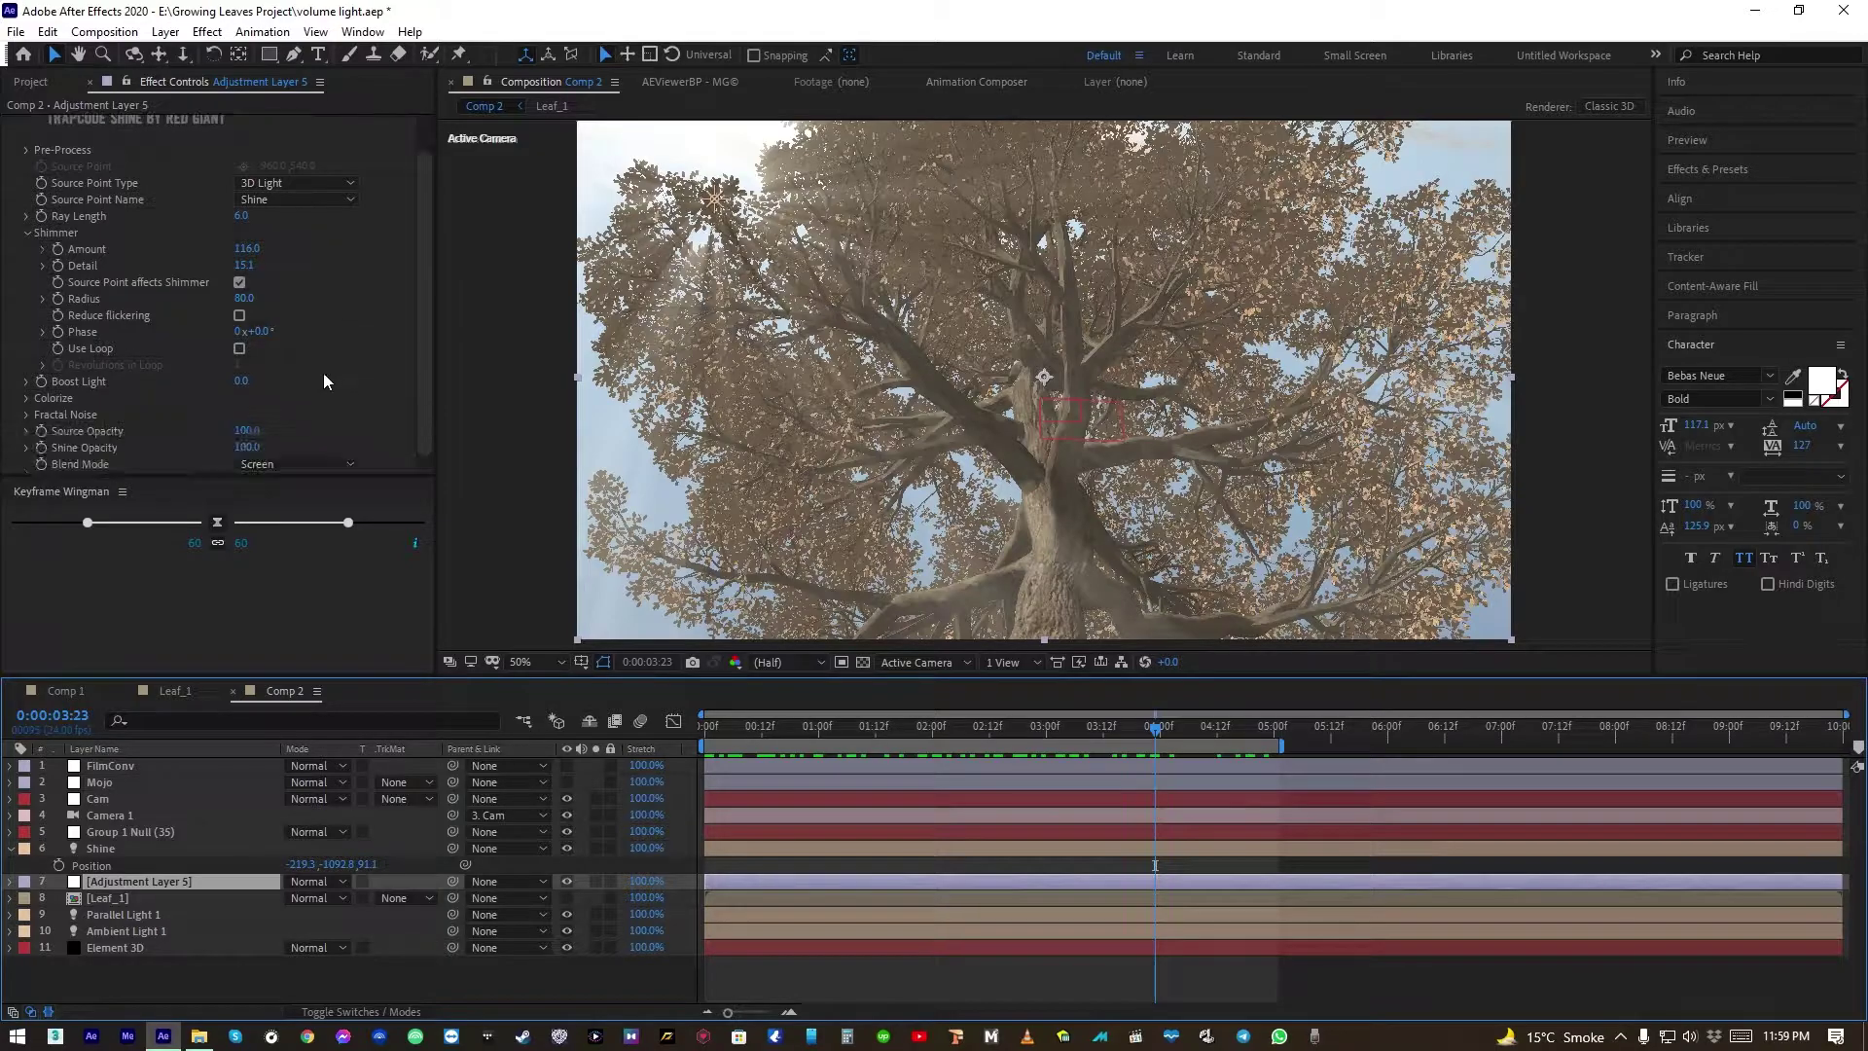
pyautogui.click(244, 385)
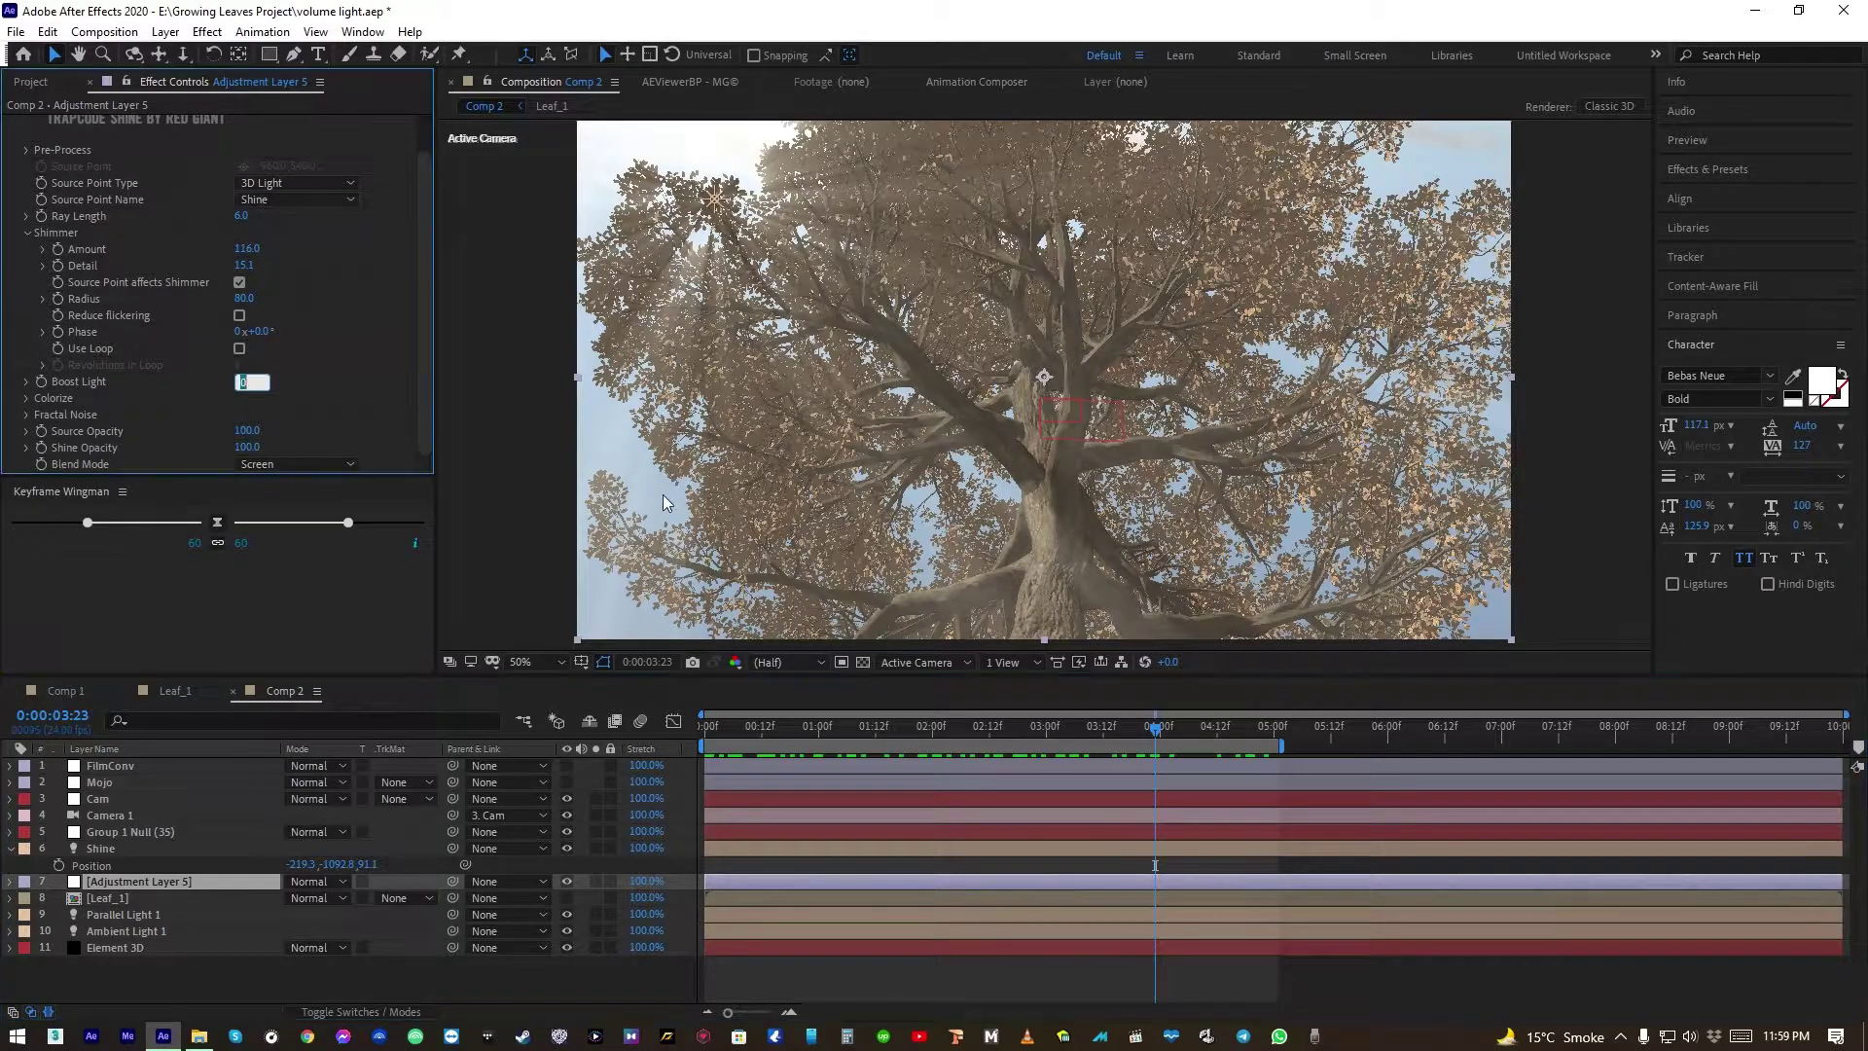
pyautogui.write('1')
pyautogui.press('Return')
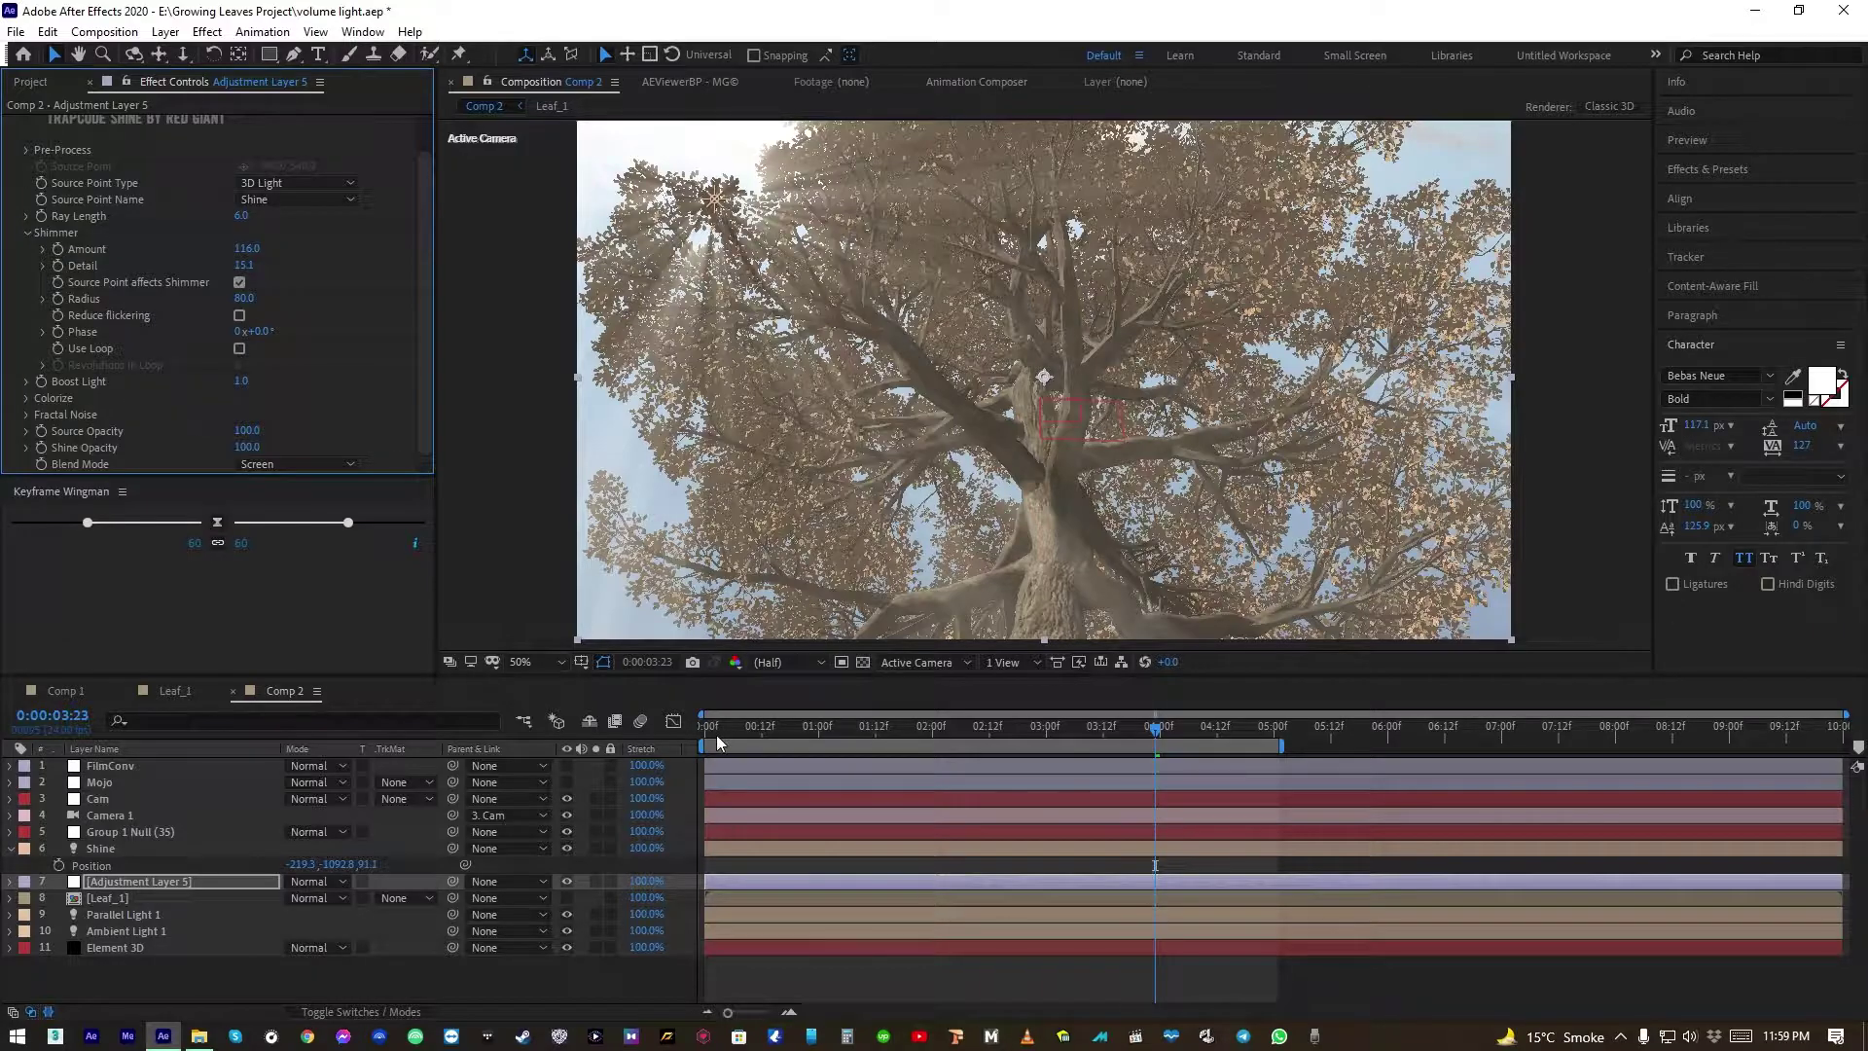
pyautogui.moveTo(691, 732); pyautogui.dragTo(1263, 812)
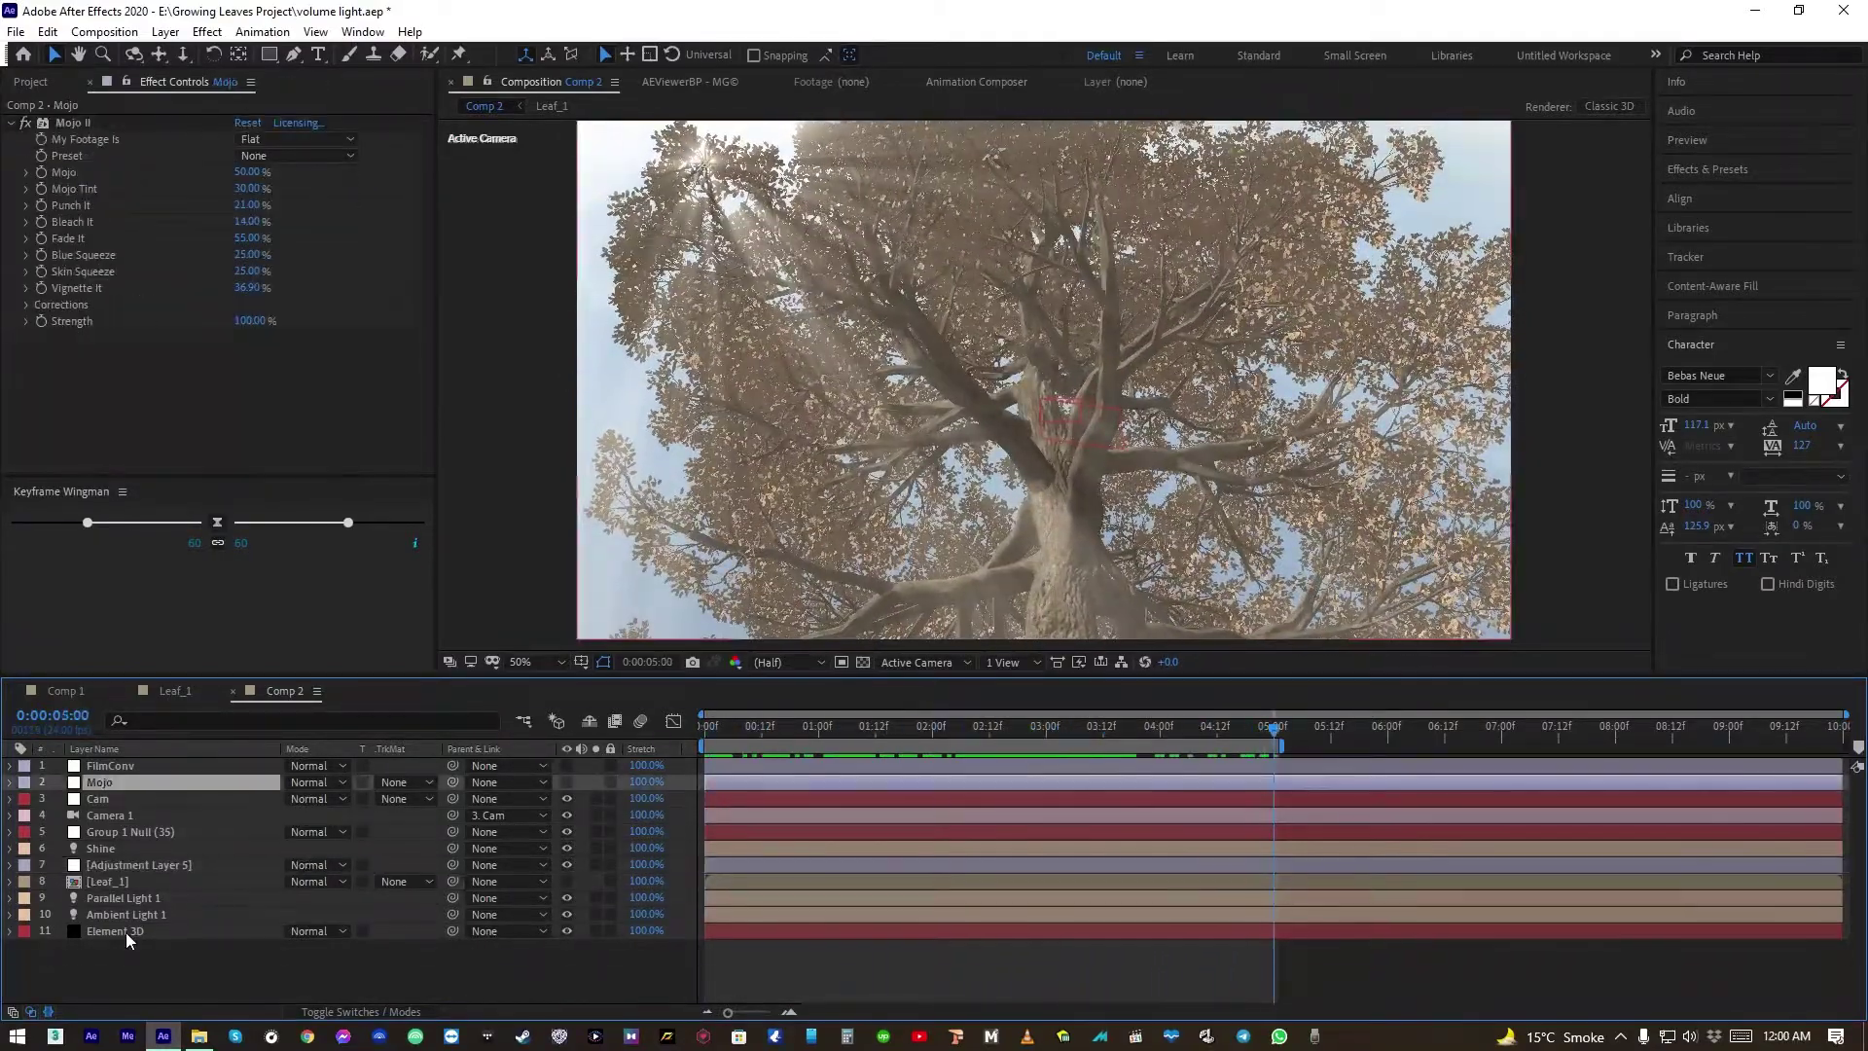
# Enable Element 3D's ambient occlusion under Render Settings, revealing the Shadows and Subsurface Scattering groups
pyautogui.click(125, 932)
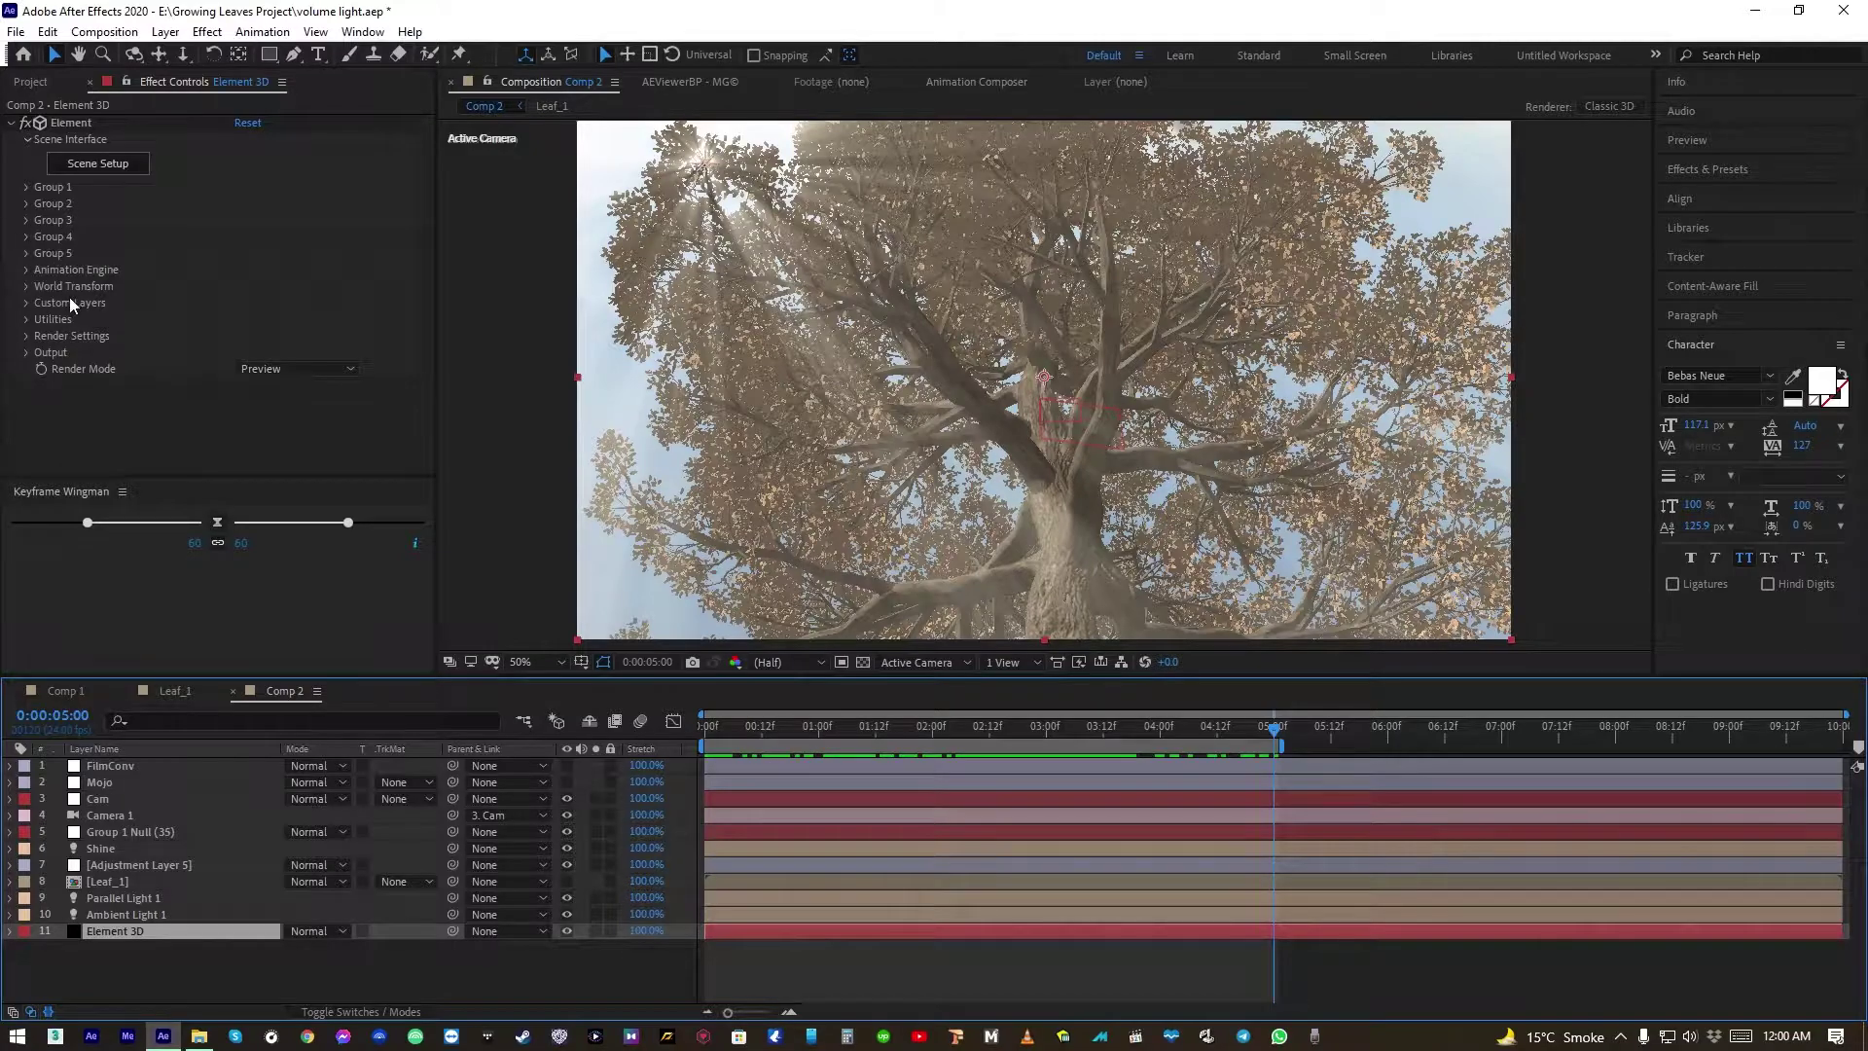
pyautogui.click(27, 336)
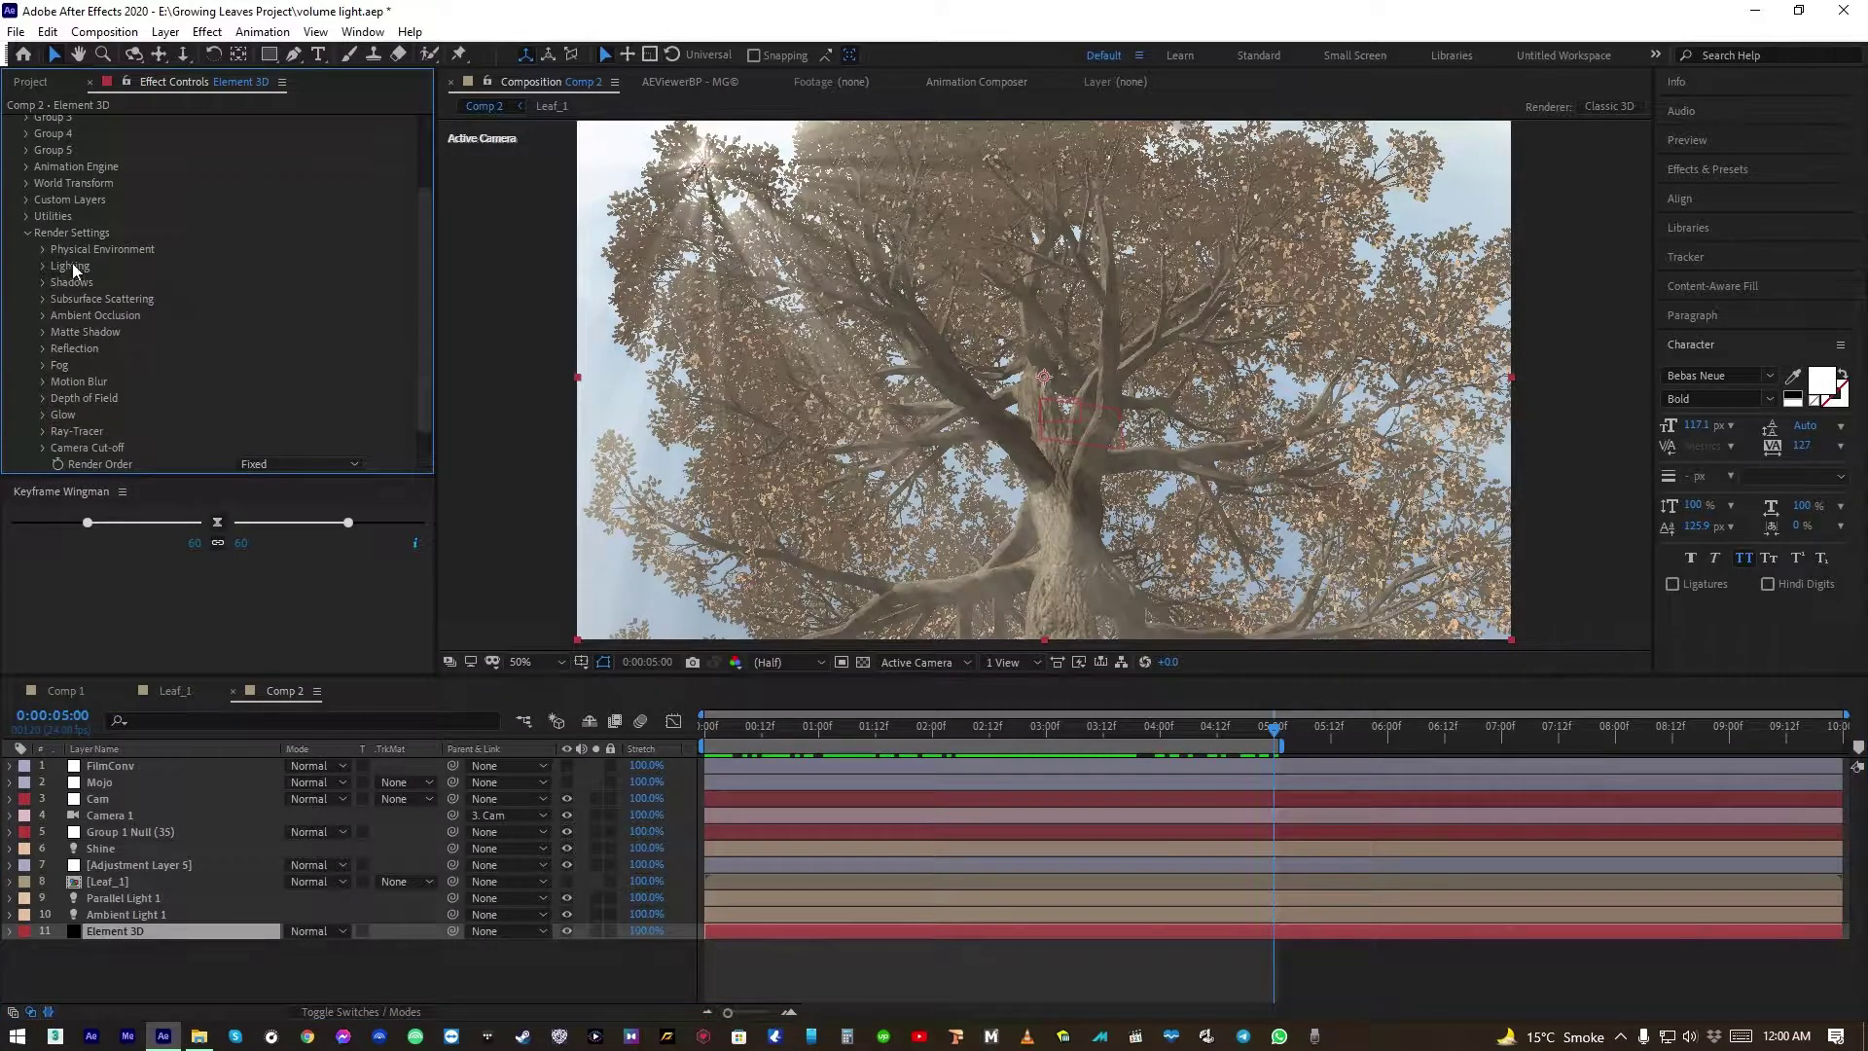
pyautogui.click(43, 317)
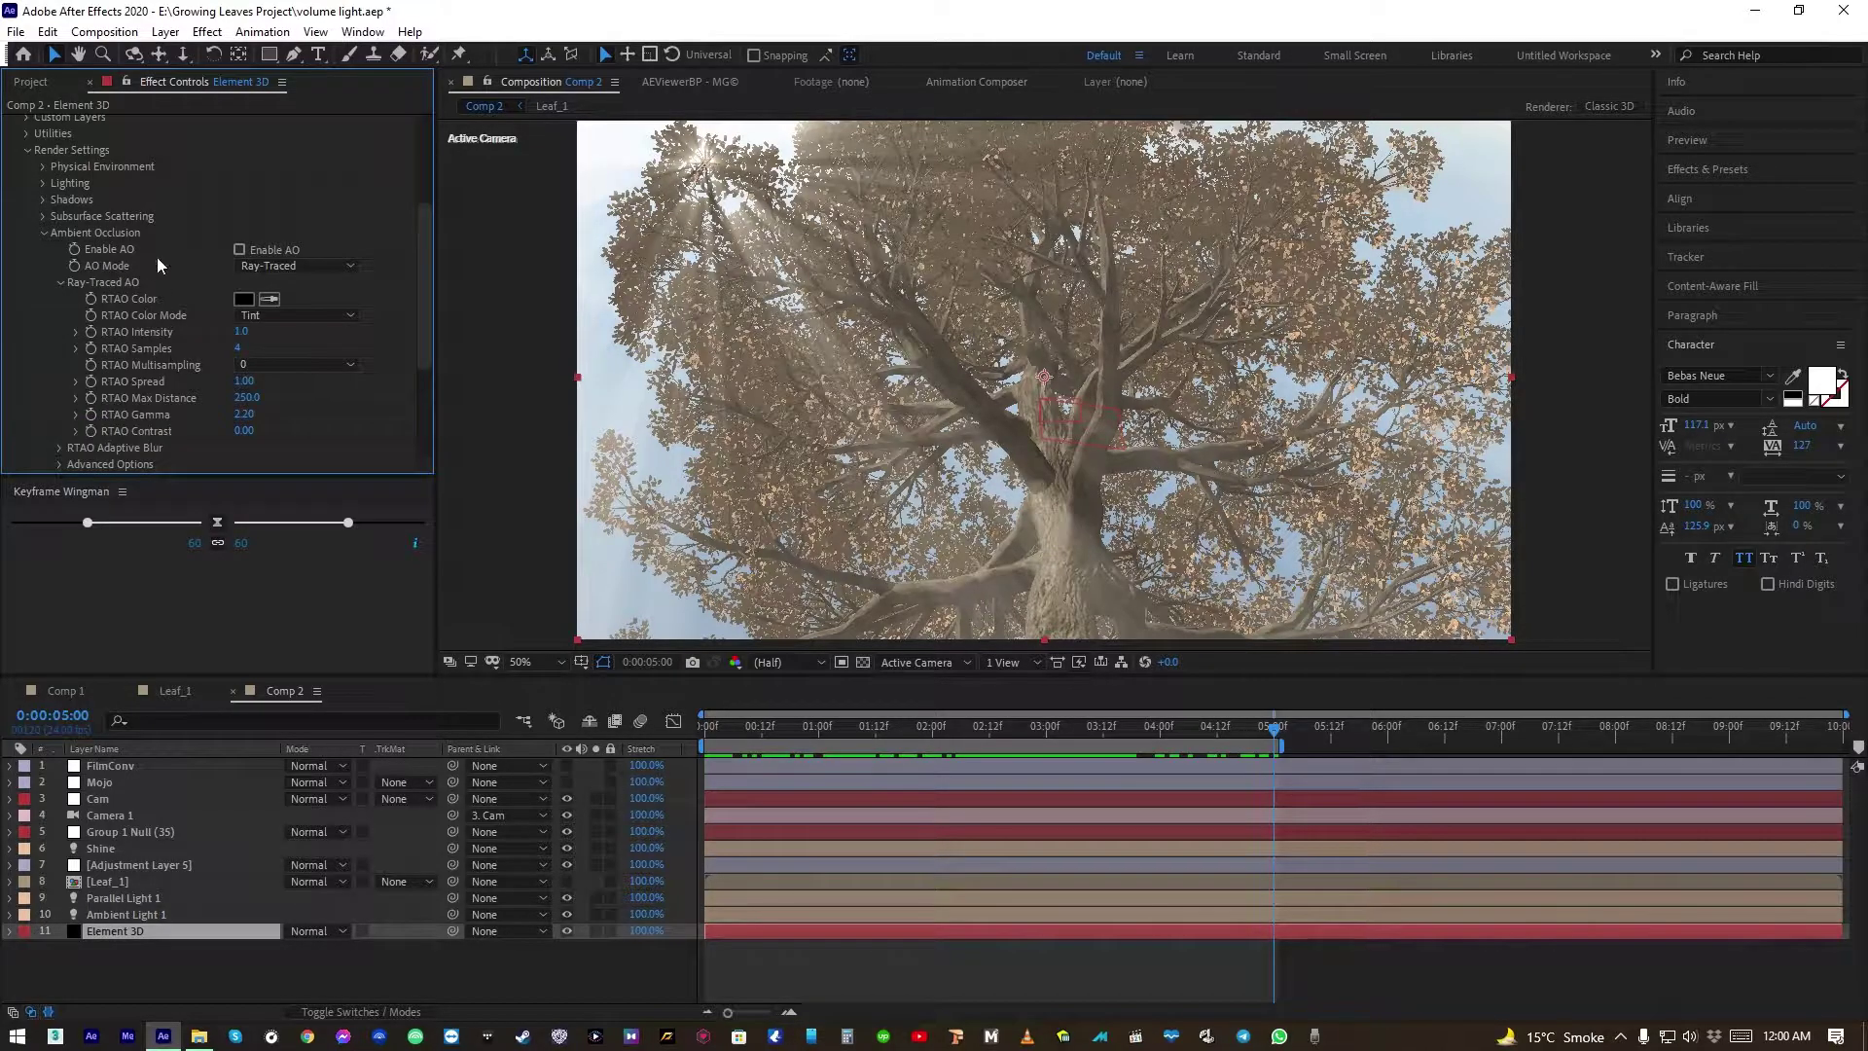
pyautogui.click(259, 250)
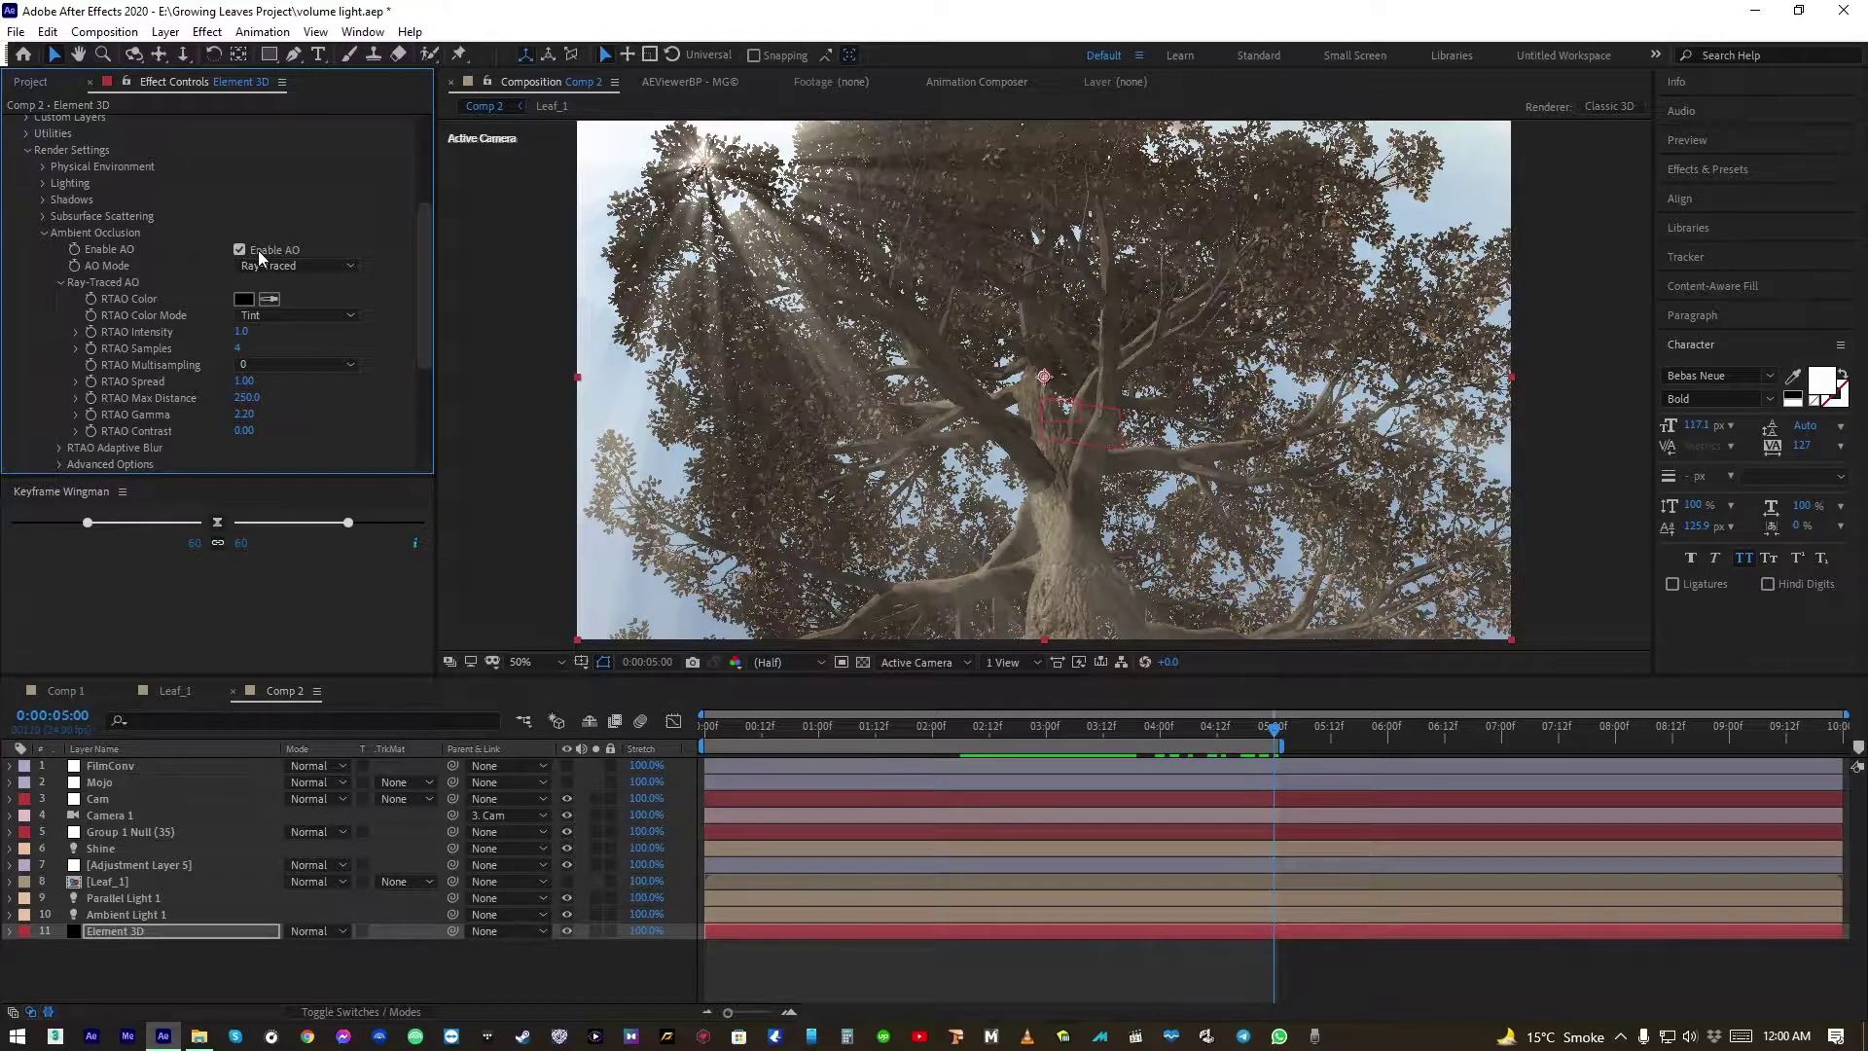
pyautogui.click(43, 199)
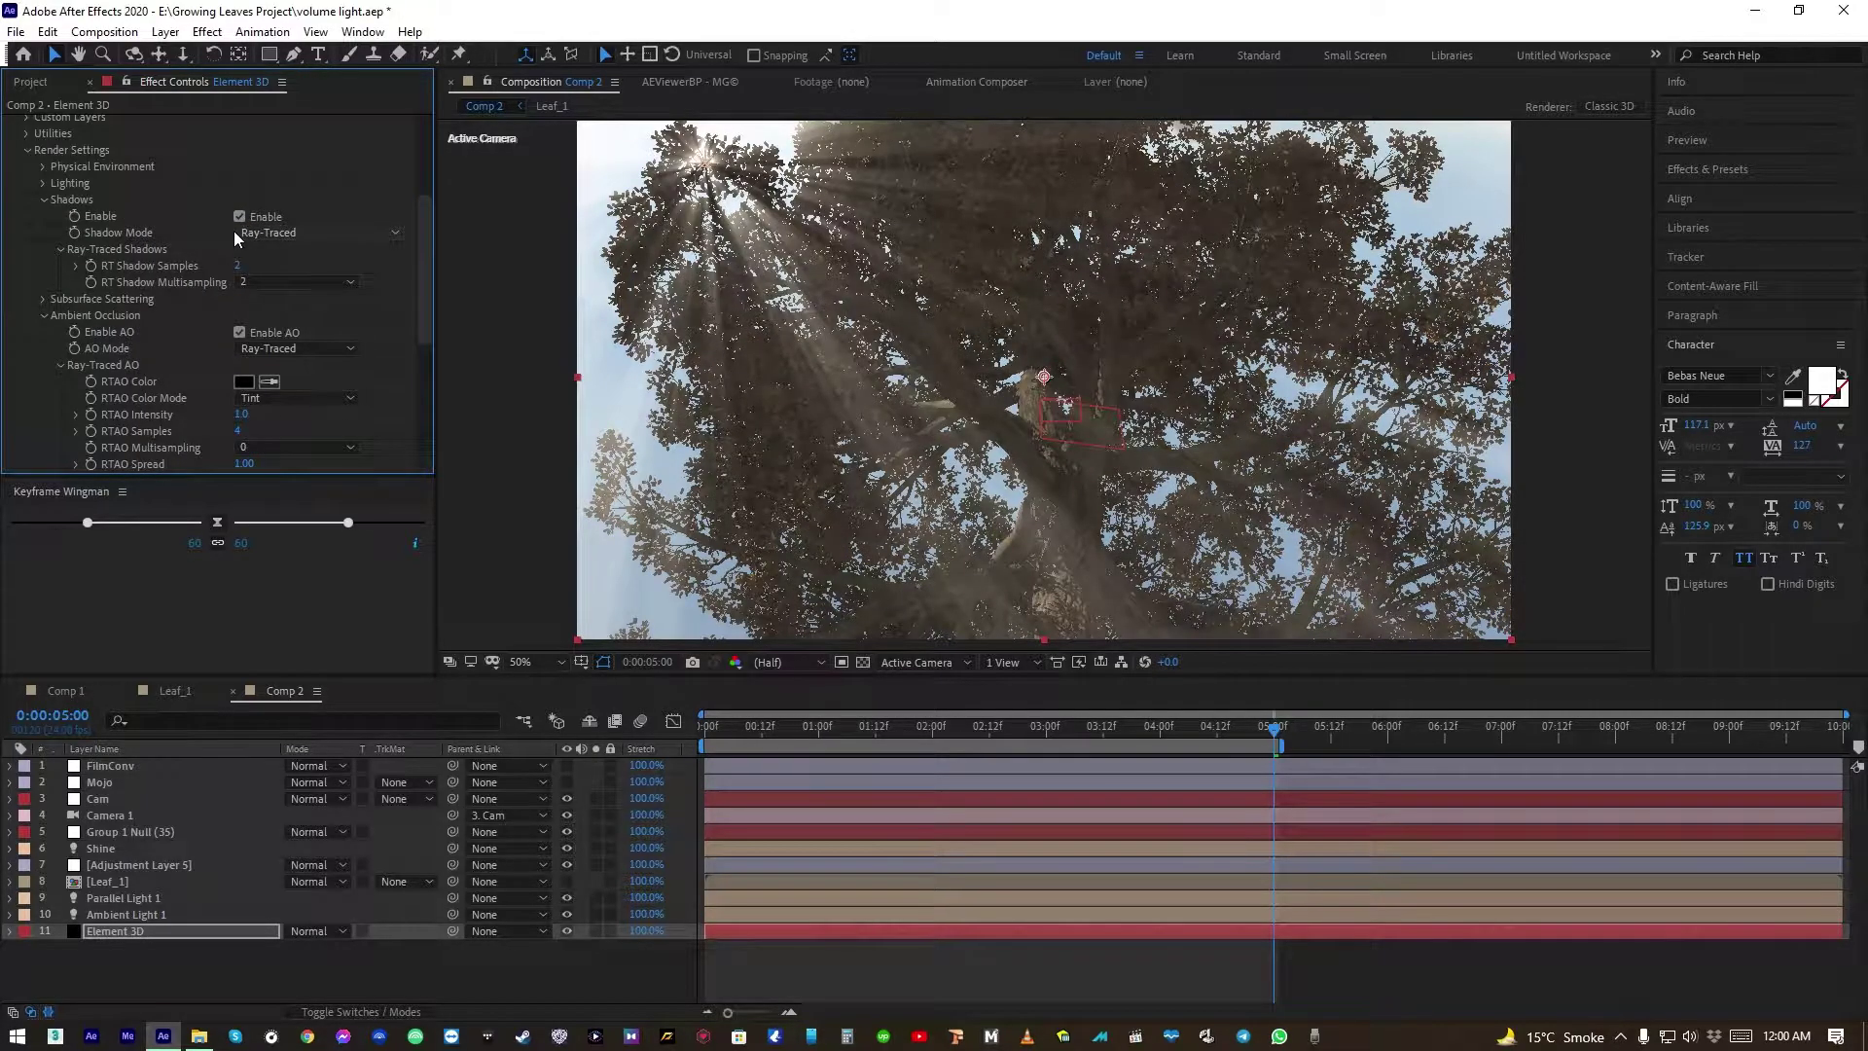
pyautogui.click(44, 299)
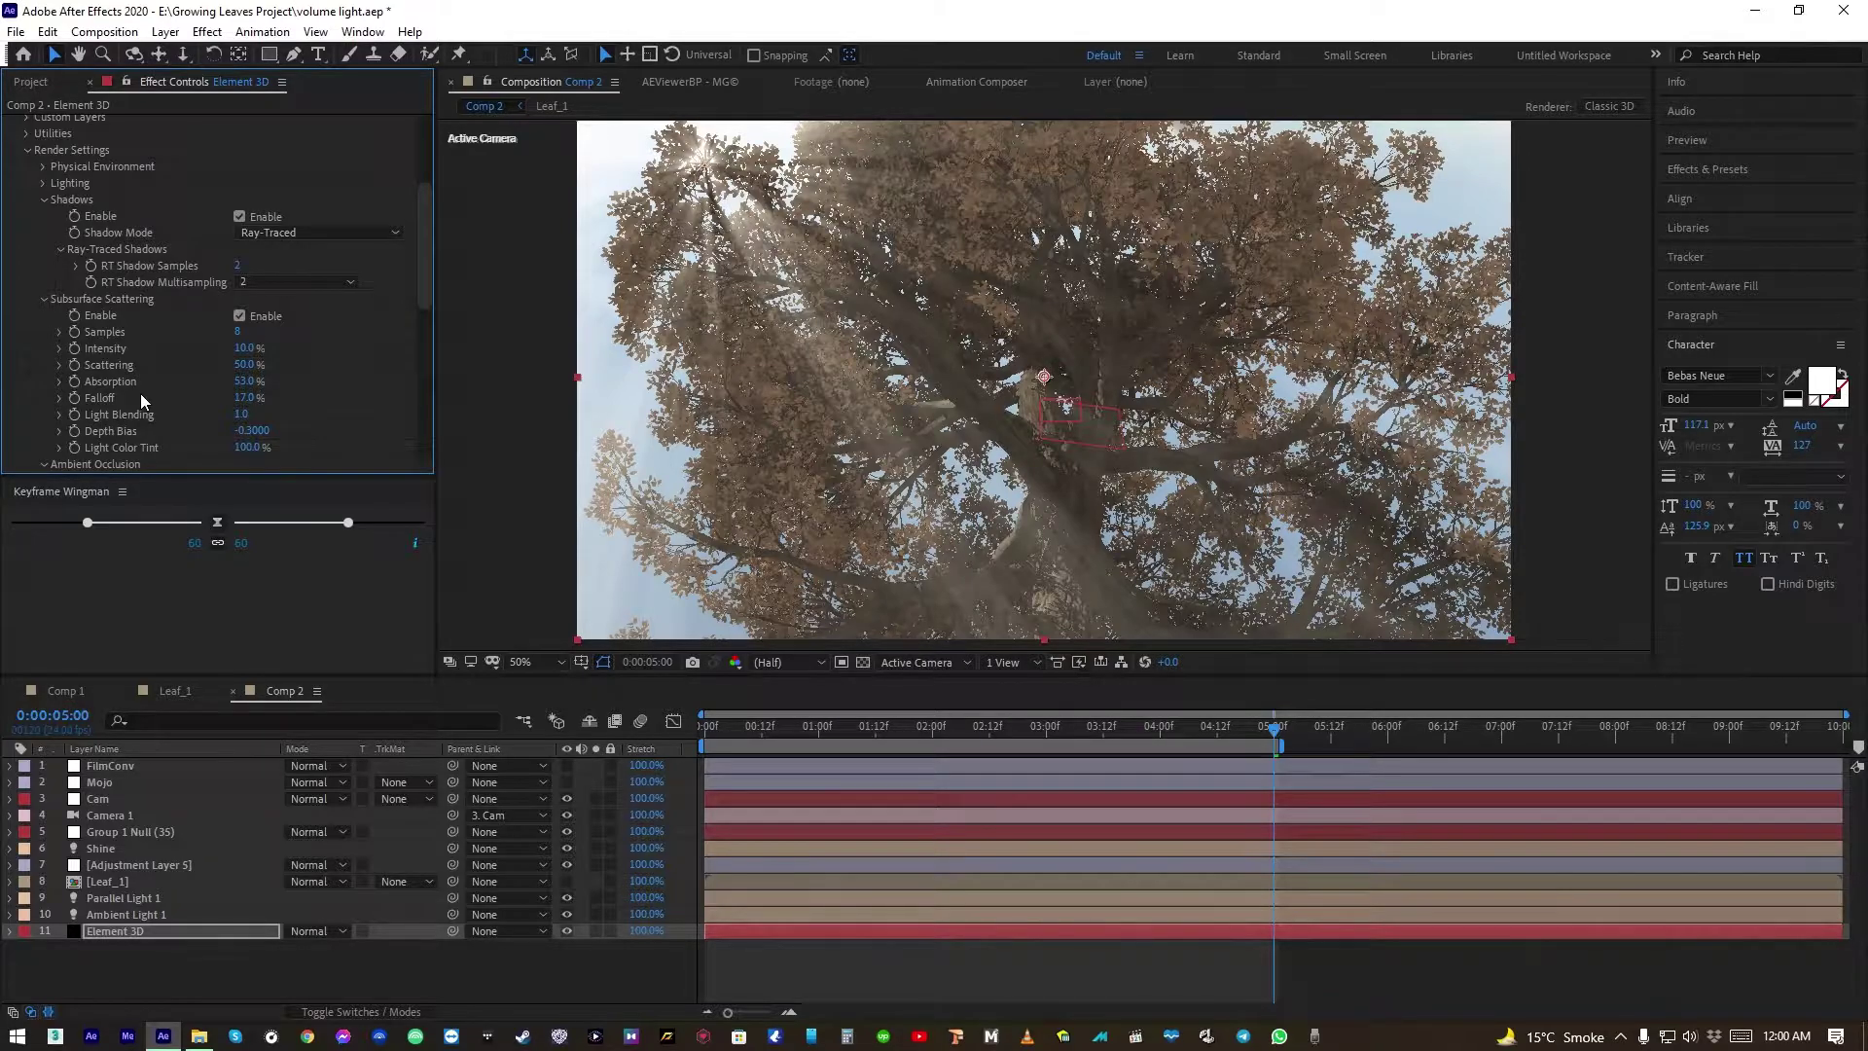
# Change Leaf_1_Mat's subsurface scatter colour to a warmer peach, FFE0C1
pyautogui.scroll(3, 140, 393)
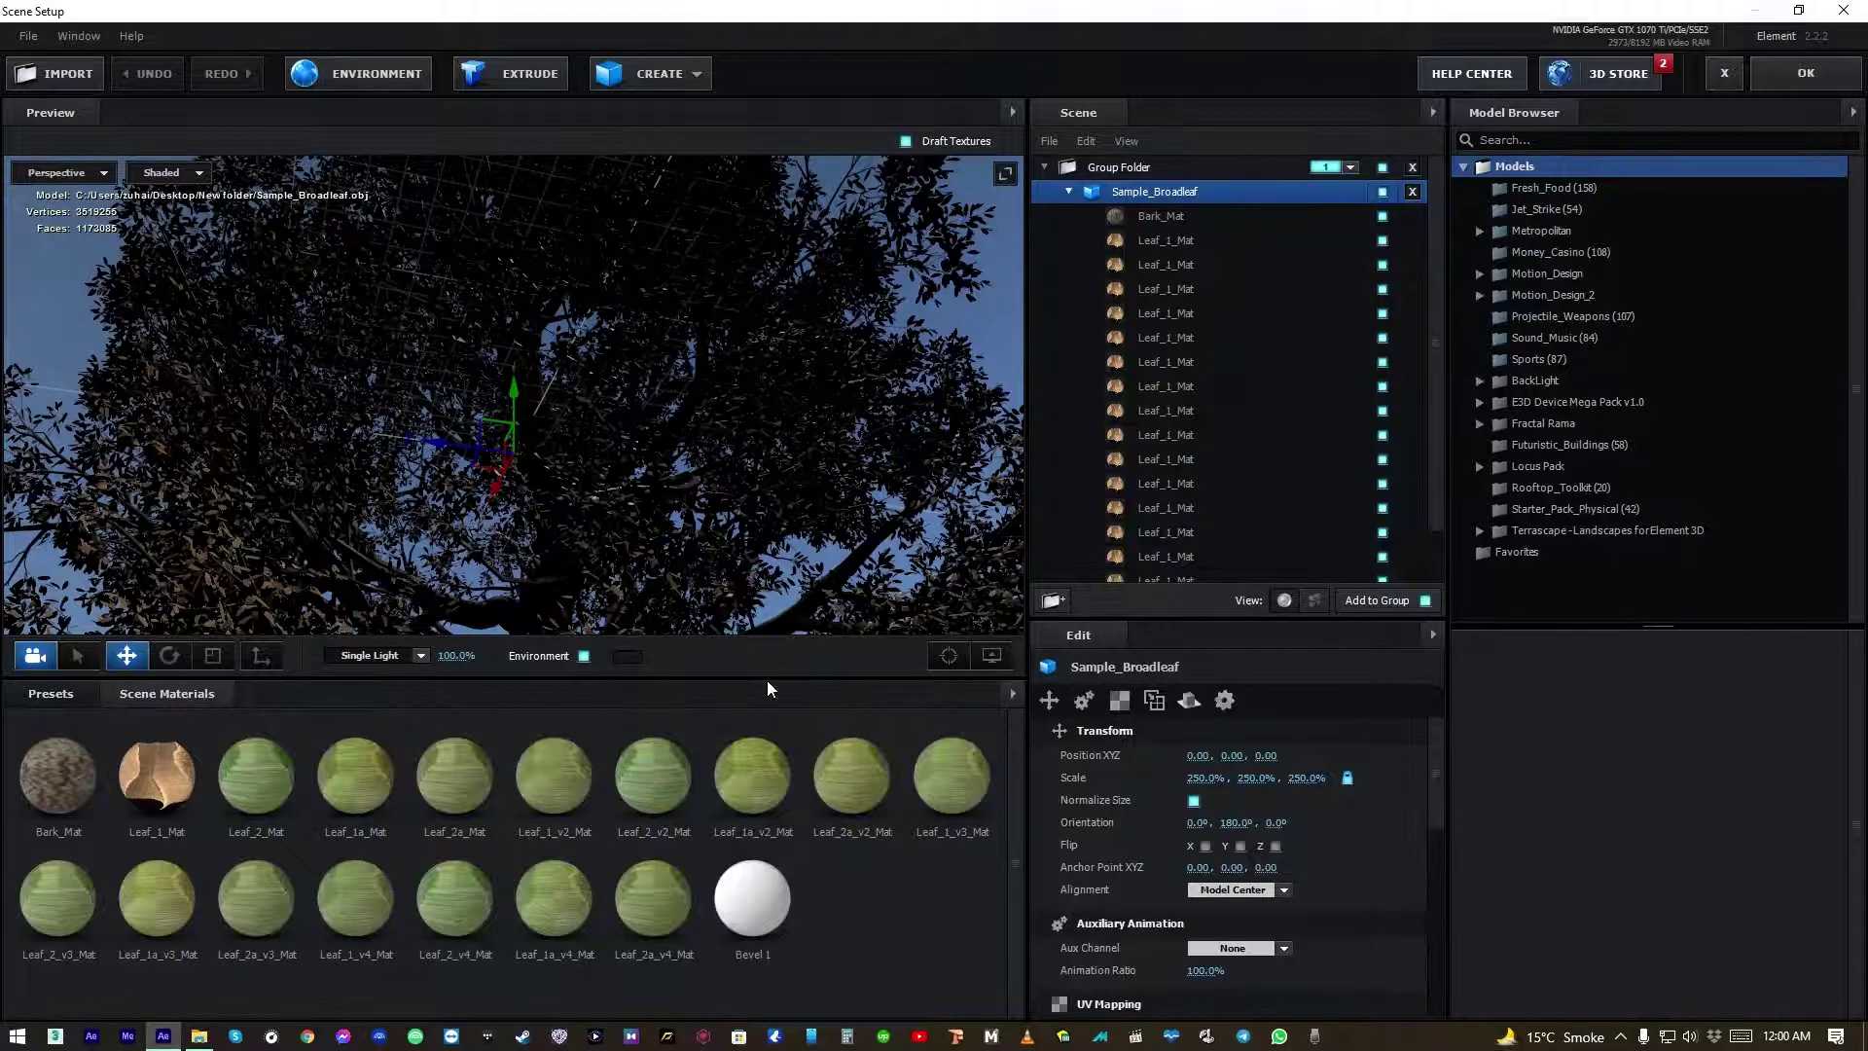
pyautogui.click(159, 769)
pyautogui.scroll(-10, 1365, 918)
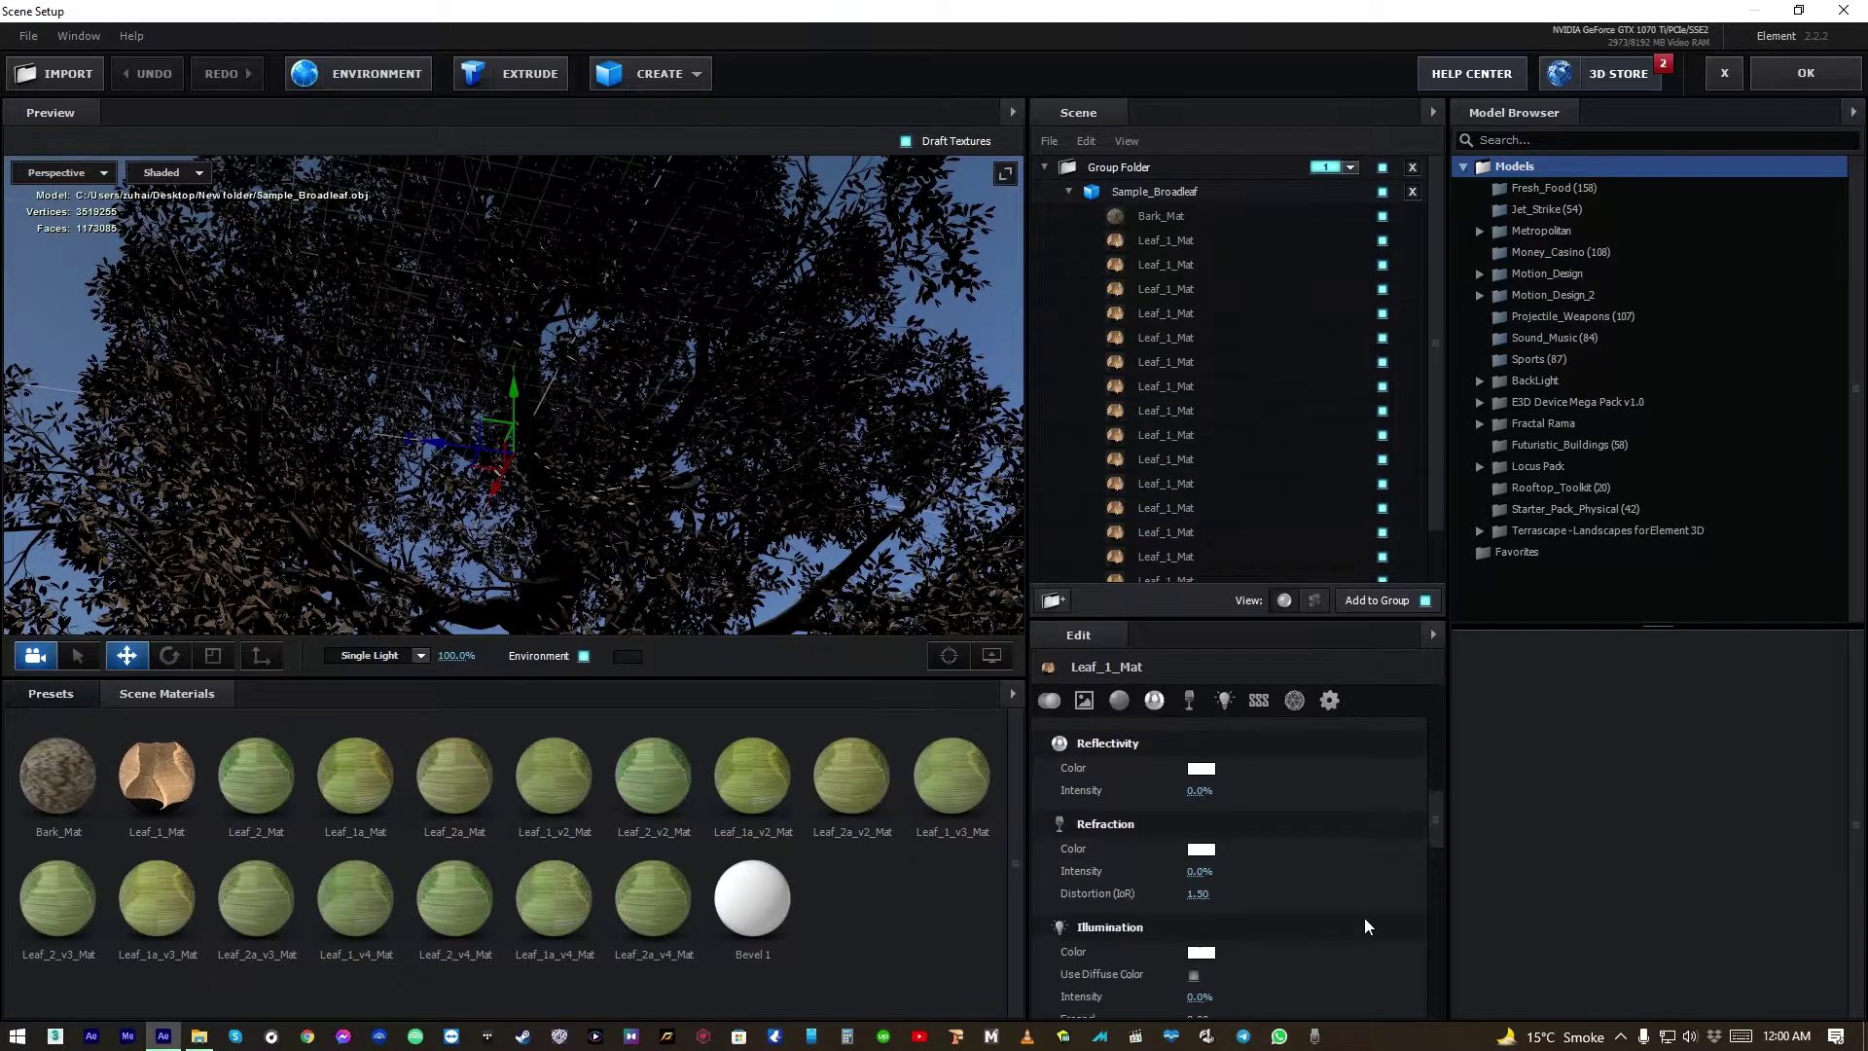
pyautogui.scroll(-4, 1363, 919)
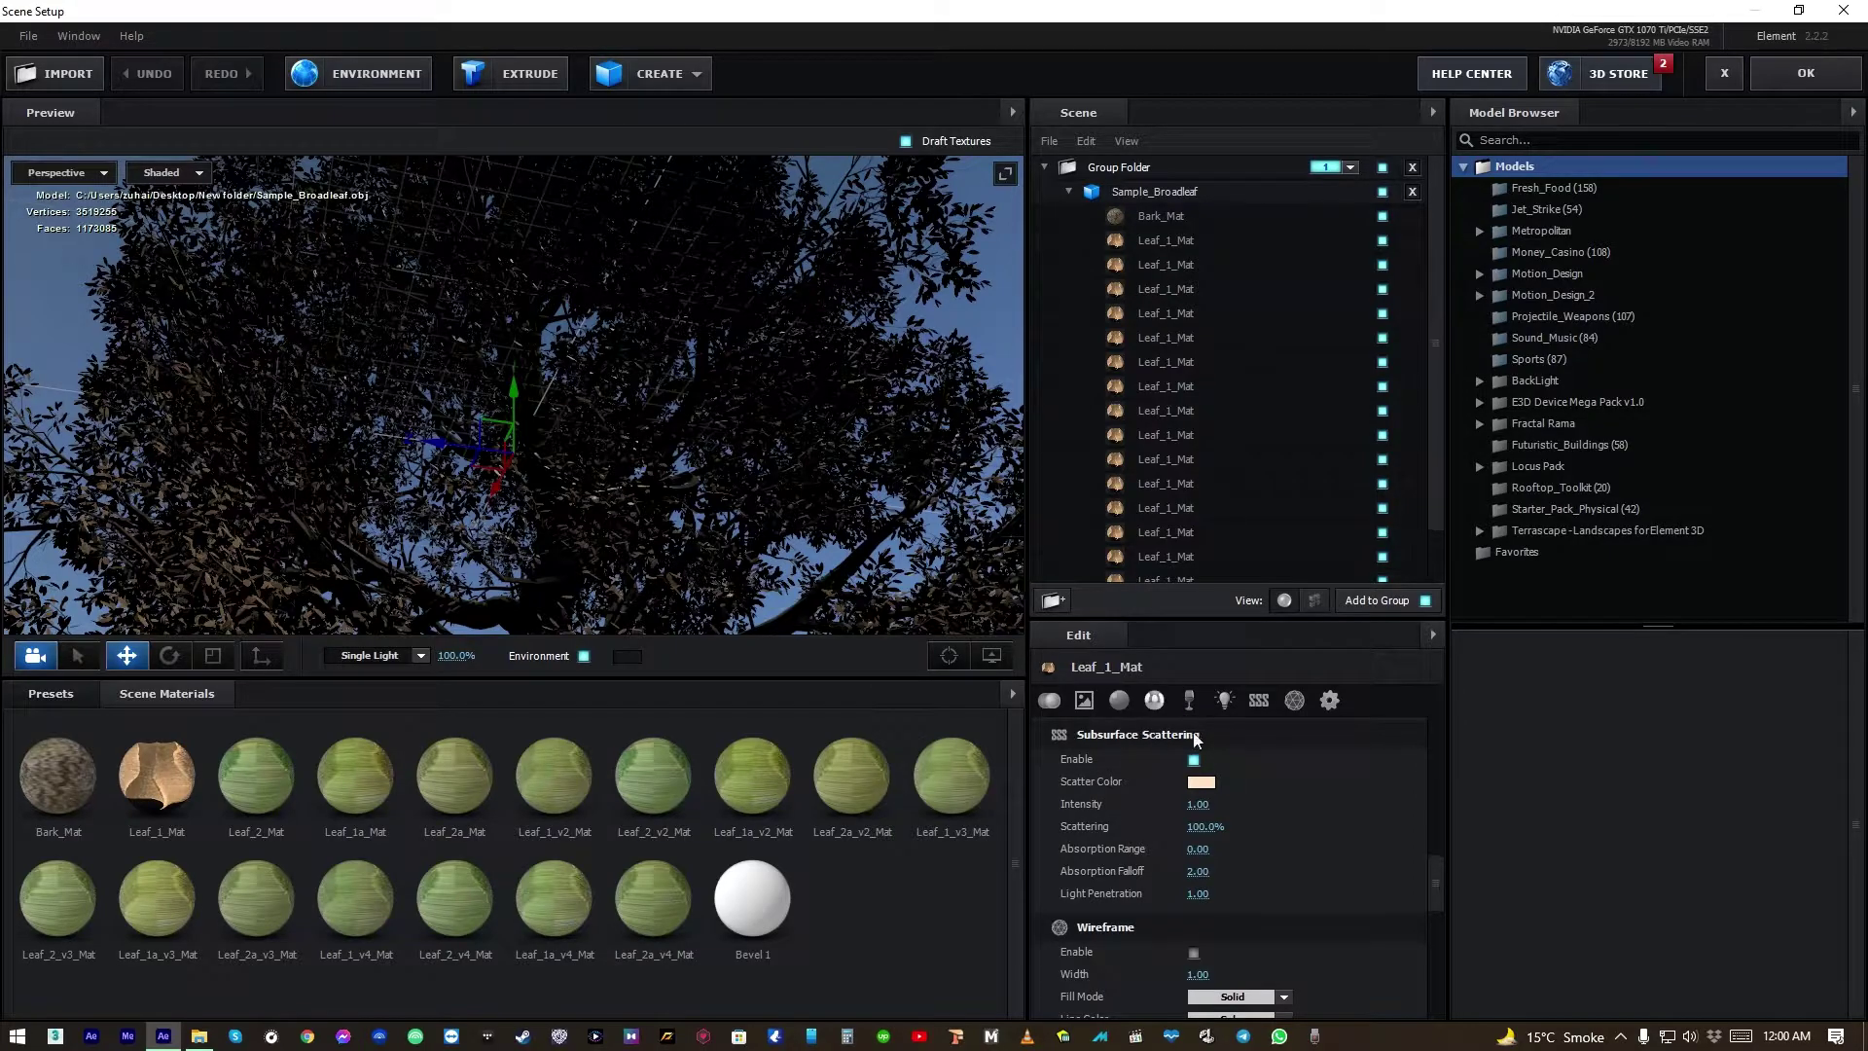
pyautogui.click(1200, 782)
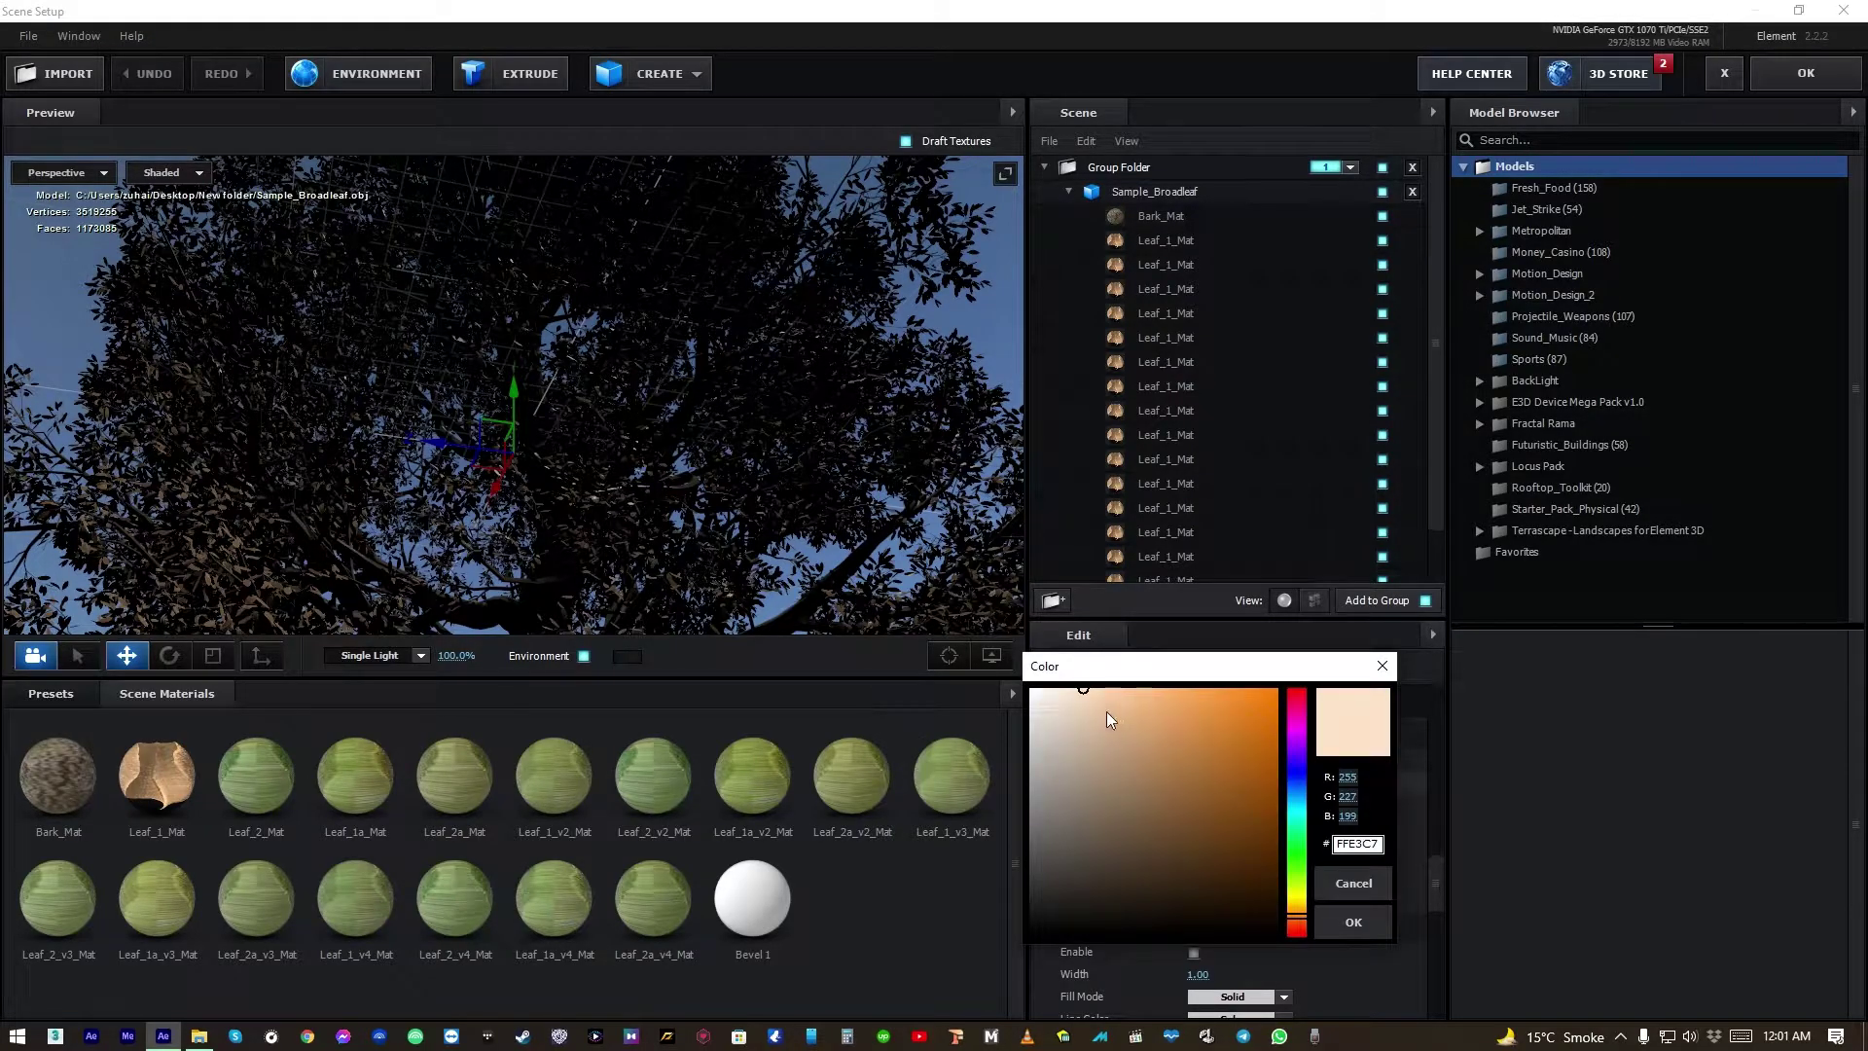
pyautogui.moveTo(1084, 702); pyautogui.dragTo(1090, 687)
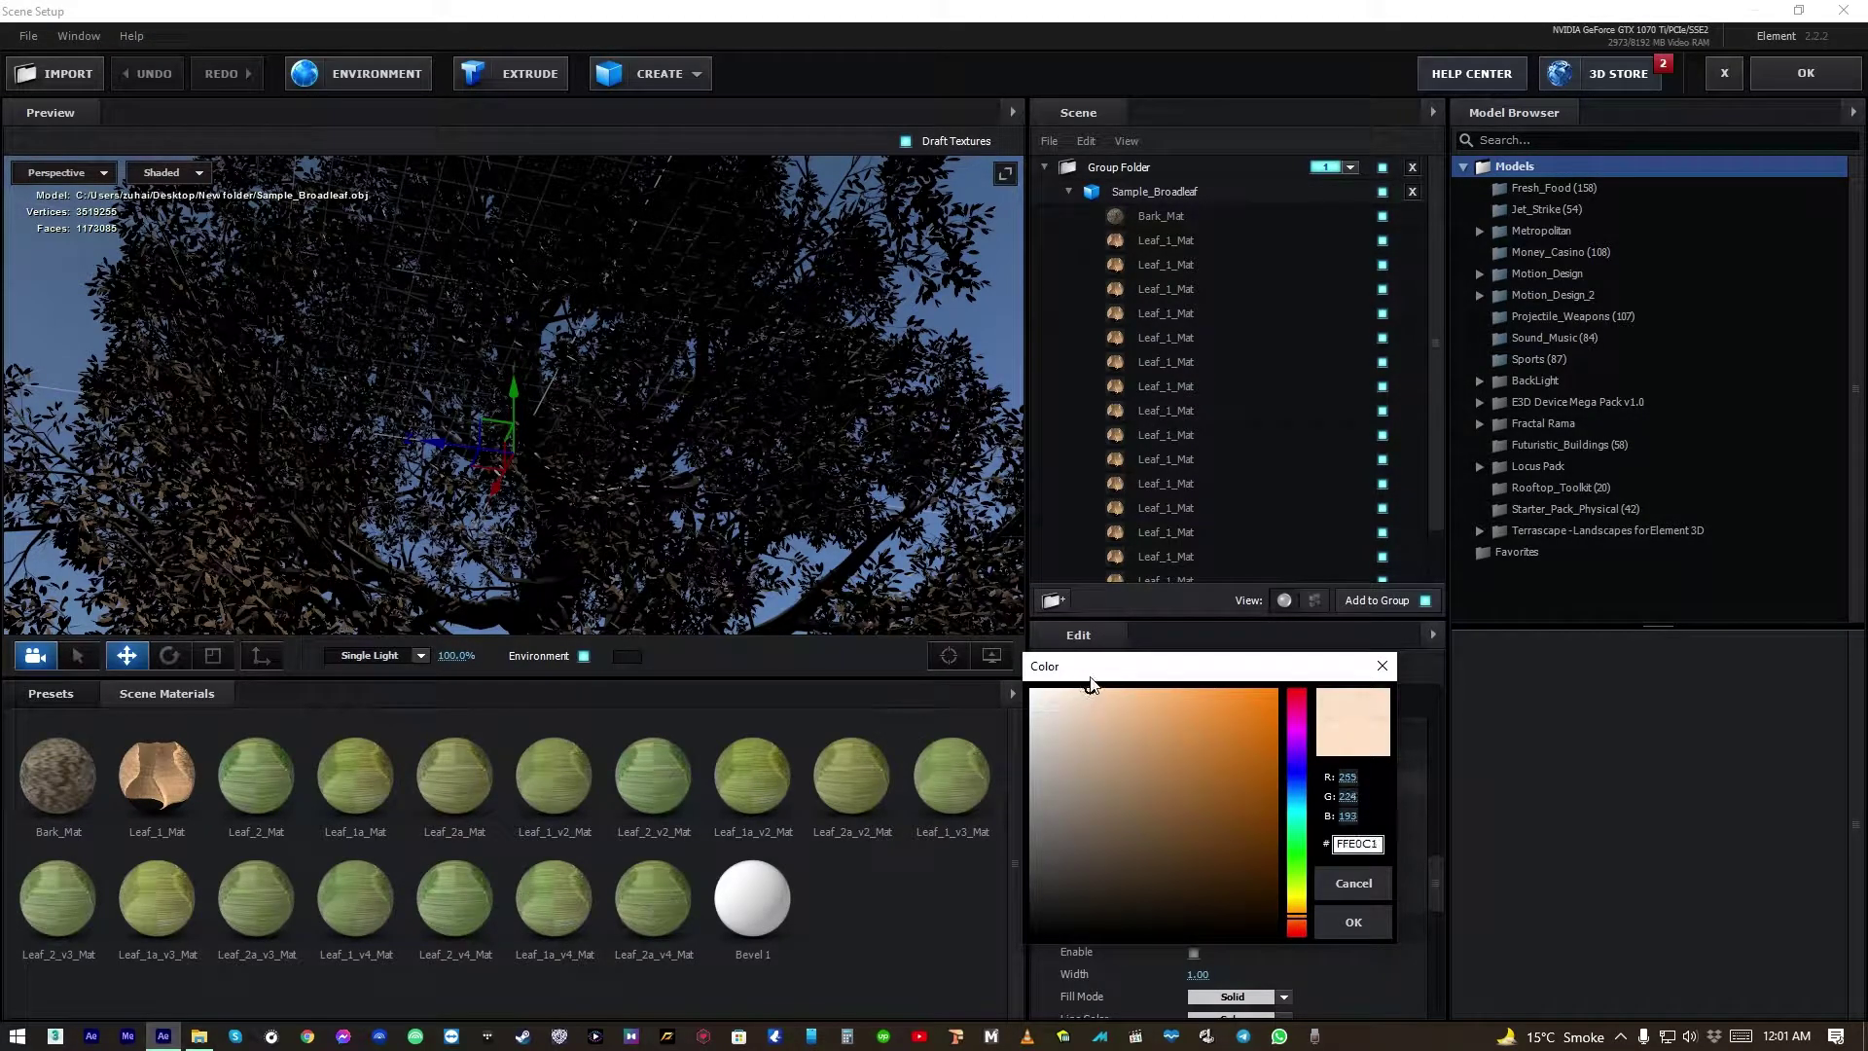
pyautogui.click(1349, 921)
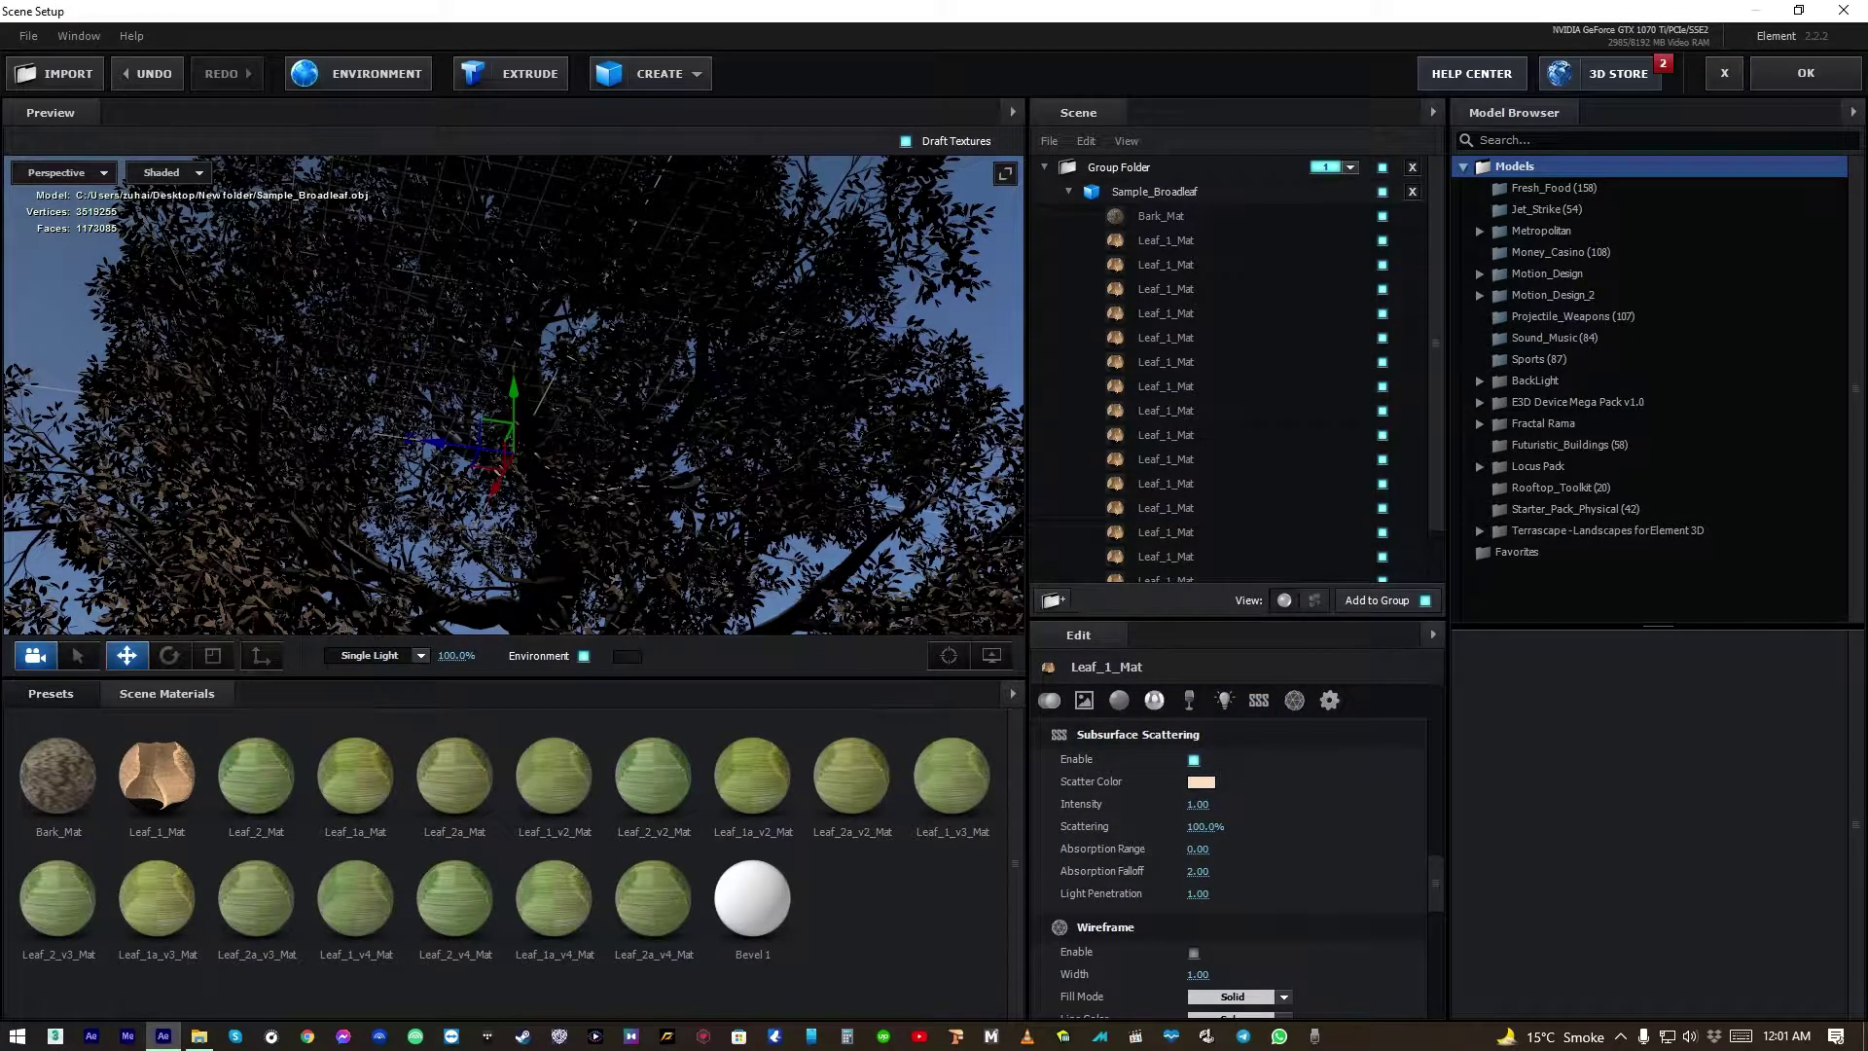
# Close Scene Setup with OK to apply the scene changes to the comp
pyautogui.click(1789, 74)
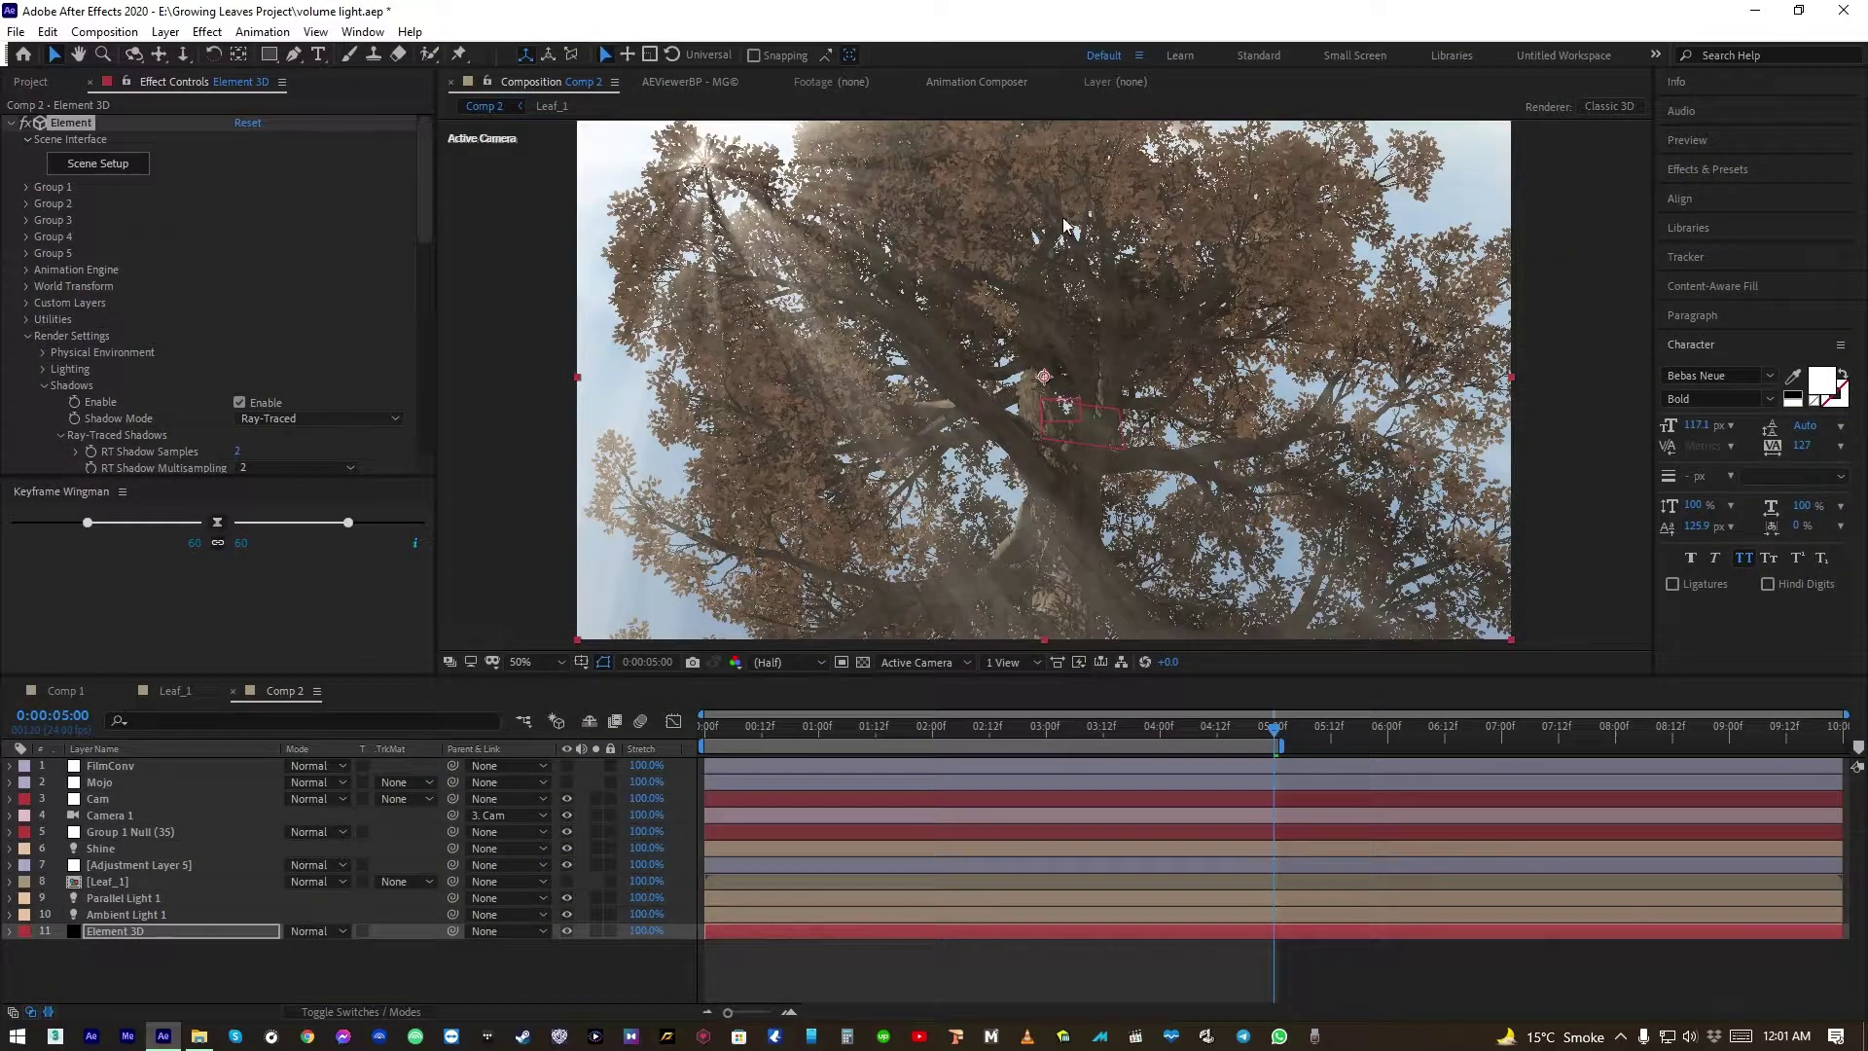
pyautogui.scroll(-10, 179, 381)
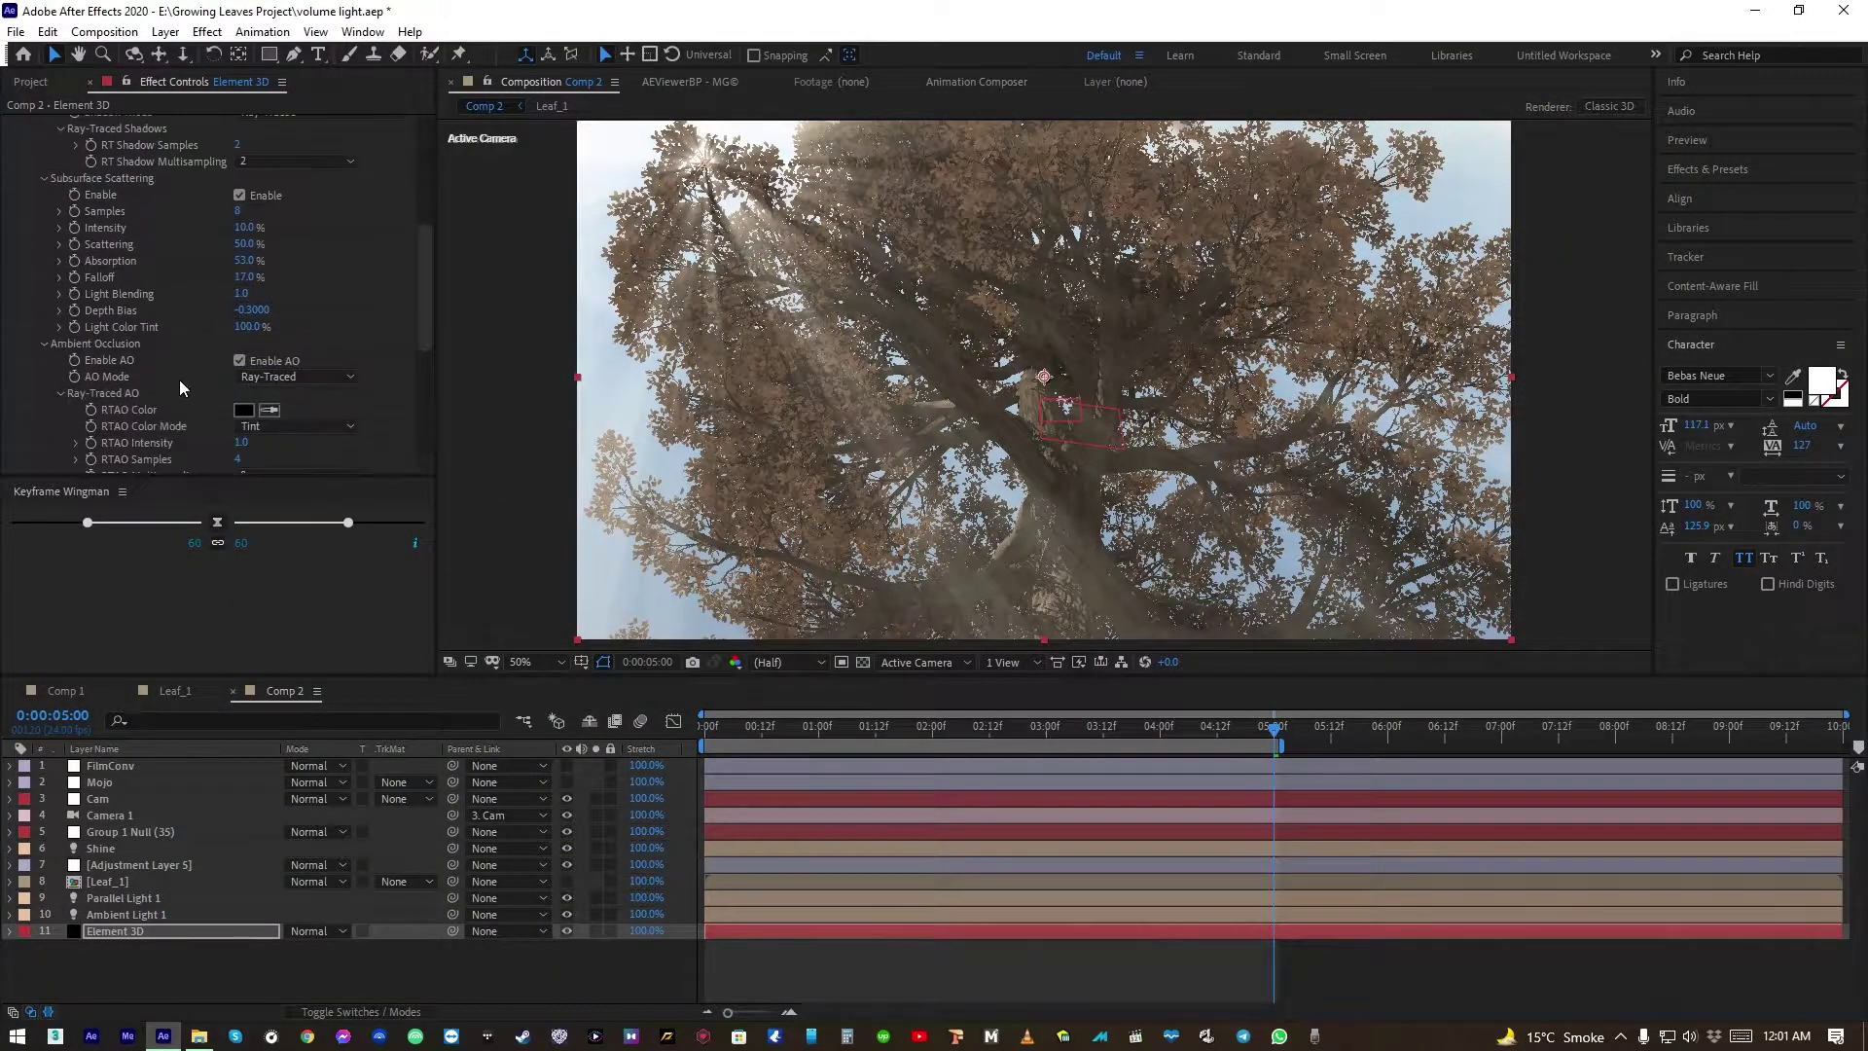
pyautogui.scroll(5, 183, 362)
# Try Subsurface Scattering Intensity at 50% and 25%, settling on 20%
pyautogui.click(239, 227)
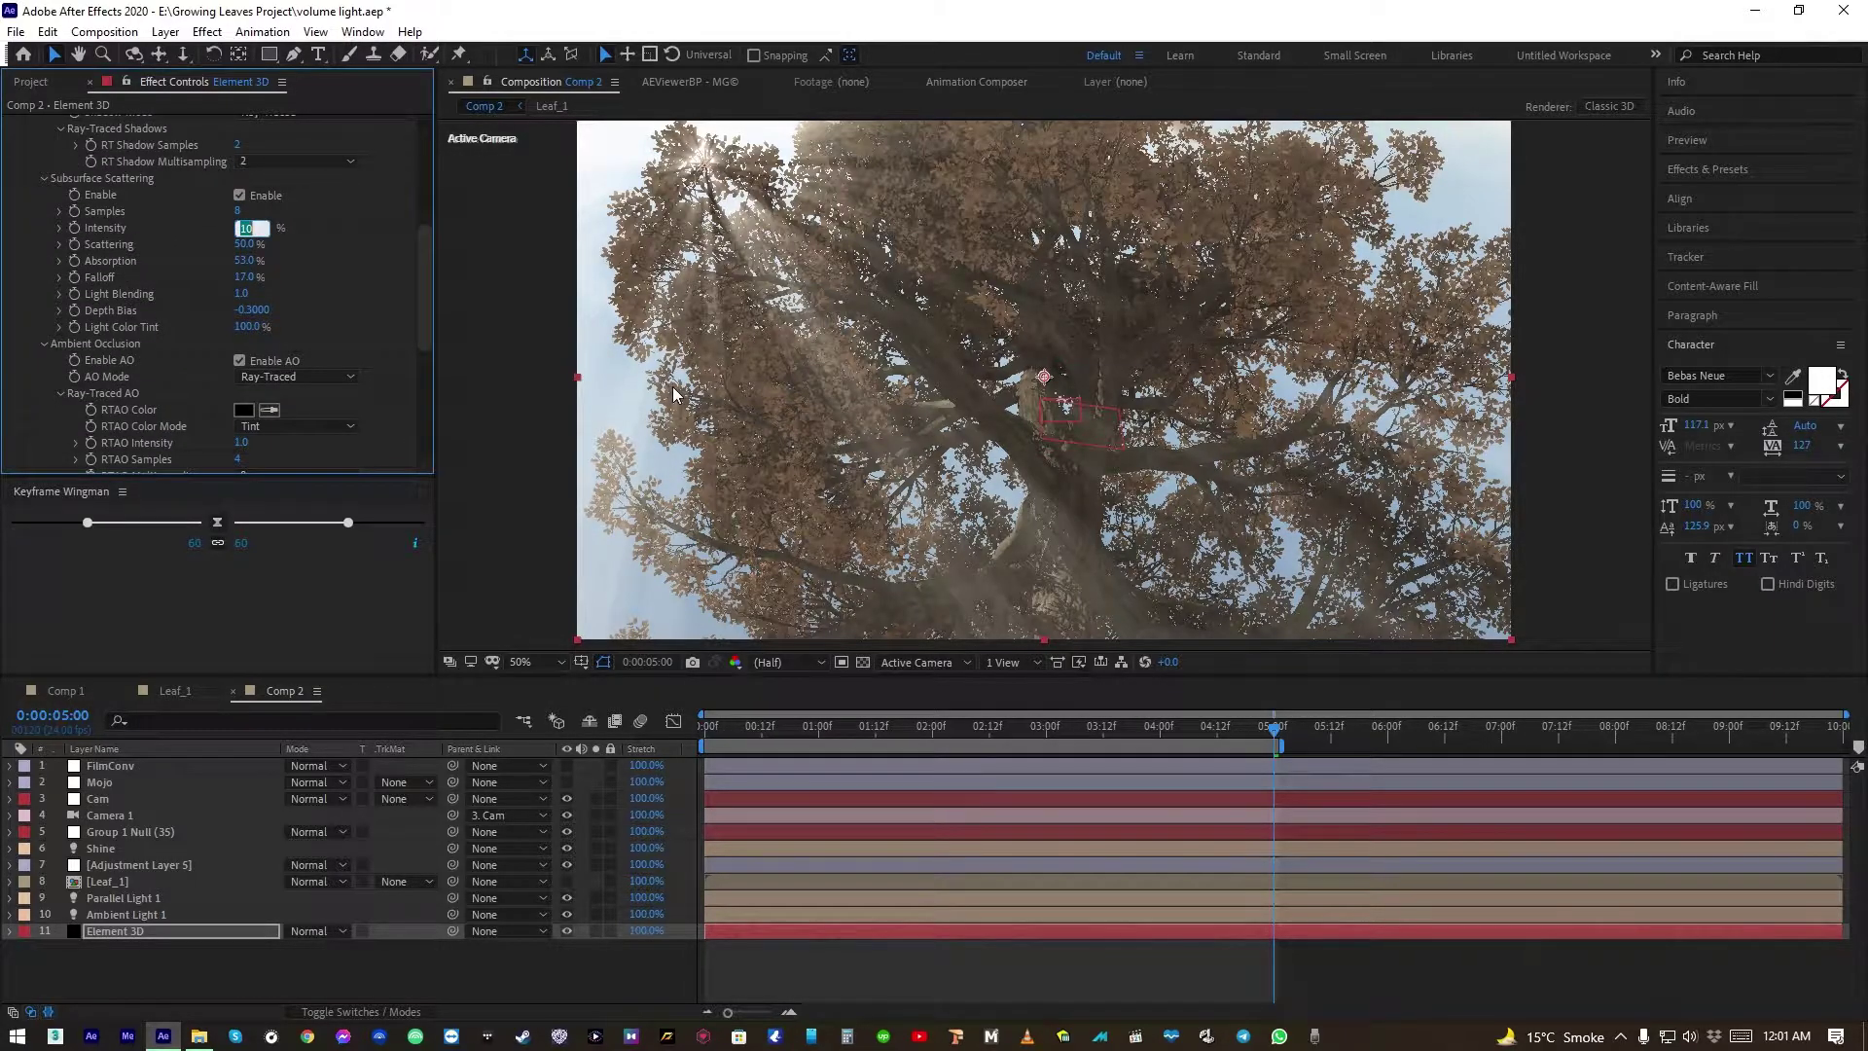
pyautogui.write('50')
pyautogui.press('Return')
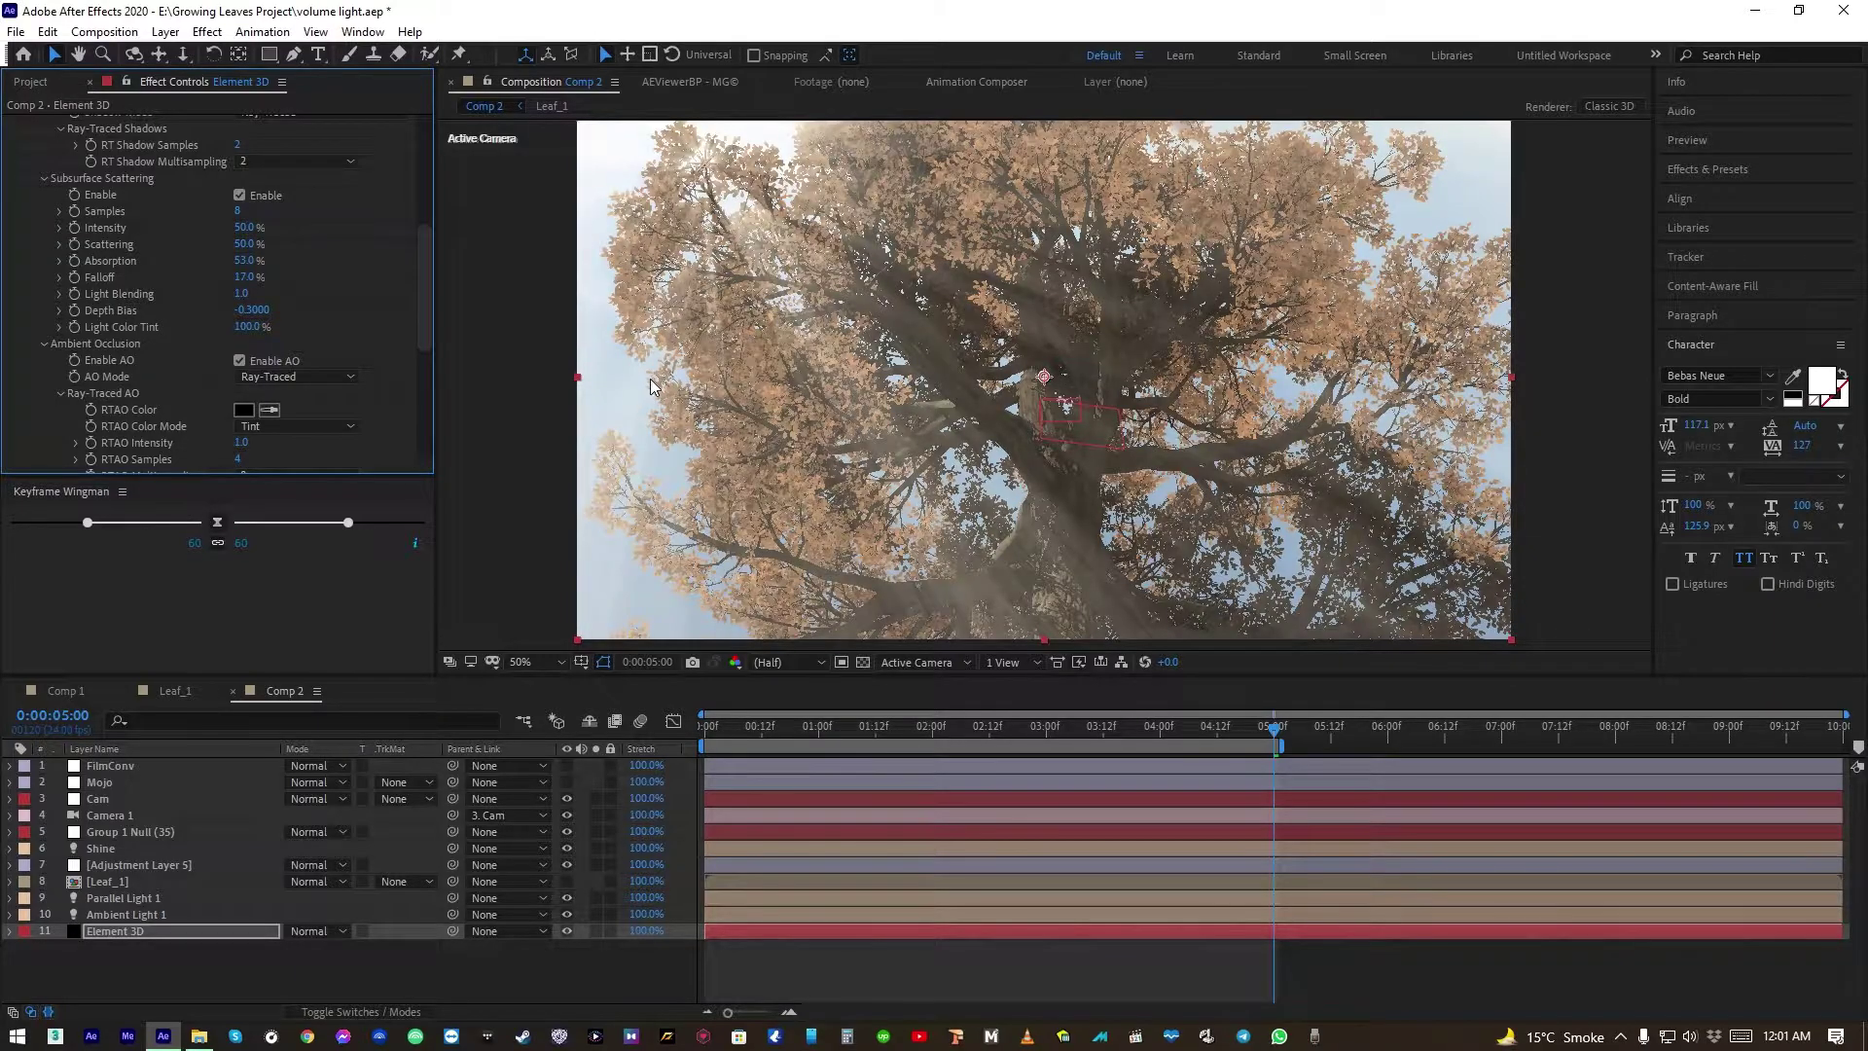
pyautogui.click(243, 227)
pyautogui.write('25')
pyautogui.press('Return')
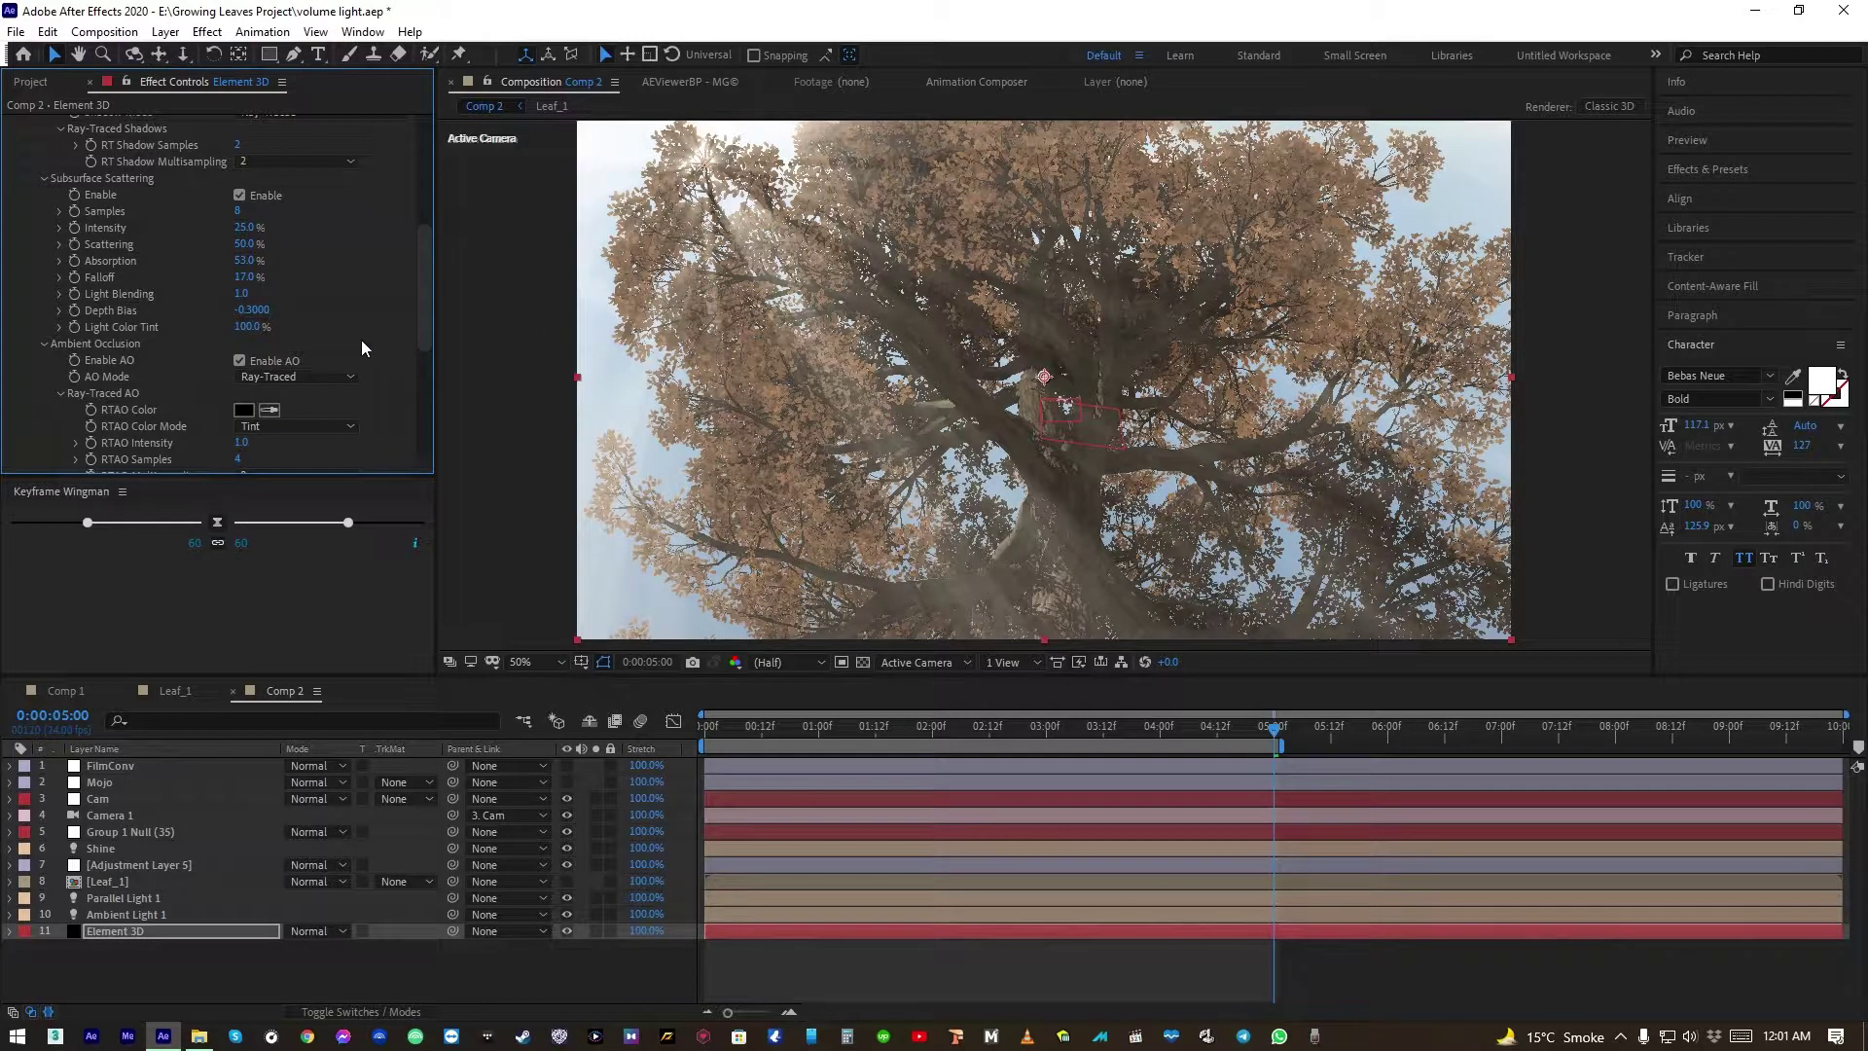
pyautogui.click(255, 227)
pyautogui.write('20')
pyautogui.press('Return')
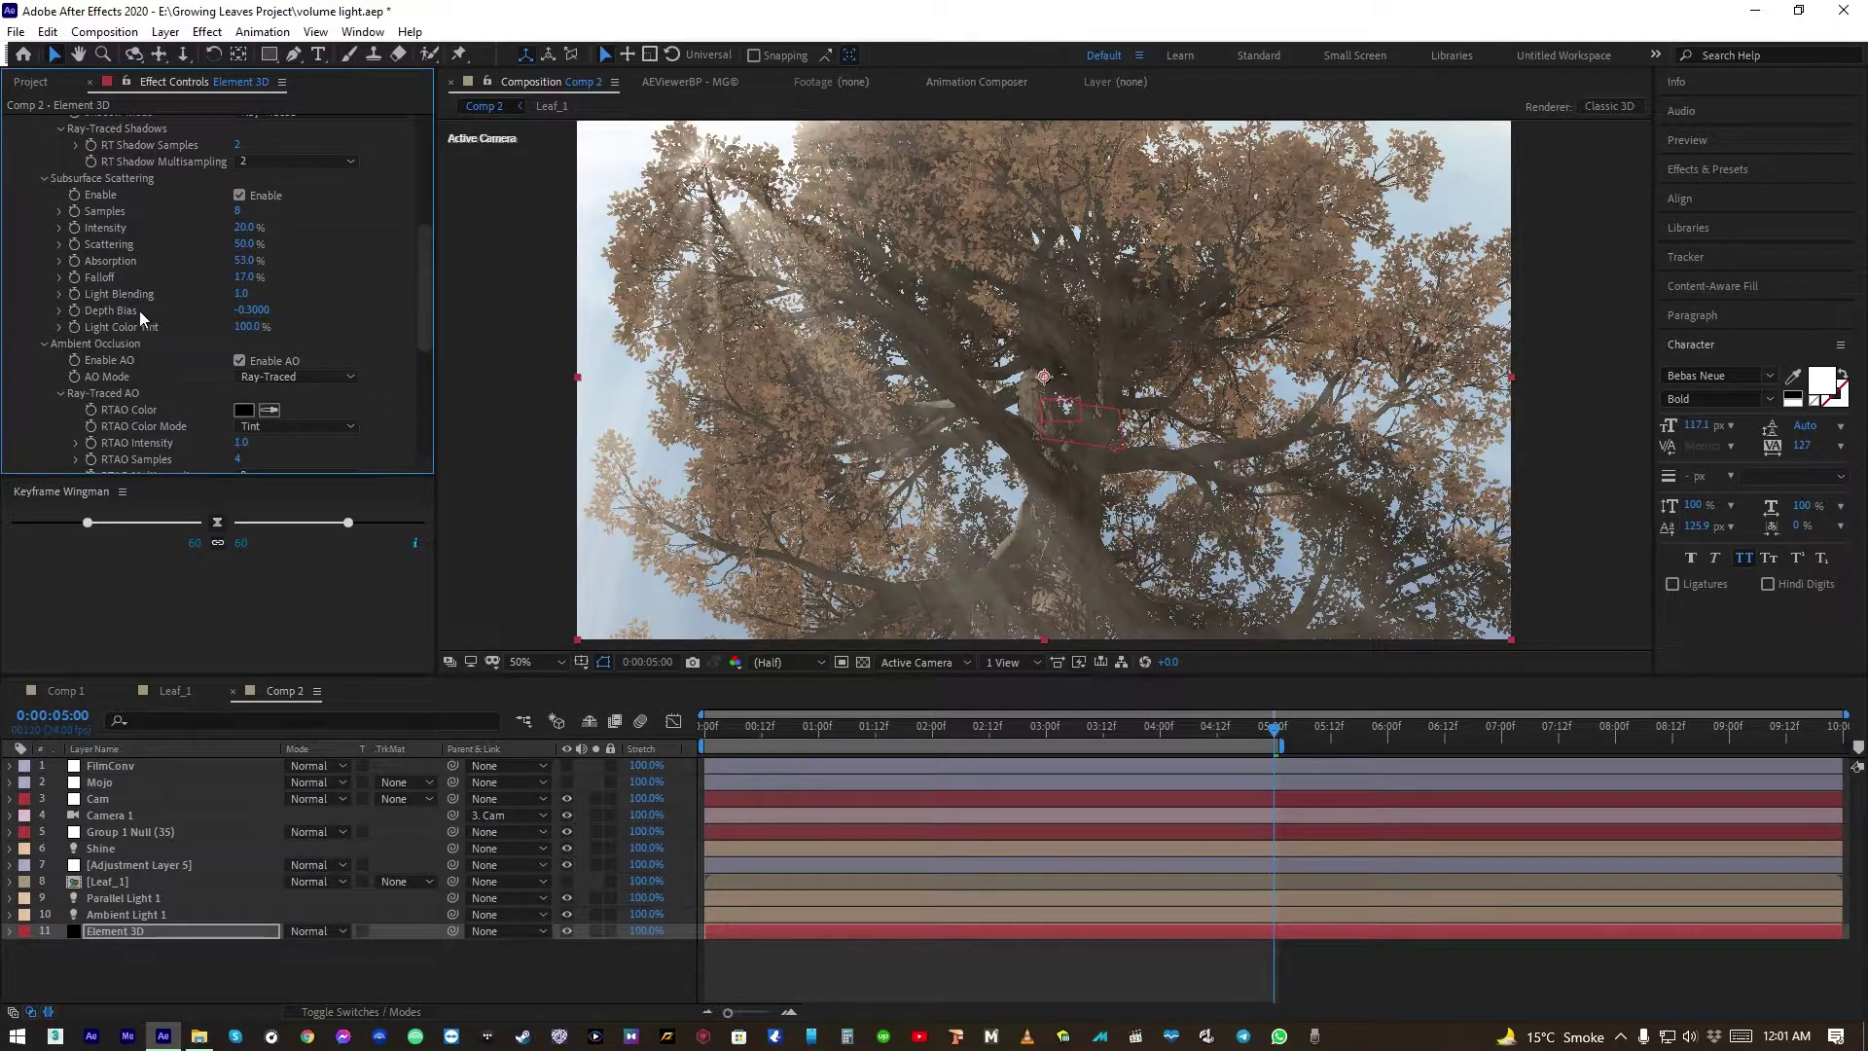
# Expand Element 3D's Fog settings and set Fog Start Distance to 2500, then 2700
pyautogui.scroll(-5, 138, 307)
pyautogui.scroll(-2, 137, 317)
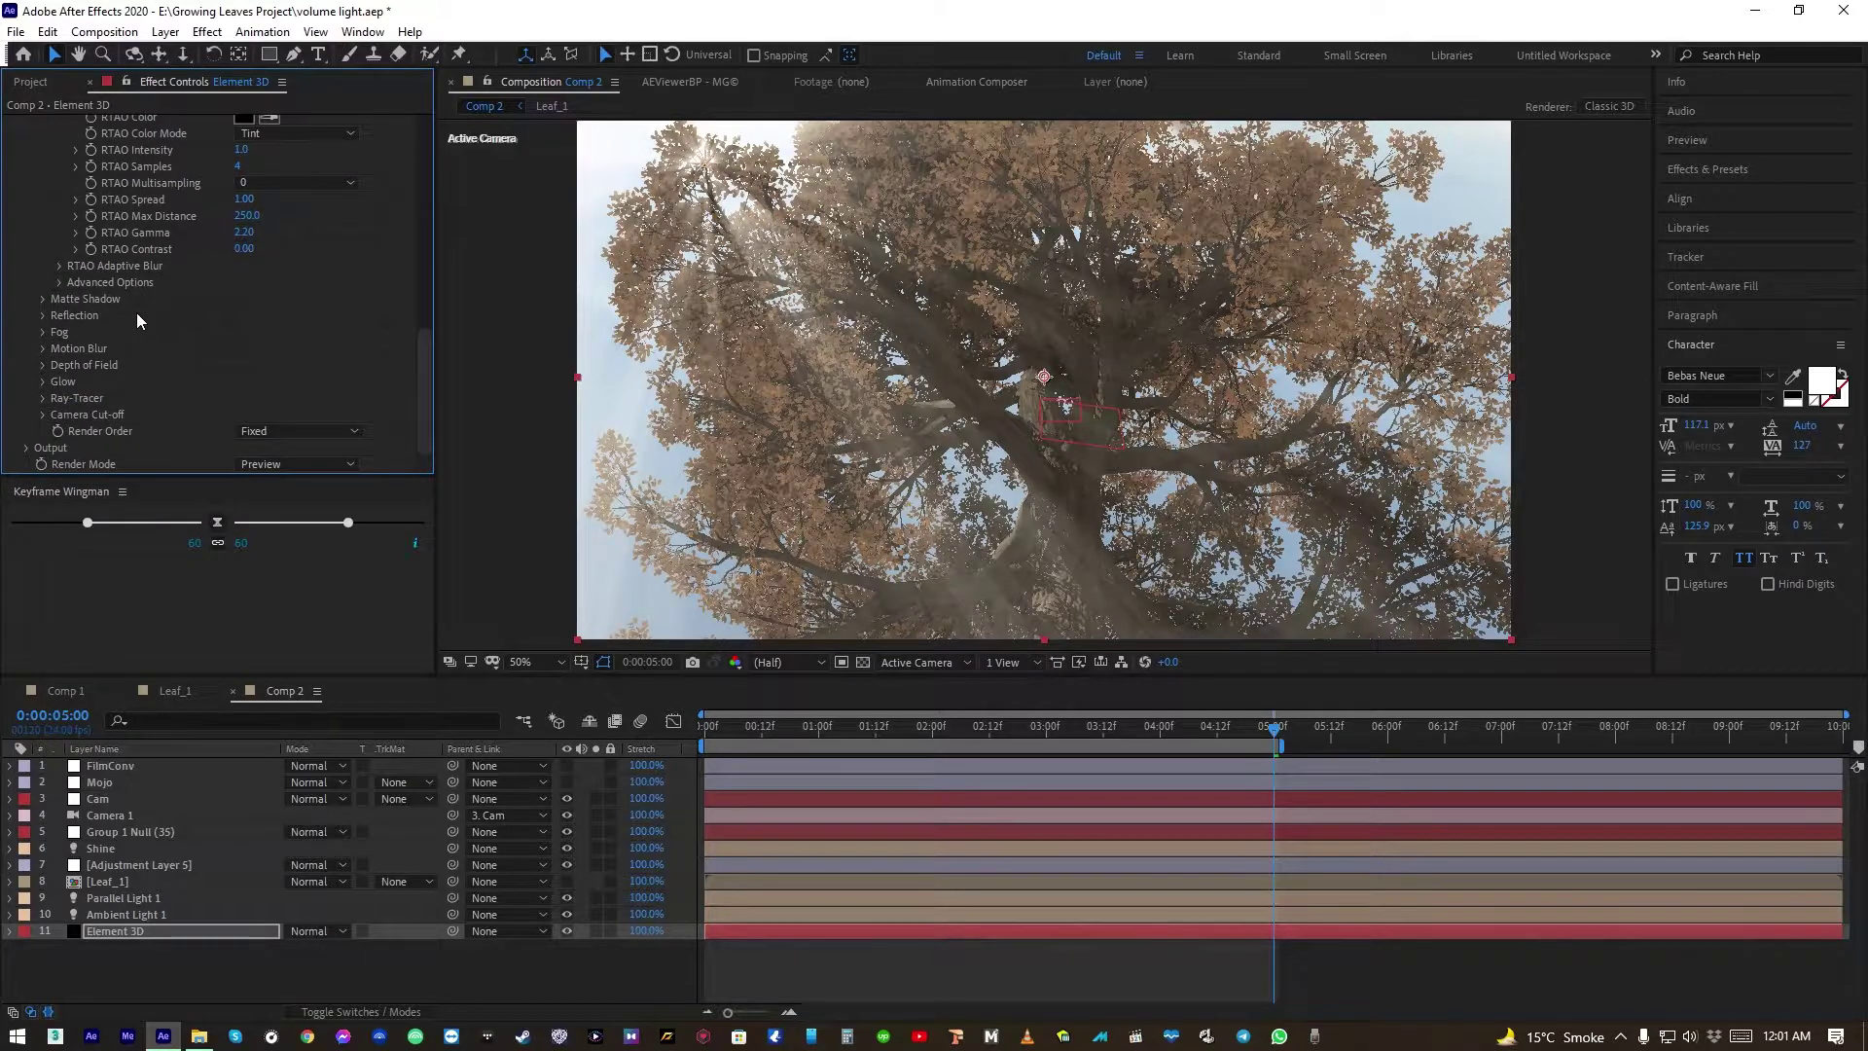
pyautogui.click(43, 331)
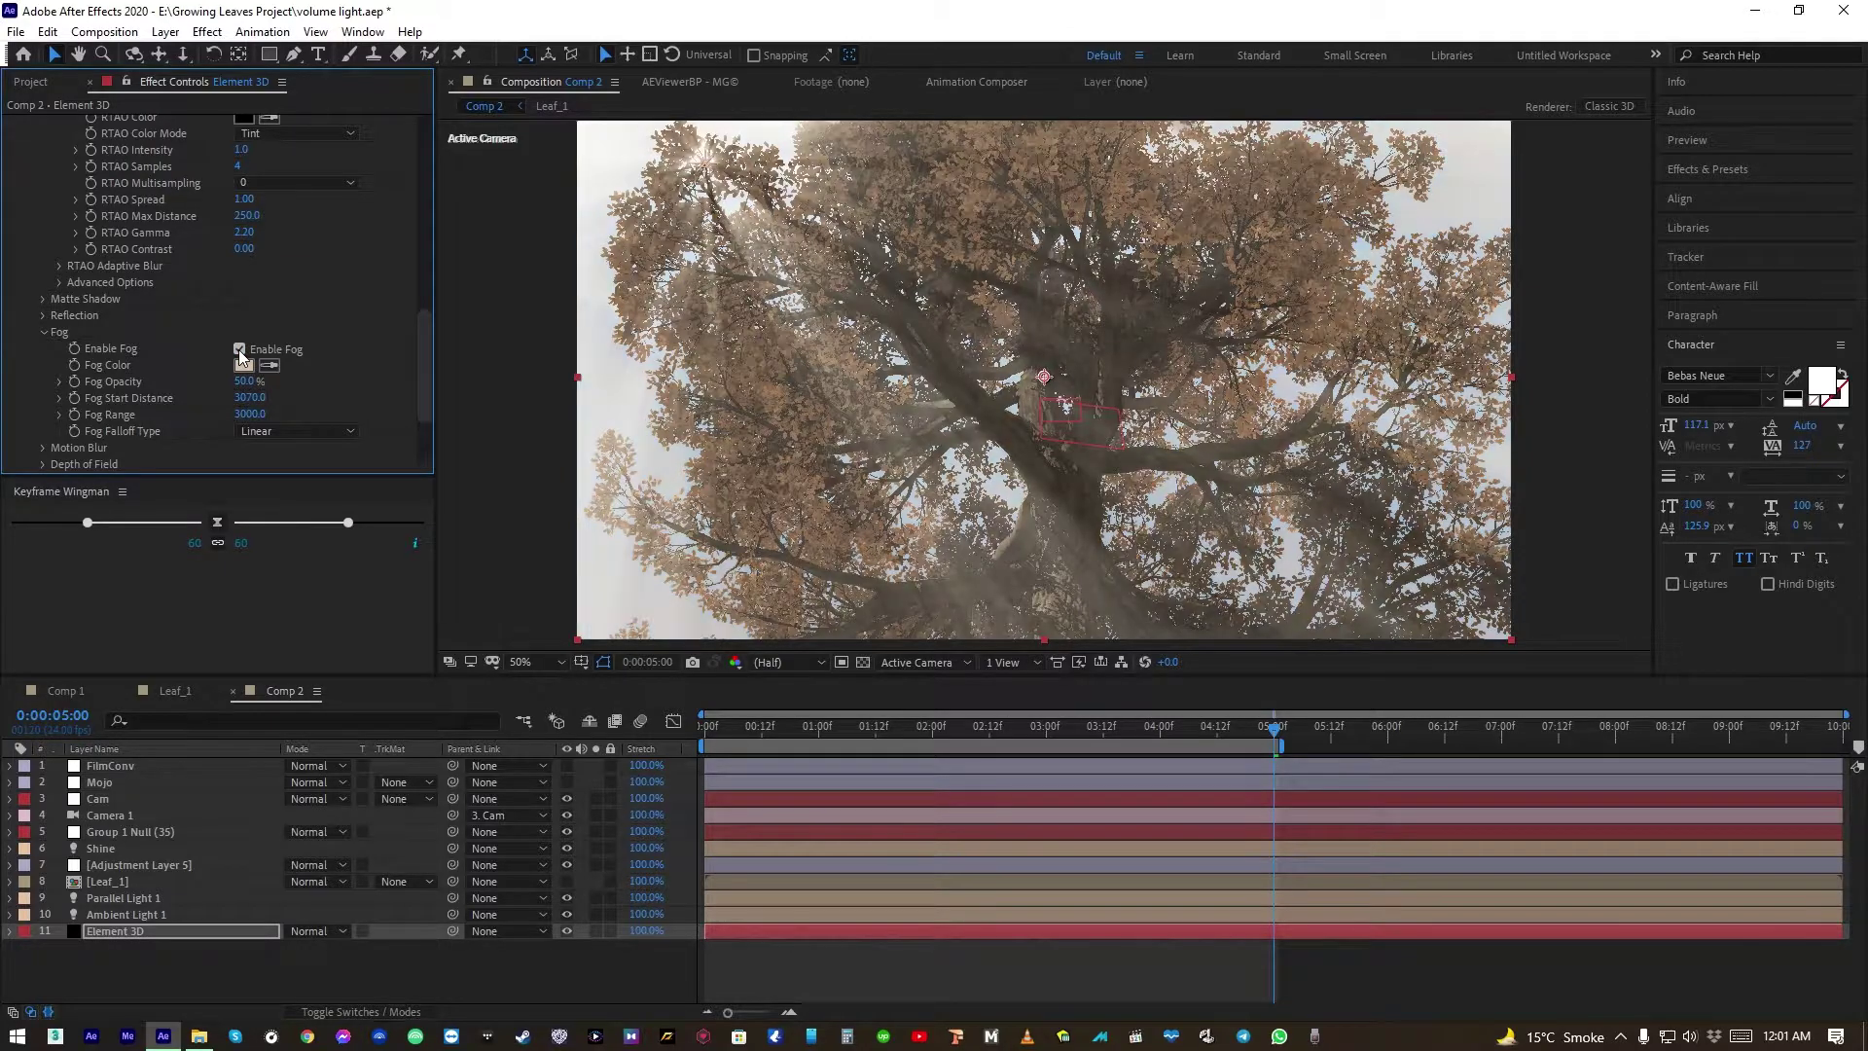
pyautogui.click(257, 399)
pyautogui.write('2500')
pyautogui.press('Return')
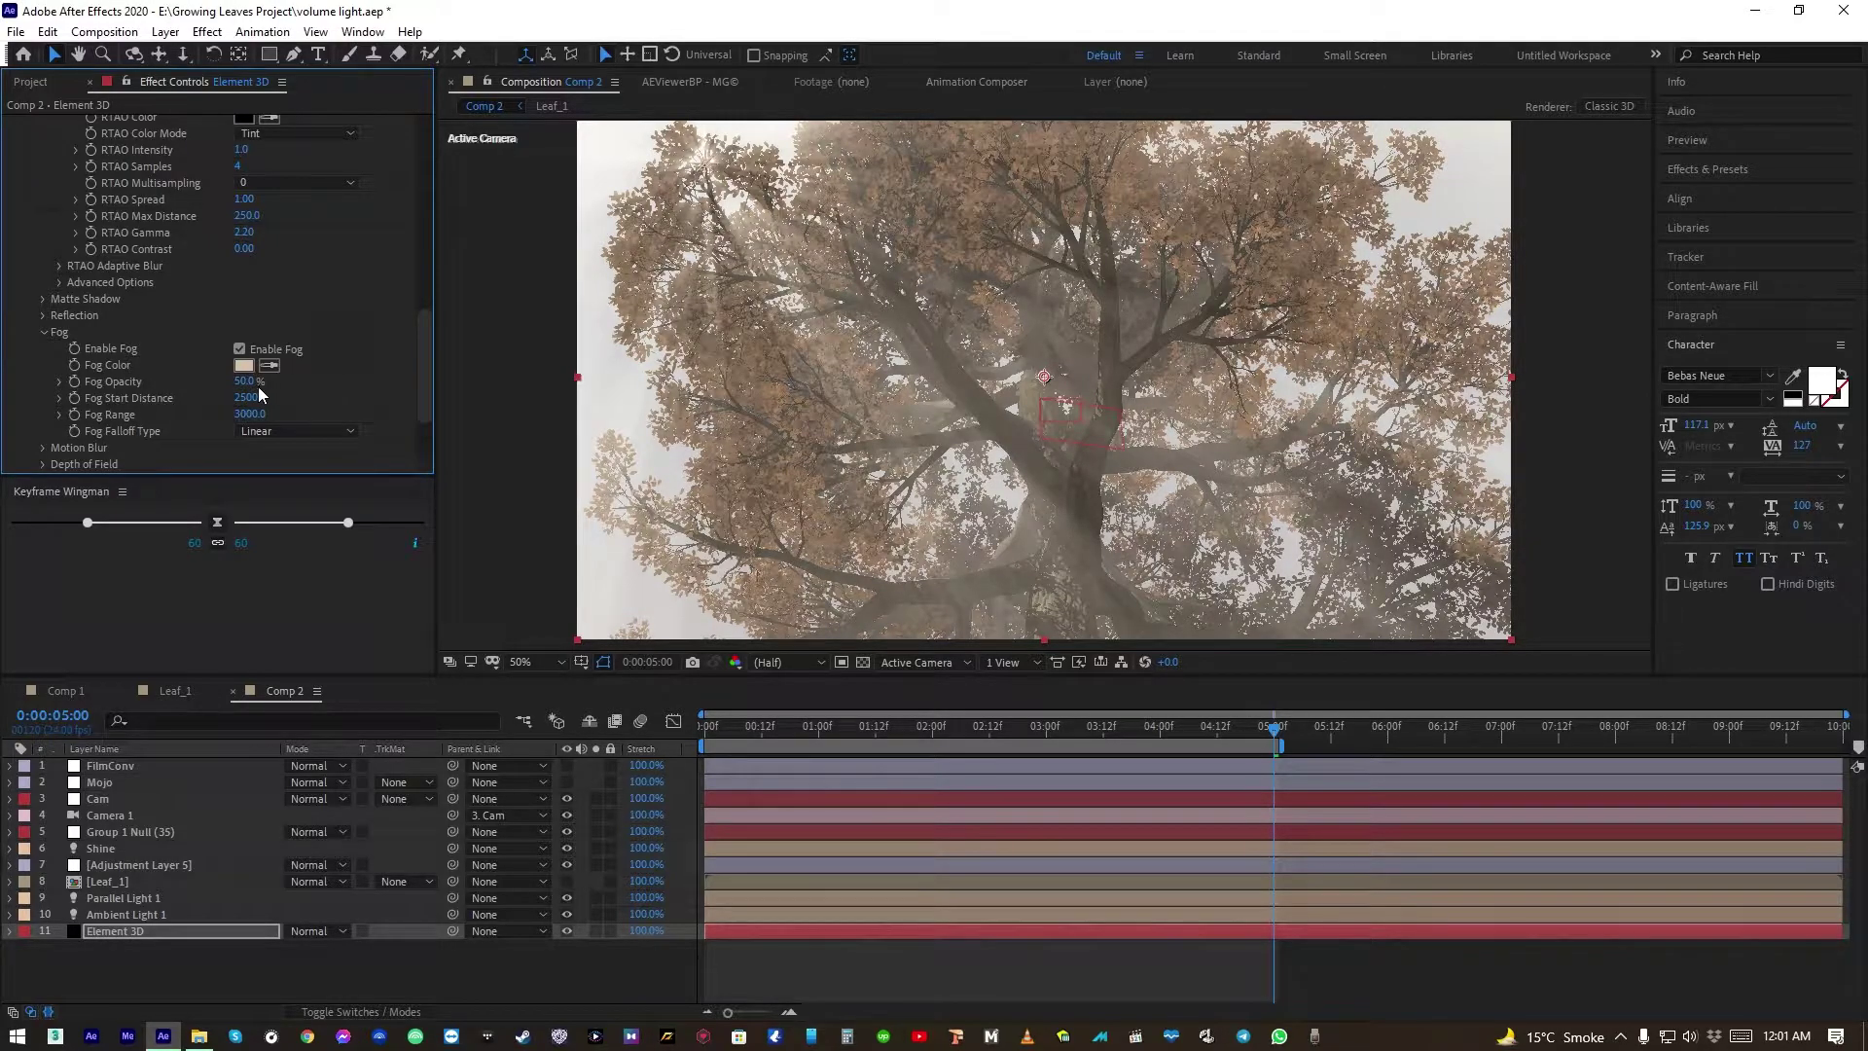
pyautogui.click(251, 393)
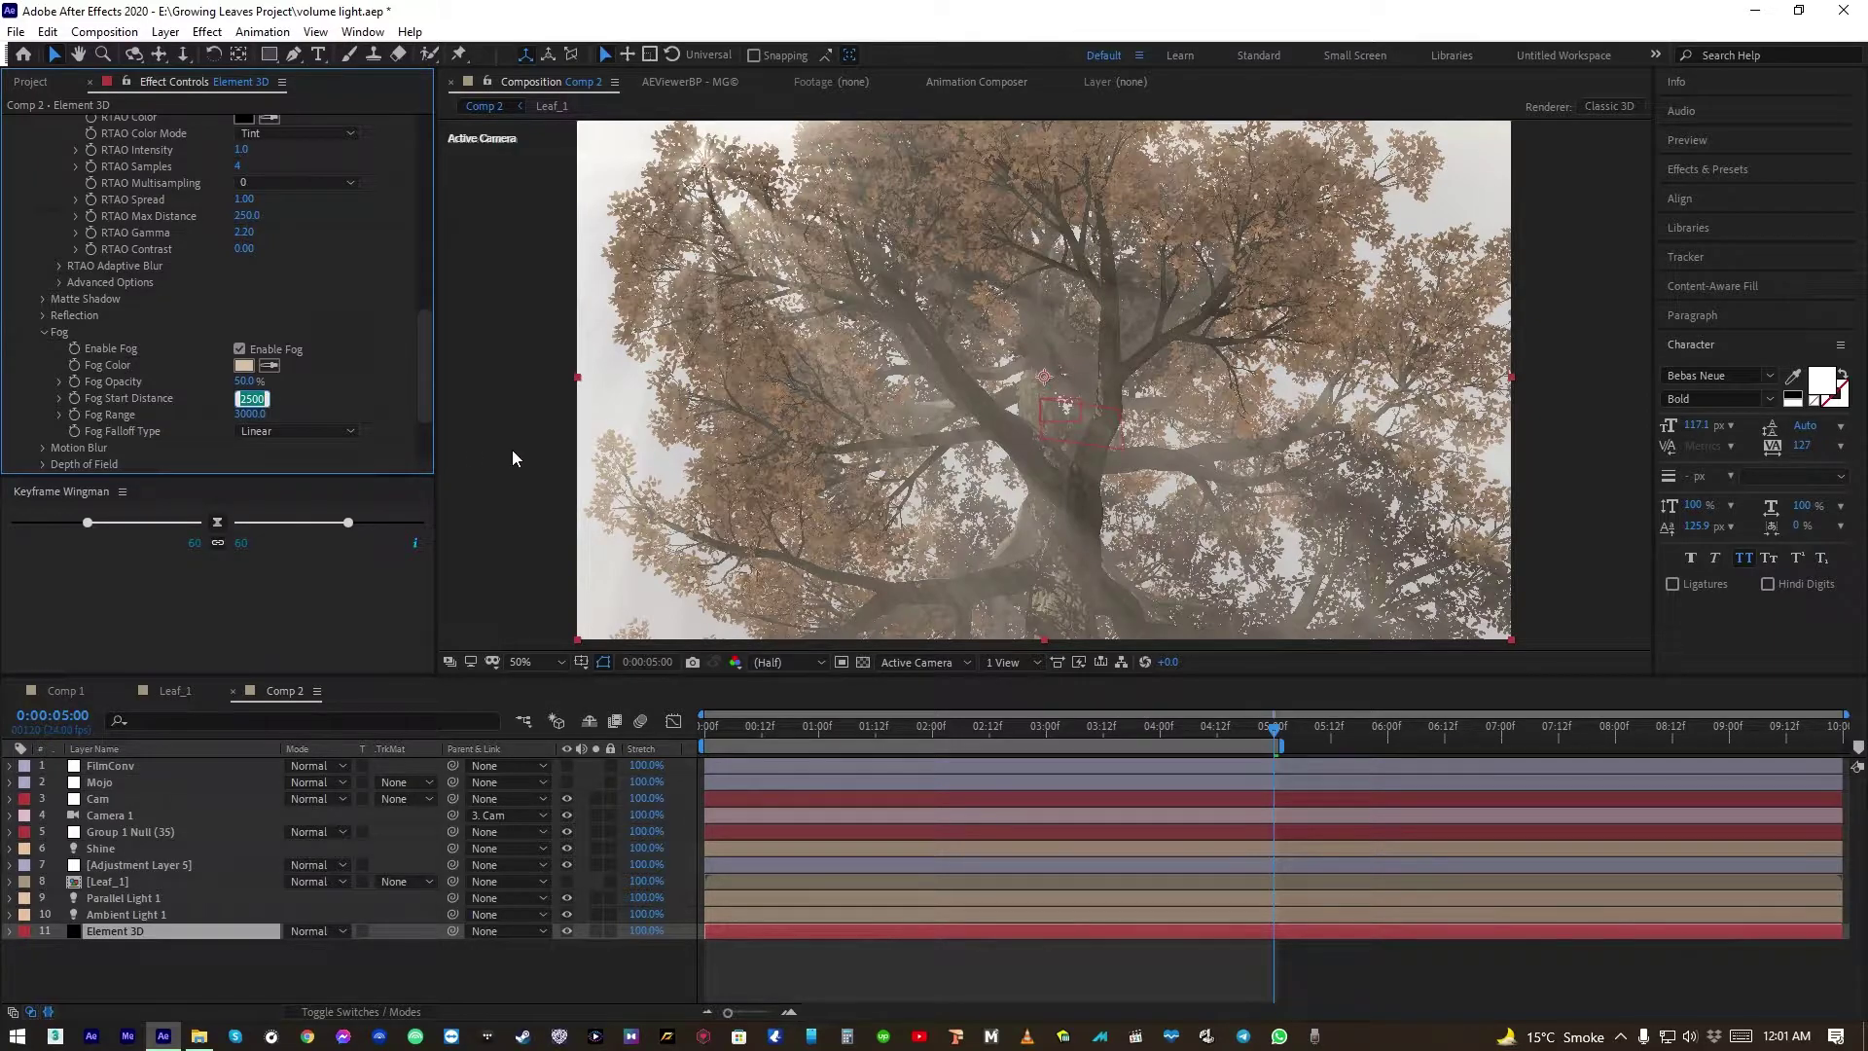
pyautogui.write('2700')
pyautogui.press('Return')
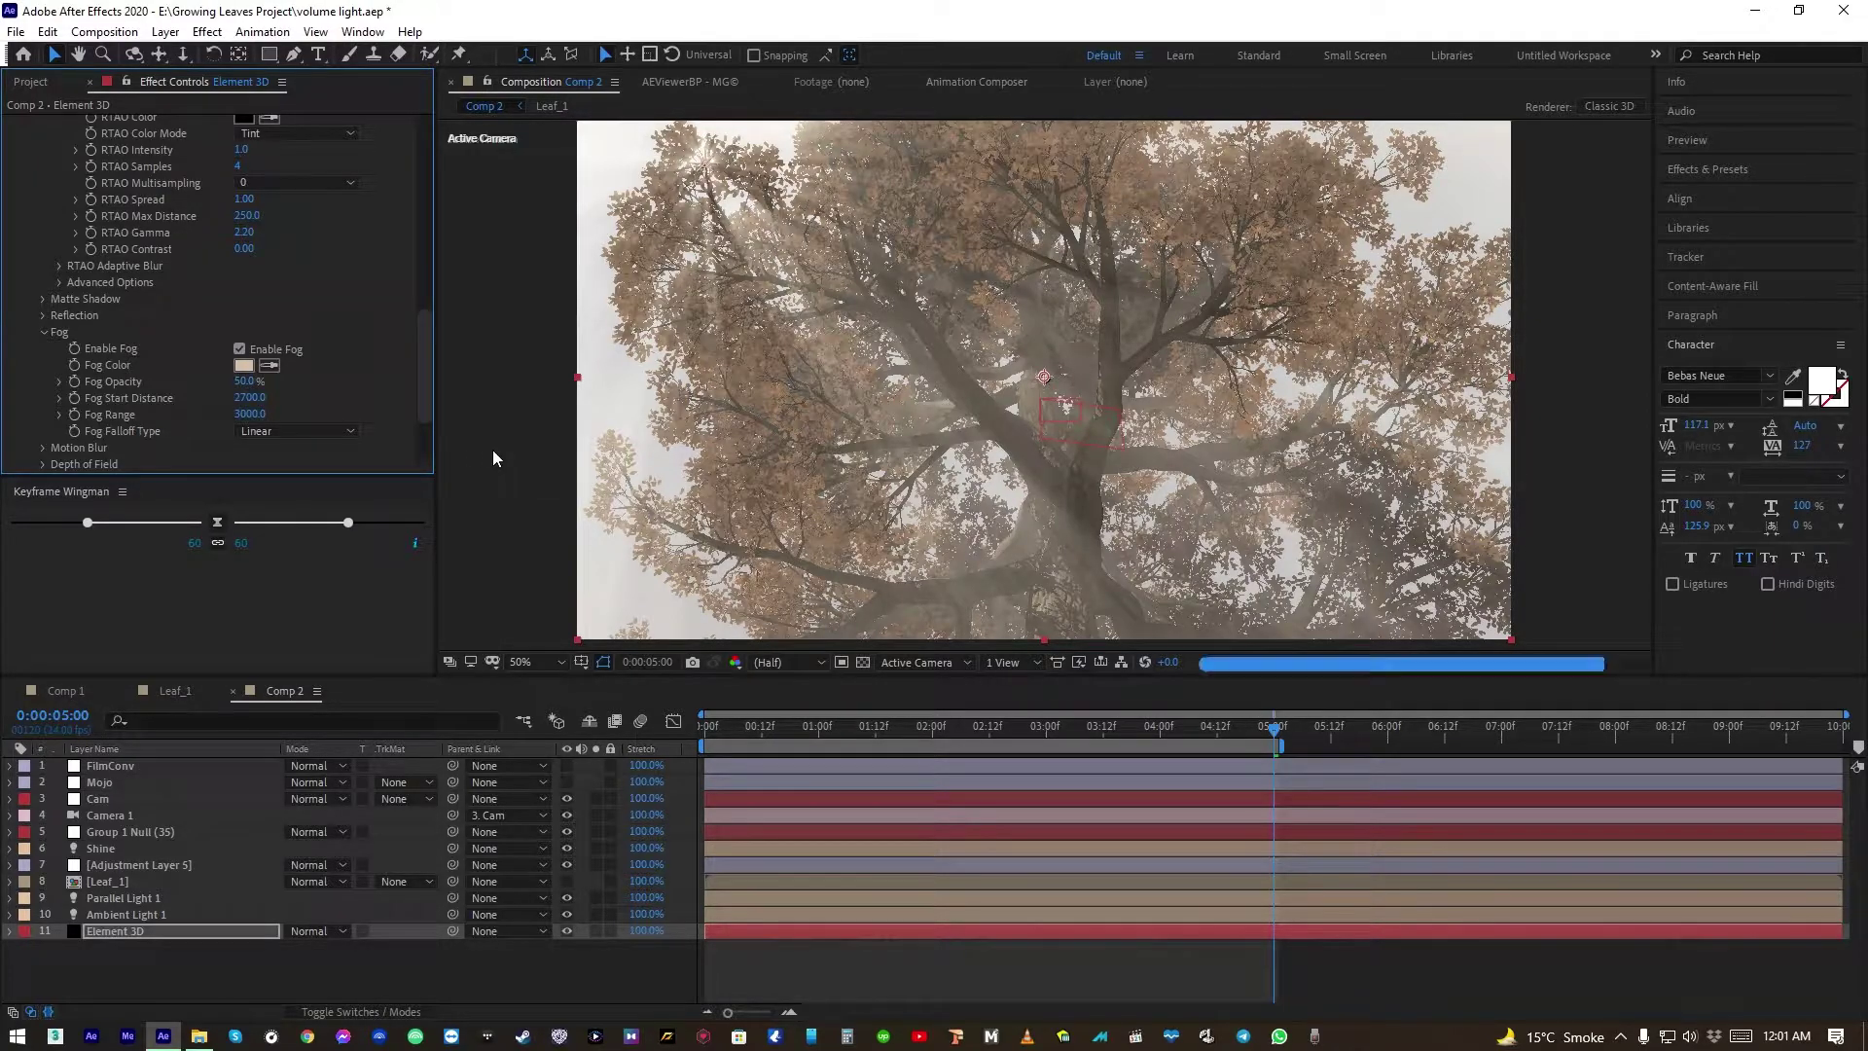
# Set Fog Opacity to 60%
pyautogui.moveTo(256, 393); pyautogui.dragTo(389, 382)
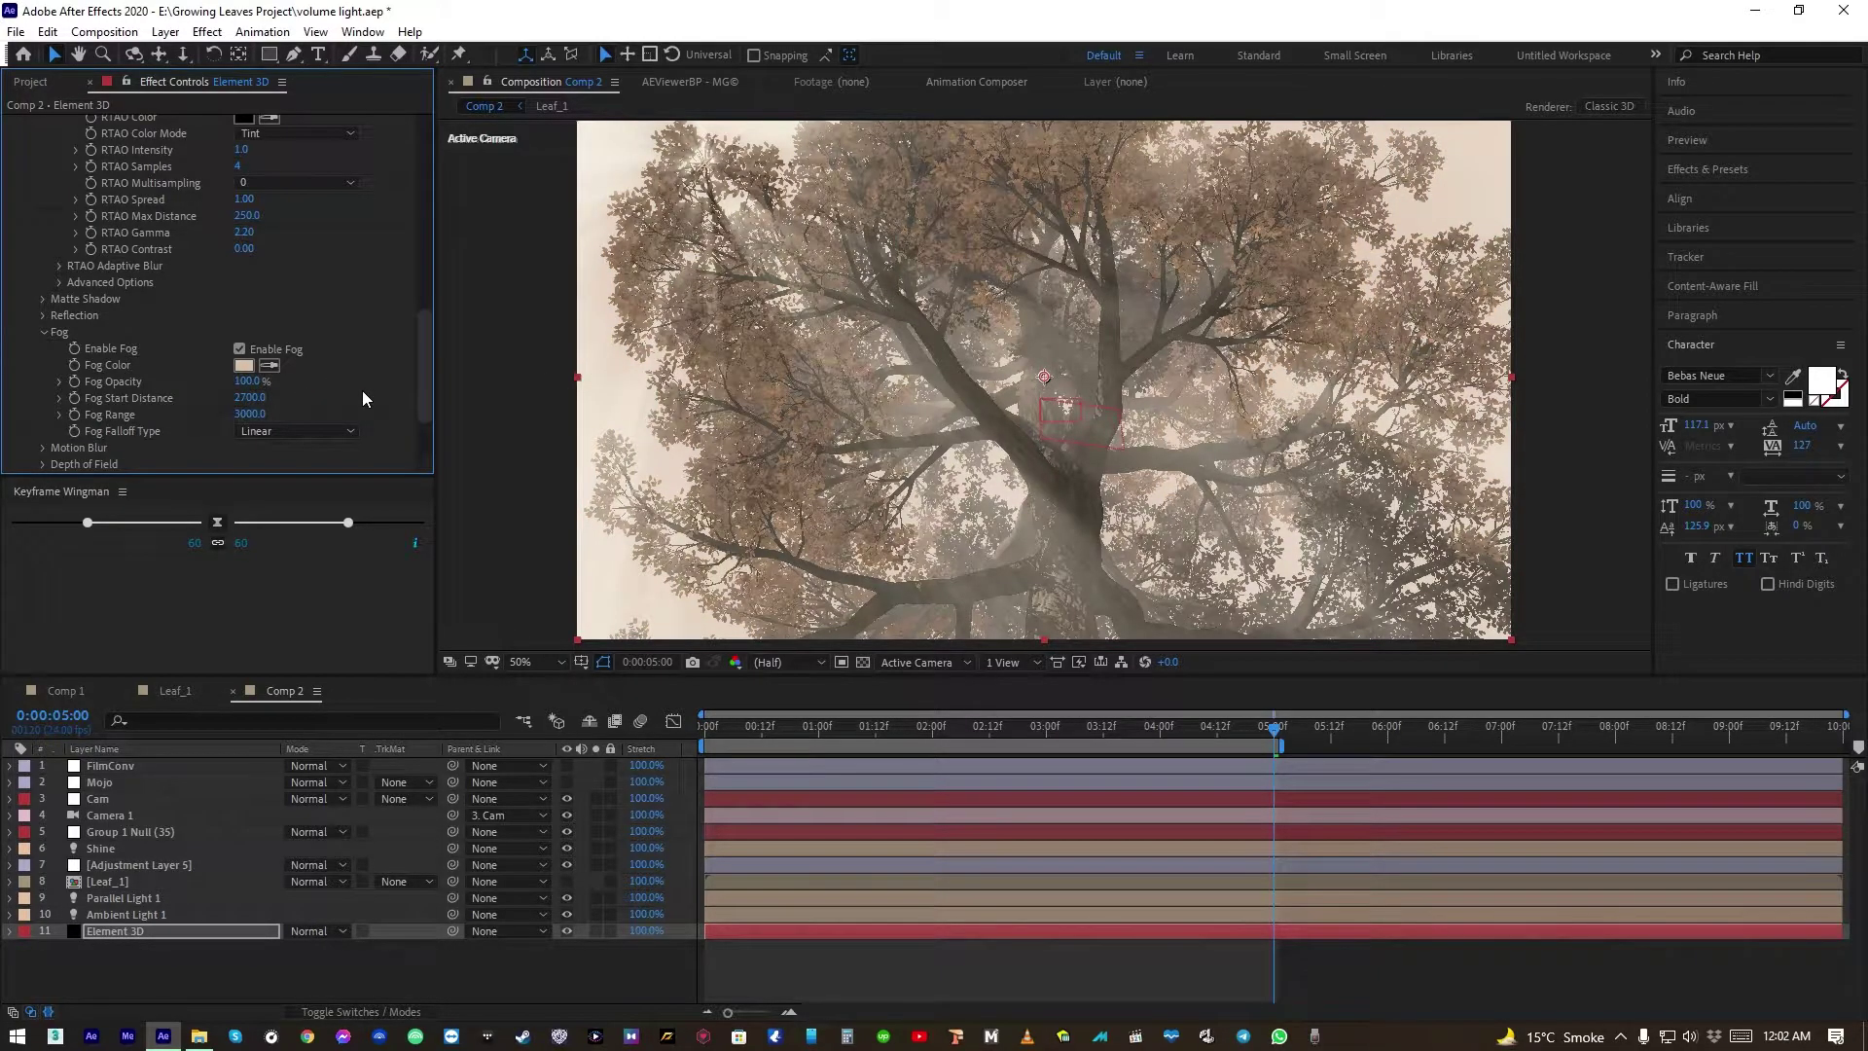
pyautogui.click(247, 380)
pyautogui.write('60')
pyautogui.press('Return')
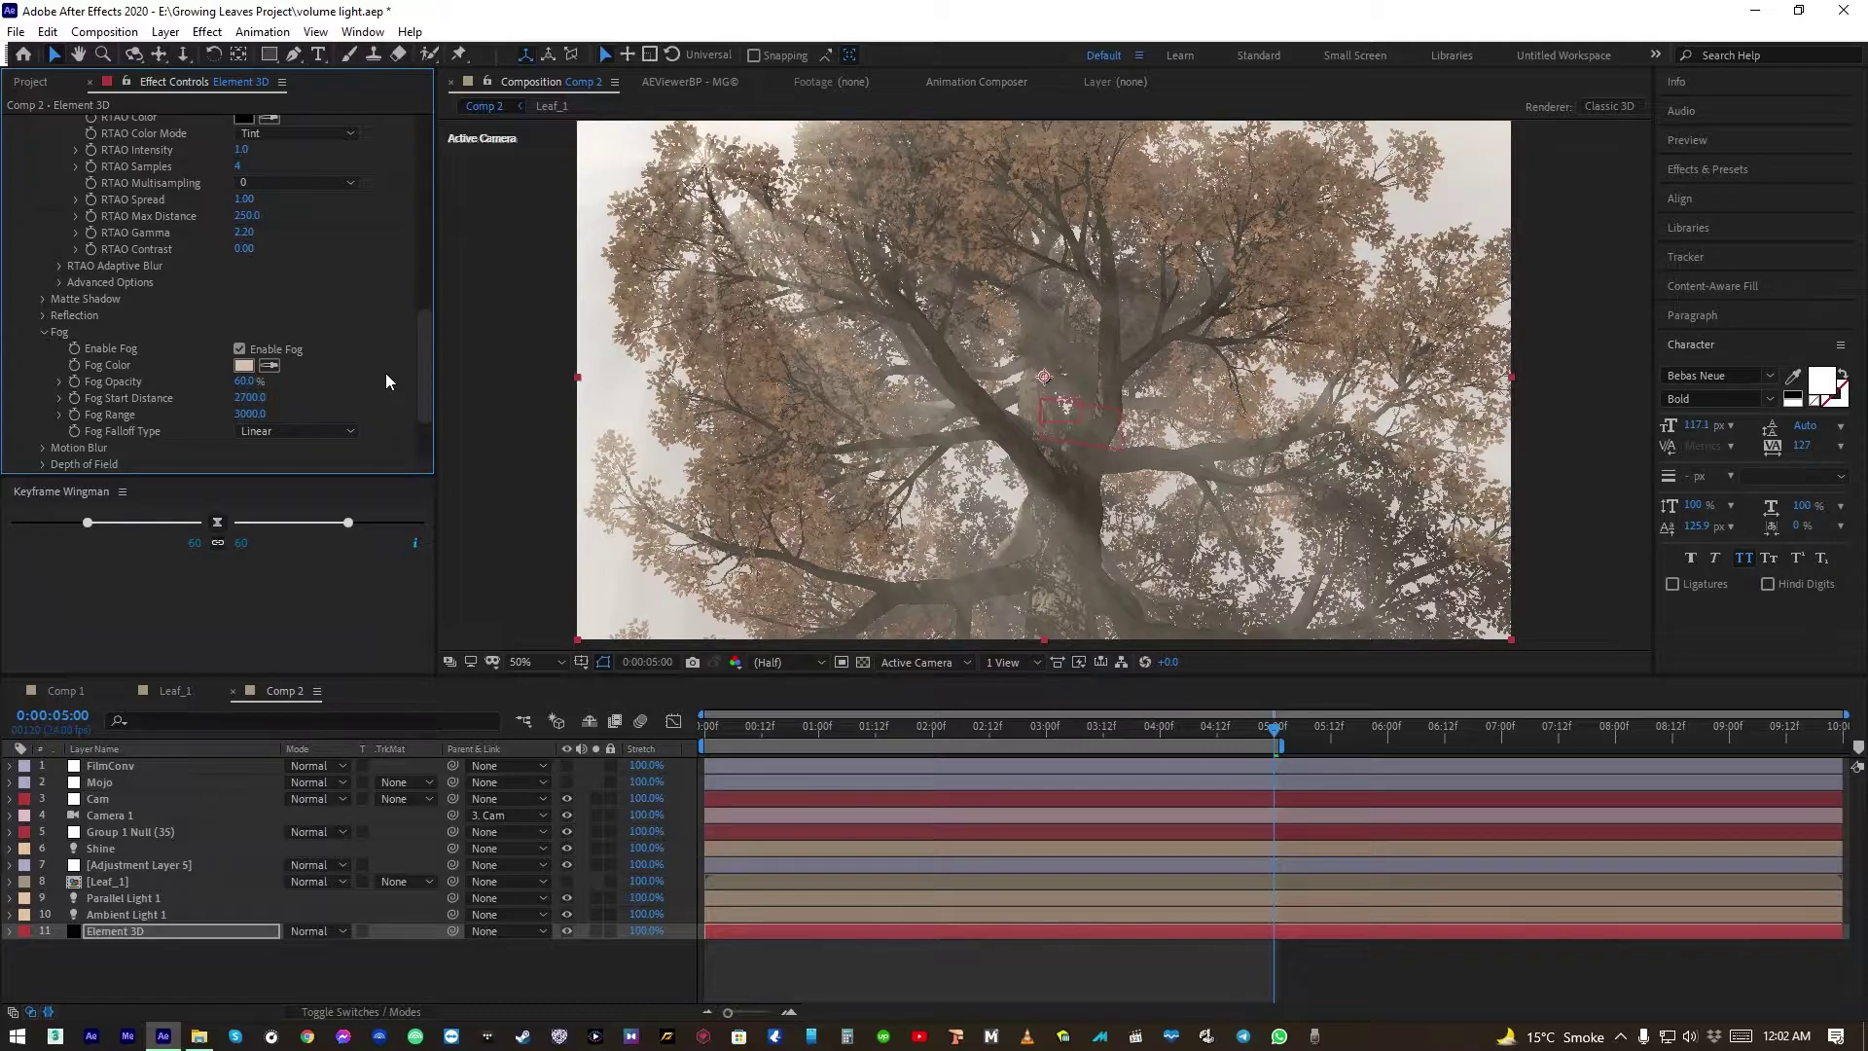
# Set Element 3D Output Multisampling to 8 and Supersampling to 2
pyautogui.scroll(-8, 183, 390)
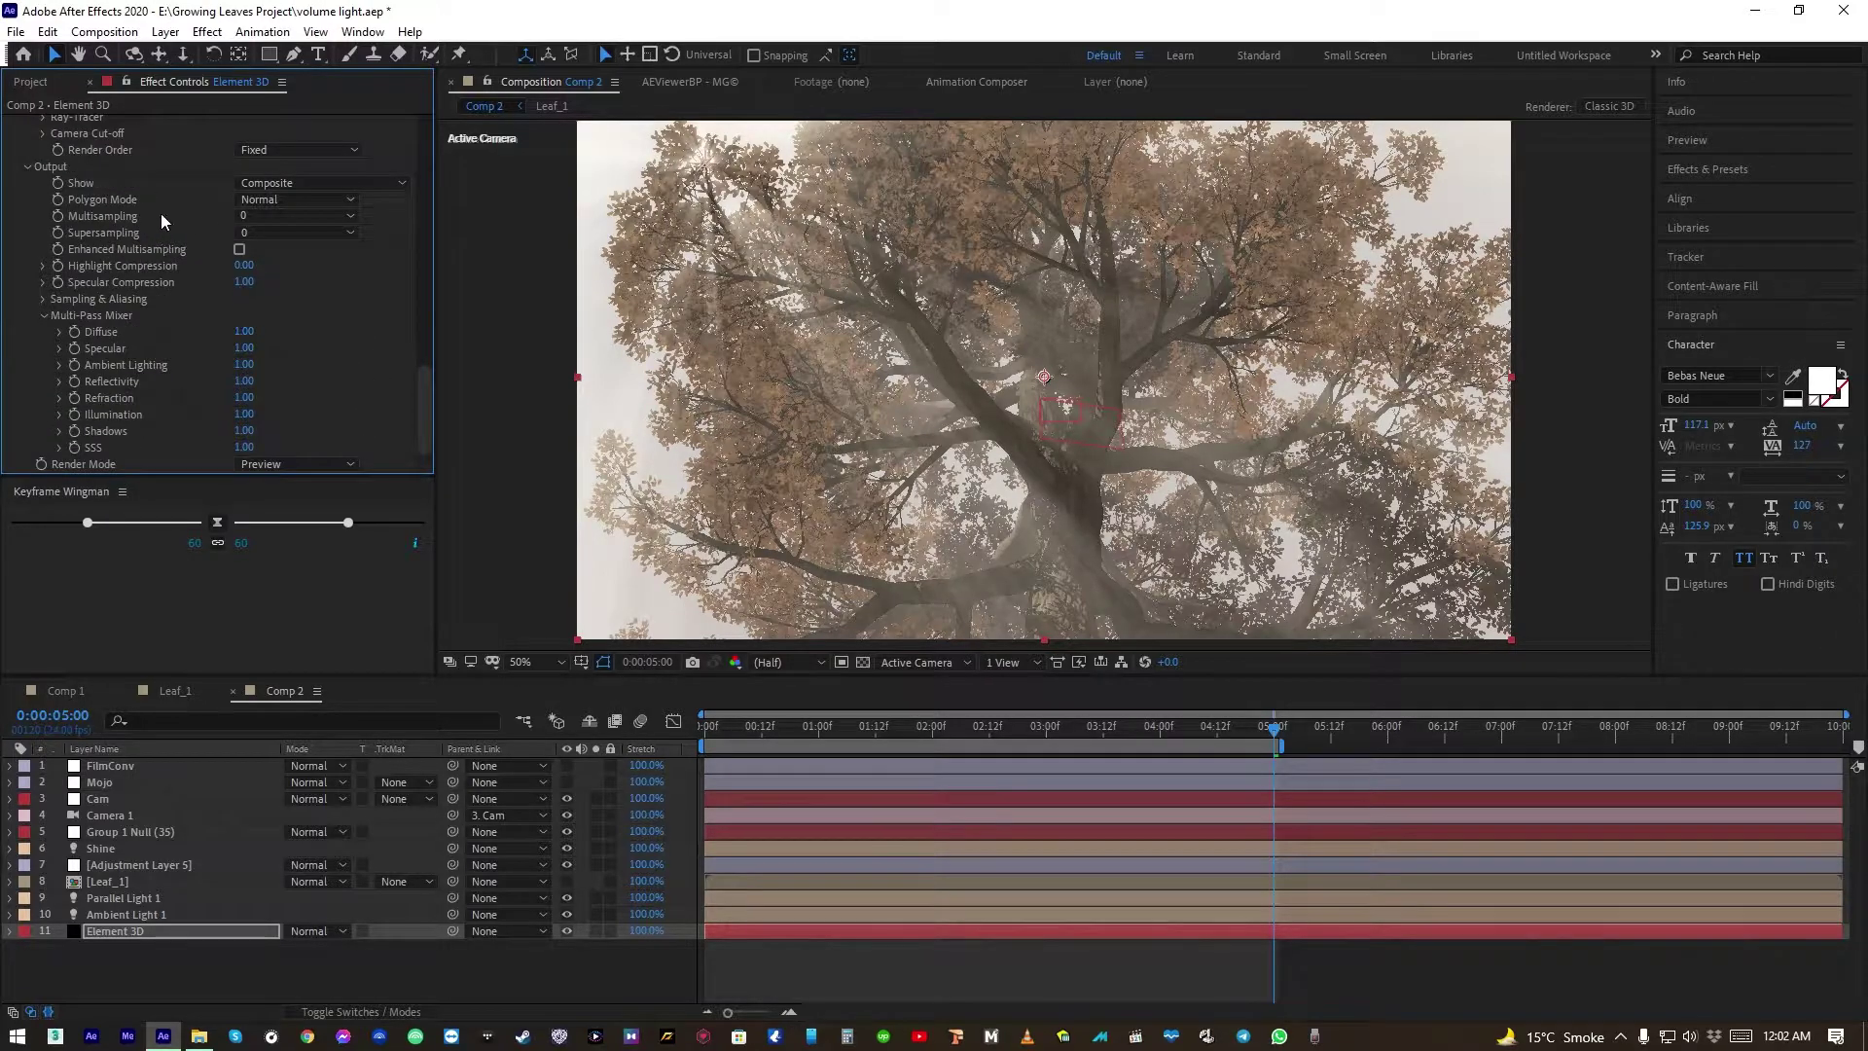
pyautogui.click(248, 214)
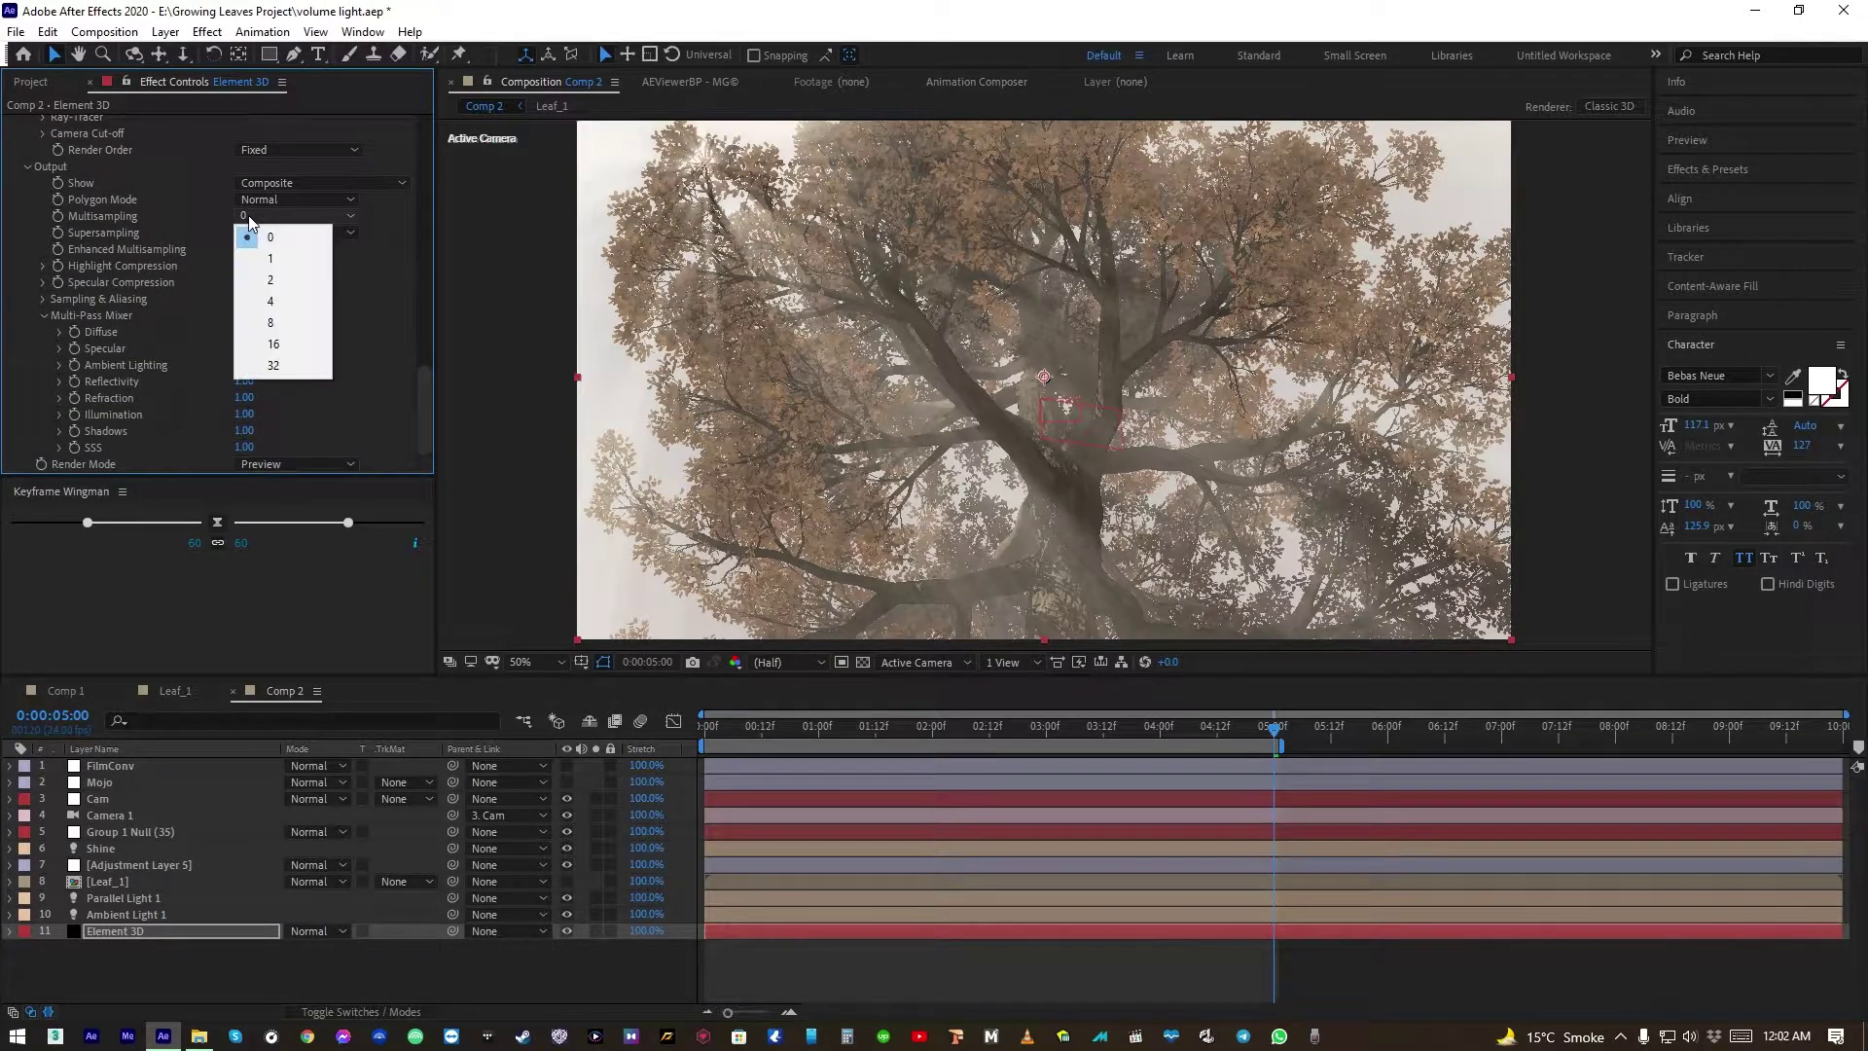
pyautogui.click(268, 317)
pyautogui.click(255, 234)
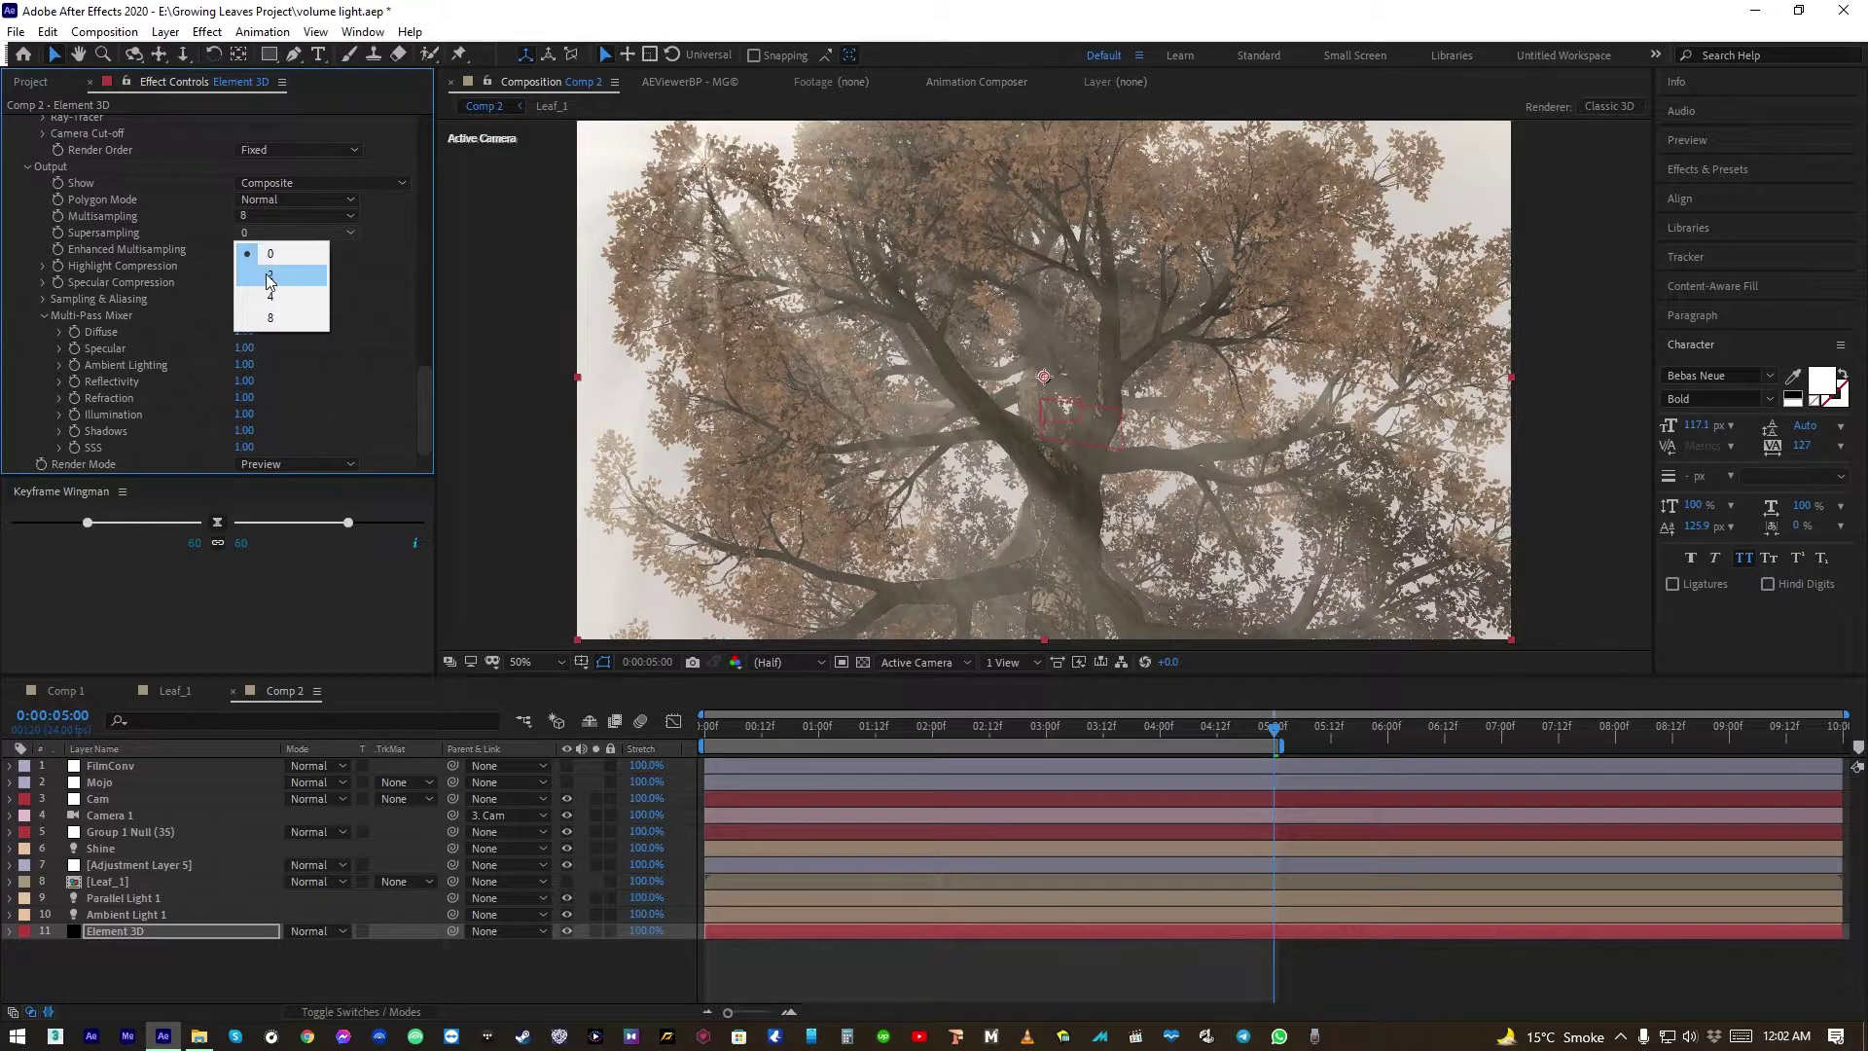
pyautogui.click(261, 251)
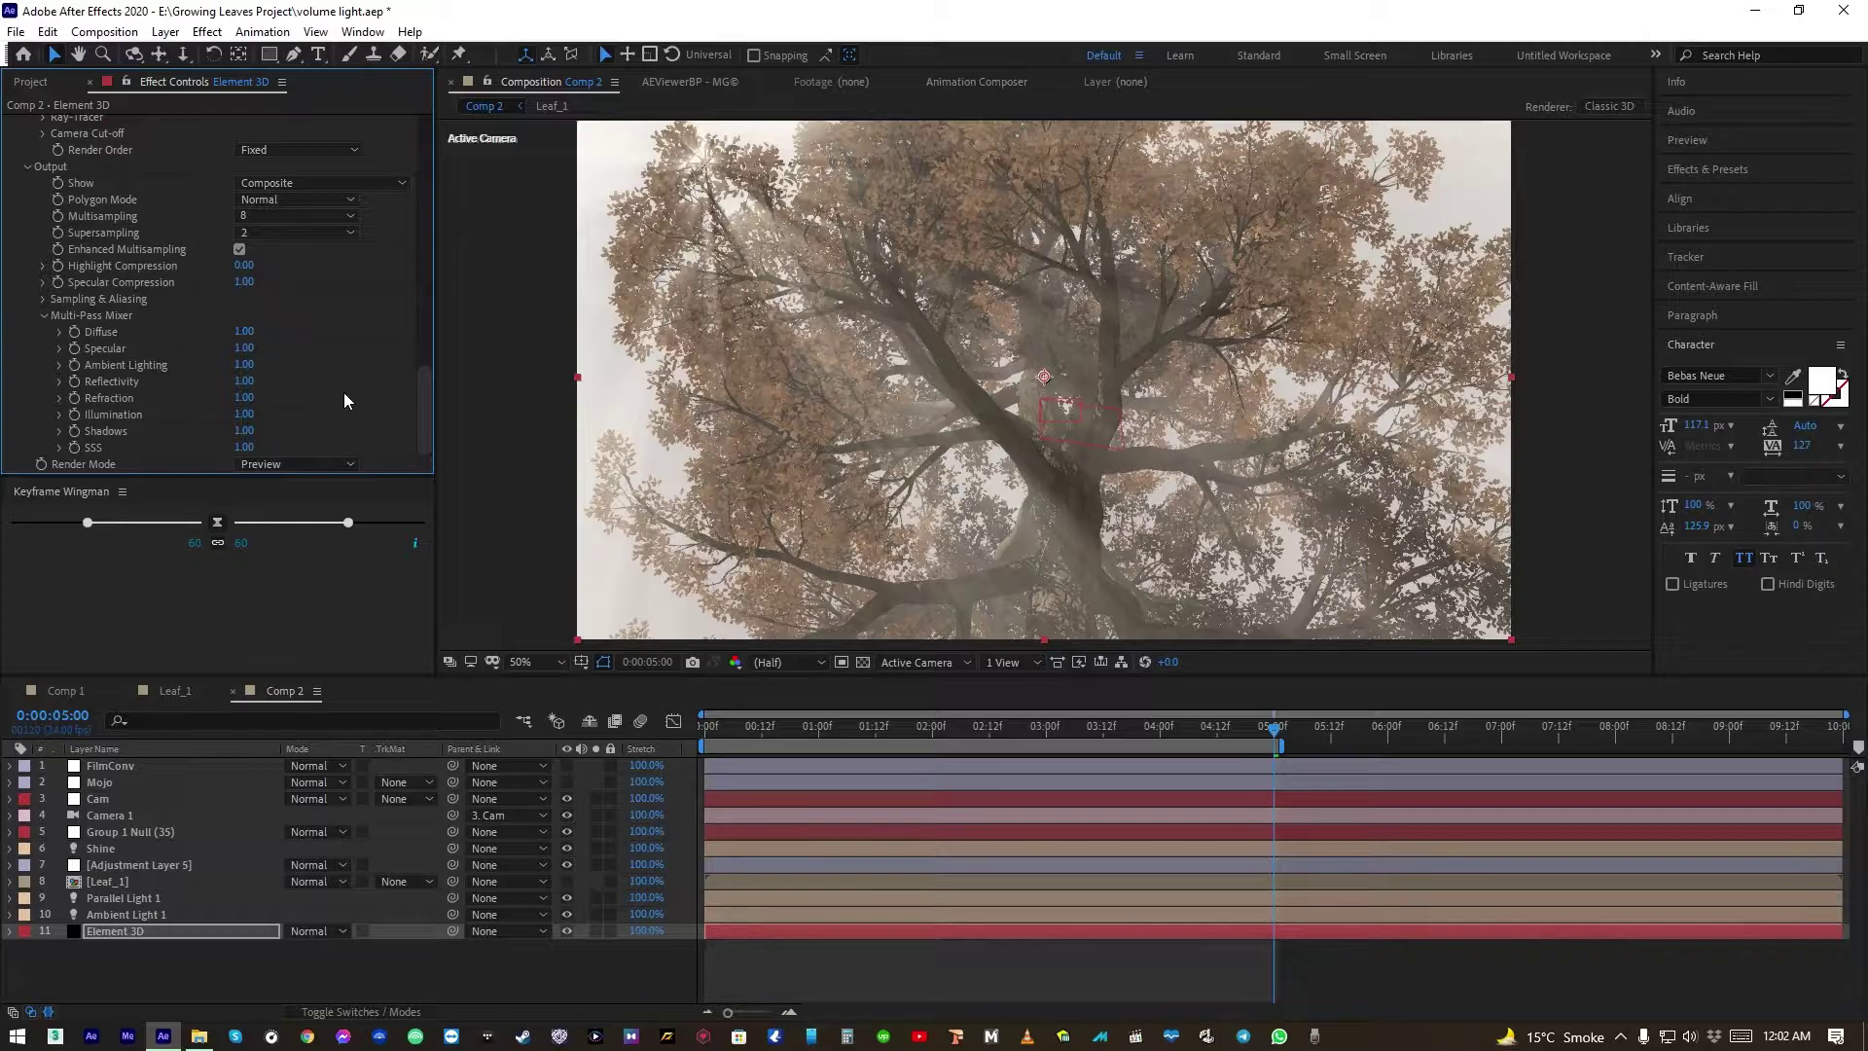
# Change Element 3D's Render Mode from Preview to Full Render
pyautogui.click(295, 467)
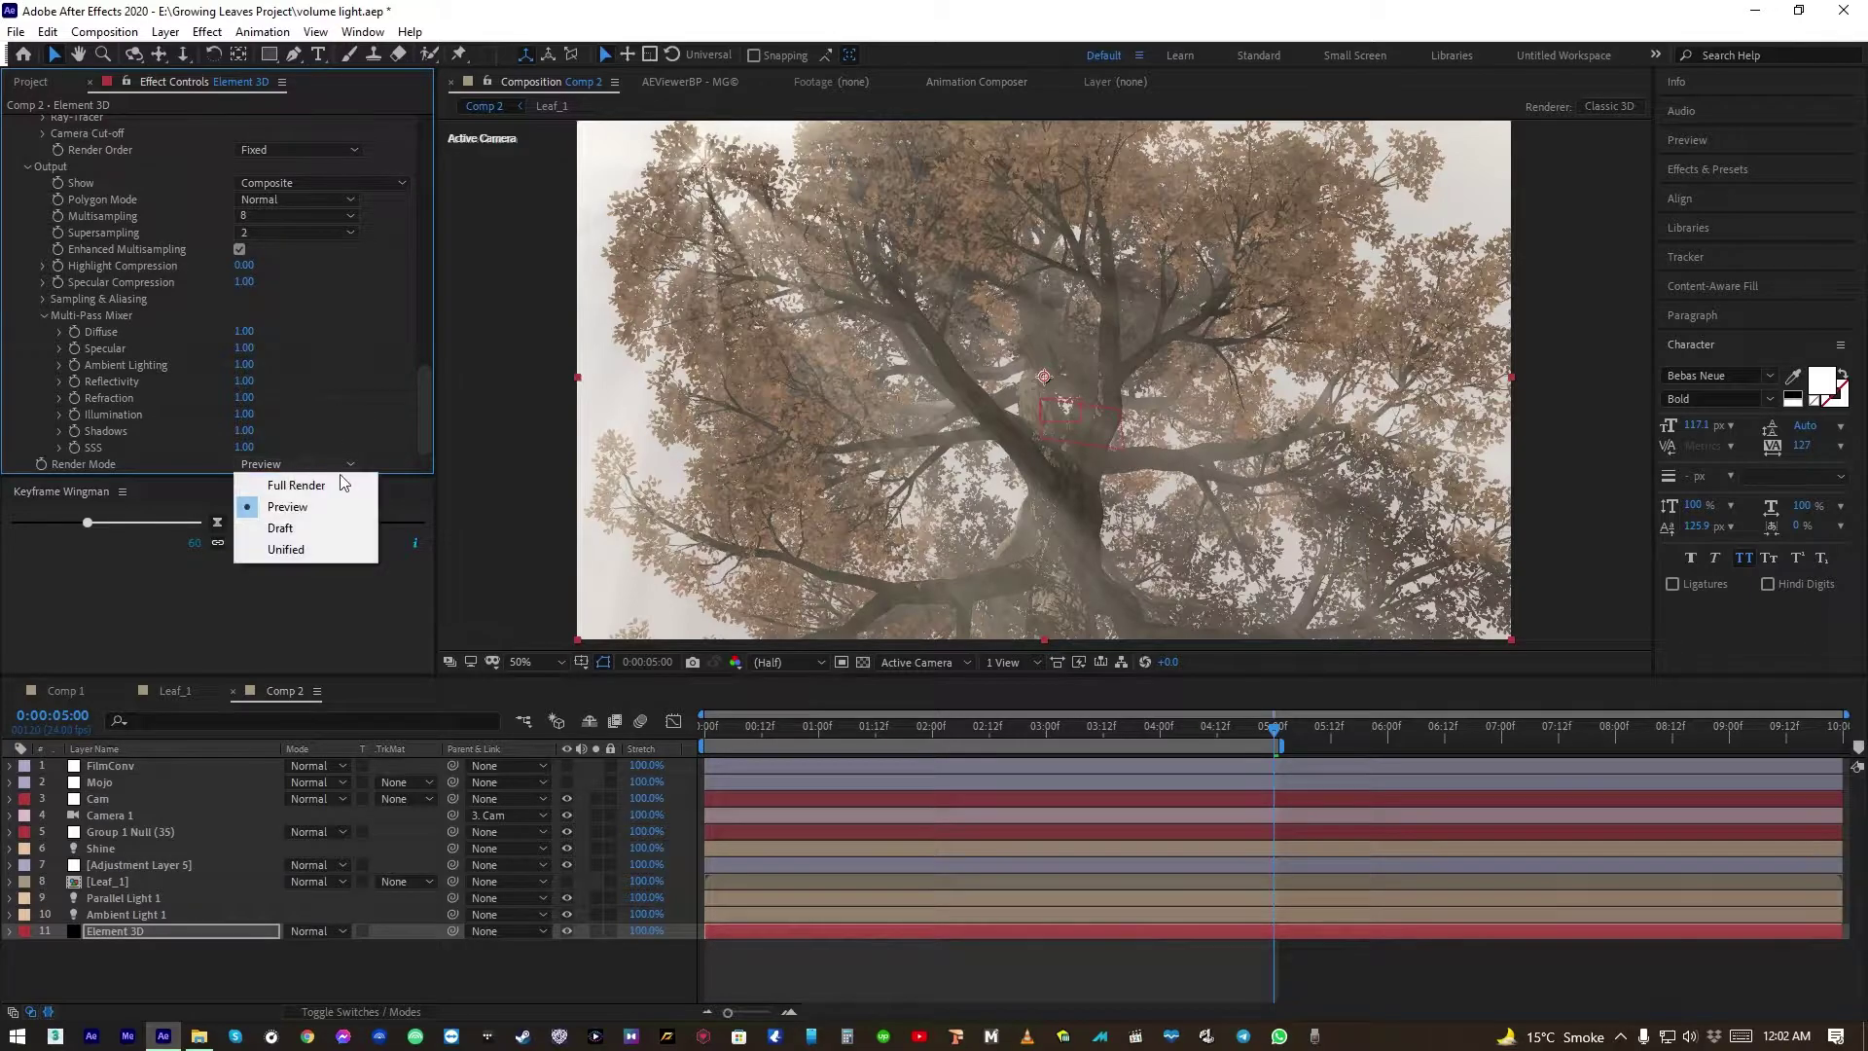
pyautogui.click(287, 485)
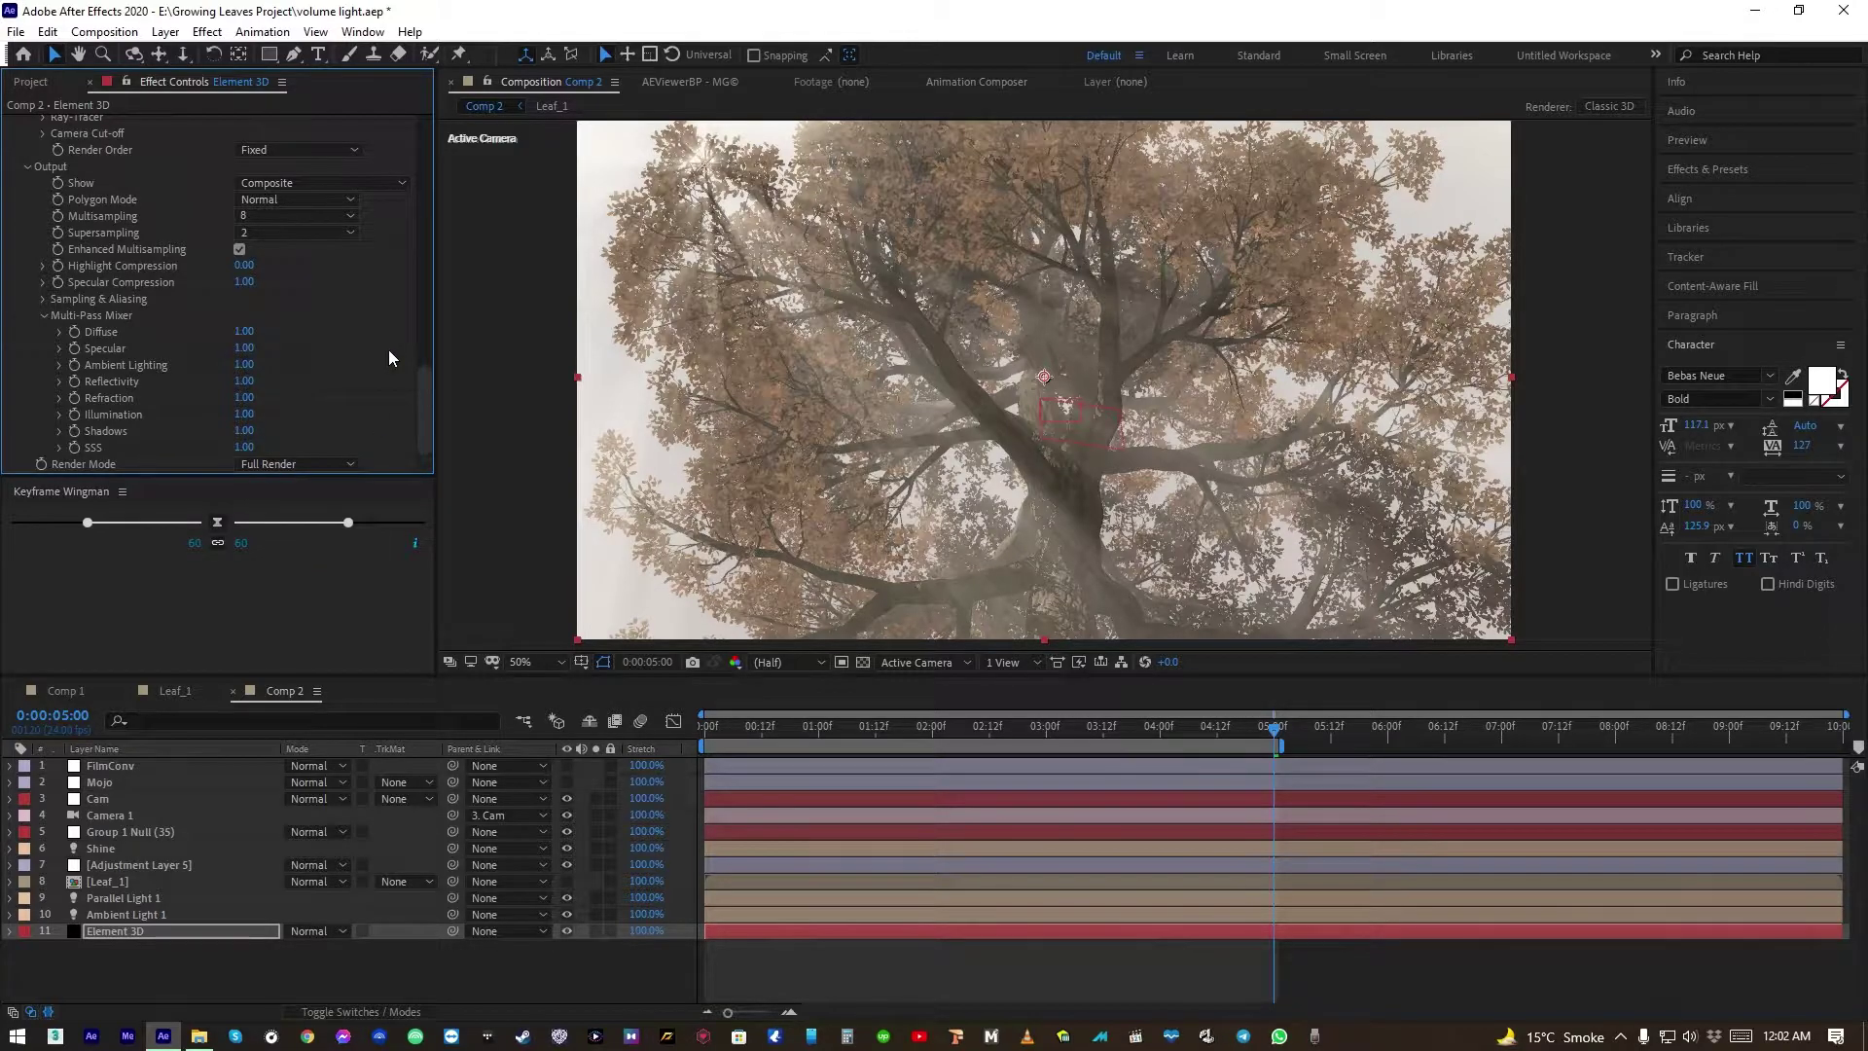
pyautogui.click(914, 491)
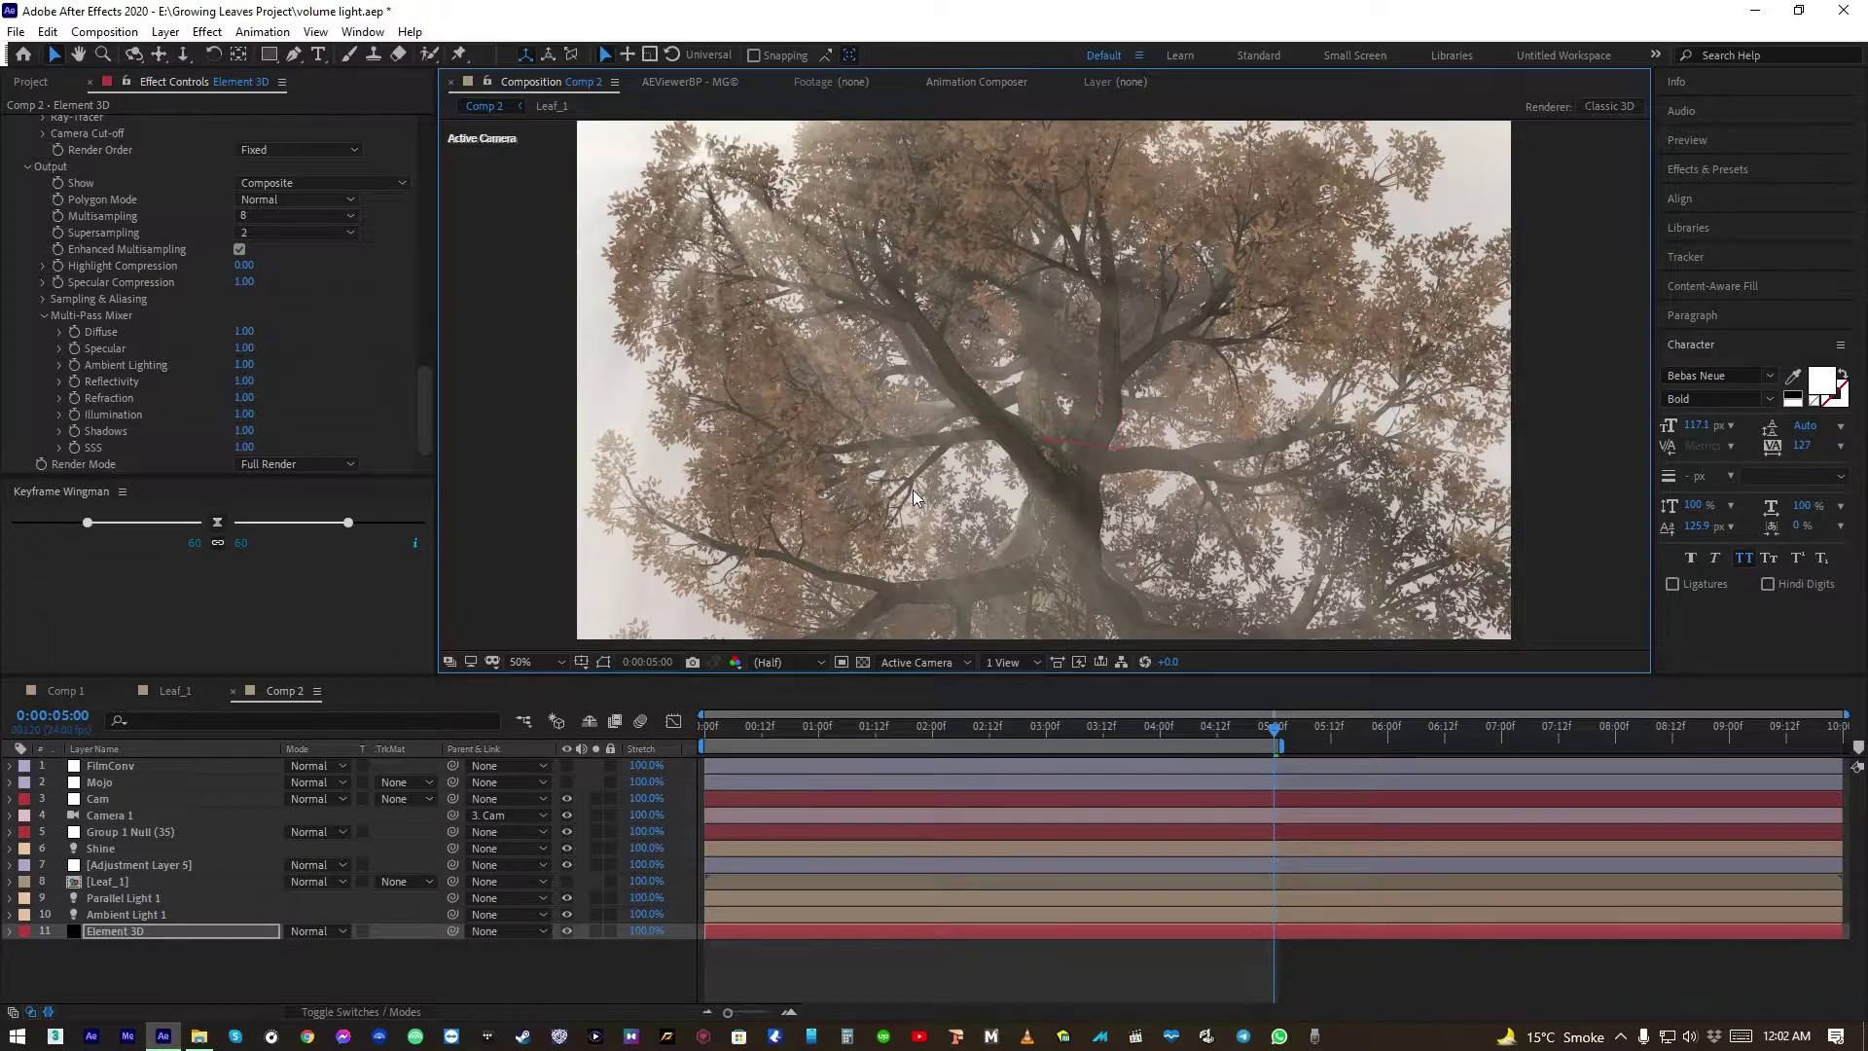
# Enable the Mojo layer and raise the Mojo amount, Mojo Tint to 28%, and Punch It contrast
pyautogui.click(108, 784)
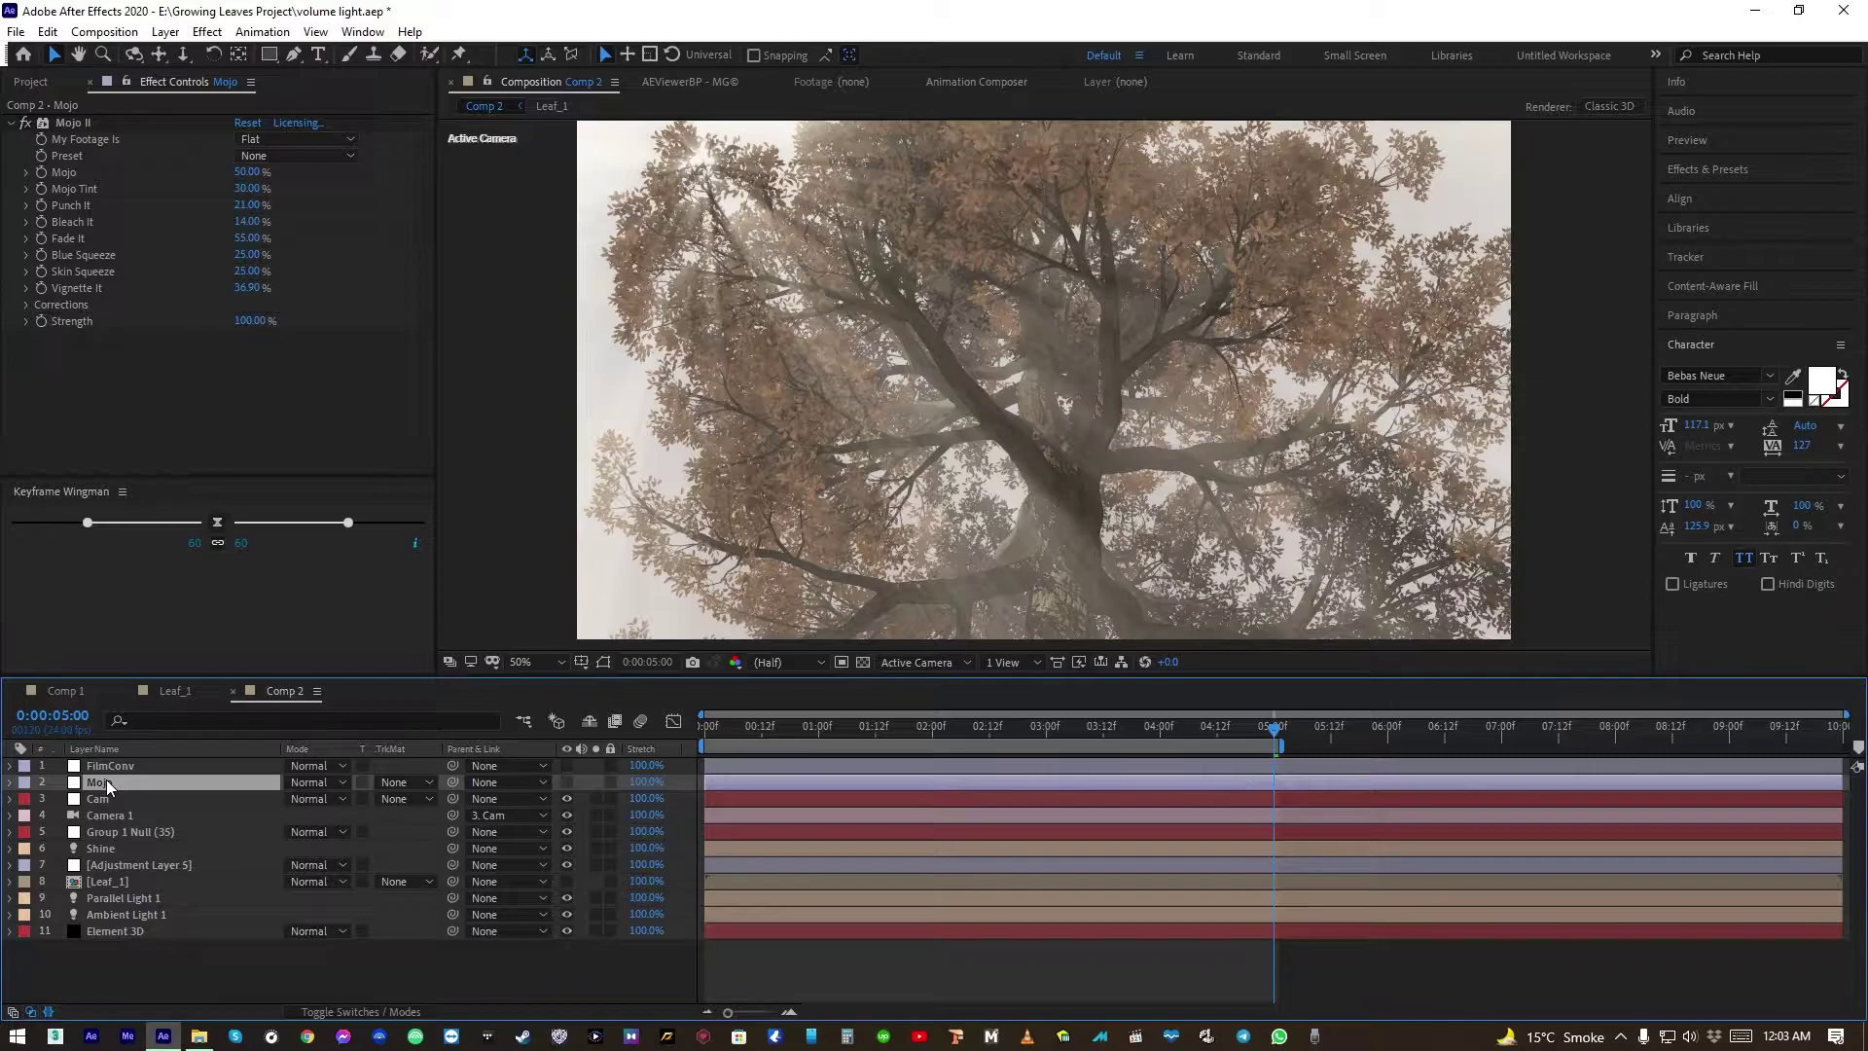
pyautogui.click(566, 782)
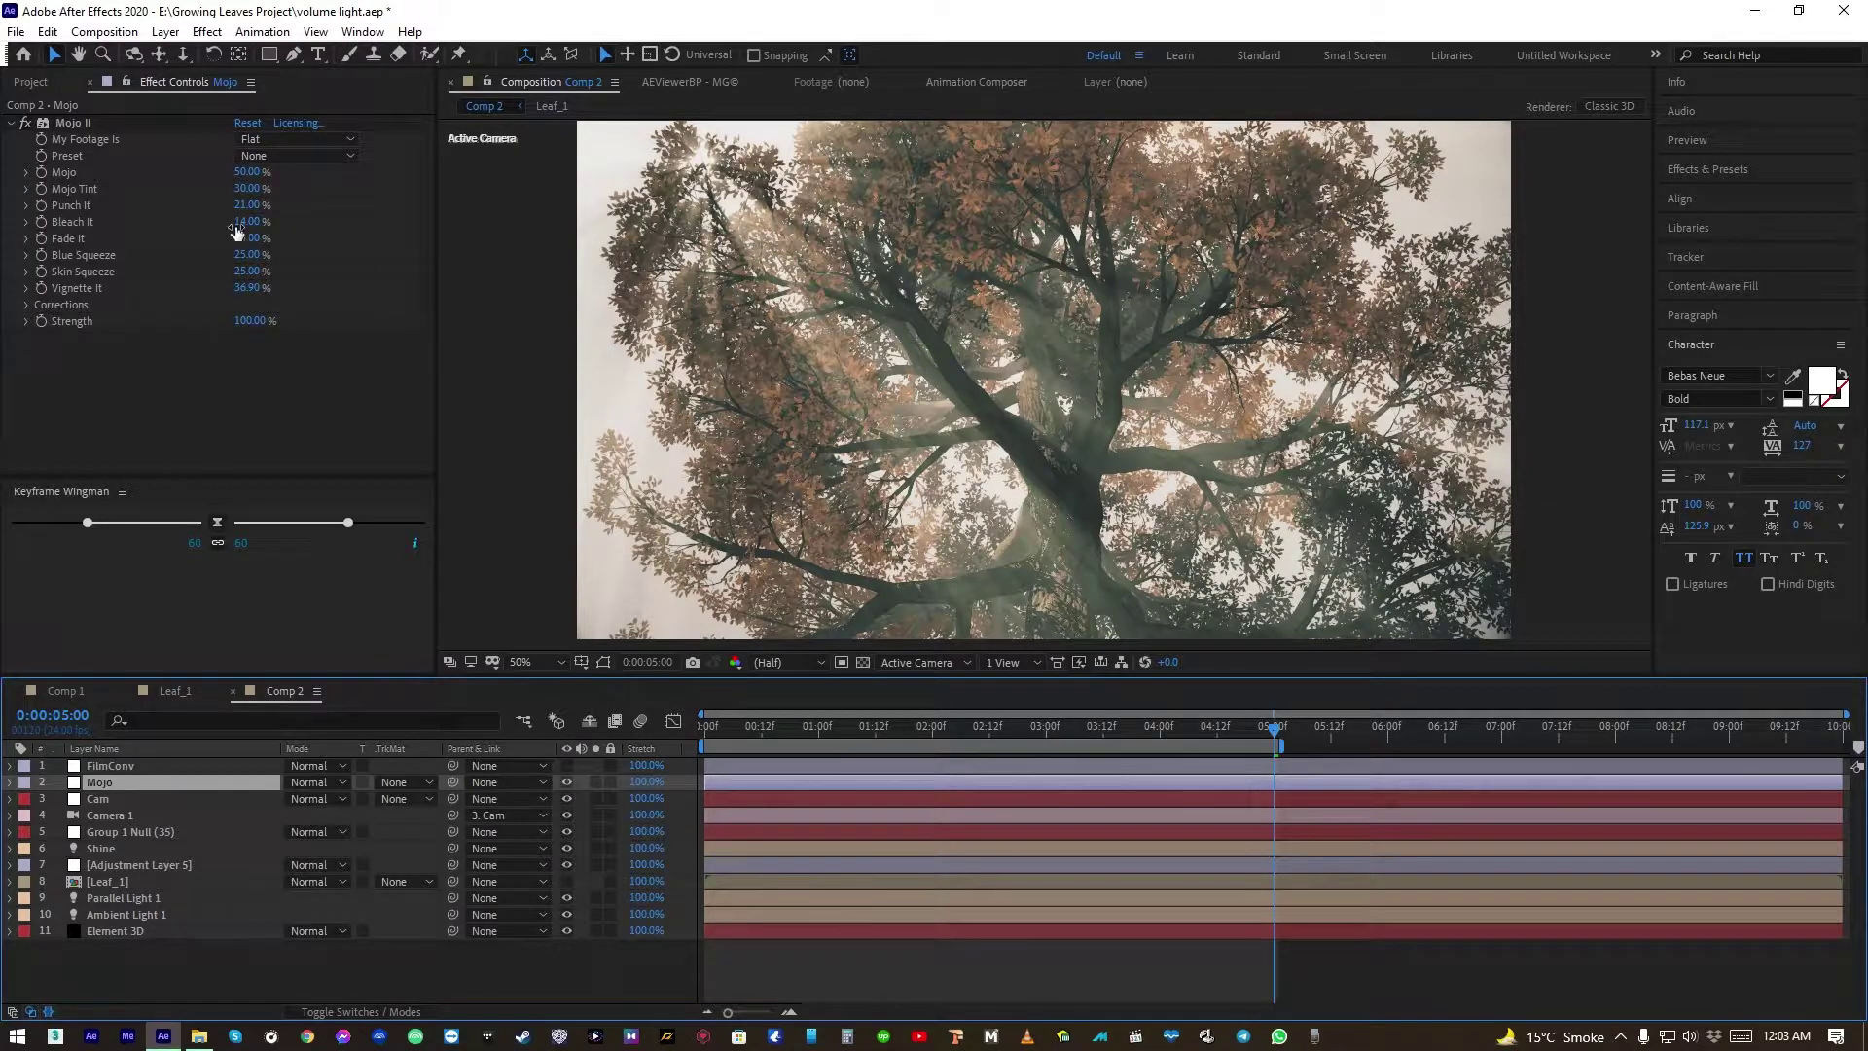
pyautogui.moveTo(258, 185); pyautogui.dragTo(204, 195)
pyautogui.moveTo(455, 200); pyautogui.dragTo(464, 199)
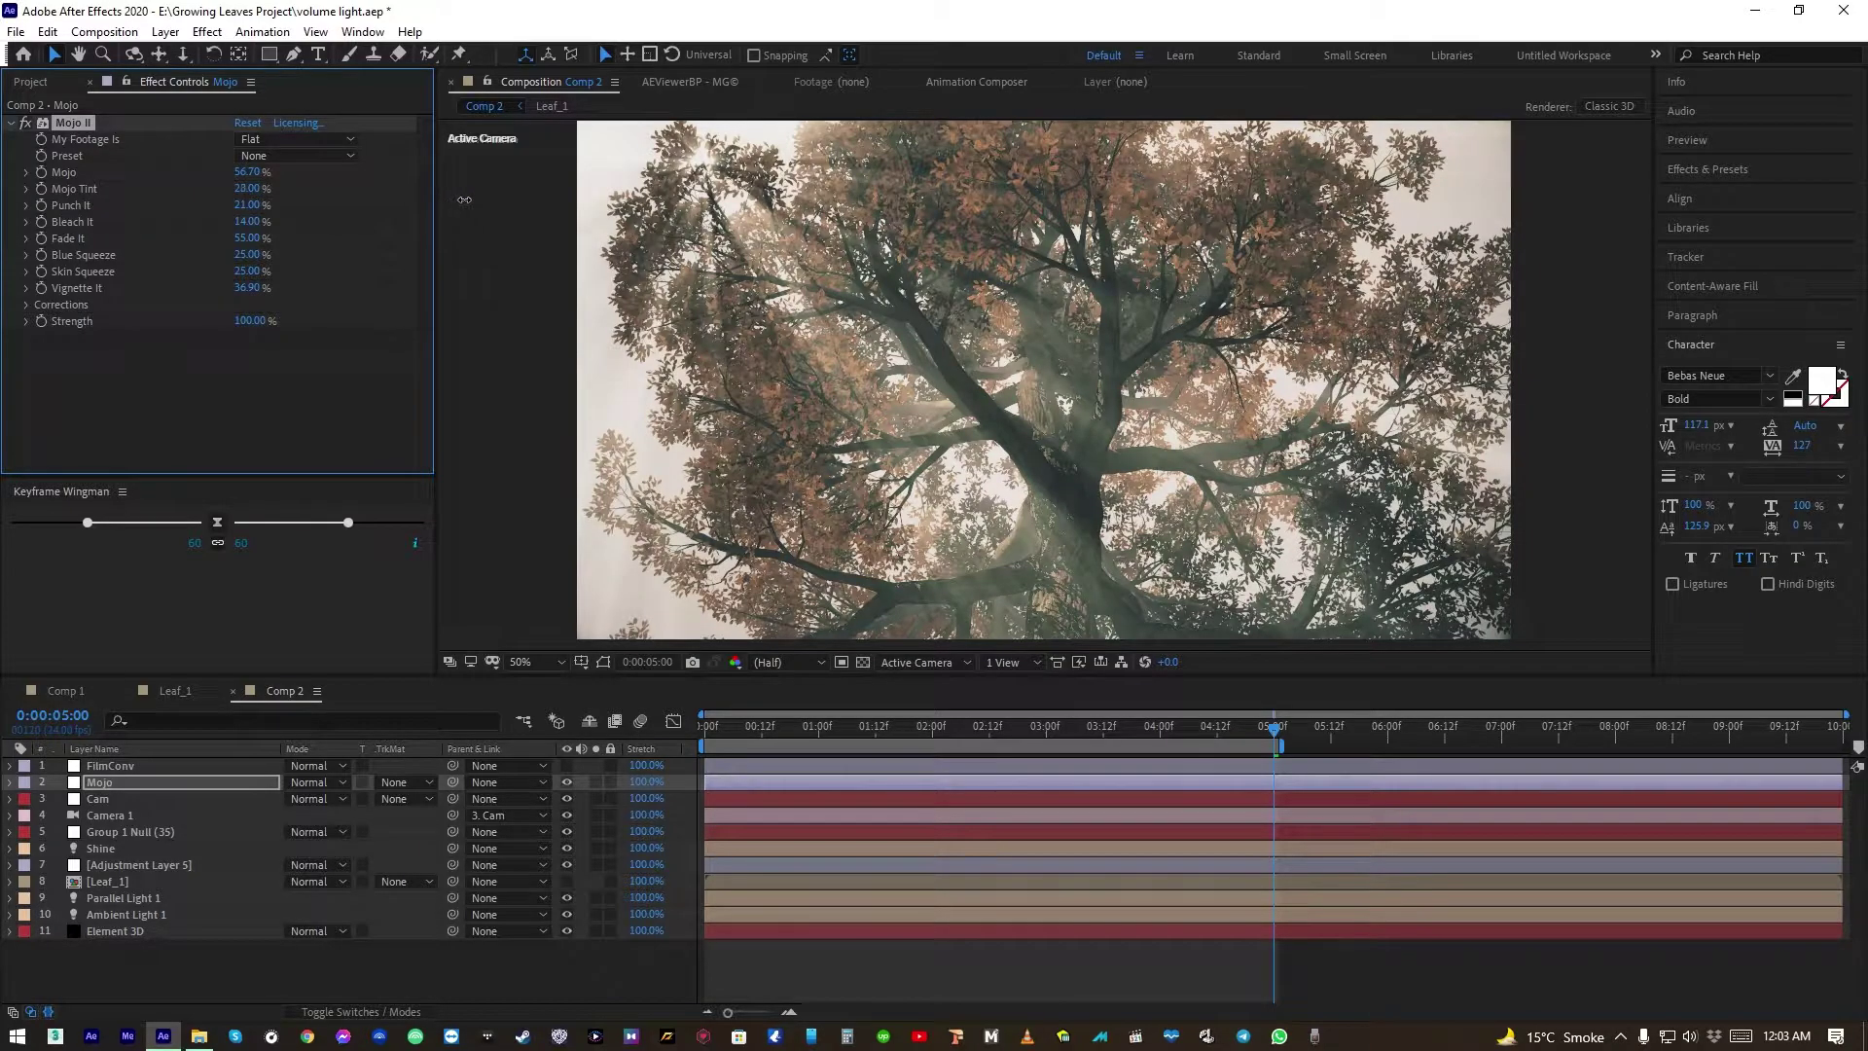
pyautogui.moveTo(247, 205); pyautogui.dragTo(191, 294)
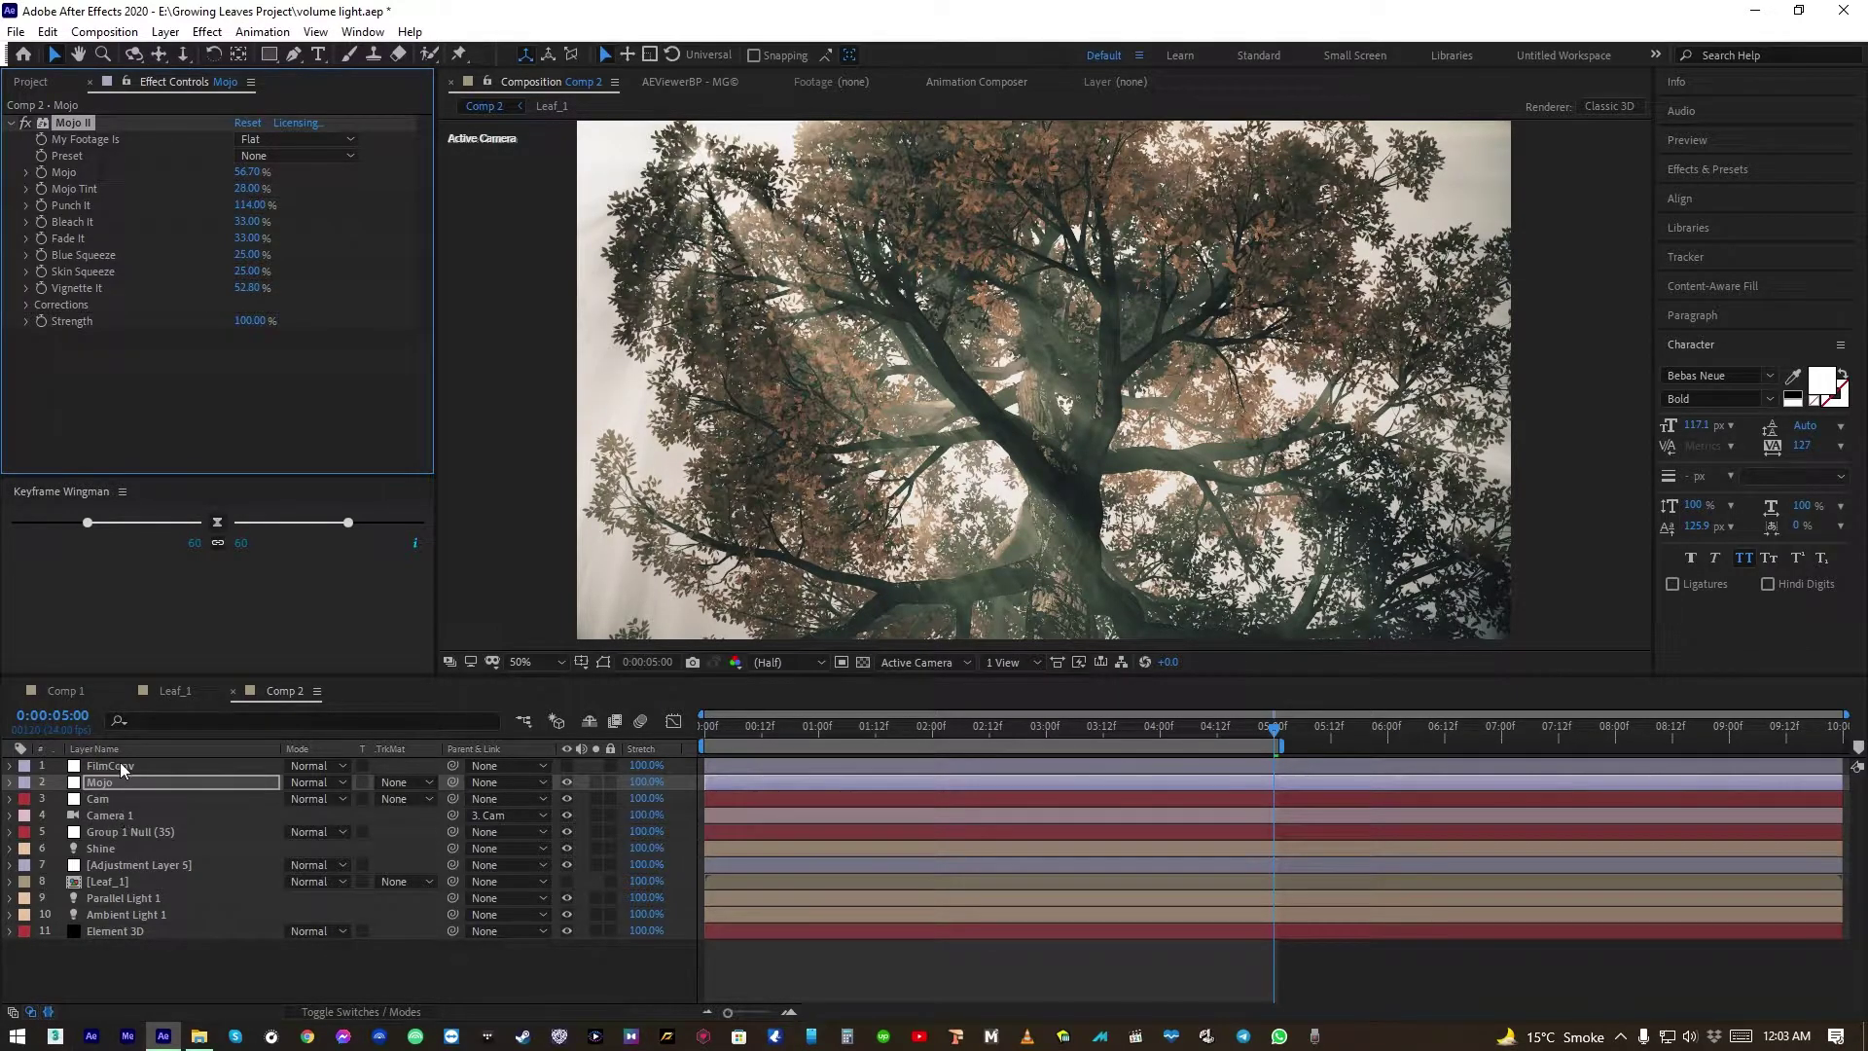
pyautogui.click(113, 764)
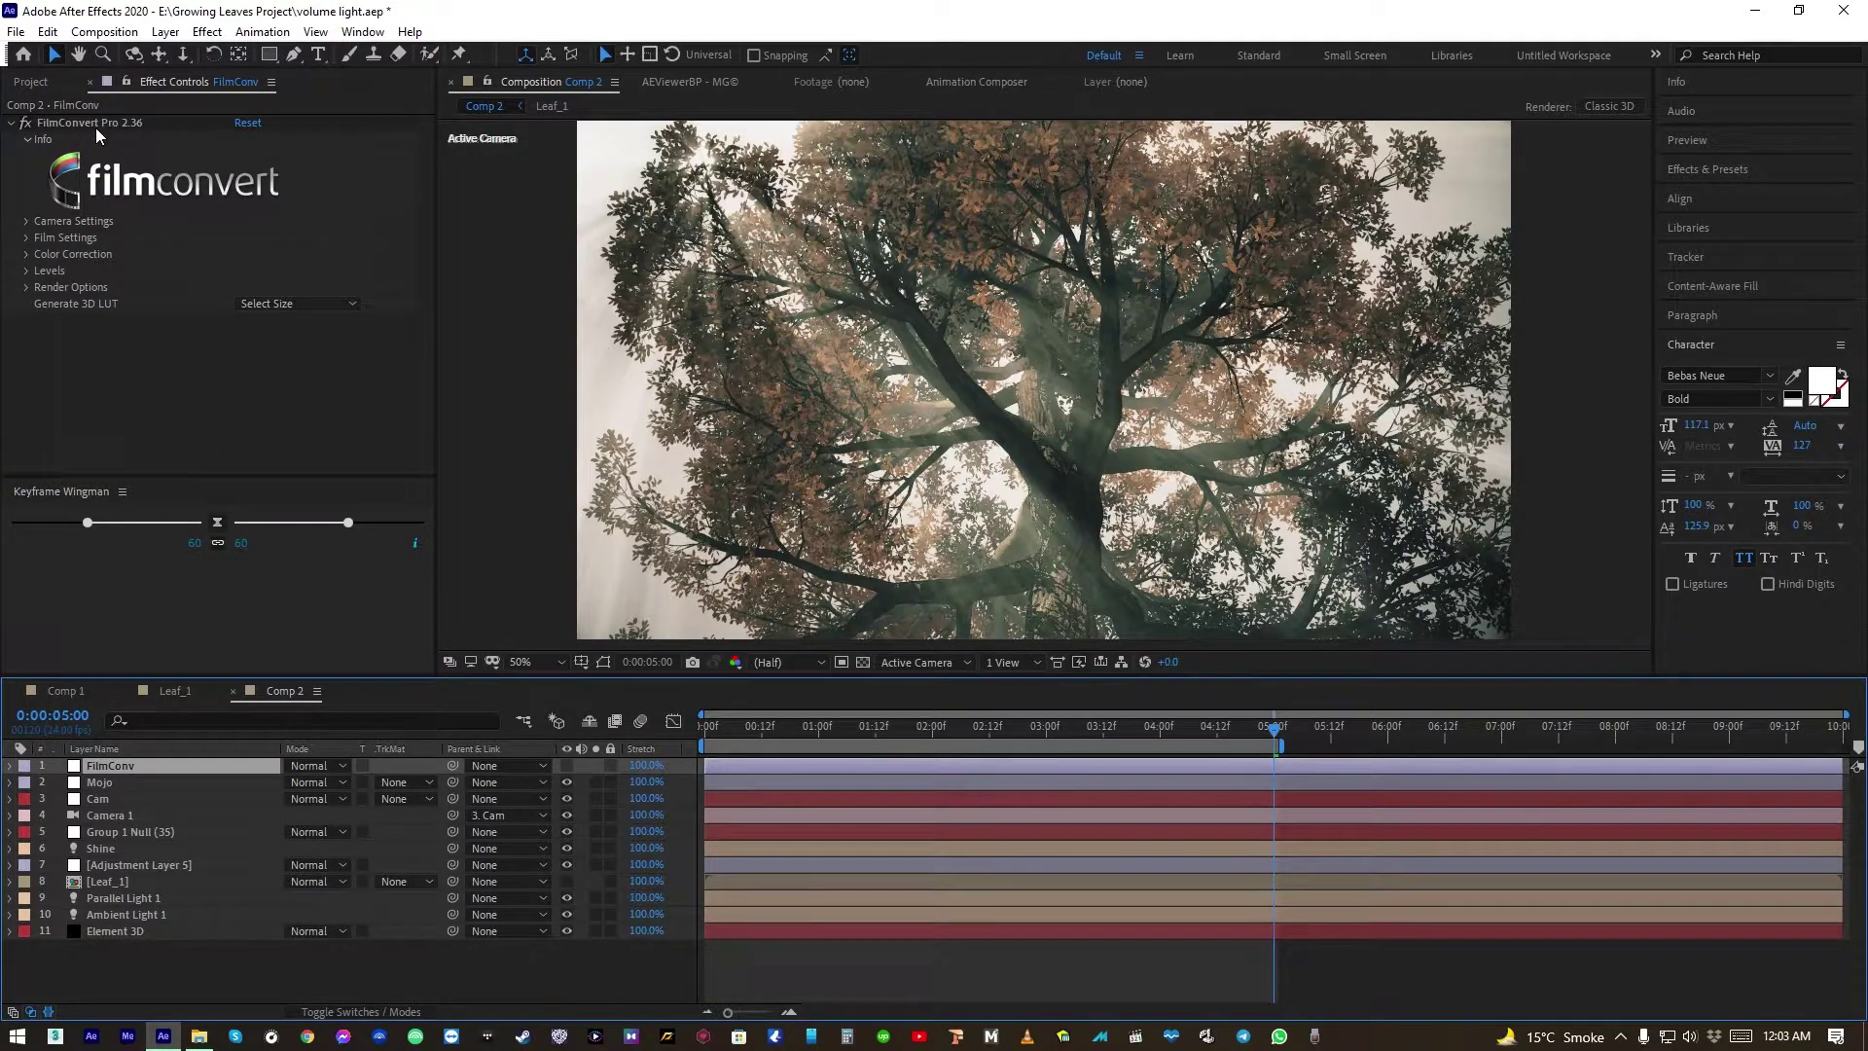
# Enable the FilmConvert layer and inspect the comp maximized at 100%, then restore the layout
pyautogui.click(567, 765)
pyautogui.press('/')
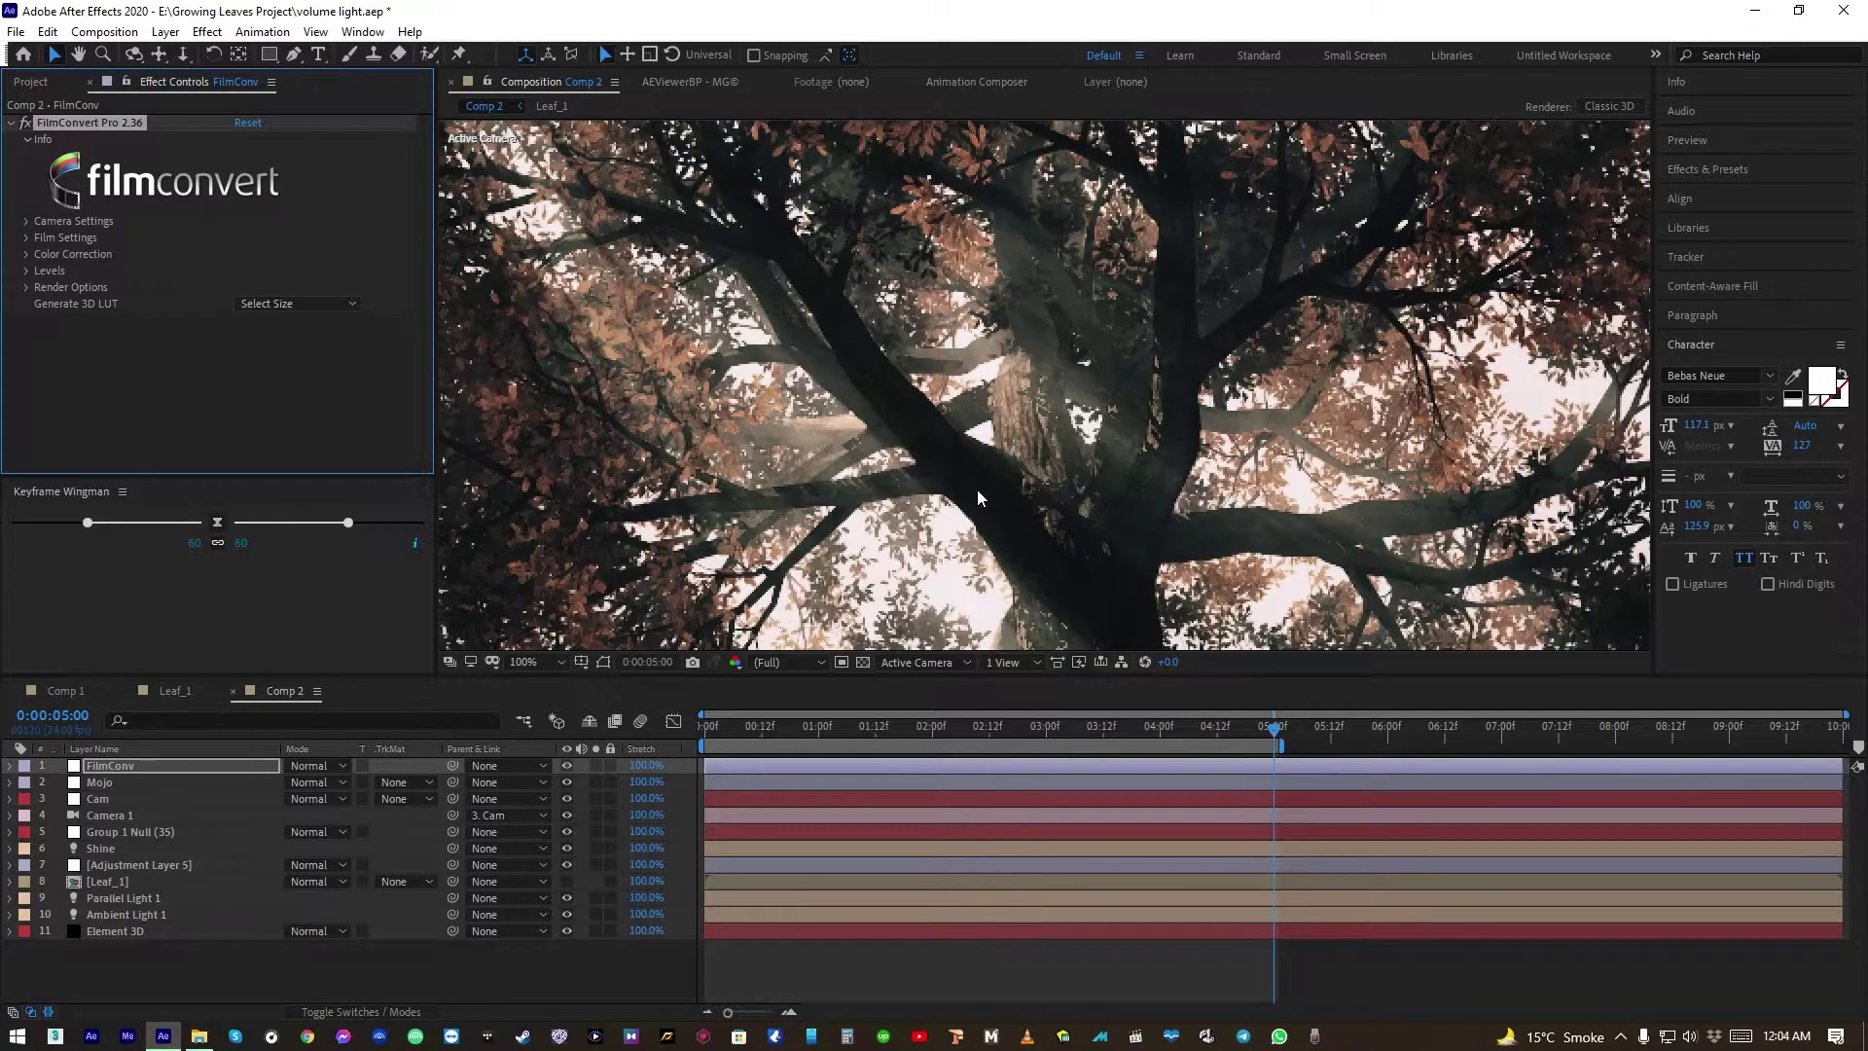
pyautogui.press('space')
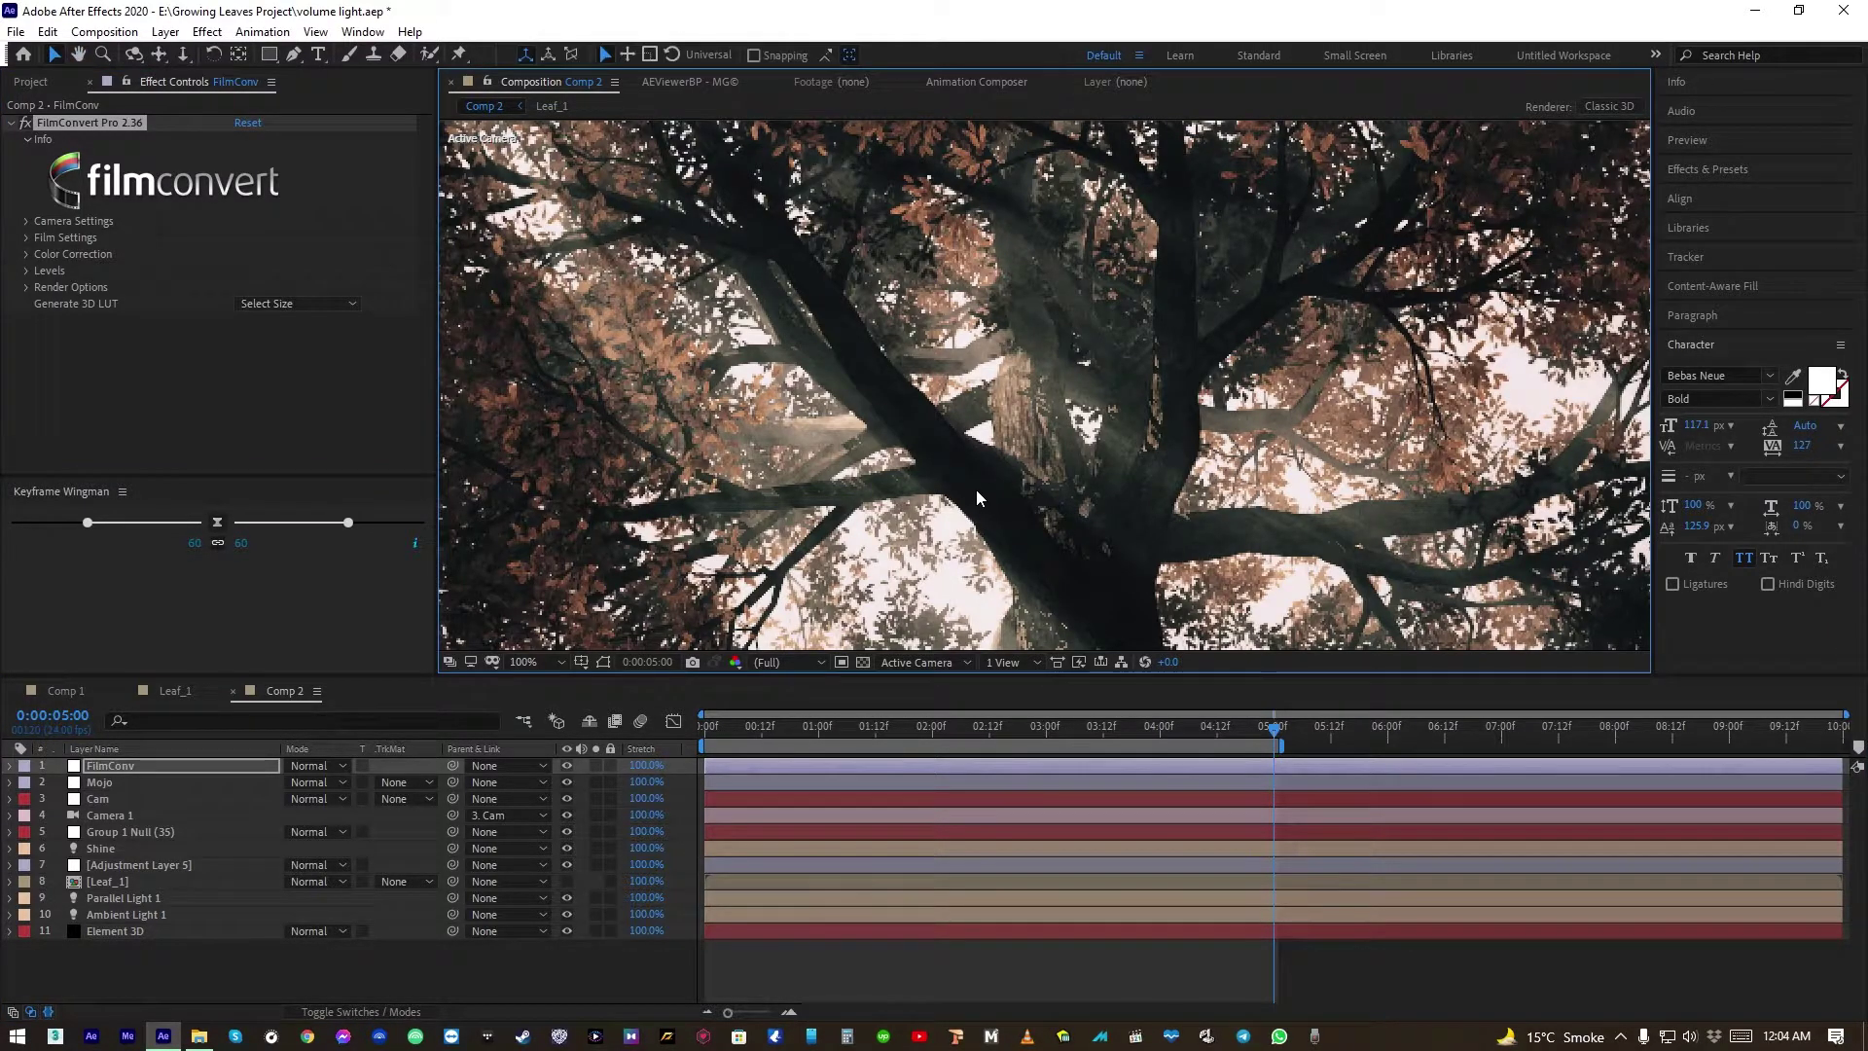
pyautogui.press('`')
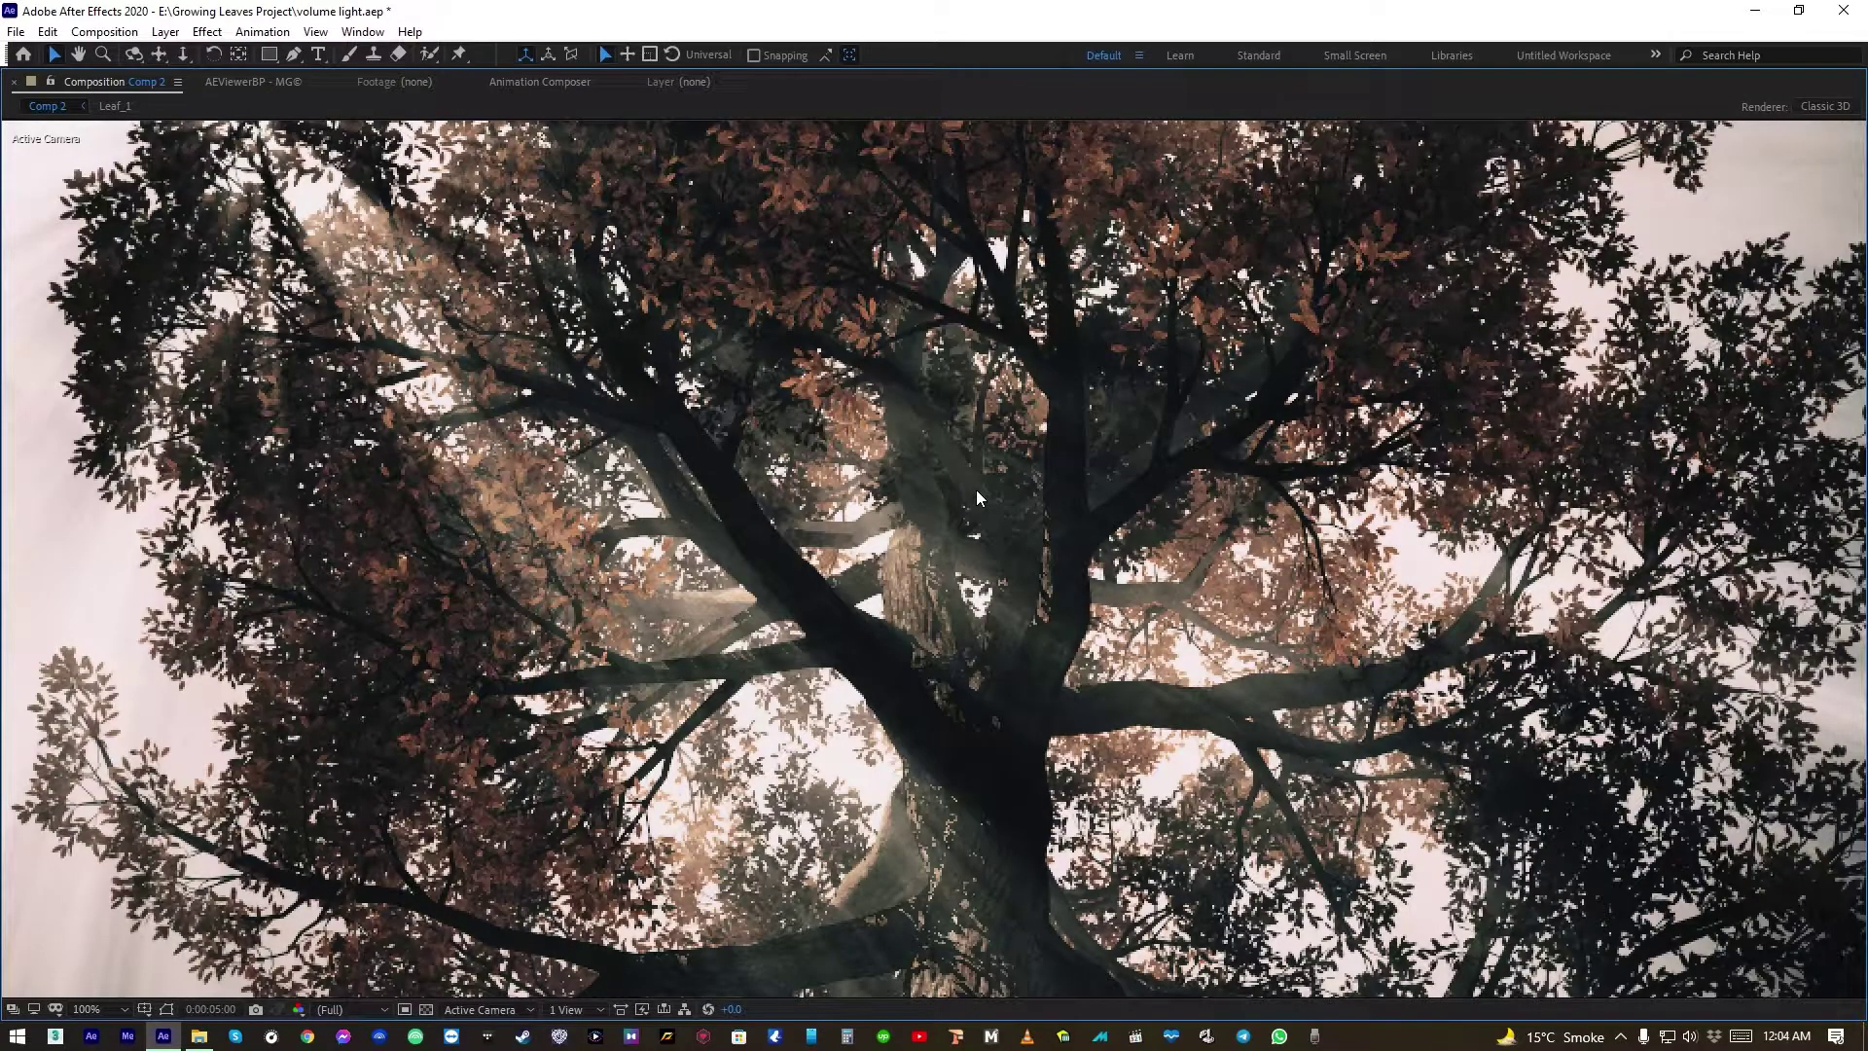
pyautogui.hotkey('shift', '/')
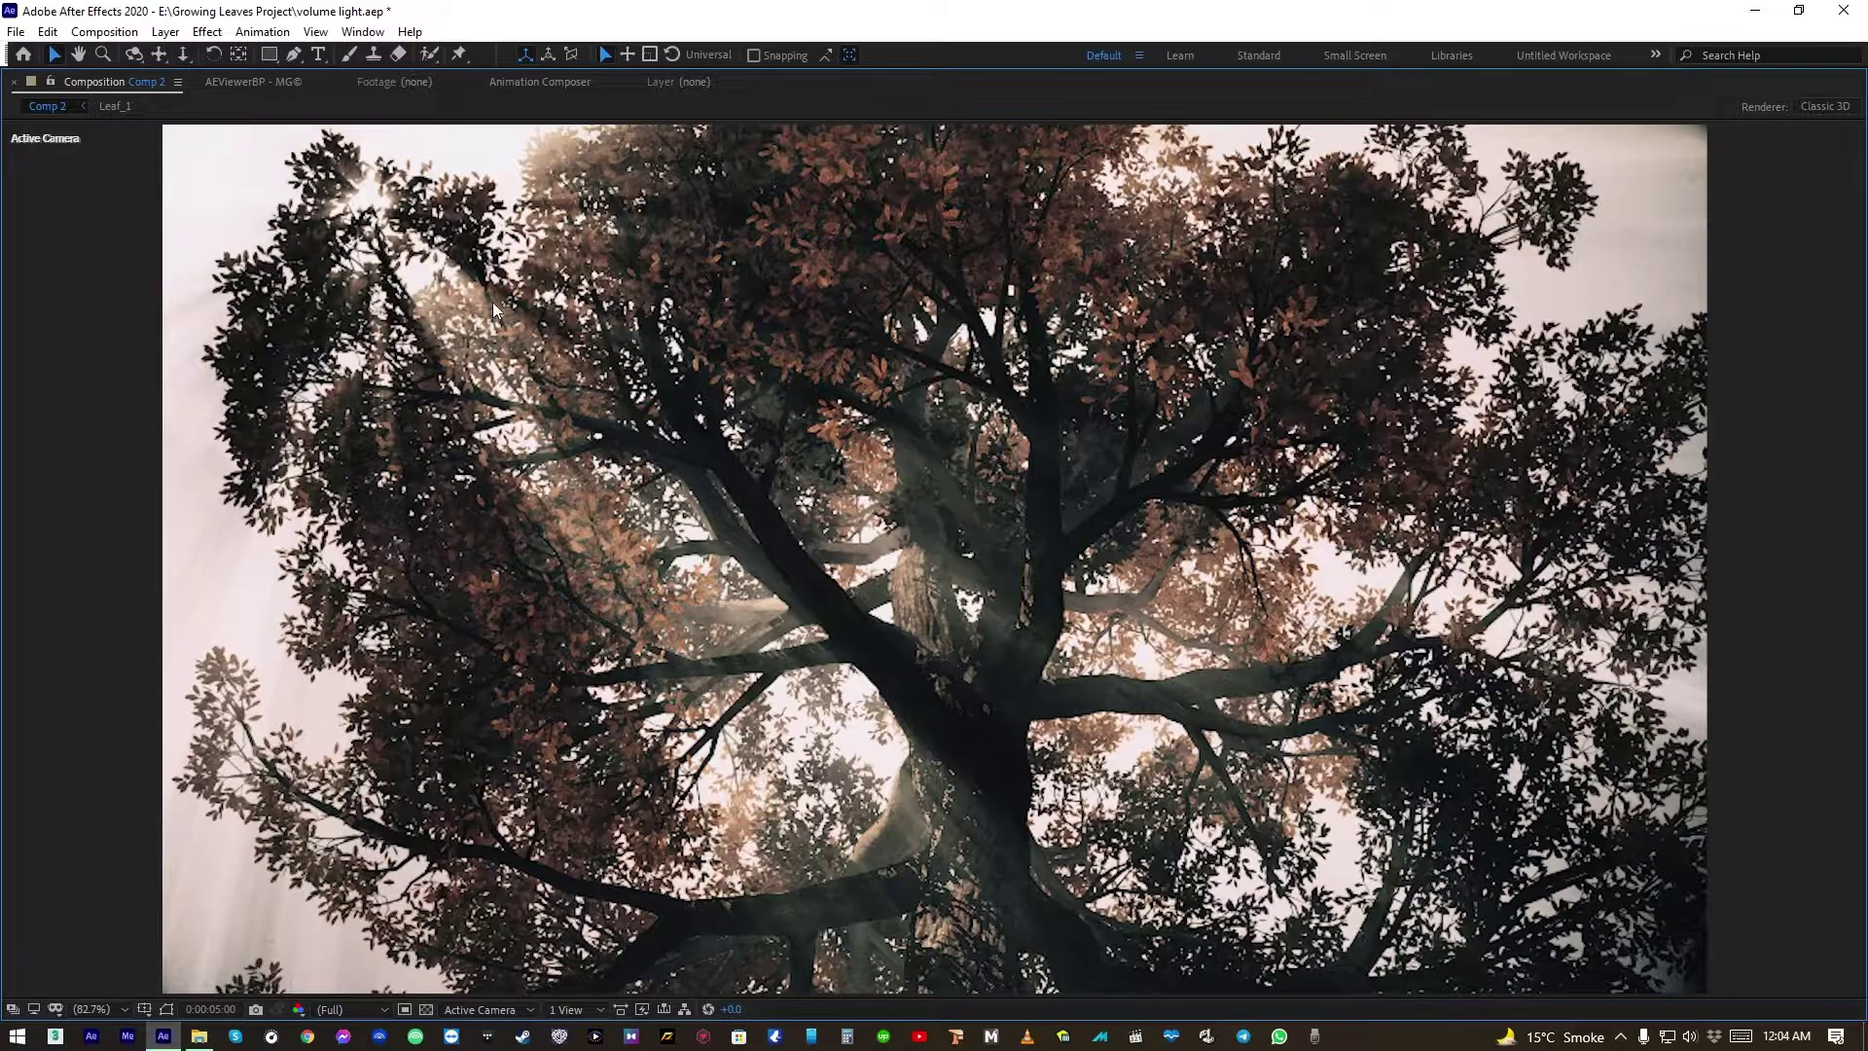
pyautogui.press('`')
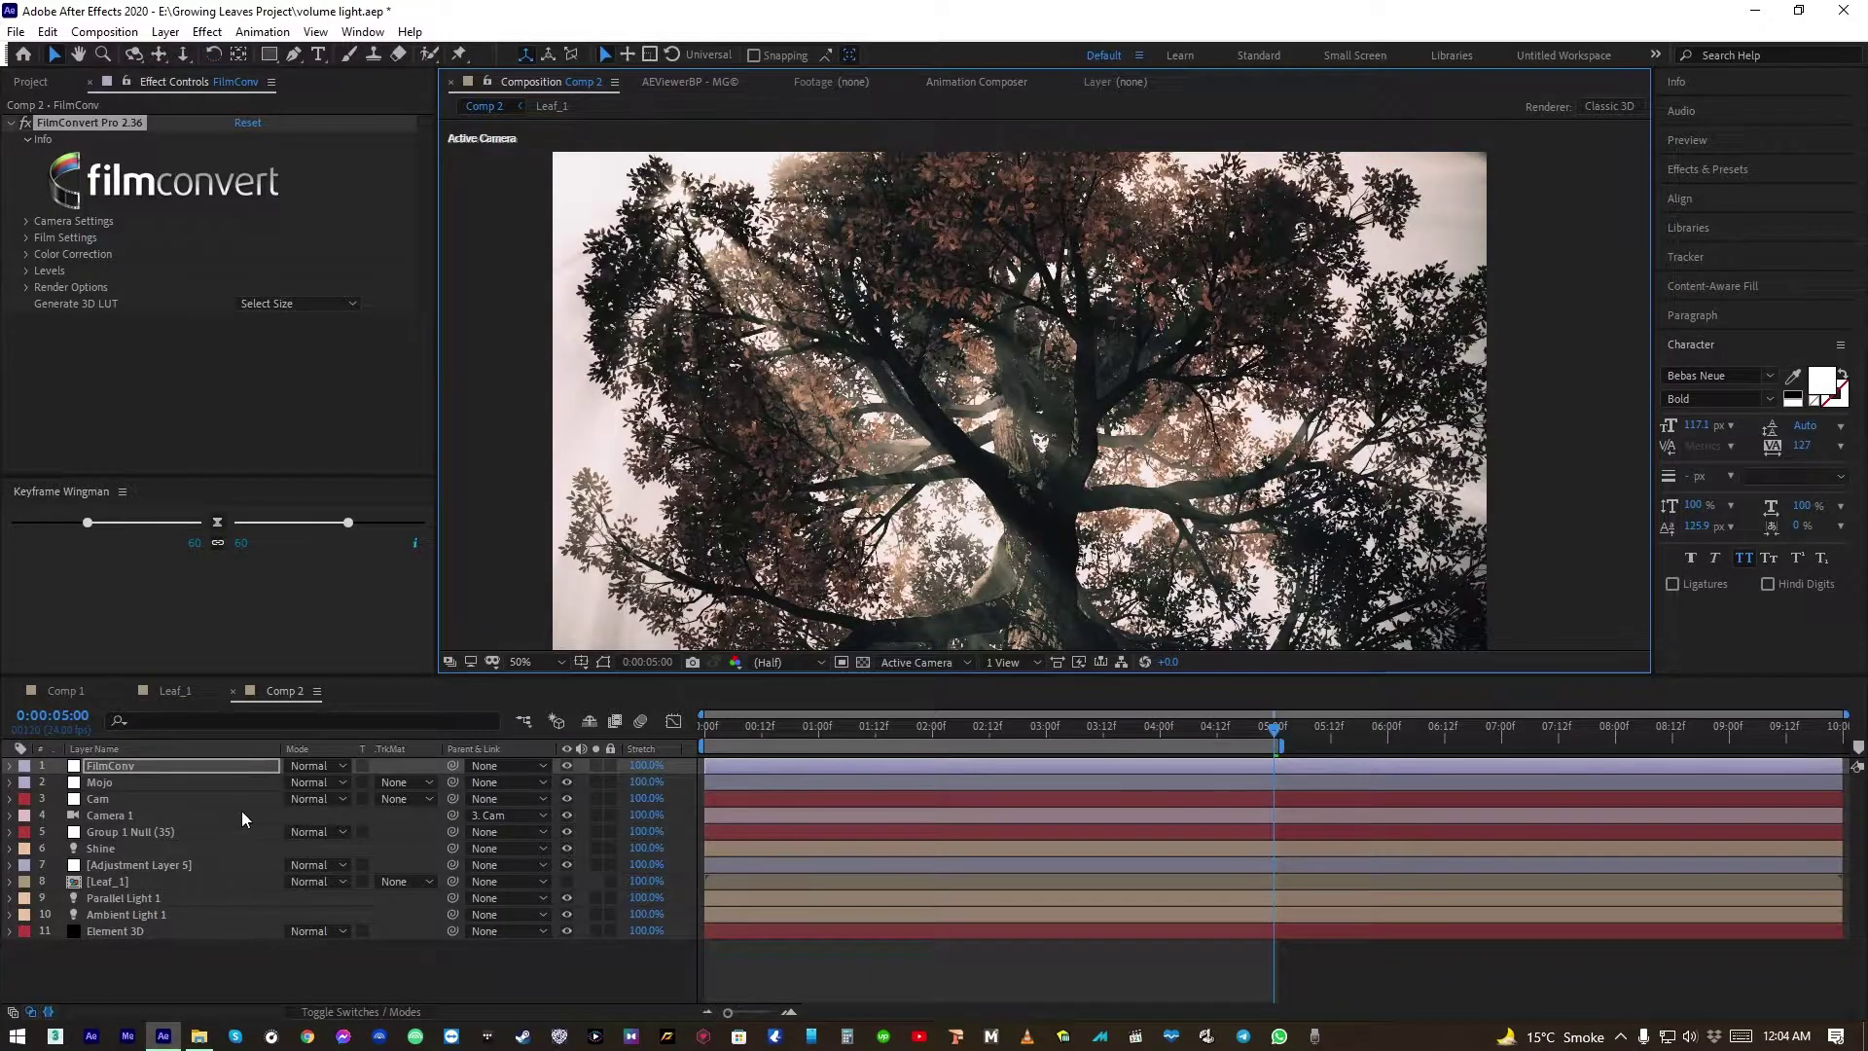
# Check Camera 1's focus distance of 2700 in its options, then maximize the Composition panel
pyautogui.click(117, 815)
pyautogui.press('a')
pyautogui.press('a')
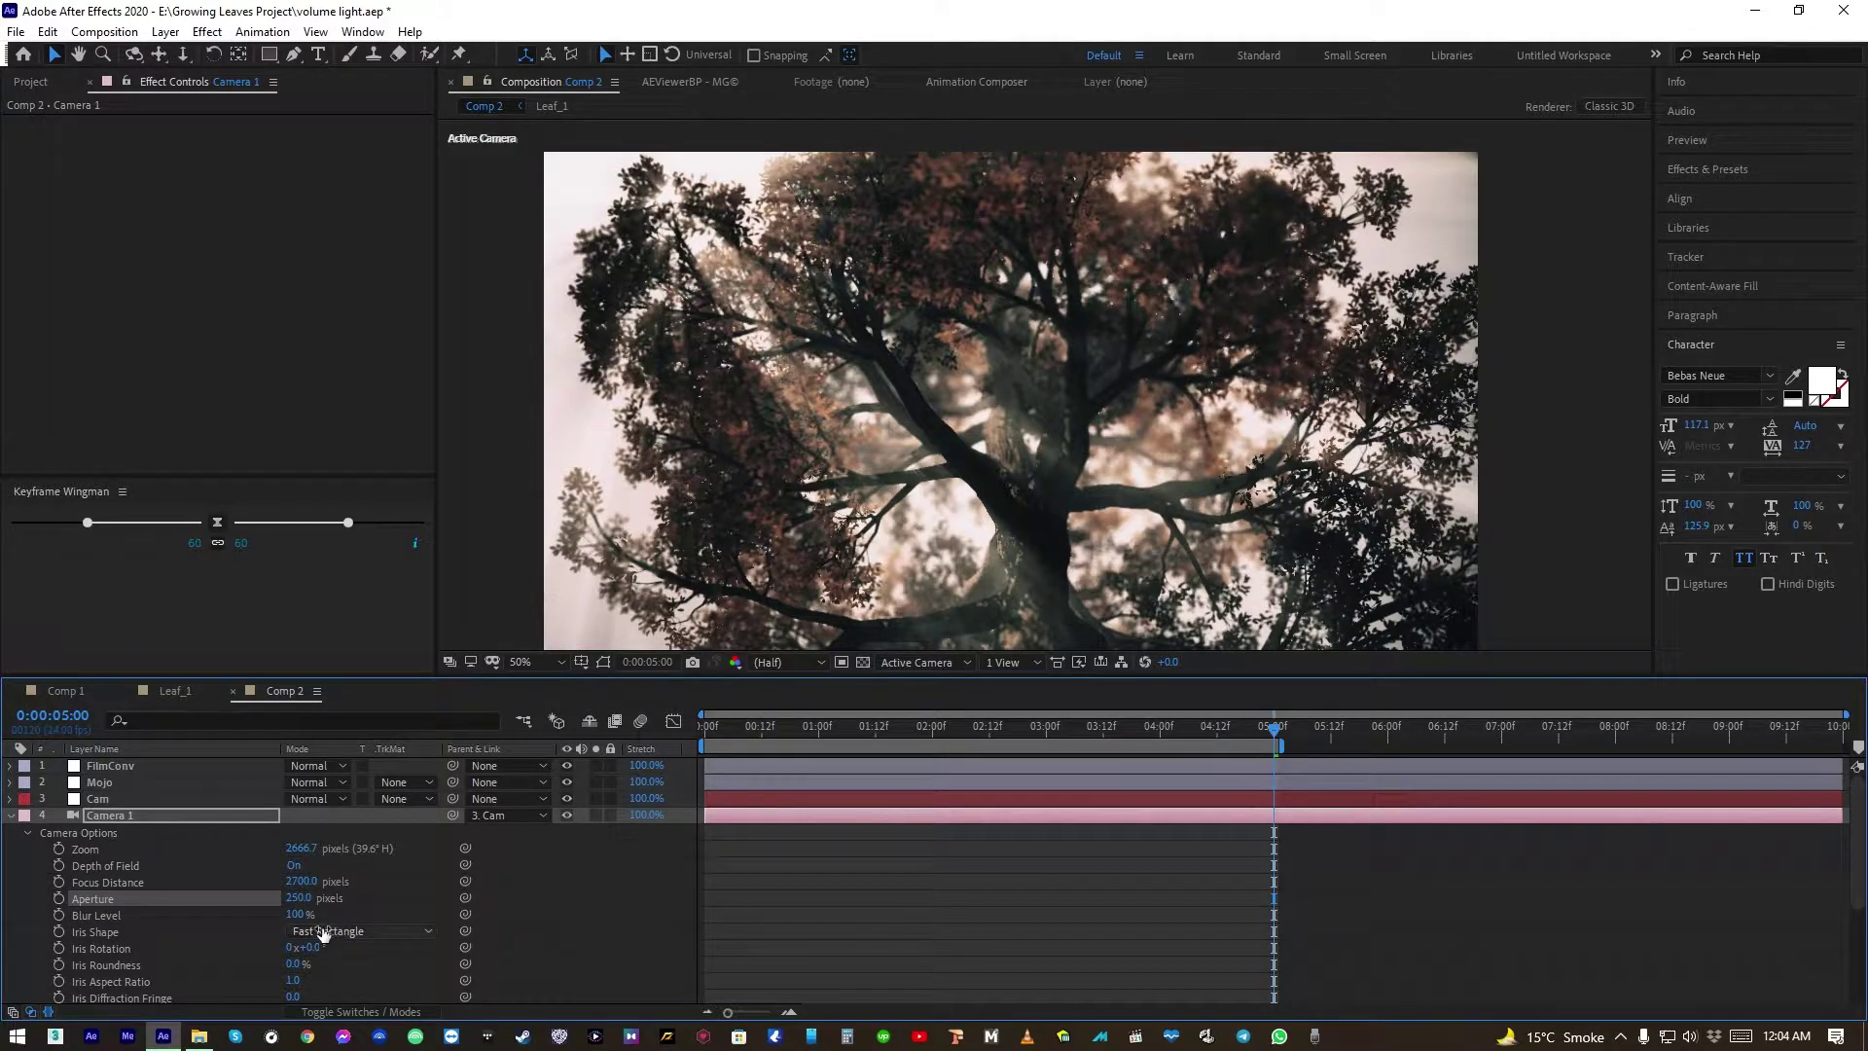
pyautogui.click(132, 883)
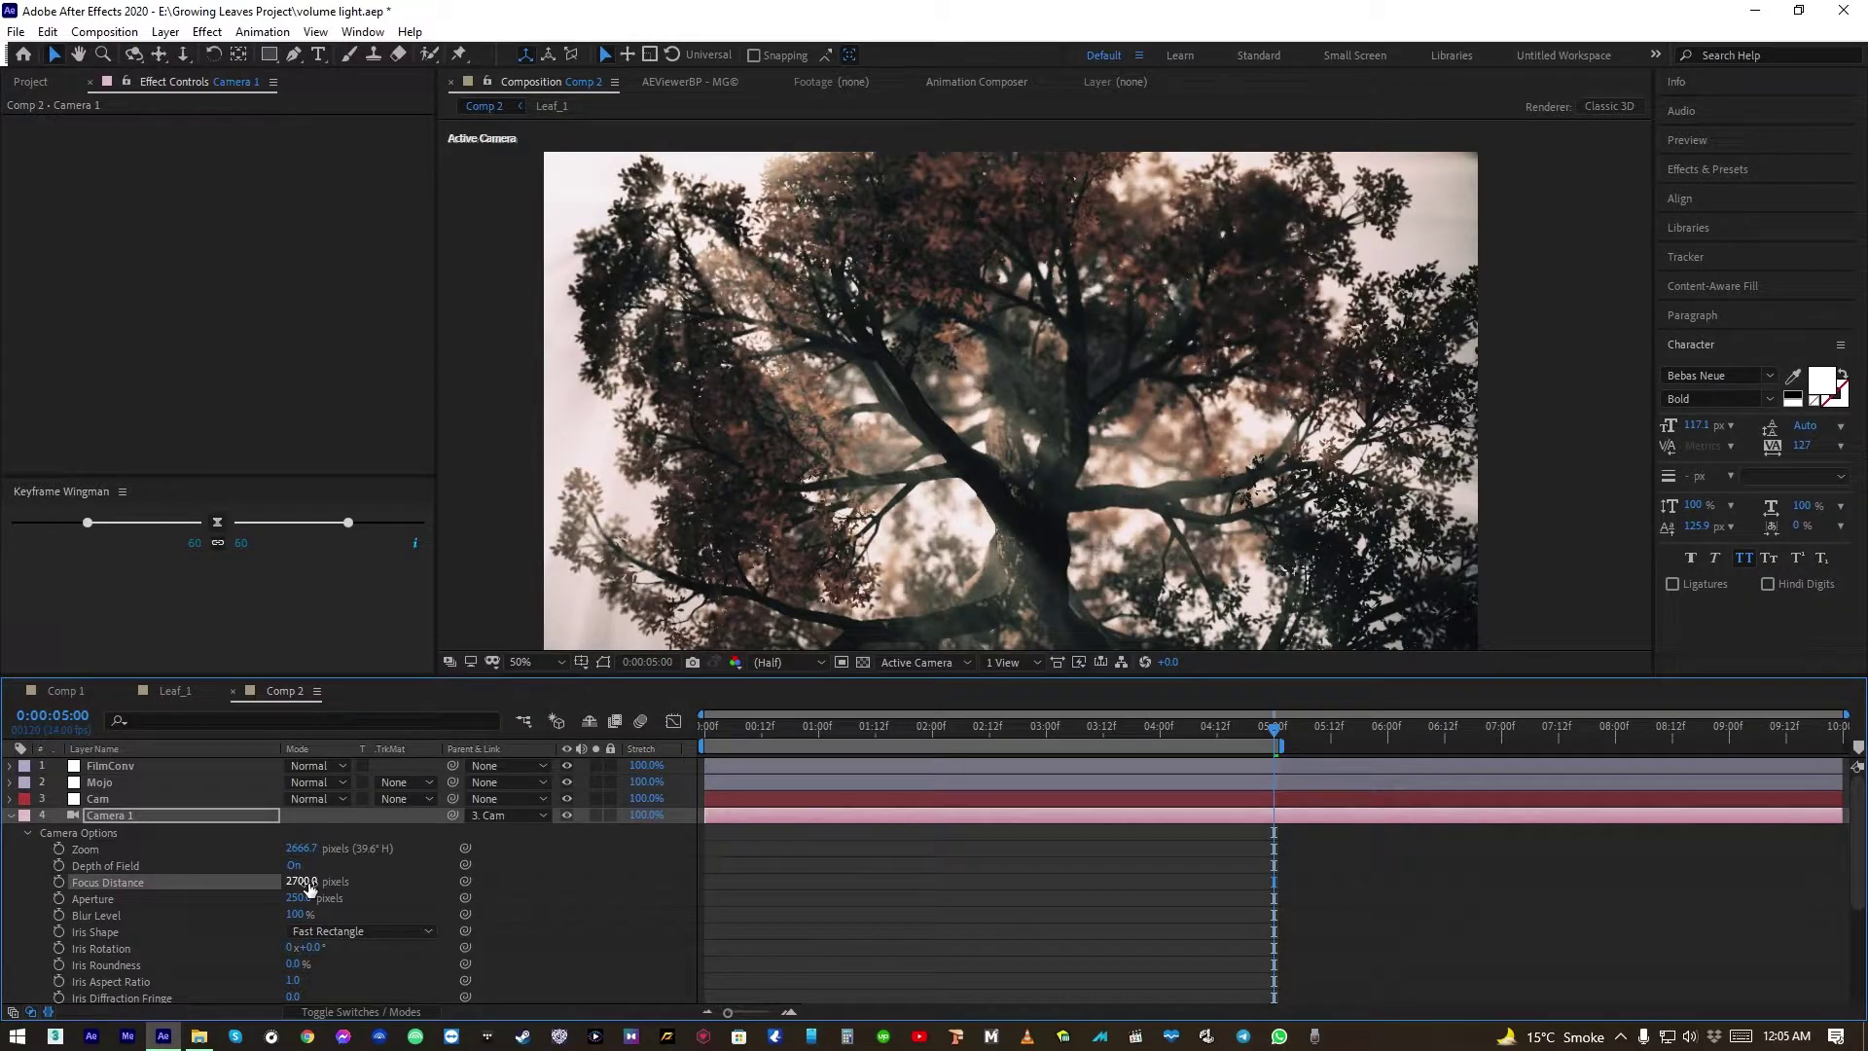
pyautogui.click(11, 816)
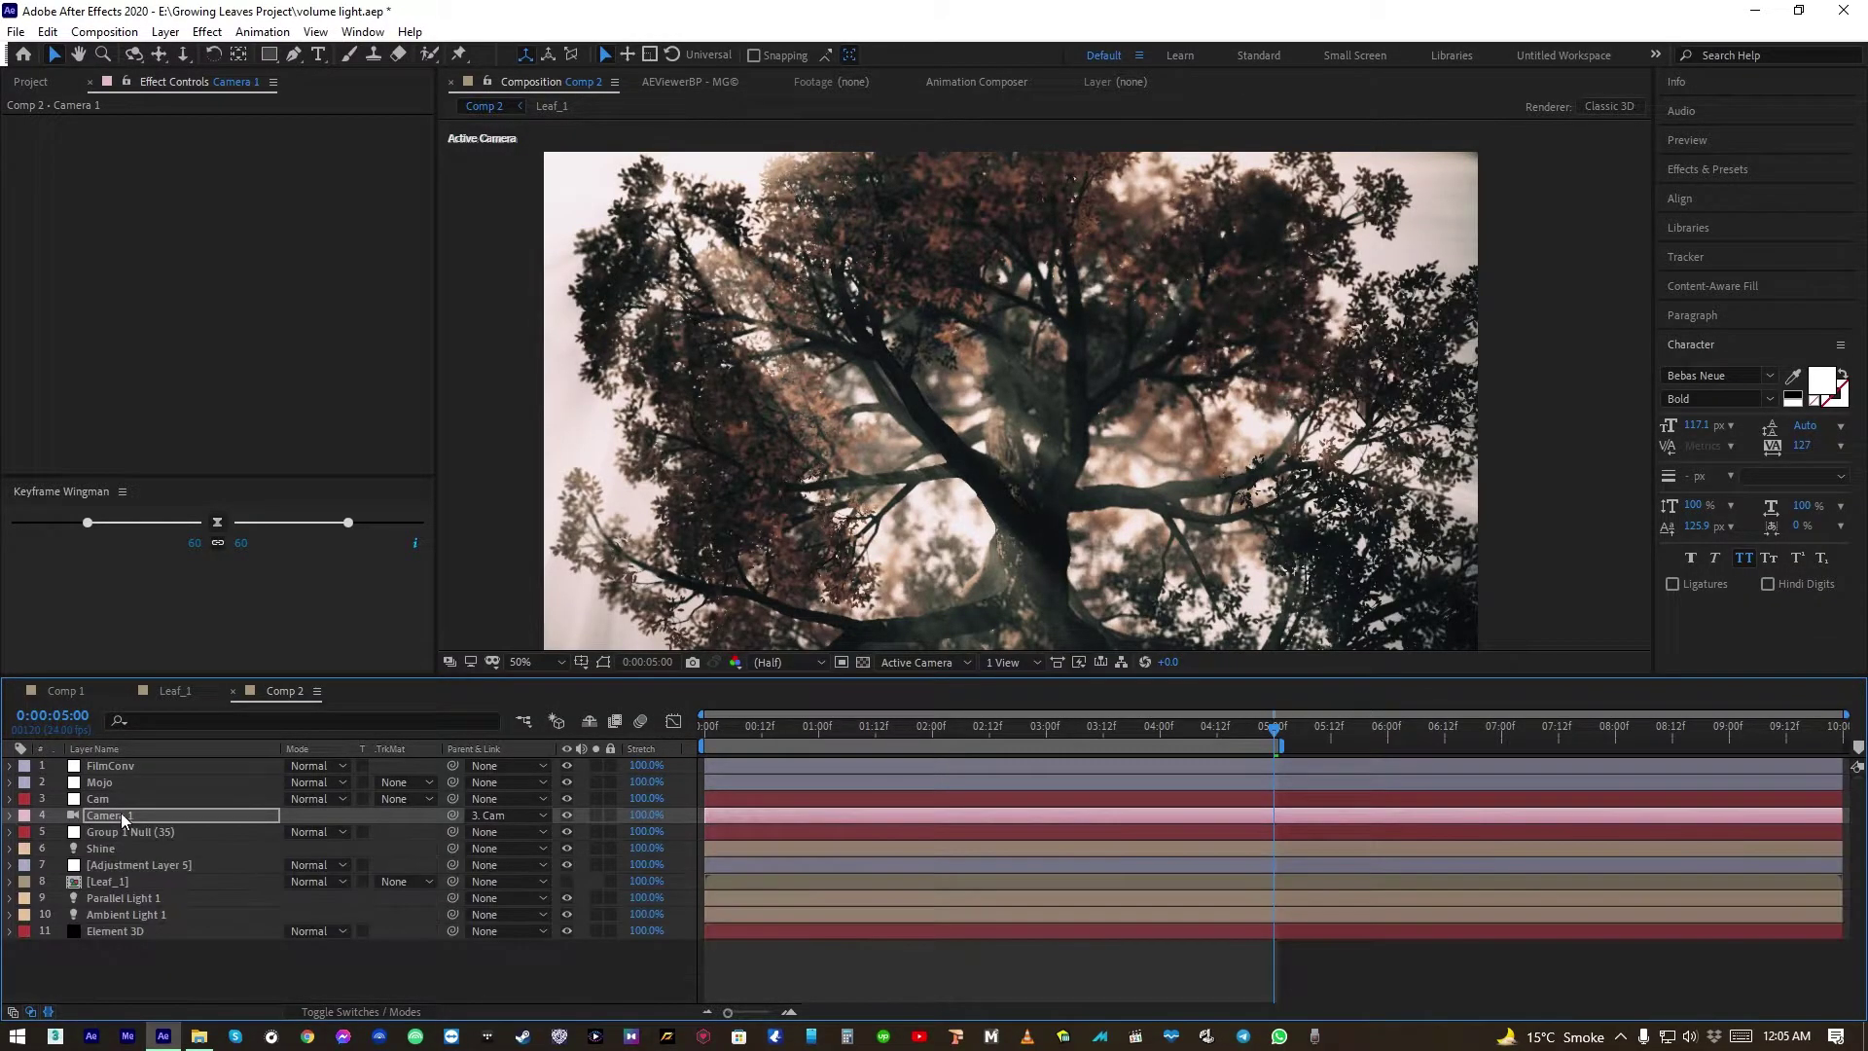
pyautogui.press('`')
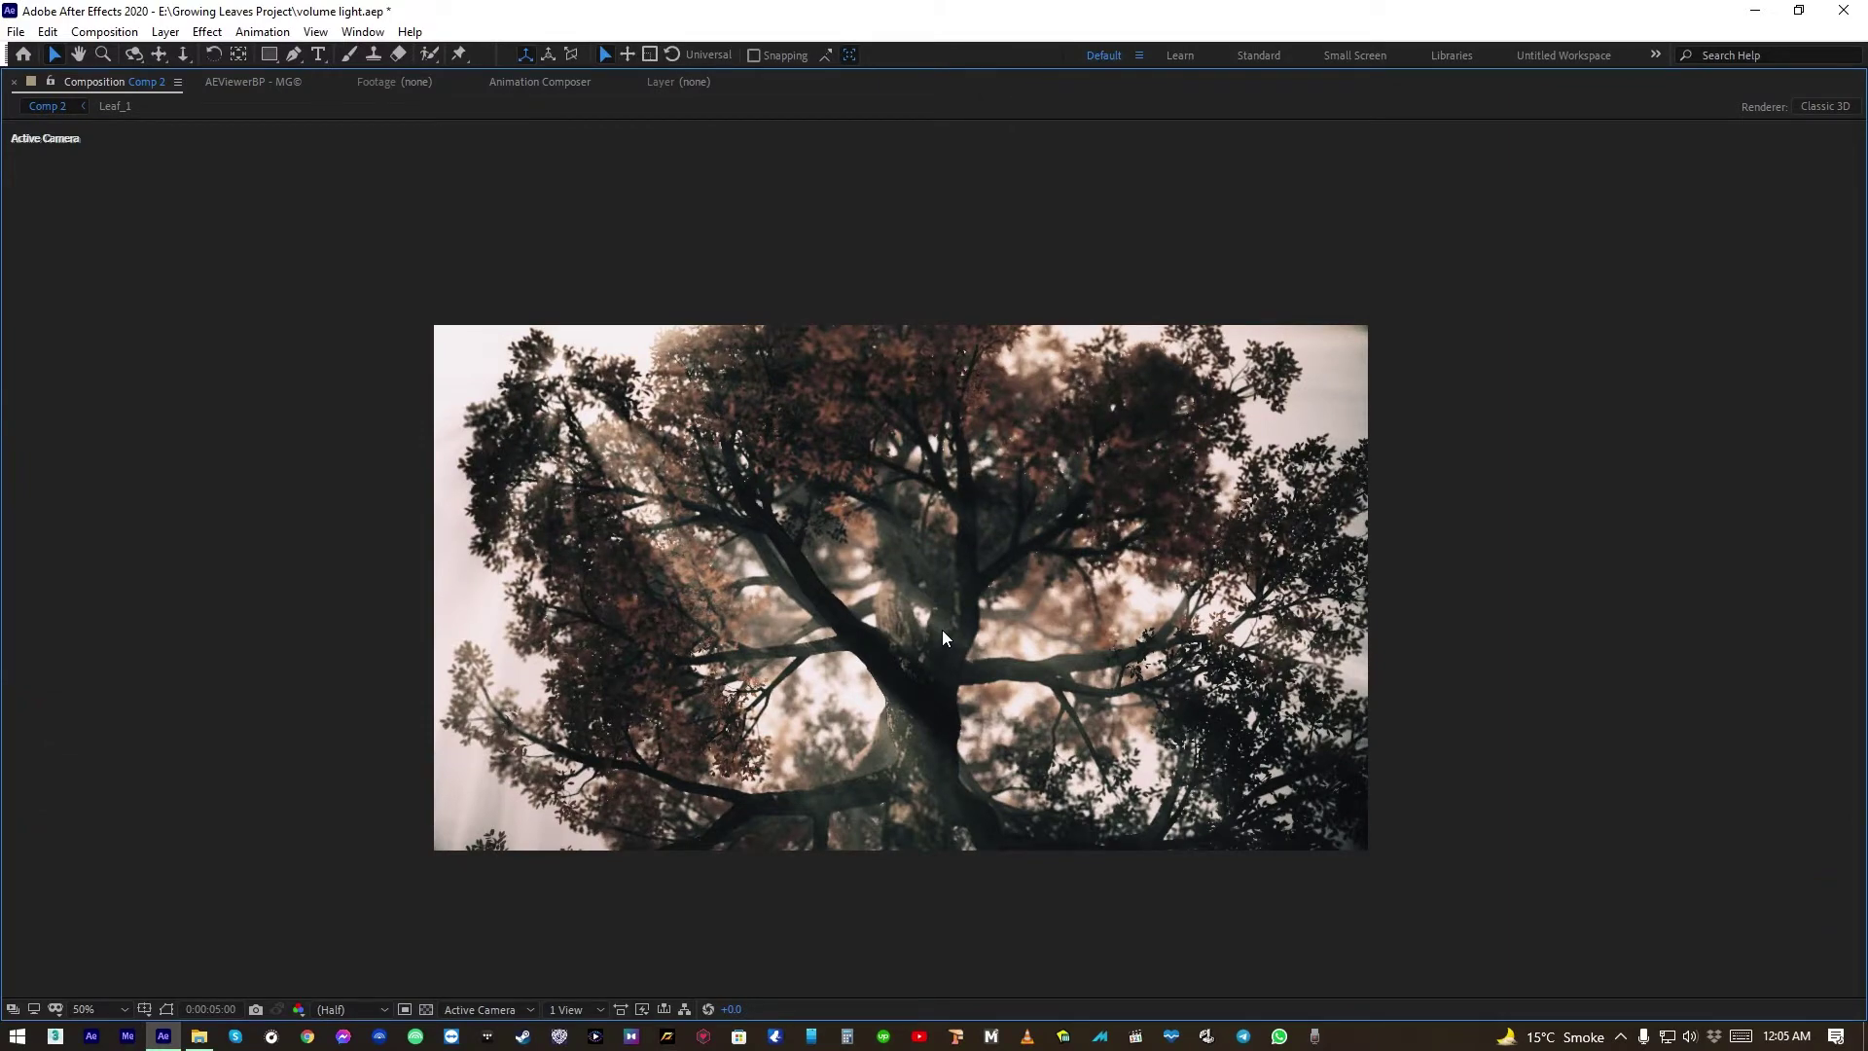